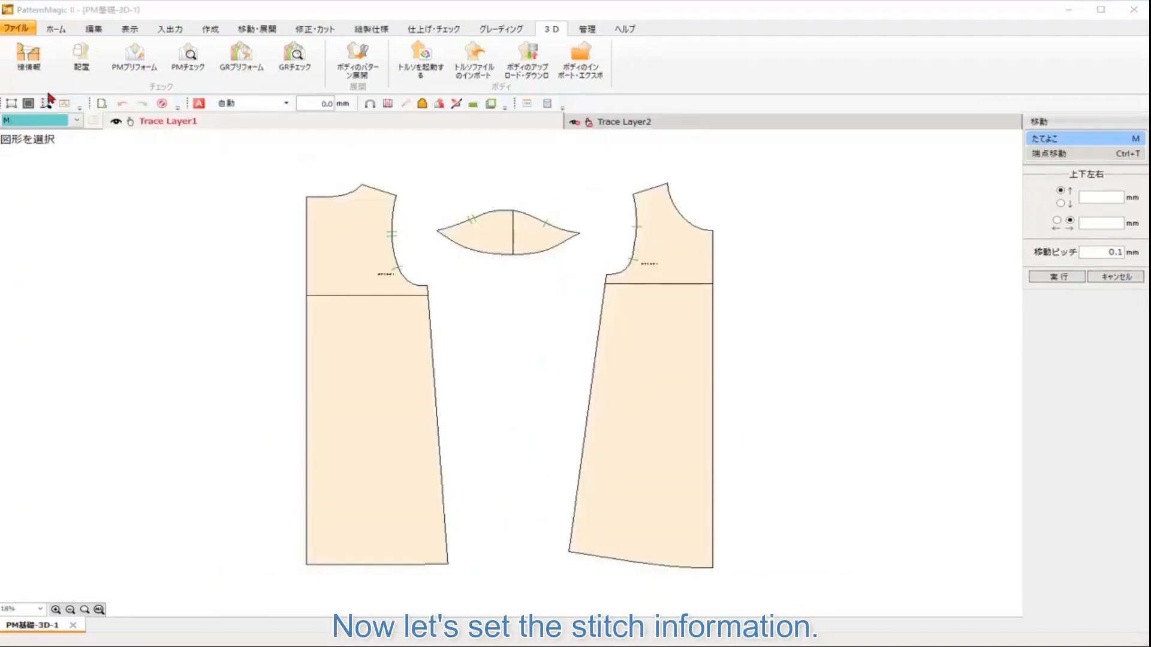
Step: Start setting stitch information and stitch the back side seam to the front side seam
left_click(33, 67)
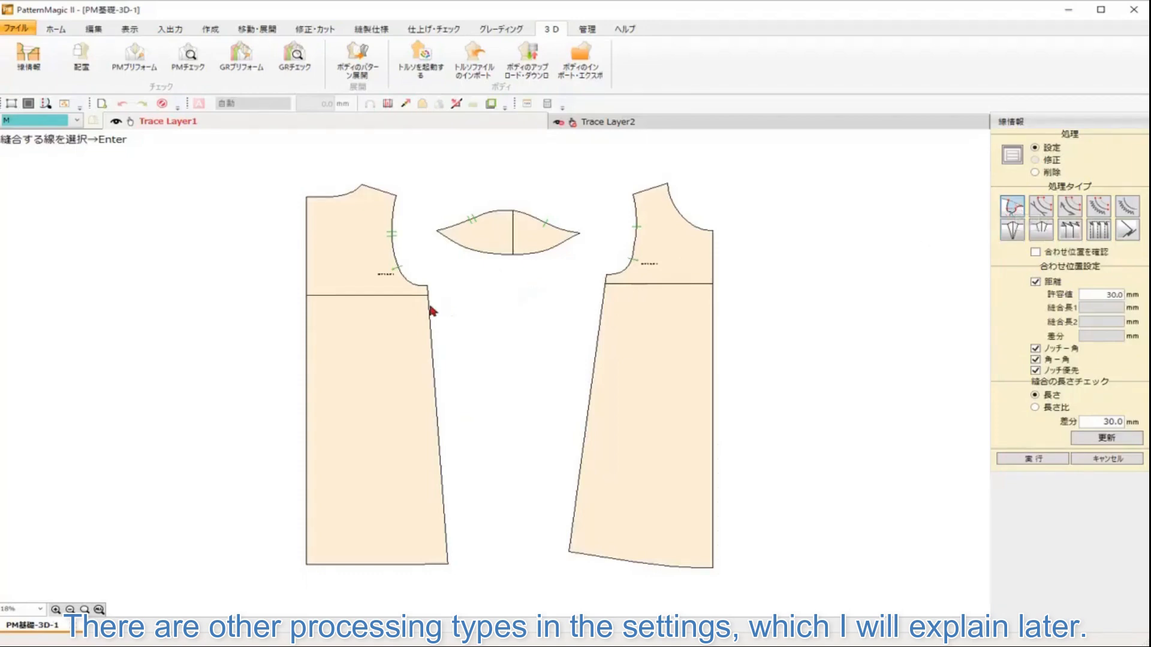
left_click(430, 308)
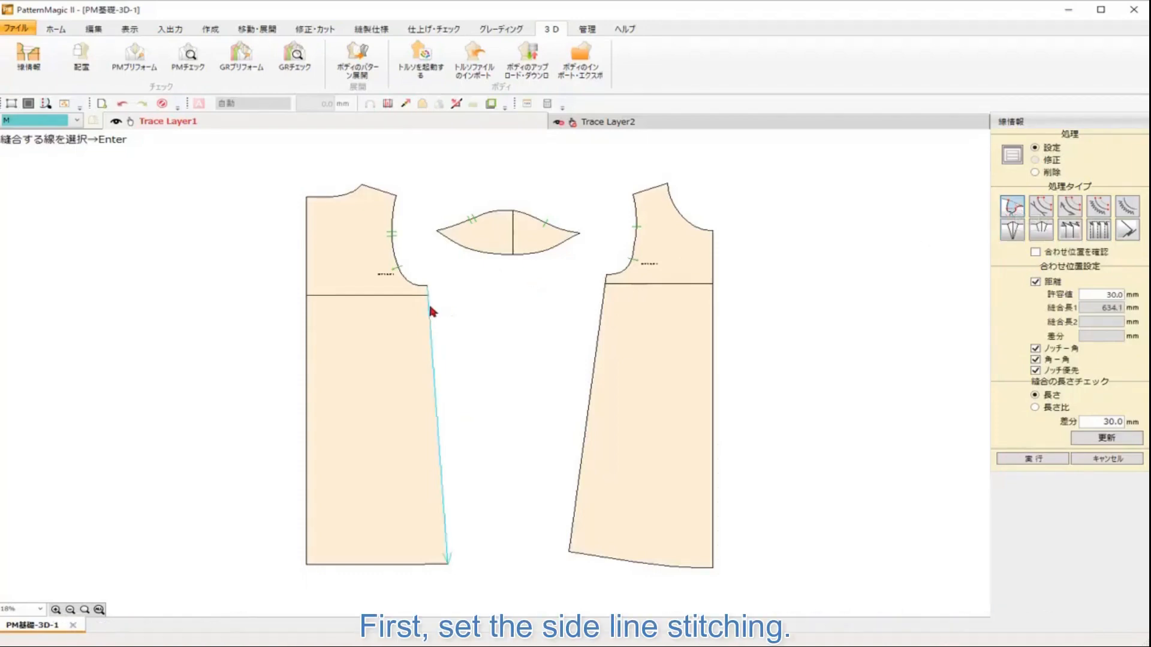
key("Return")
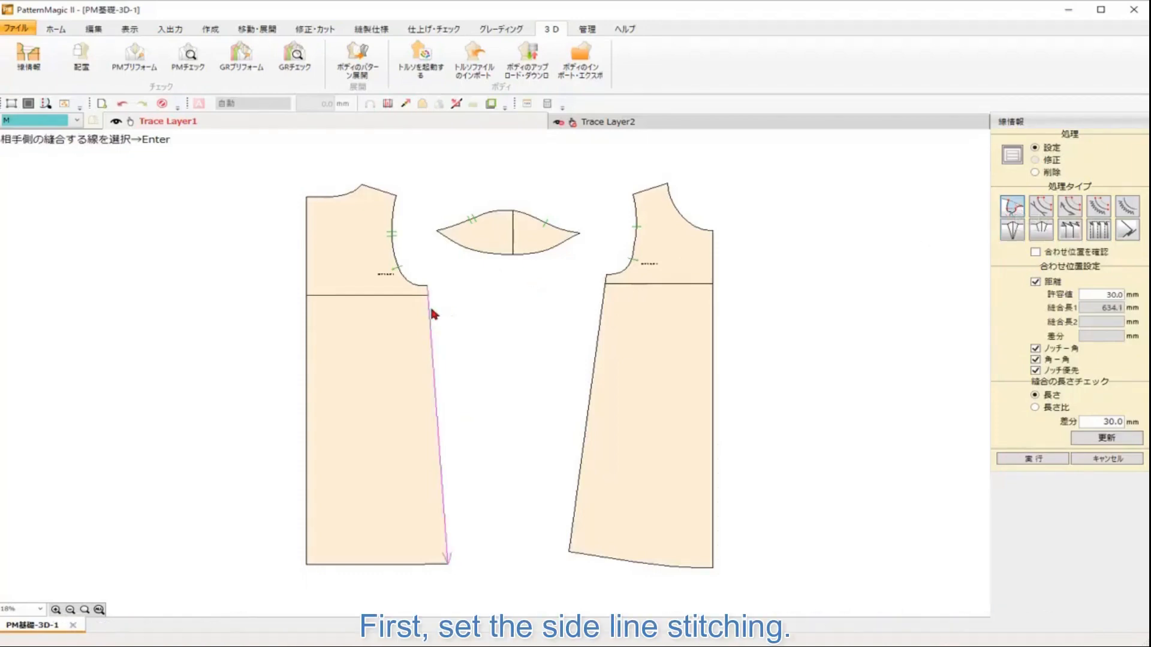
left_click(606, 294)
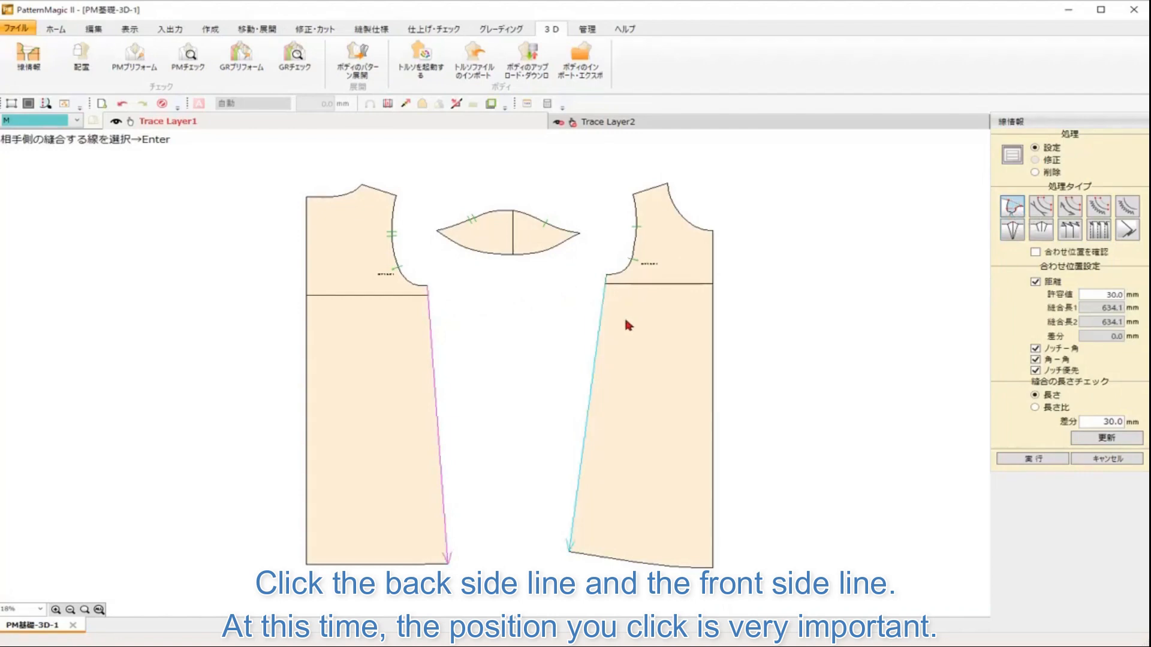
key("Return")
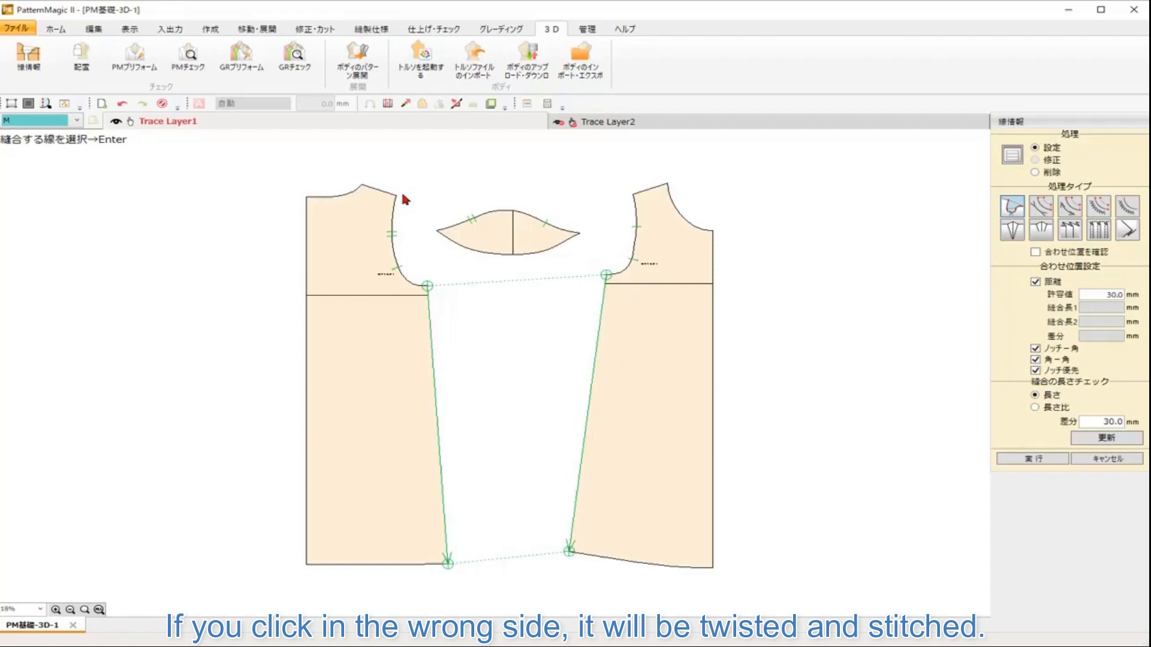
Step: Stitch the back shoulder line to the front shoulder line
left_click(370, 189)
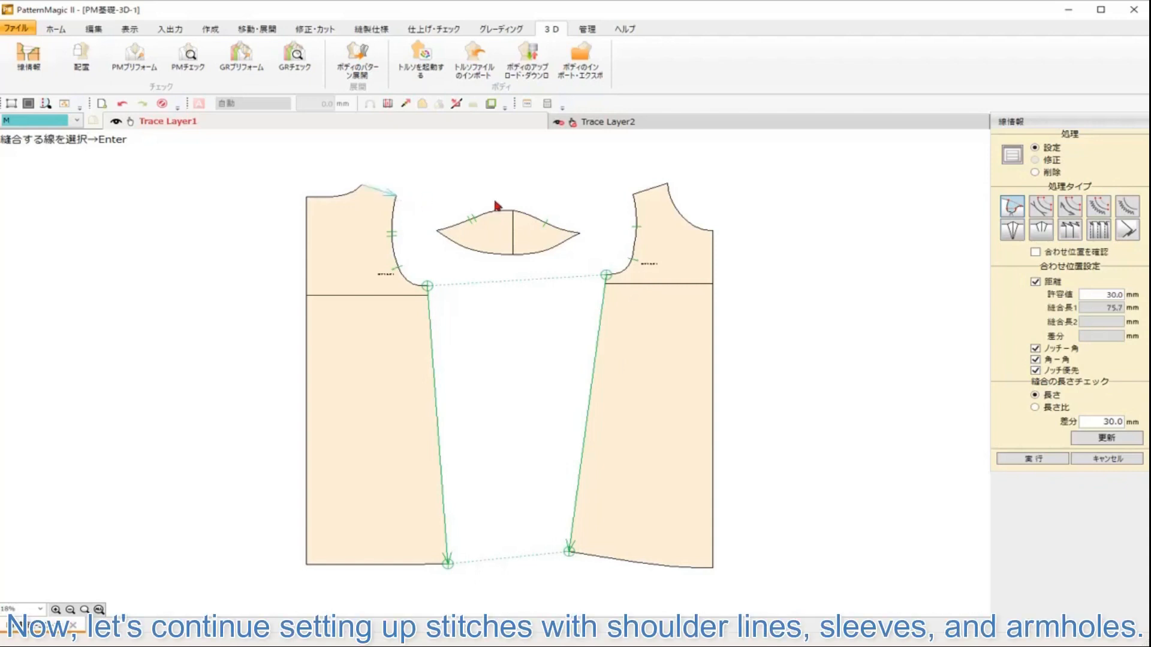
key("Return")
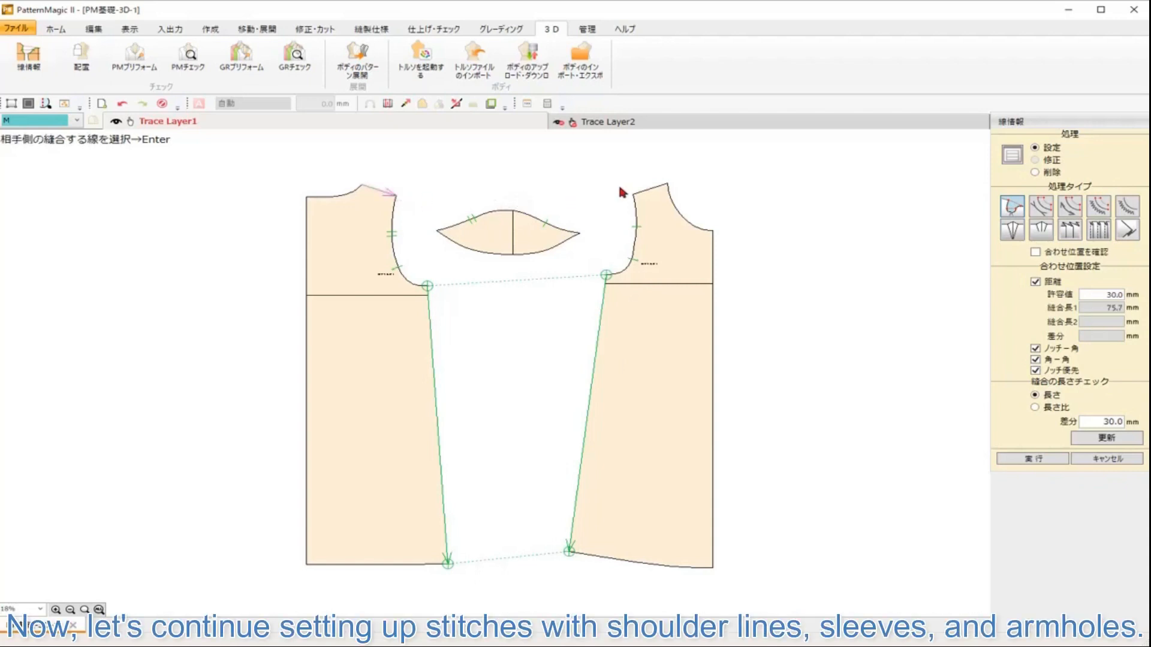
left_click(660, 189)
key("Return")
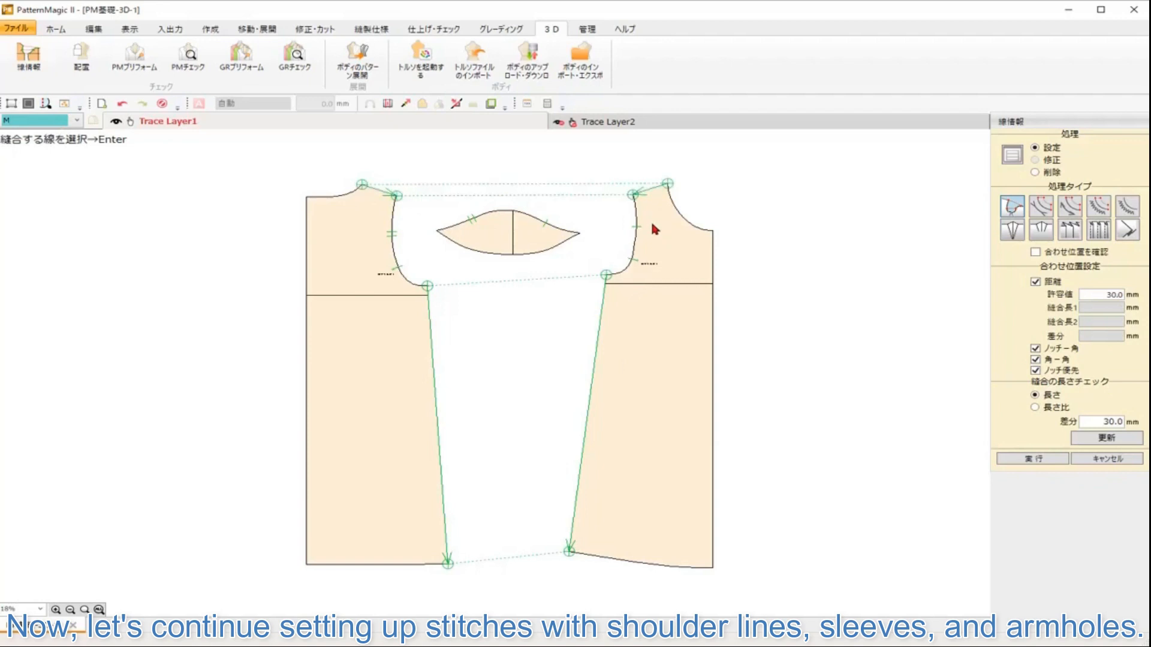
Step: Stitch the front half of the sleeve cap to the front armhole
left_click(525, 215)
key("Return")
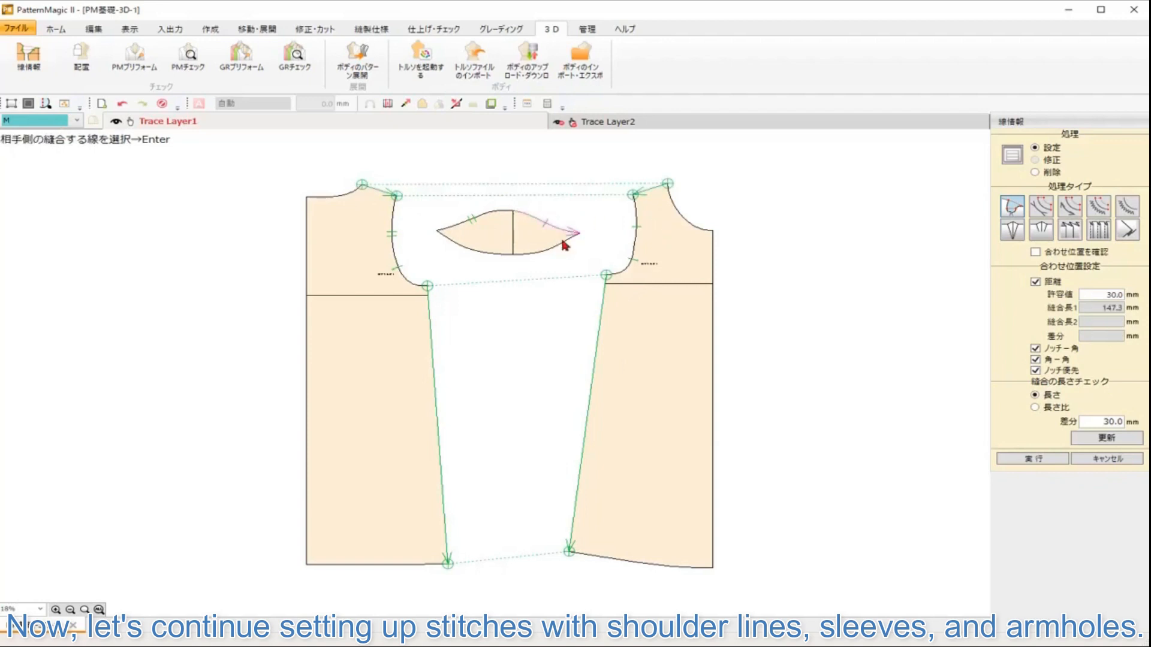
left_click(636, 211)
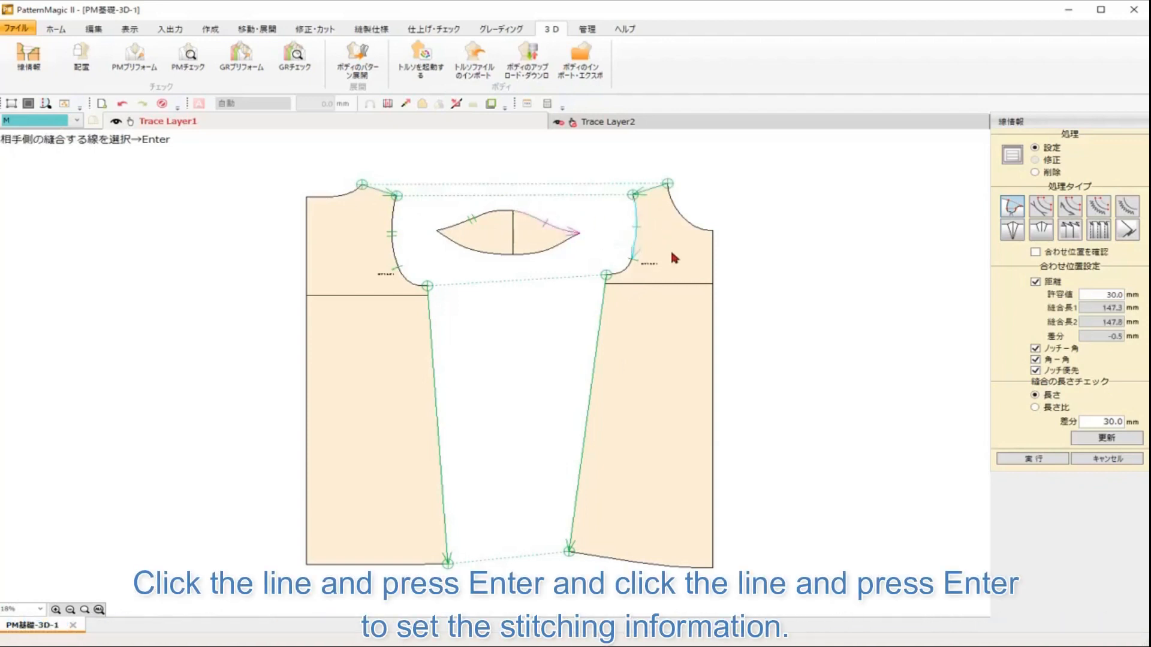
key("Return")
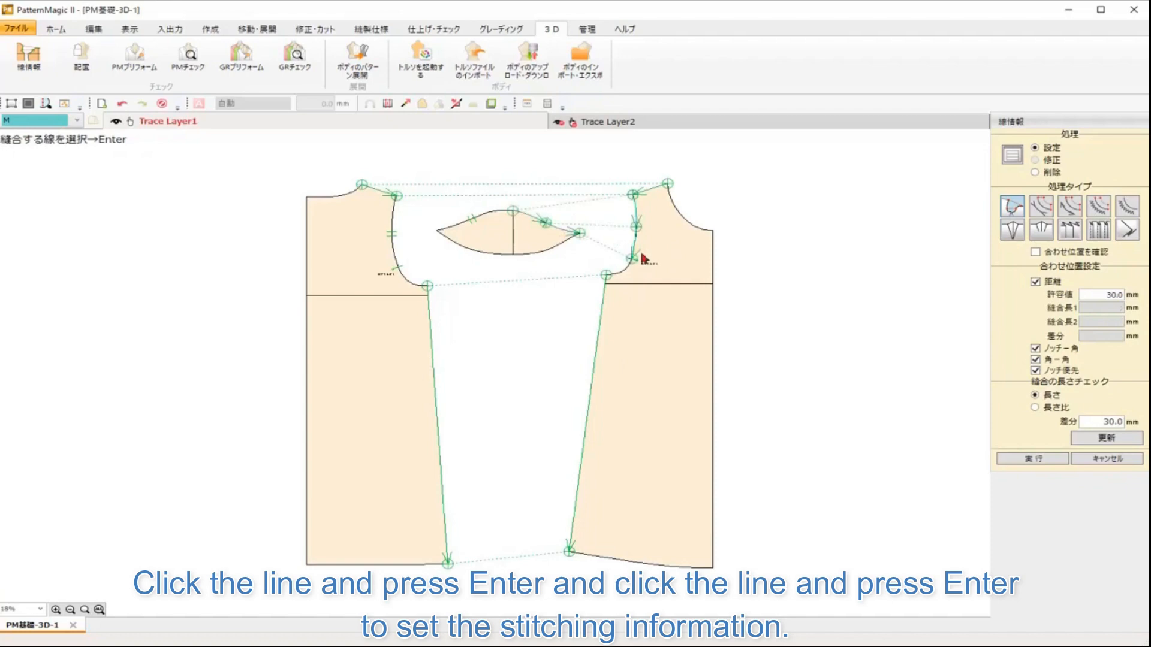
Step: Stitch the back half of the sleeve cap to the back armhole
left_click(501, 215)
key("Return")
left_click(396, 213)
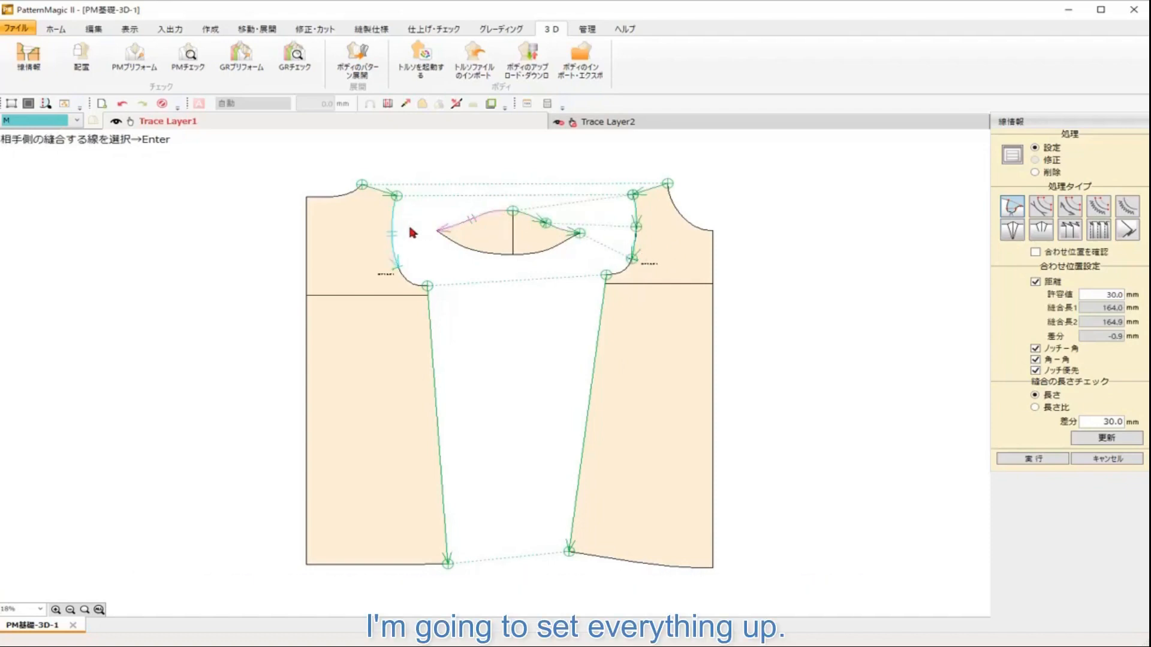
key("Return")
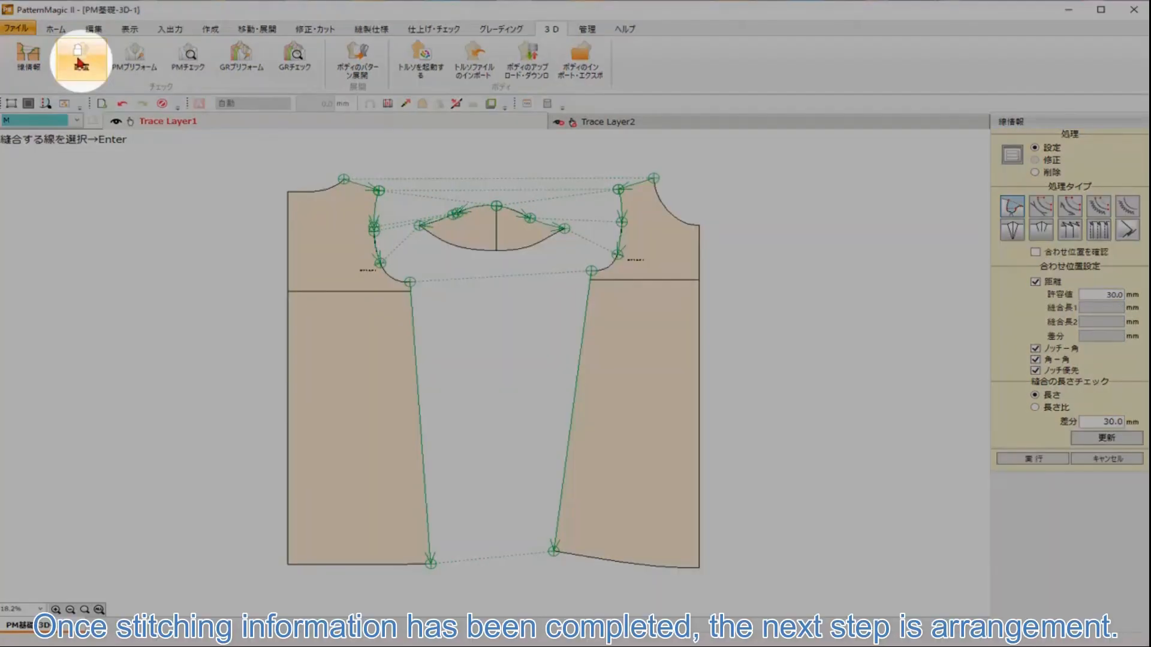
Step: Open the arrangement mode and view the 3D body from the side, back and top
left_click(79, 63)
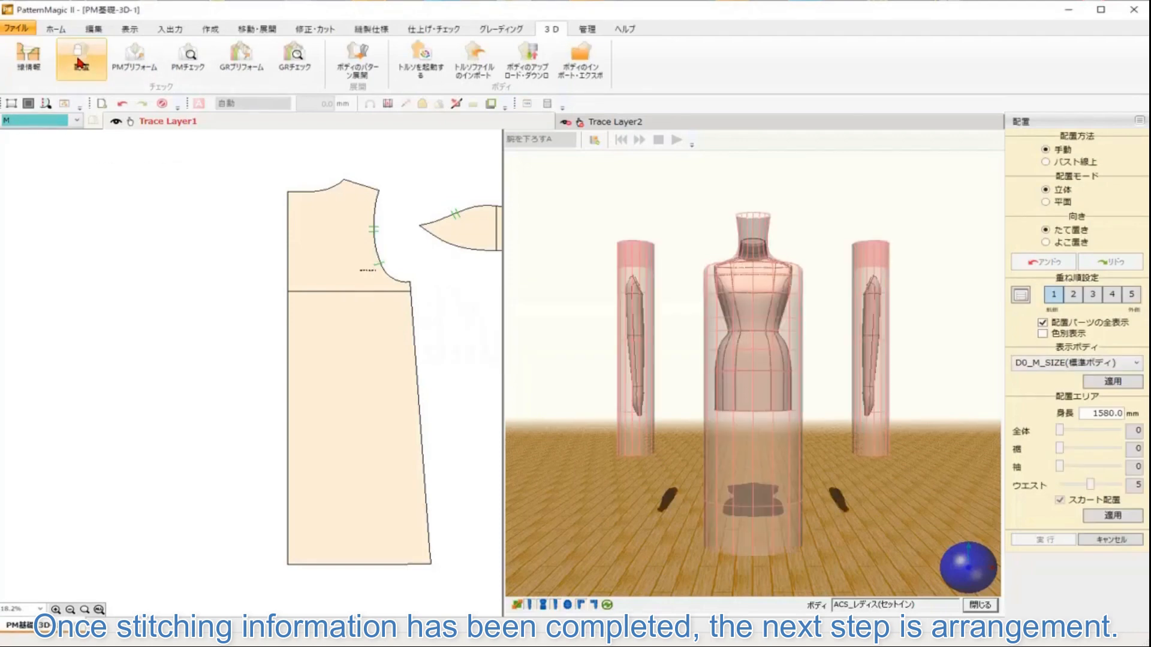
left_click_drag(413, 376, 168, 378)
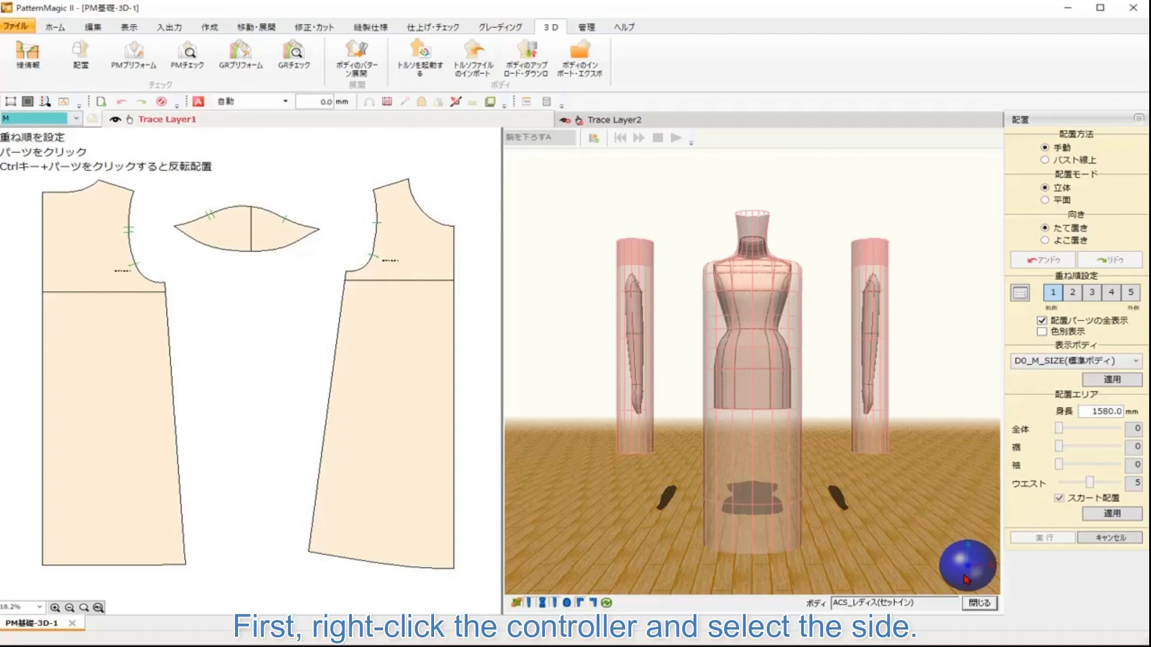
right_click(967, 566)
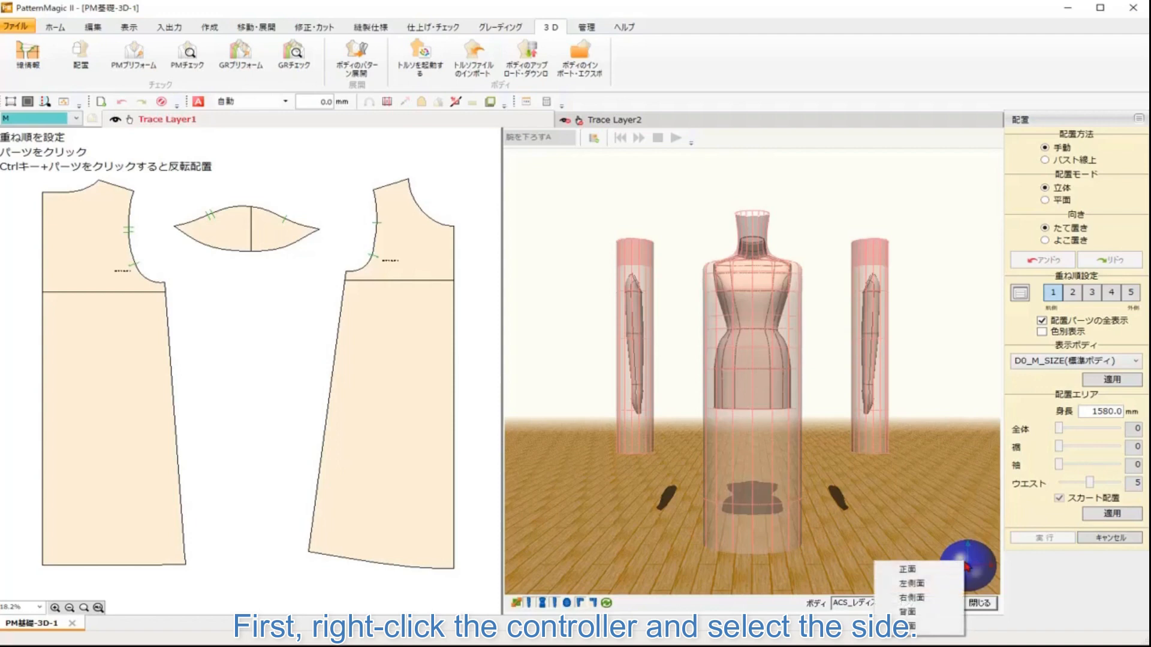
left_click(939, 569)
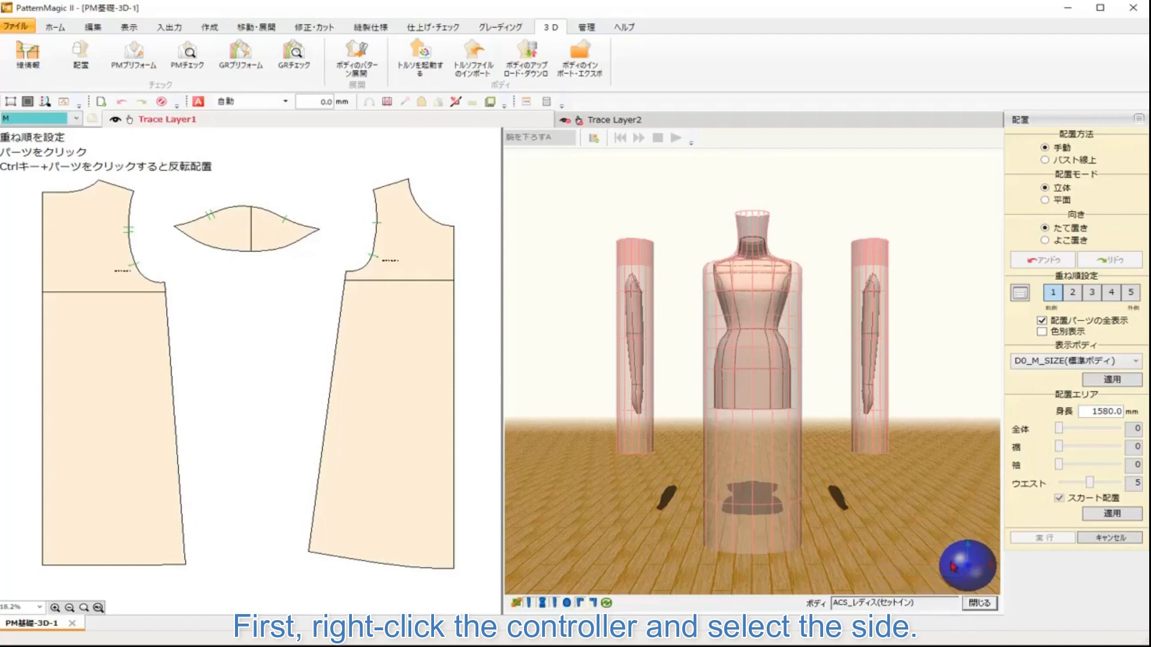
right_click(953, 566)
left_click(920, 583)
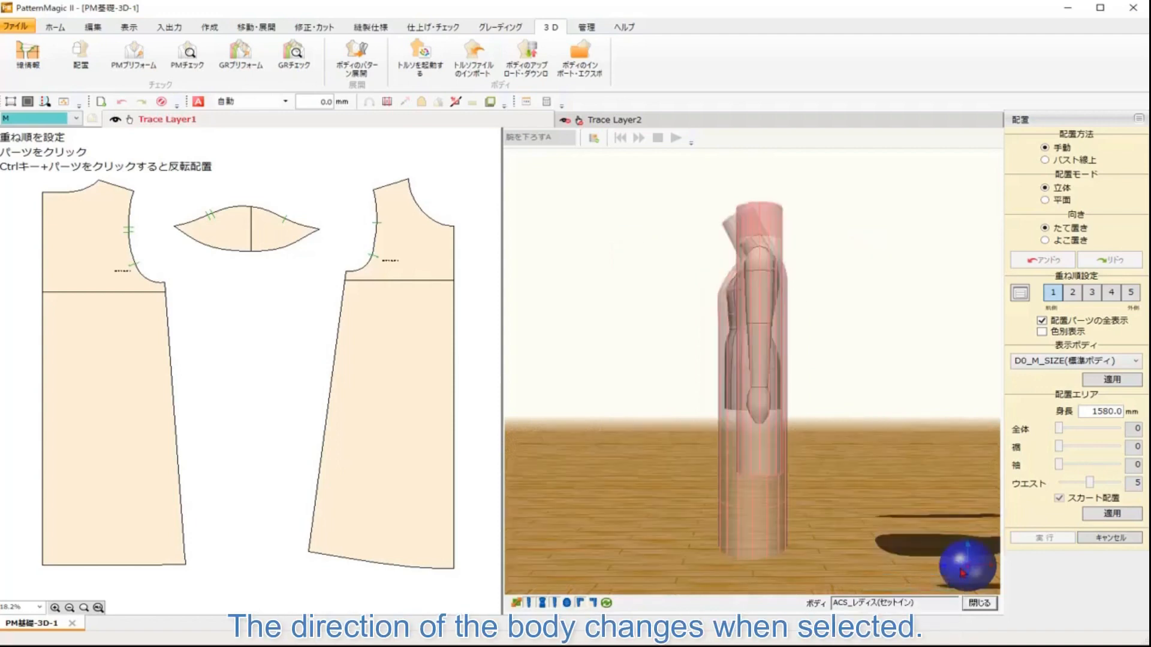
right_click(962, 569)
left_click(923, 602)
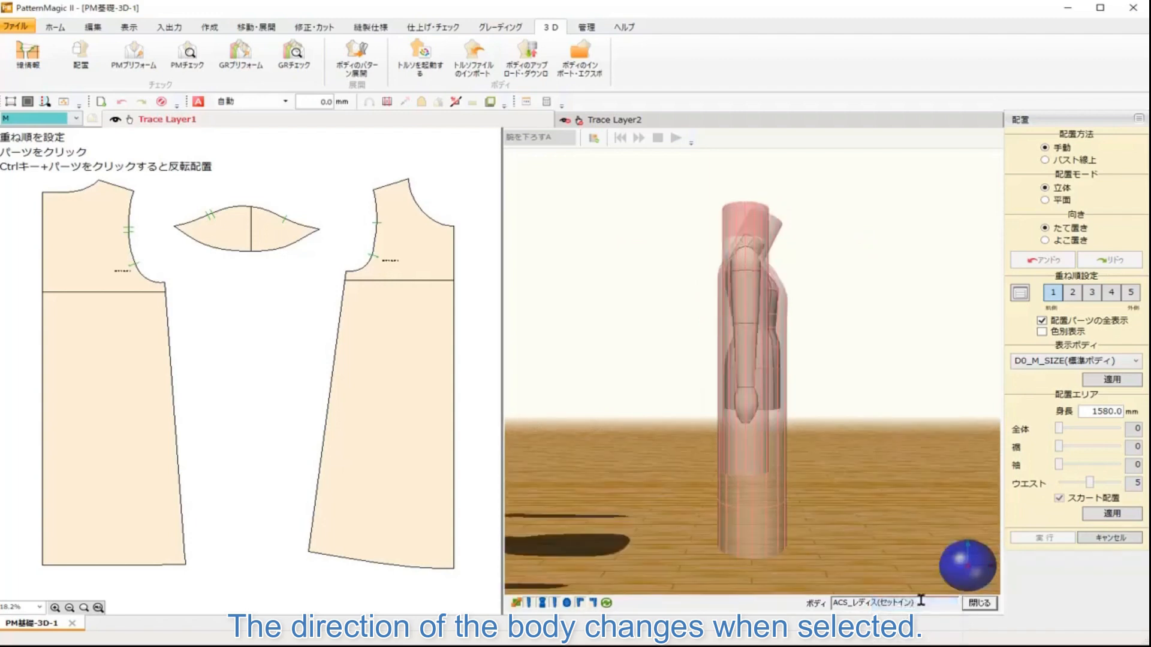
right_click(959, 577)
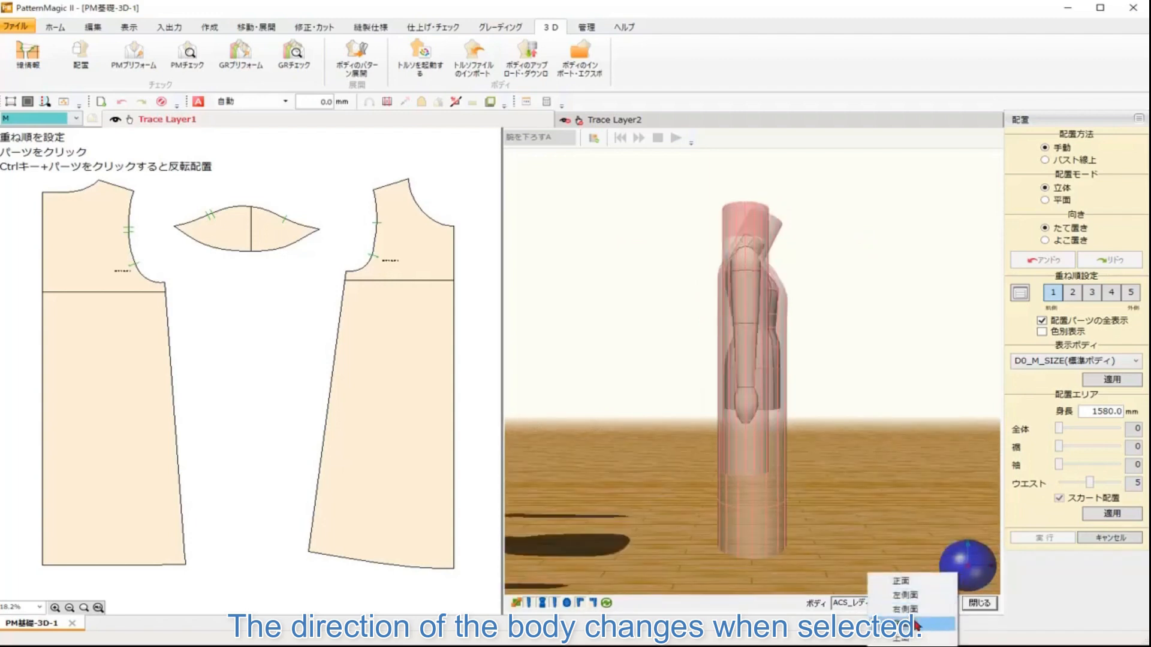
left_click(915, 625)
right_click(966, 574)
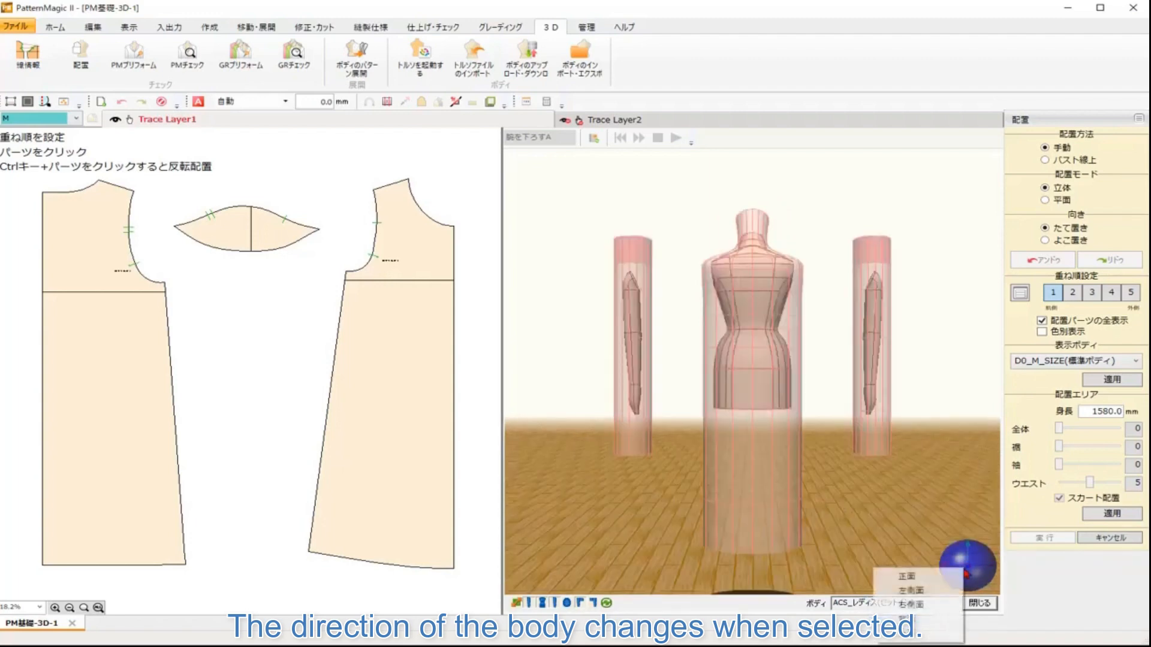
left_click(921, 636)
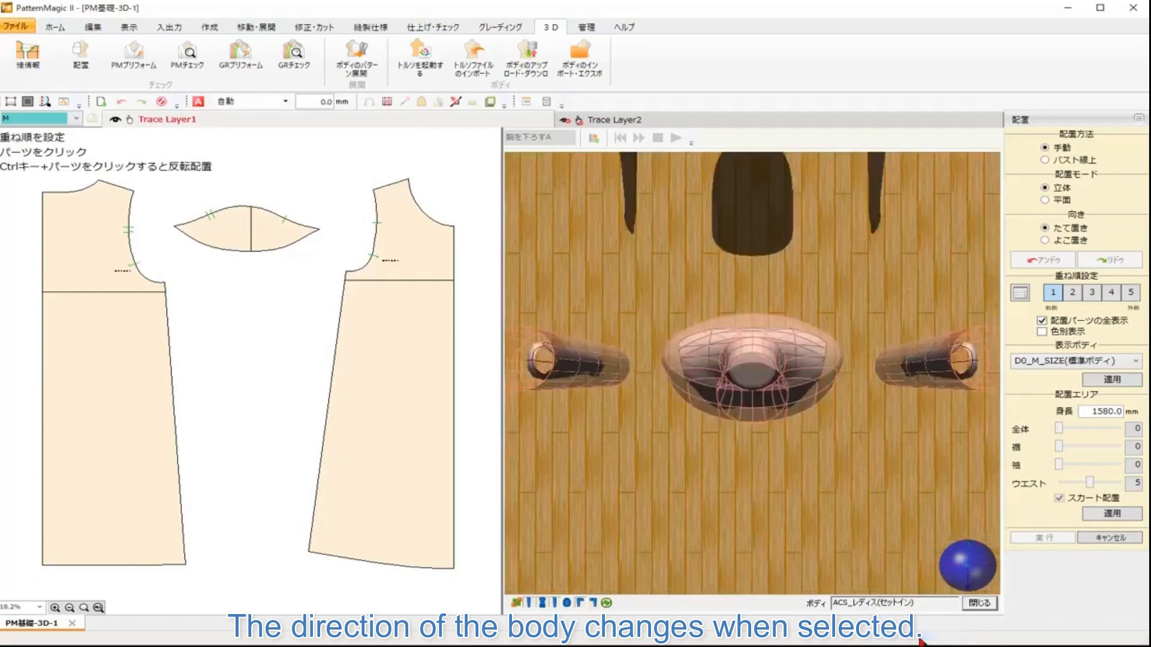
right_click(955, 573)
left_click(944, 569)
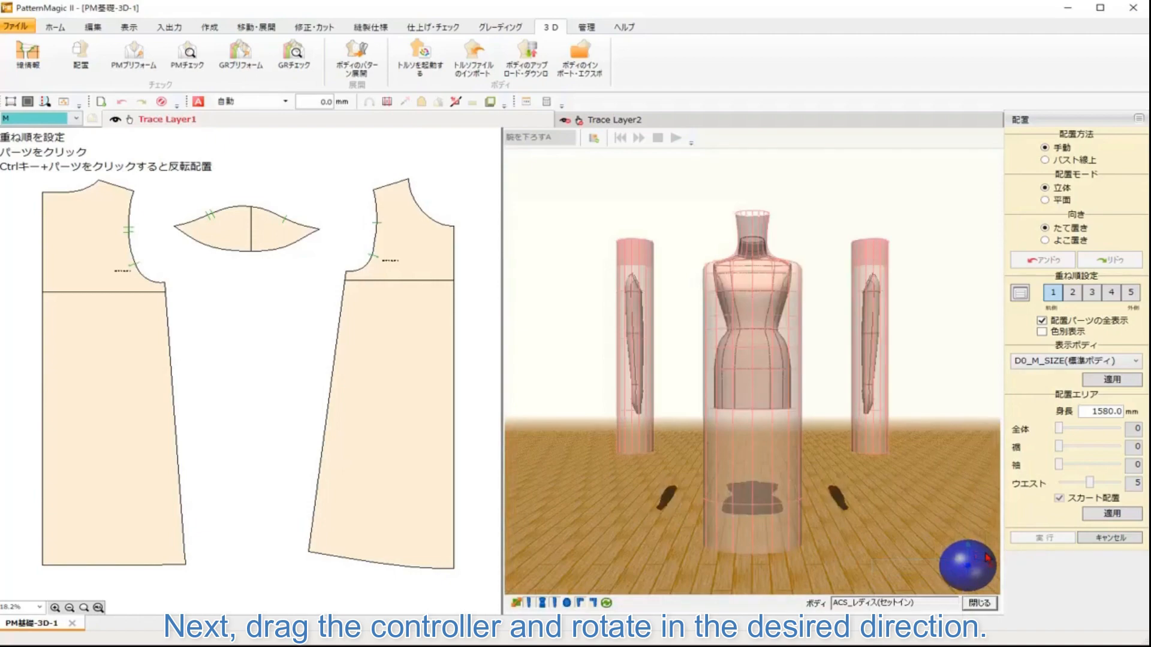
Step: Rotate and pan the 3D view to examine the body from other angles
mouse_move(988, 559)
left_mouse_down()
mouse_move(951, 569)
mouse_move(982, 567)
left_mouse_up()
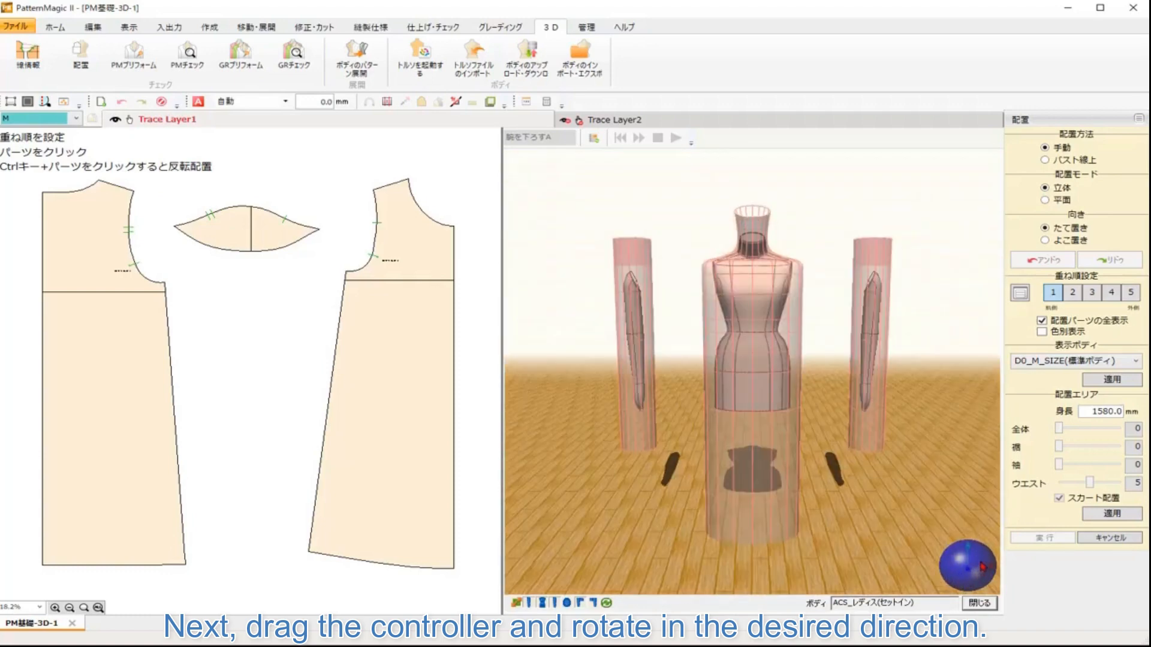
right_click(980, 565)
left_click(953, 570)
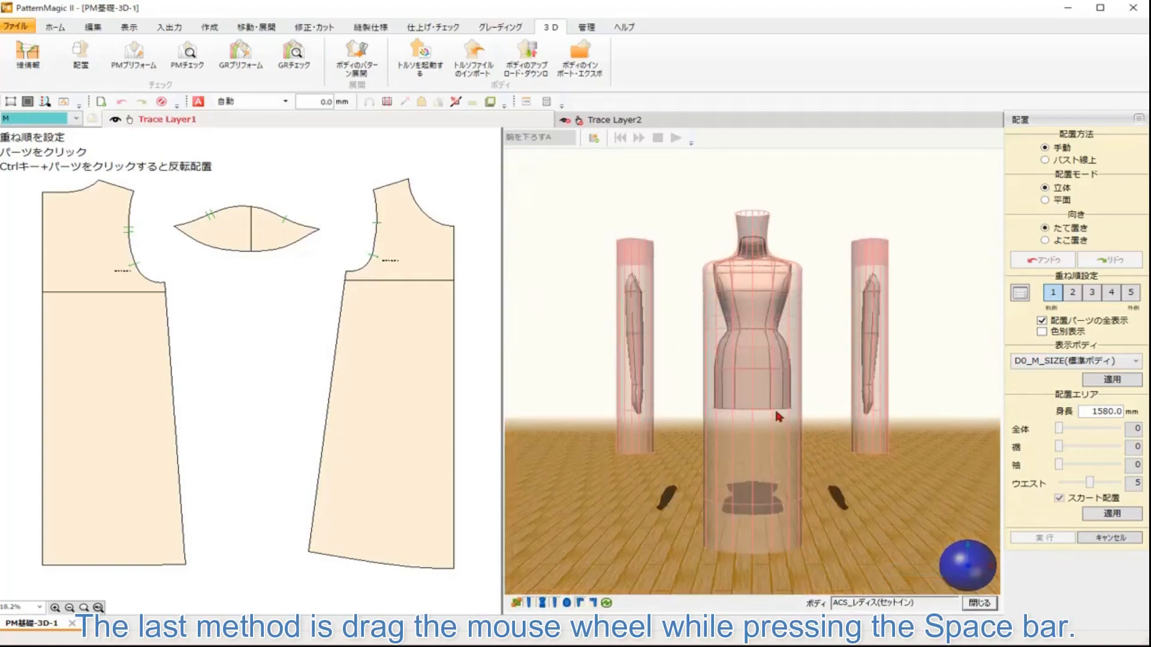
left_click_drag(903, 429, 768, 431)
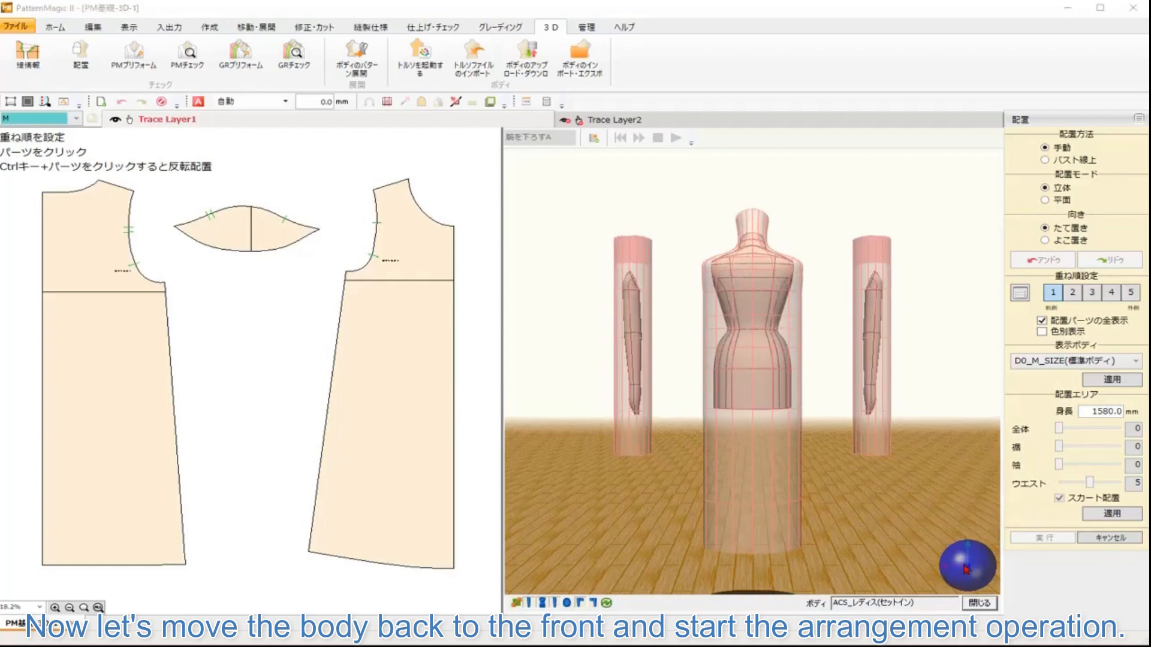
Step: Return to the front view and place the front bodice on the 3D body around the bust line
right_click(965, 569)
left_click(929, 573)
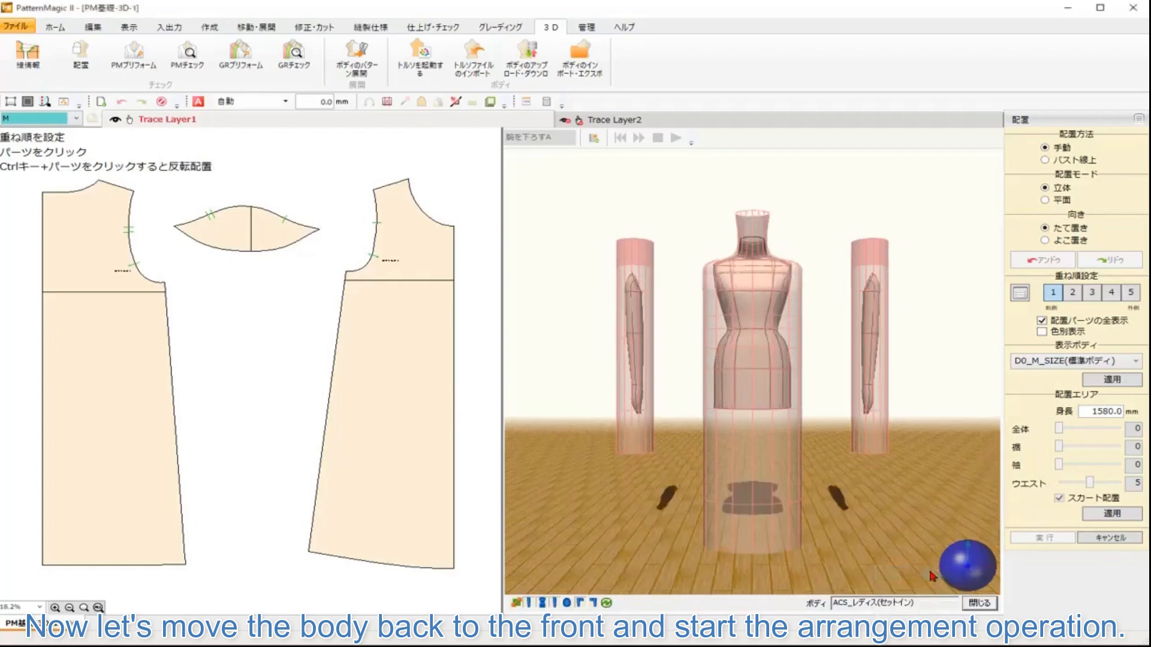
left_click(454, 286)
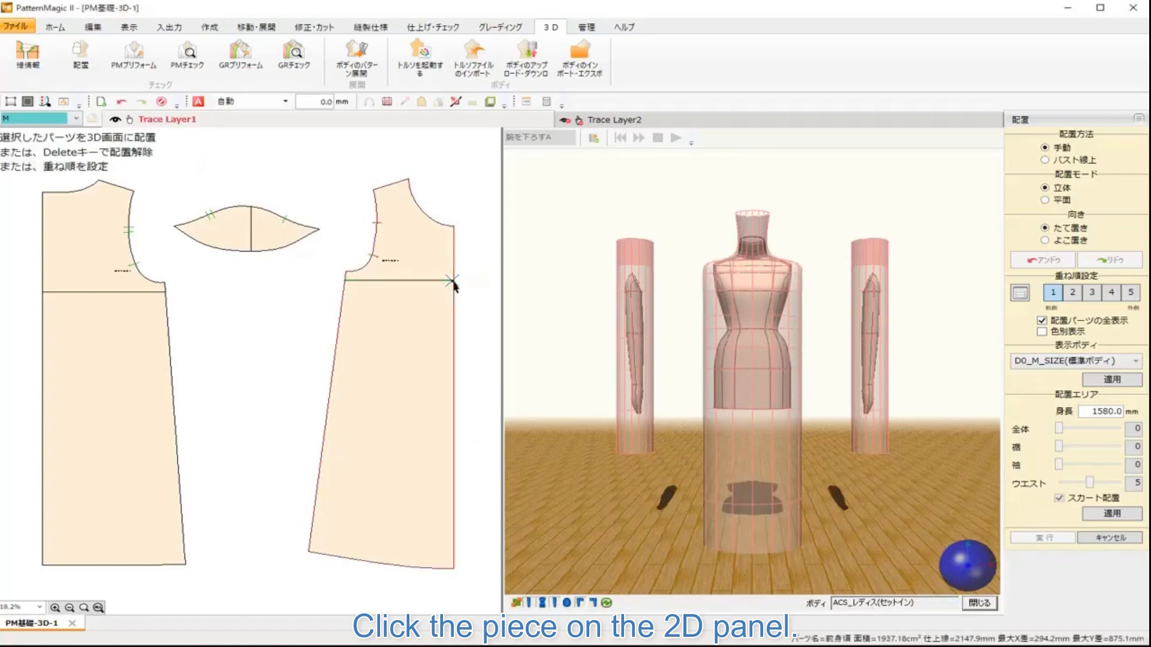
left_click(747, 299)
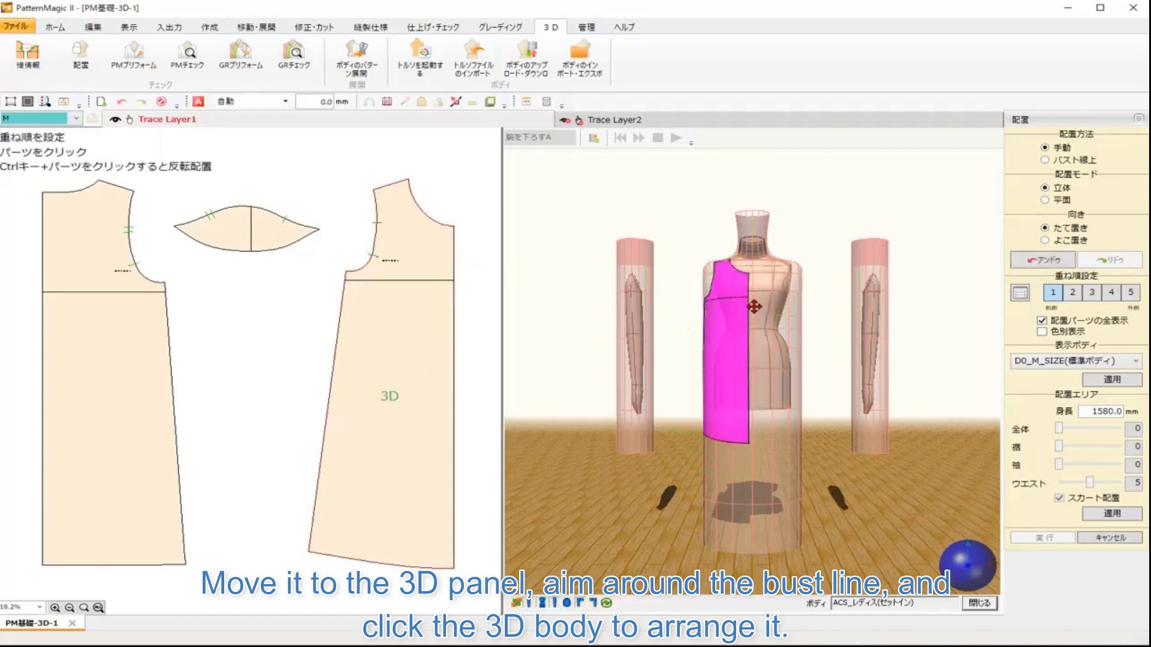
Step: Switch to the back view and place the back bodice on the back of the 3D body
right_click(976, 570)
left_click(926, 621)
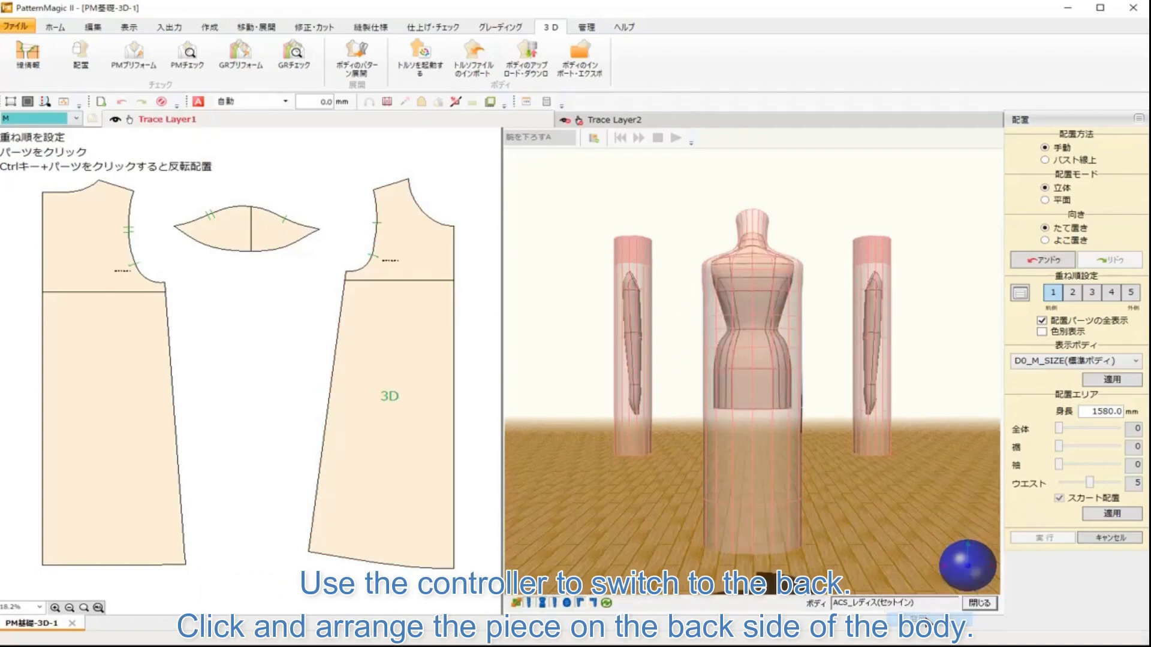
left_click(43, 294)
left_click(757, 303)
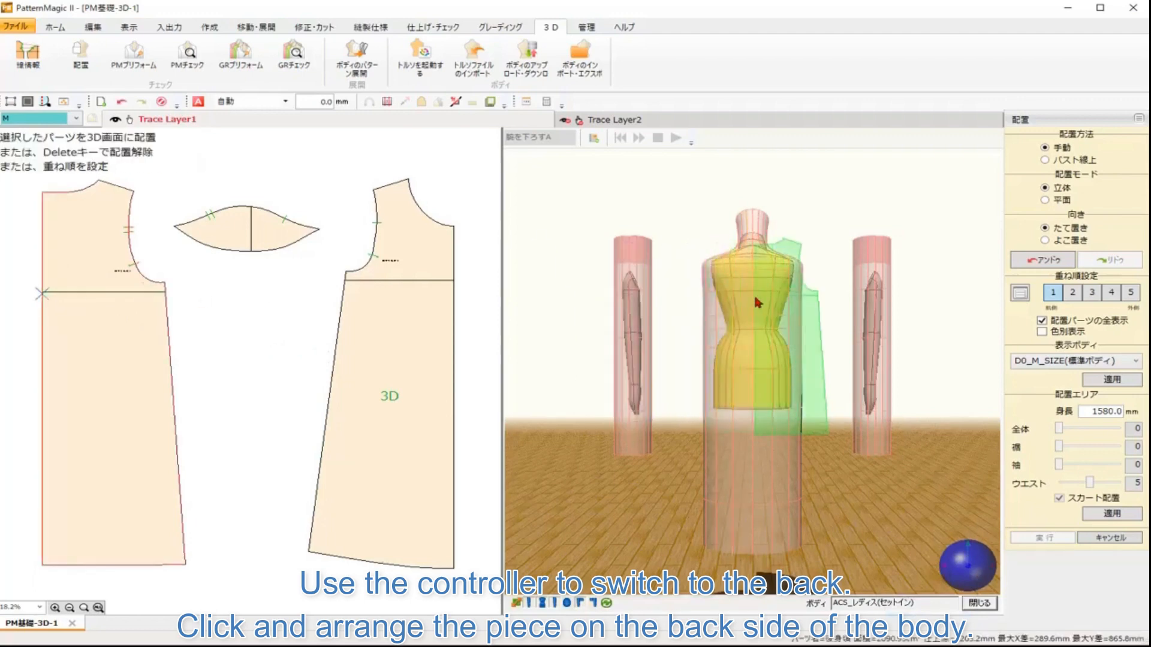
left_click(757, 302)
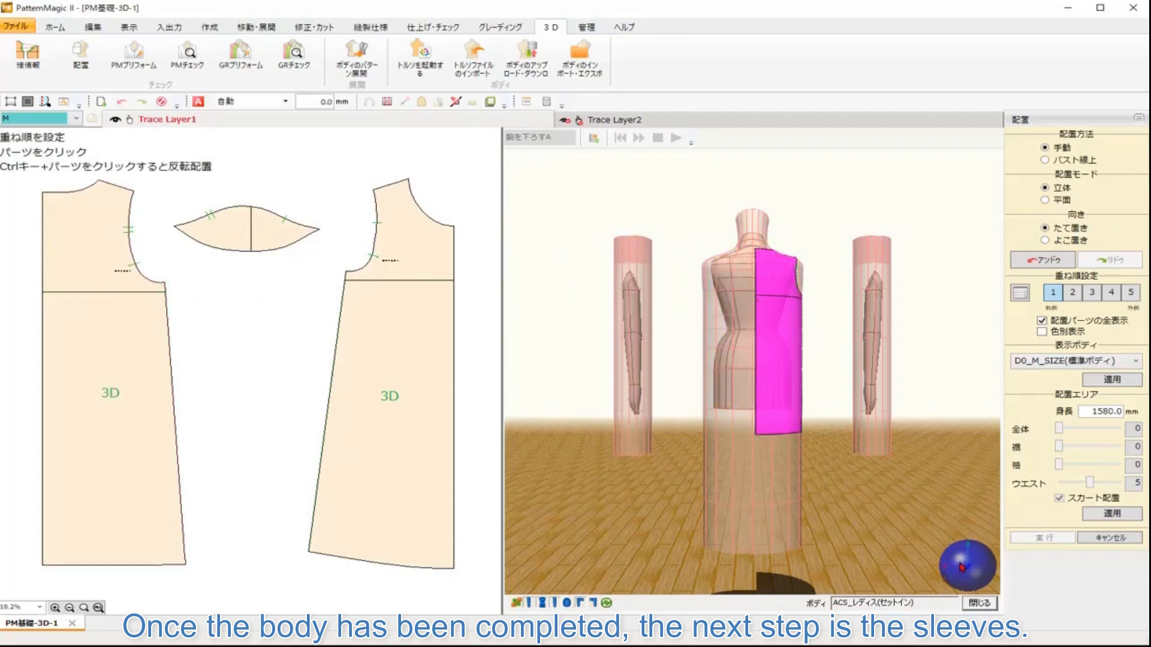
Step: Switch to the right side view and place the sleeve piece onto the 3D body's arm
right_click(962, 567)
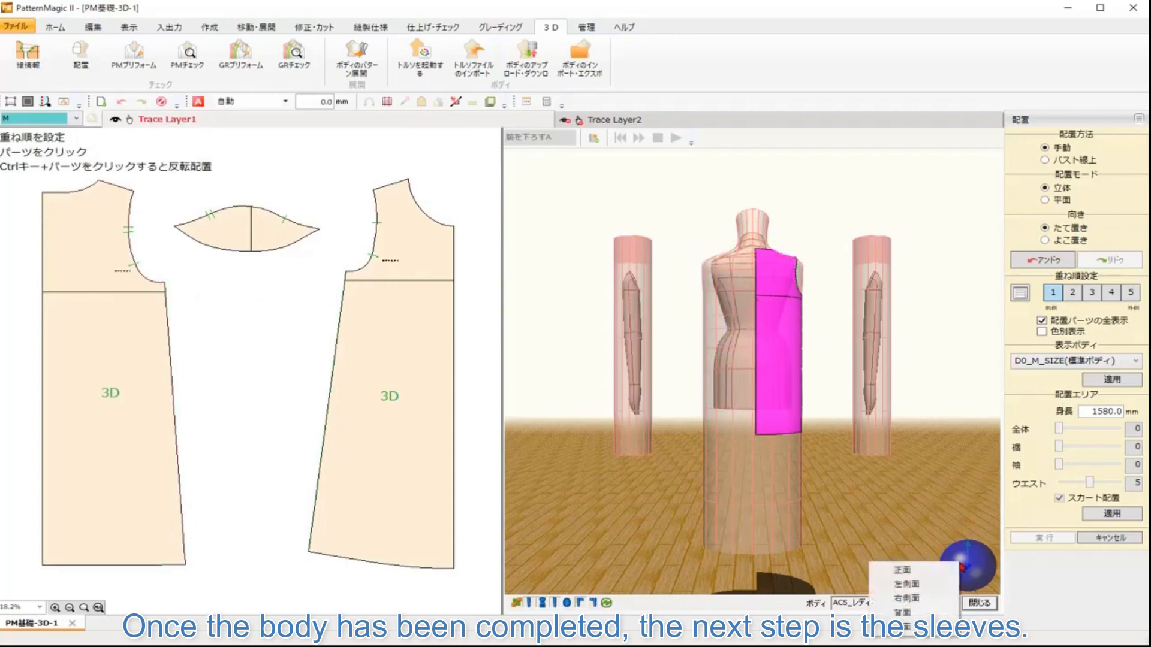
left_click(931, 599)
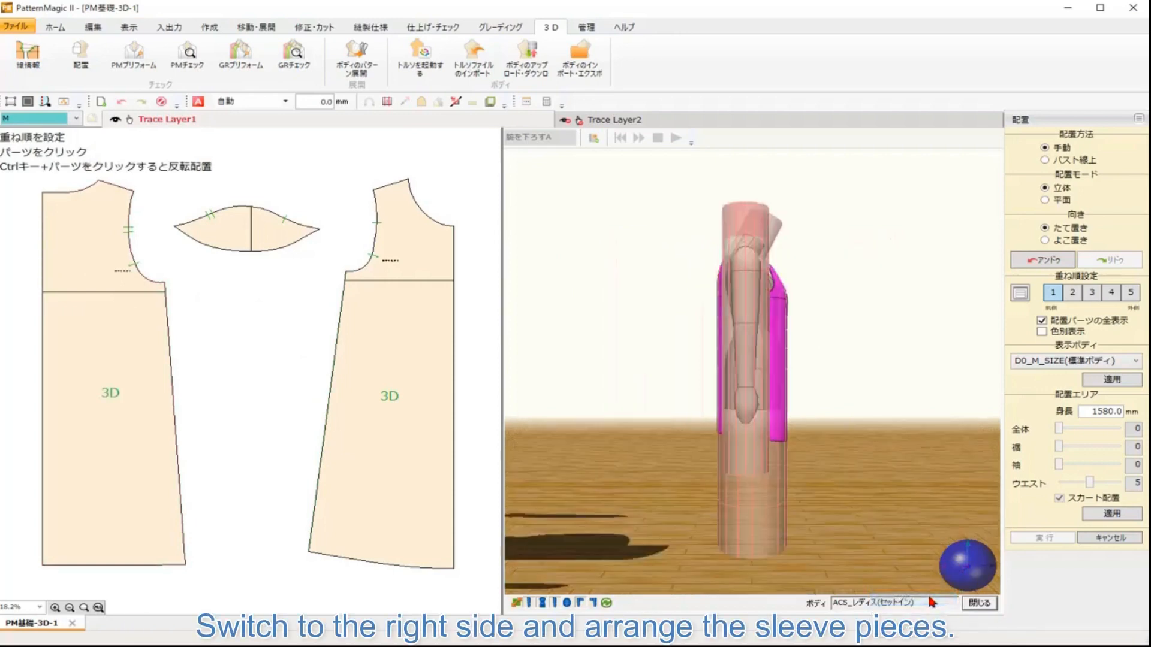
left_click(252, 230)
left_click(467, 225)
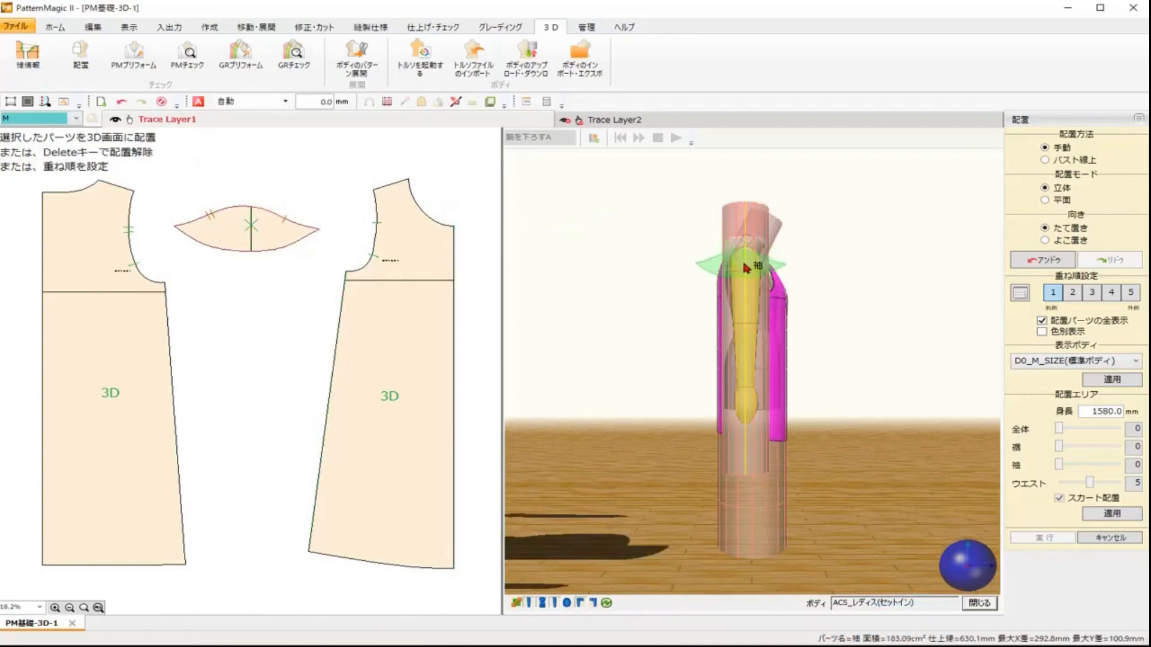
left_click(746, 268)
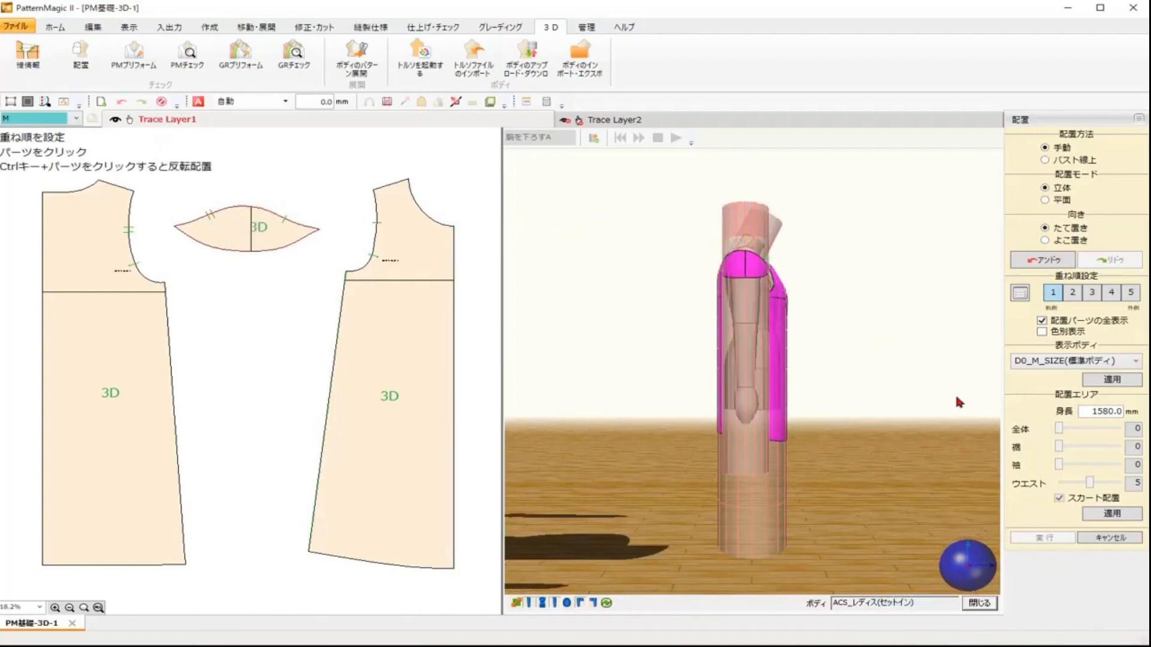
Step: Return to the front view and open PM Preform for the arranged pieces
right_click(959, 561)
left_click(927, 566)
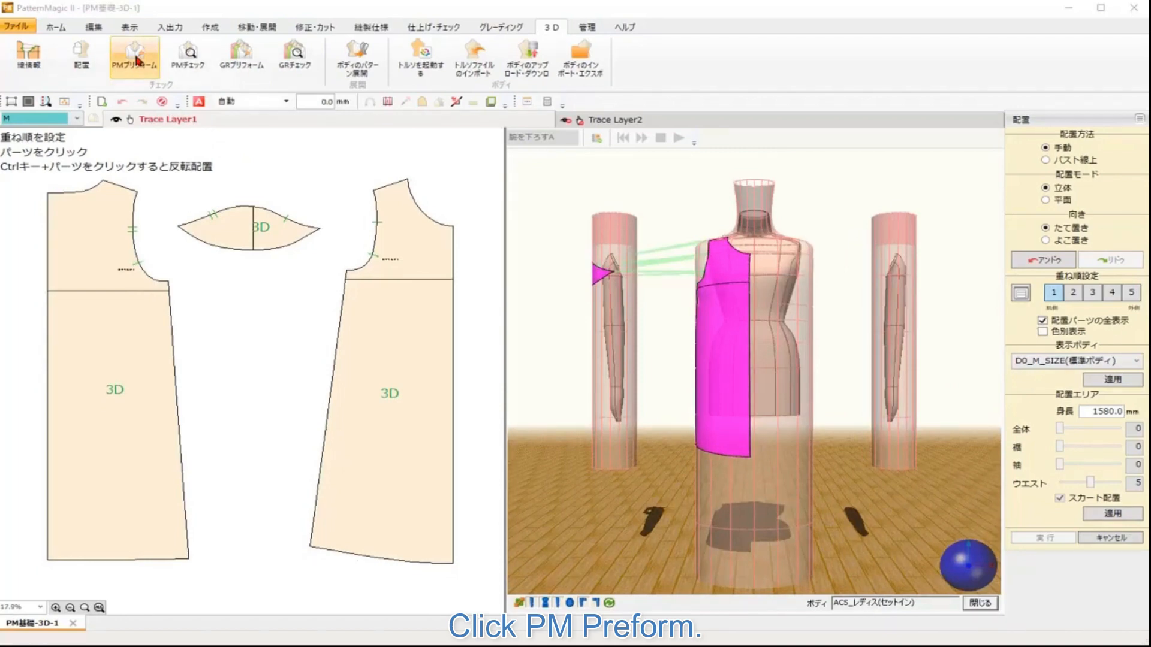
left_click(137, 60)
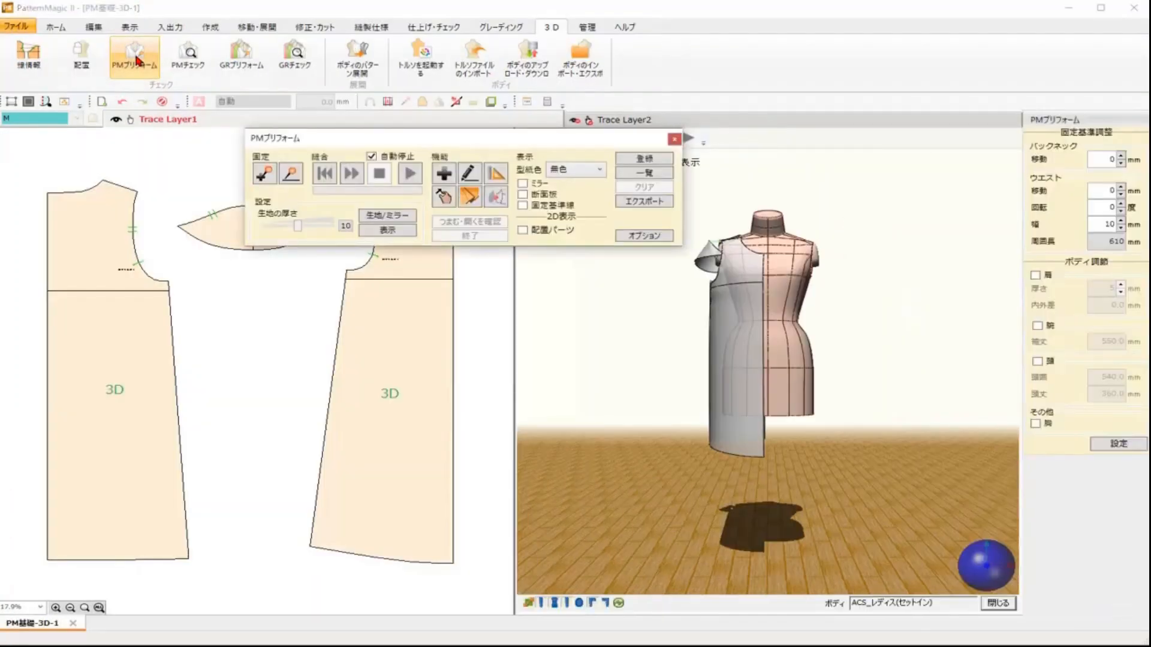
left_click_drag(326, 134, 355, 160)
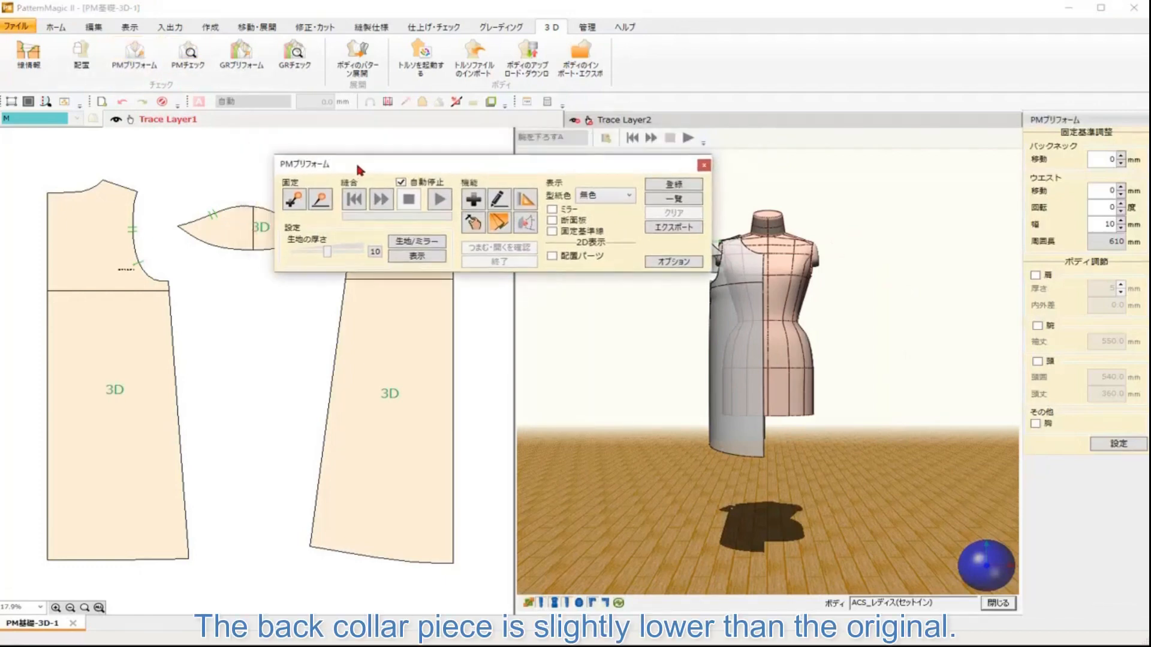
left_click(572, 123)
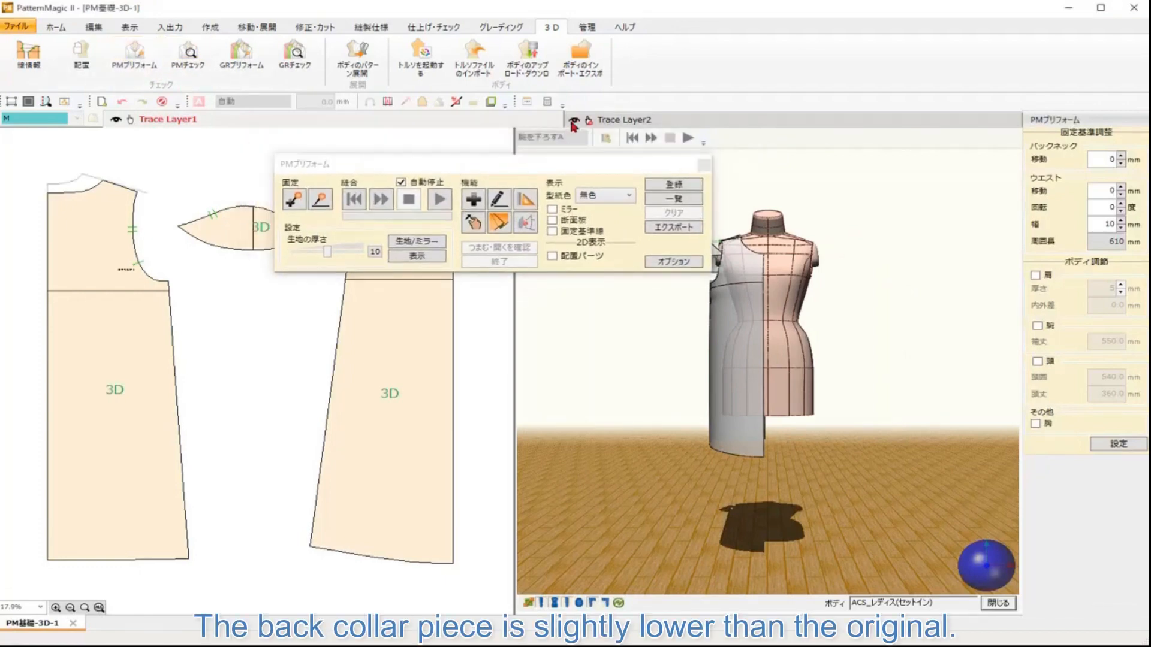
Step: Turn on the fix baseline display for the body in PM Preform
left_click_drag(109, 224, 206, 313)
scroll(206, 312, "up", 4)
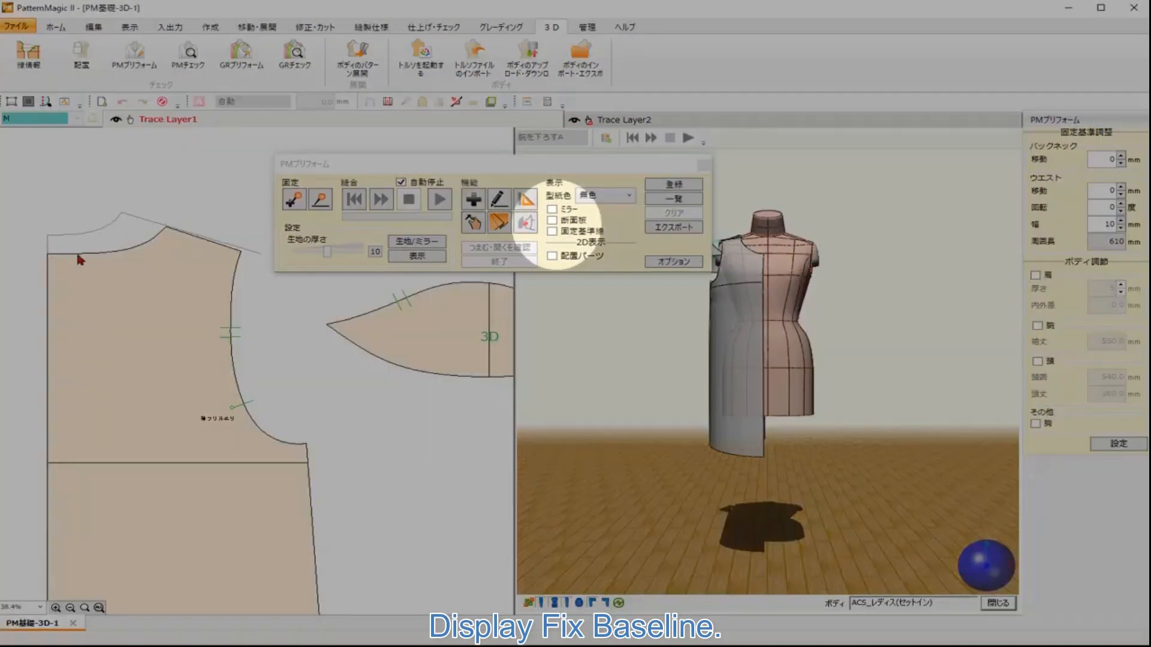
left_click(552, 231)
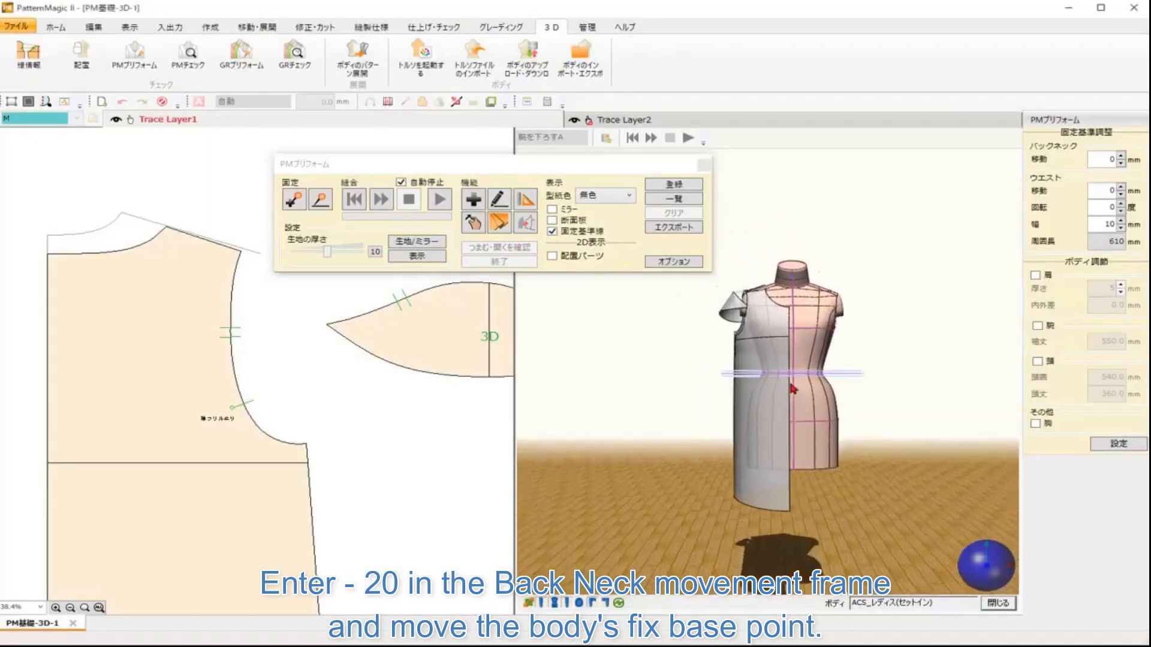
scroll(793, 388, "up", 5)
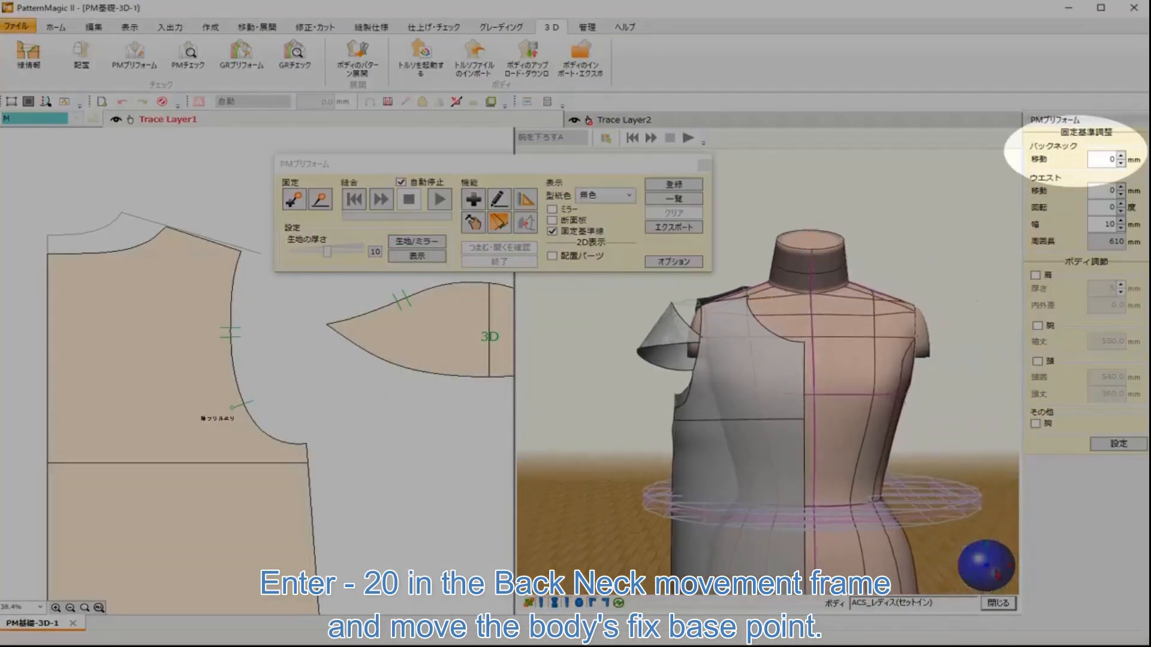
Step: From the back view, set the back neck fix base point movement to -20 mm
right_click(986, 568)
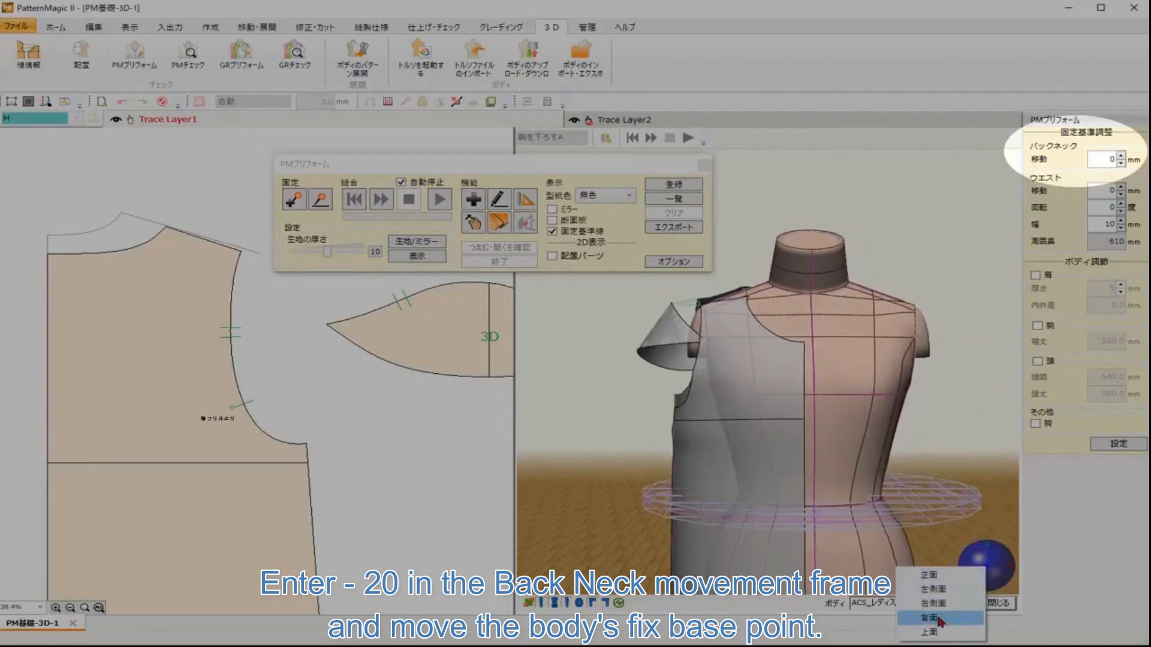
left_click(939, 619)
left_click_drag(864, 336, 888, 511)
scroll(885, 503, "up", 3)
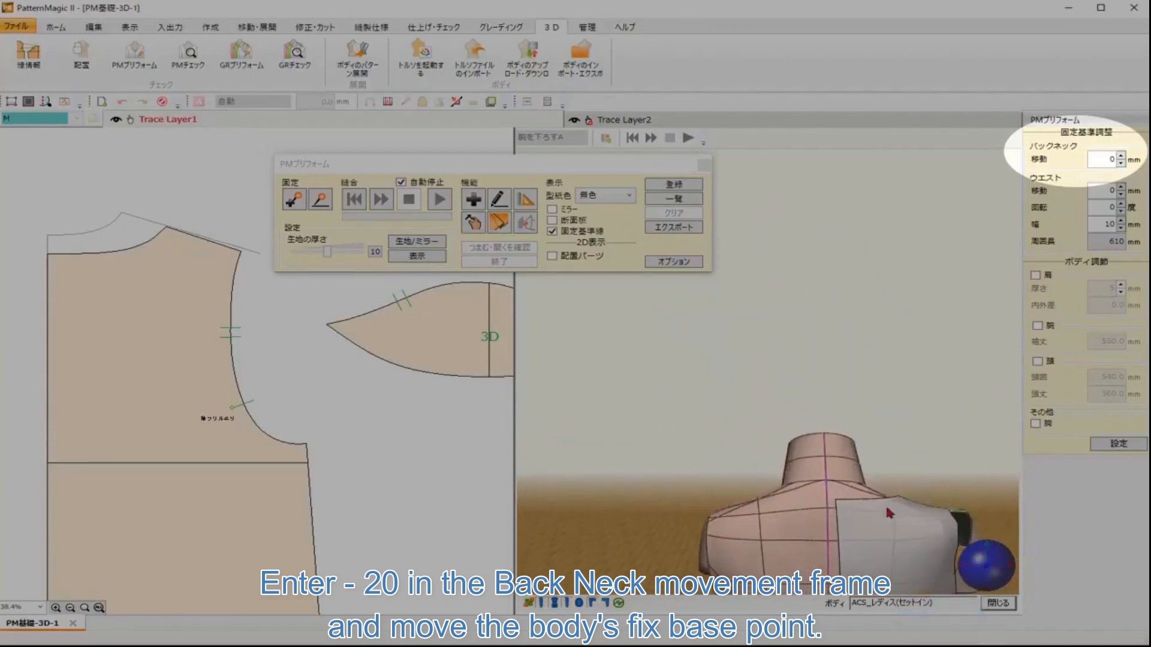
scroll(885, 503, "up", 5)
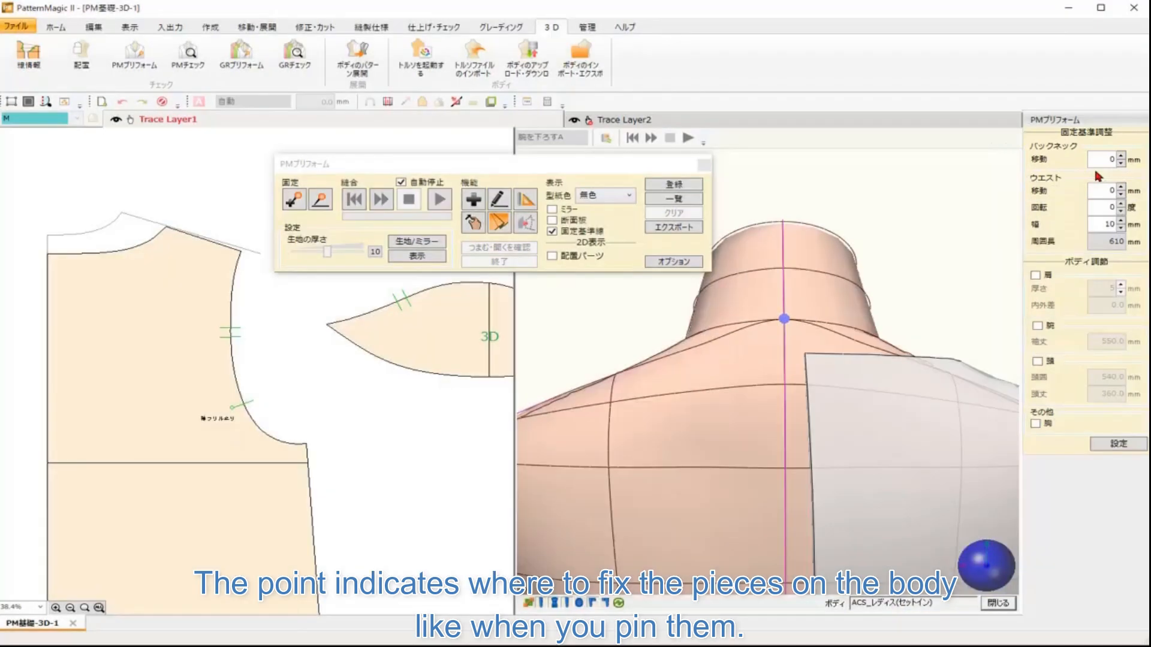
double_click(1105, 159)
key("Return")
Step: Fix the back bodice's center back neck point to the moved blue point on the body
left_click(293, 200)
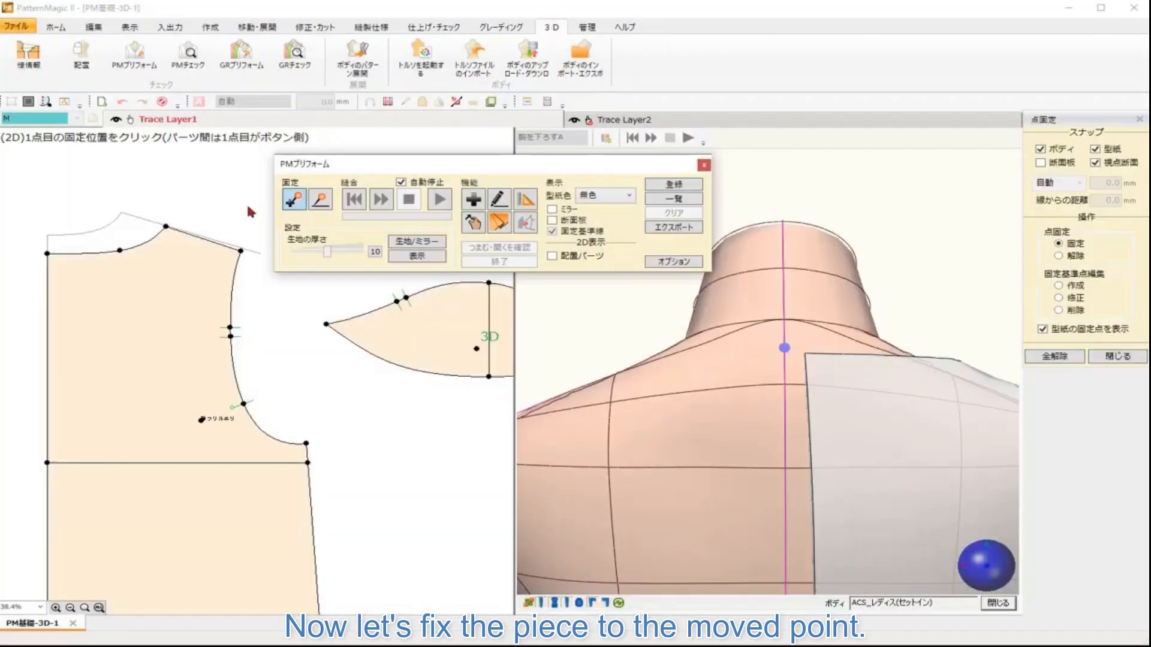
left_click(49, 256)
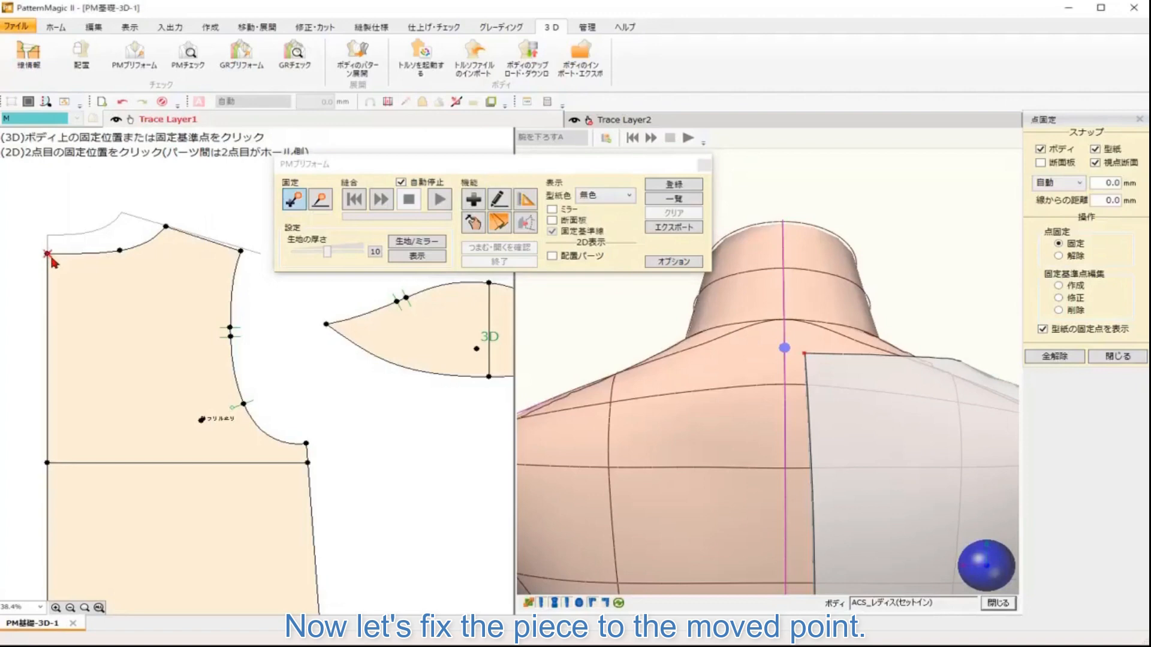
left_click(785, 353)
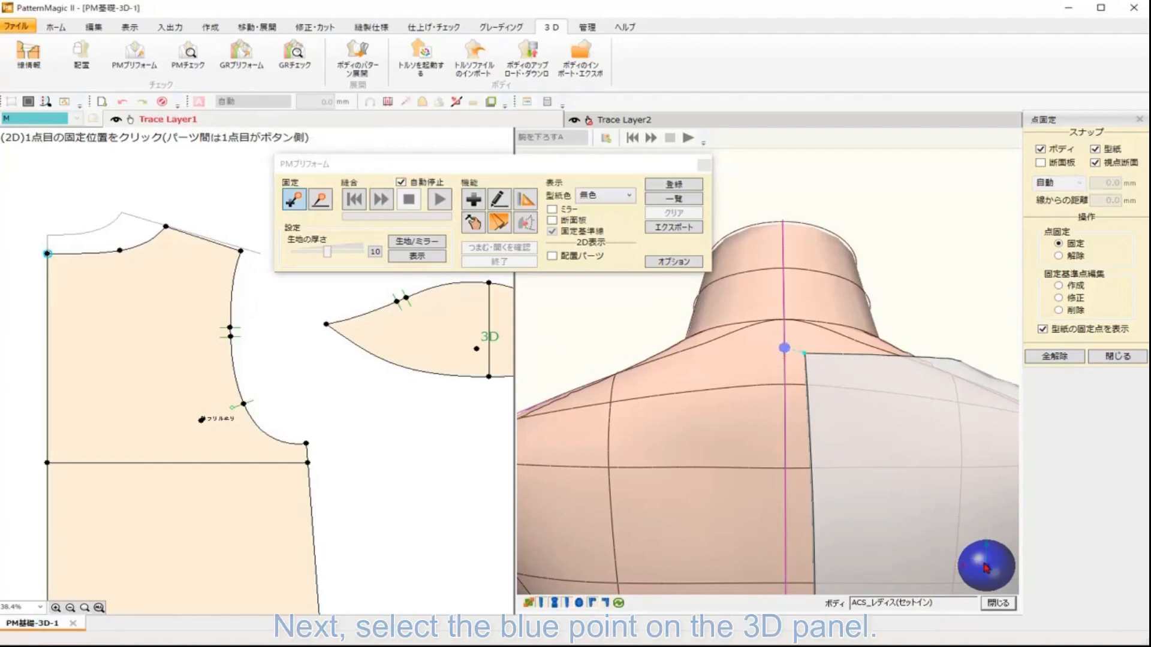
left_click_drag(977, 565, 1041, 566)
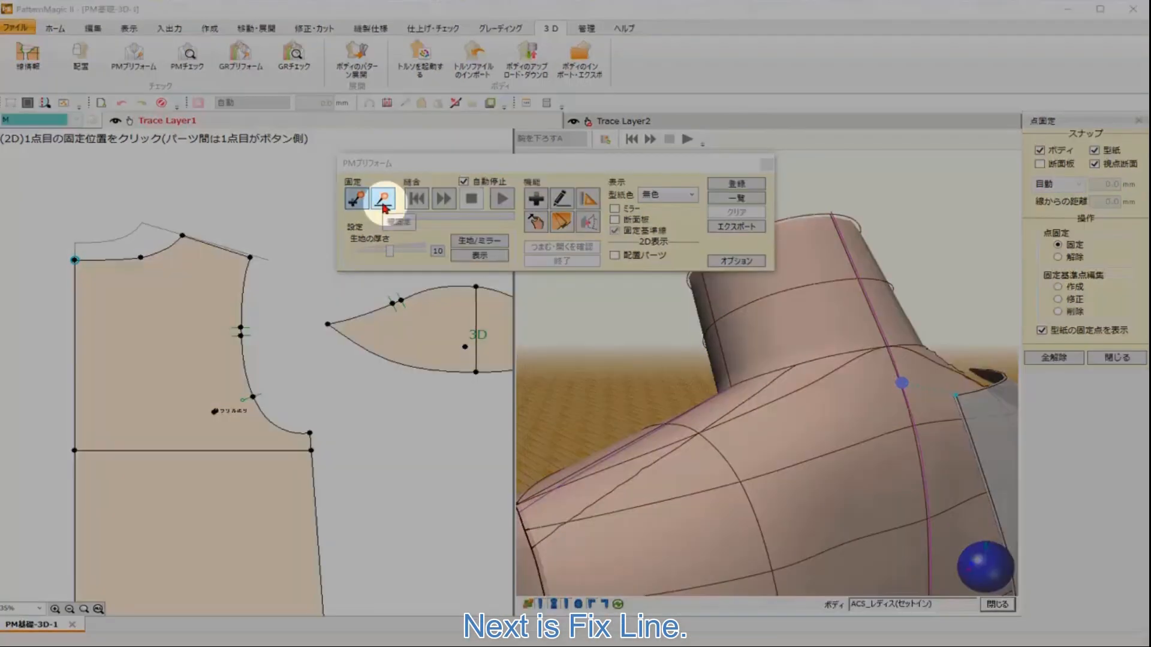
Step: Fix the back bodice's center back line to the body's center back line as an axis fix
left_click(386, 203)
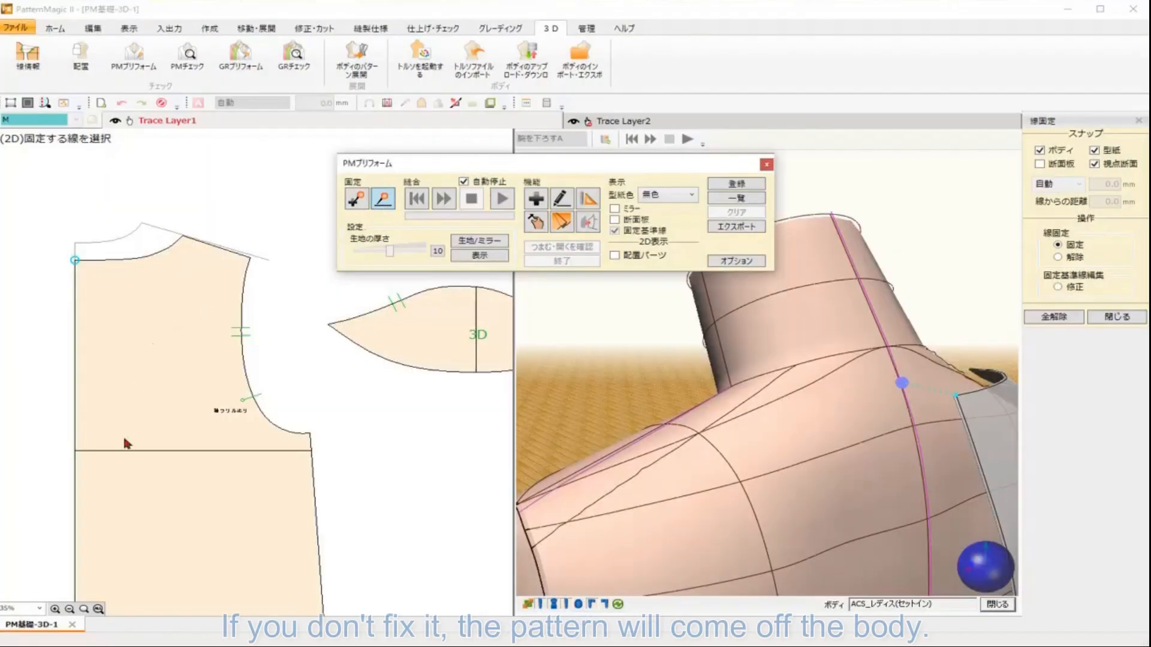
scroll(125, 439, "down", 3)
left_click_drag(324, 413, 234, 342)
left_click(85, 373)
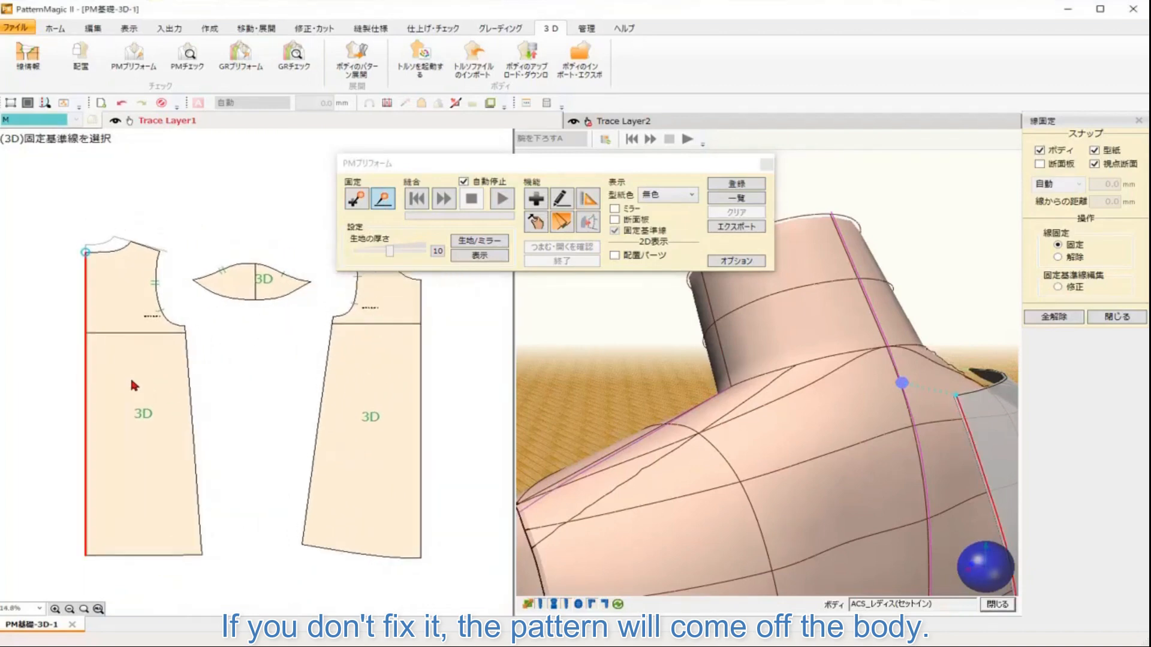
scroll(881, 474, "down", 5)
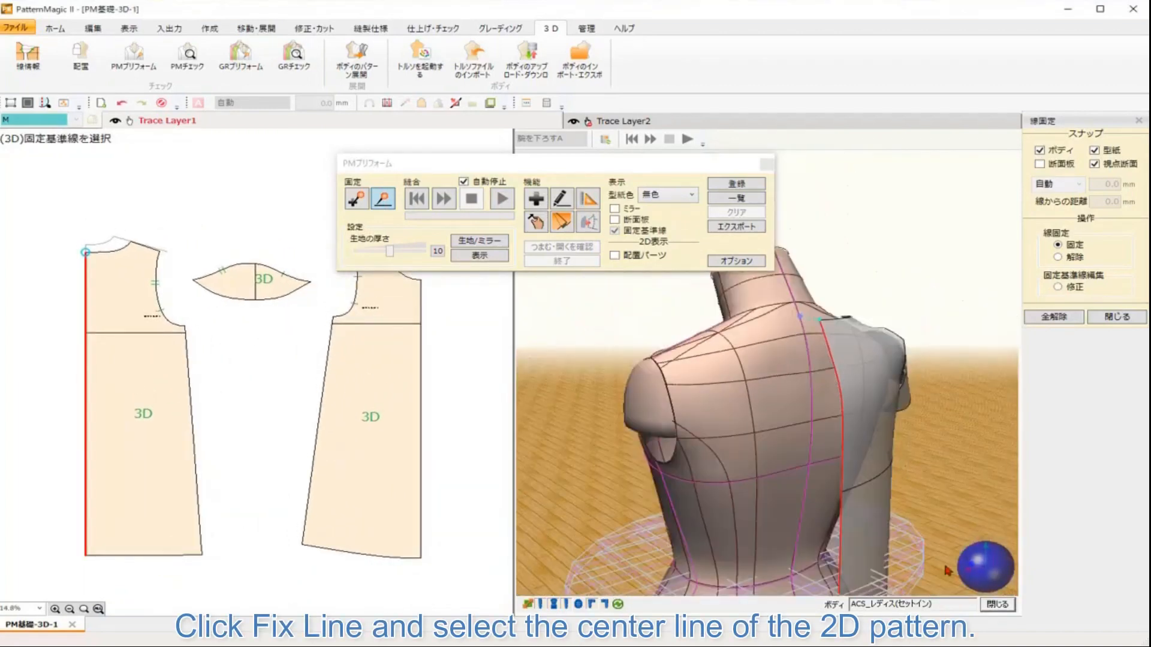
right_click(998, 577)
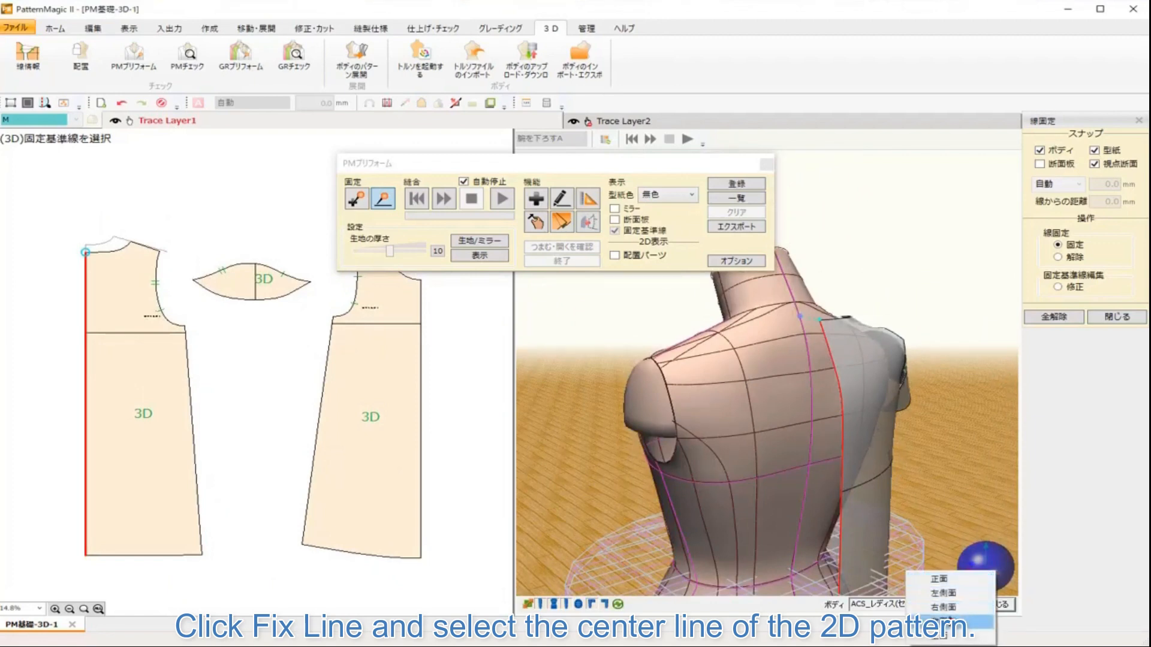
left_click(948, 625)
left_click_drag(851, 425, 863, 482)
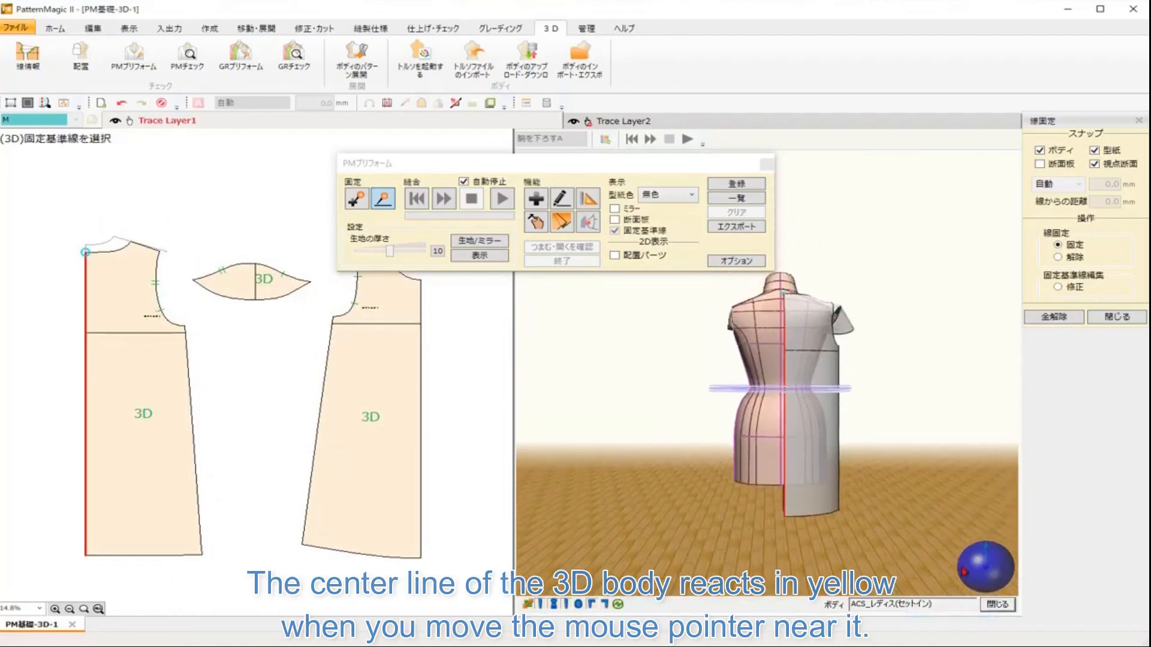
left_click_drag(985, 578, 998, 578)
scroll(904, 415, "up", 4)
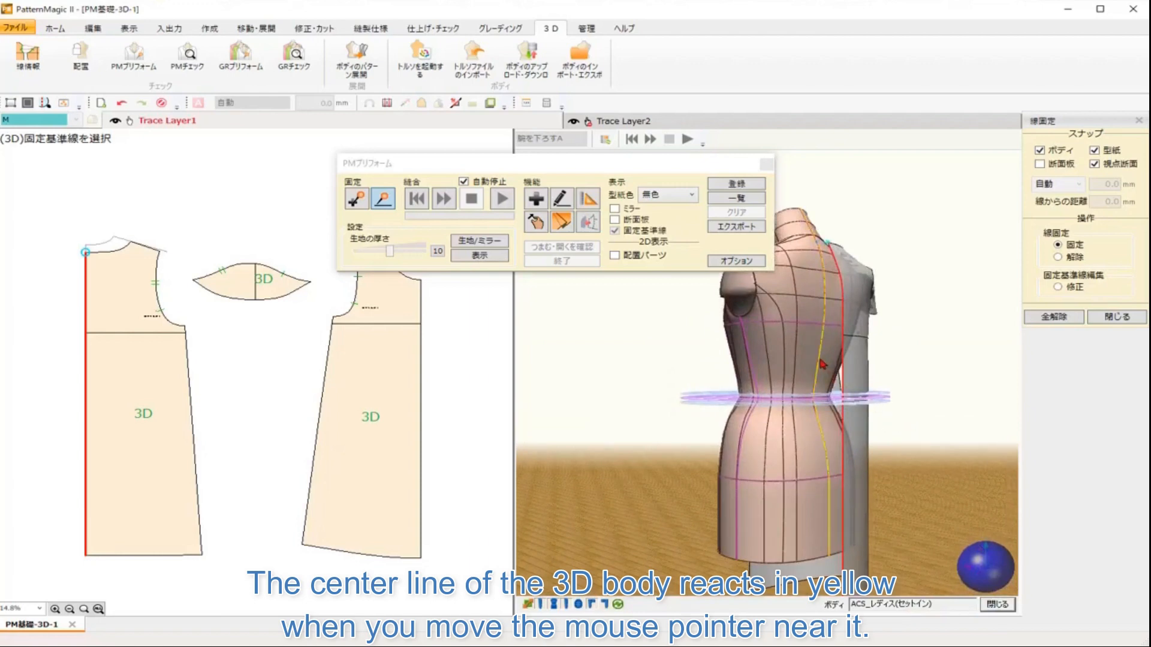
left_click(821, 361)
left_click(568, 353)
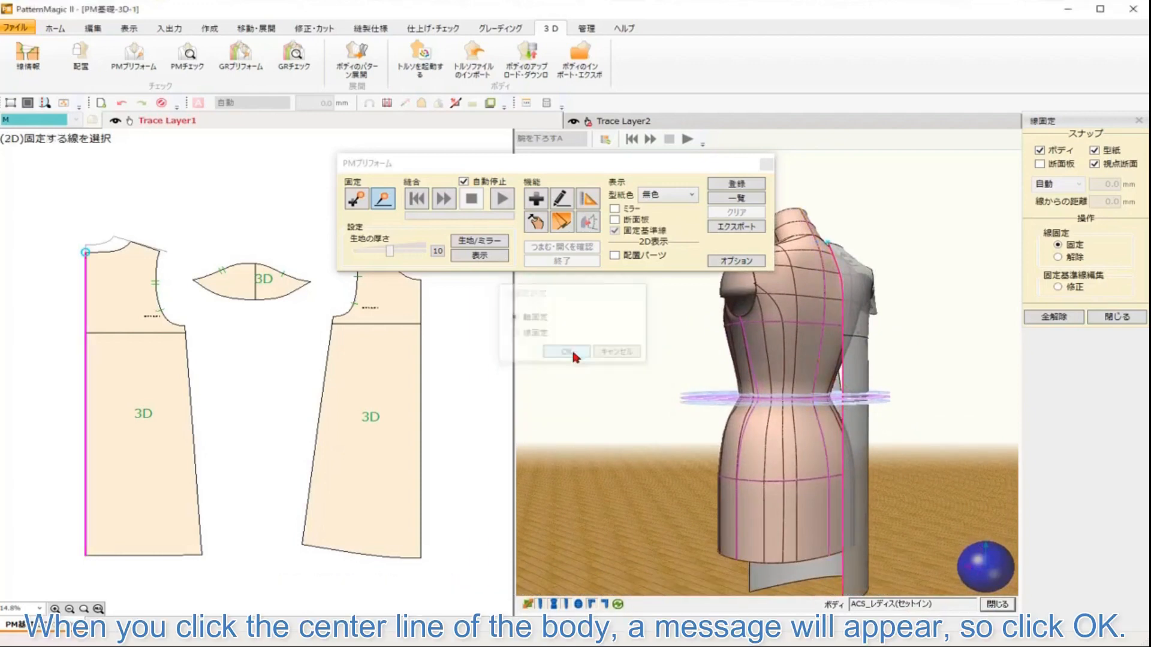
Step: From the front view, fix the front bodice's center front line to the body's center front line
right_click(980, 565)
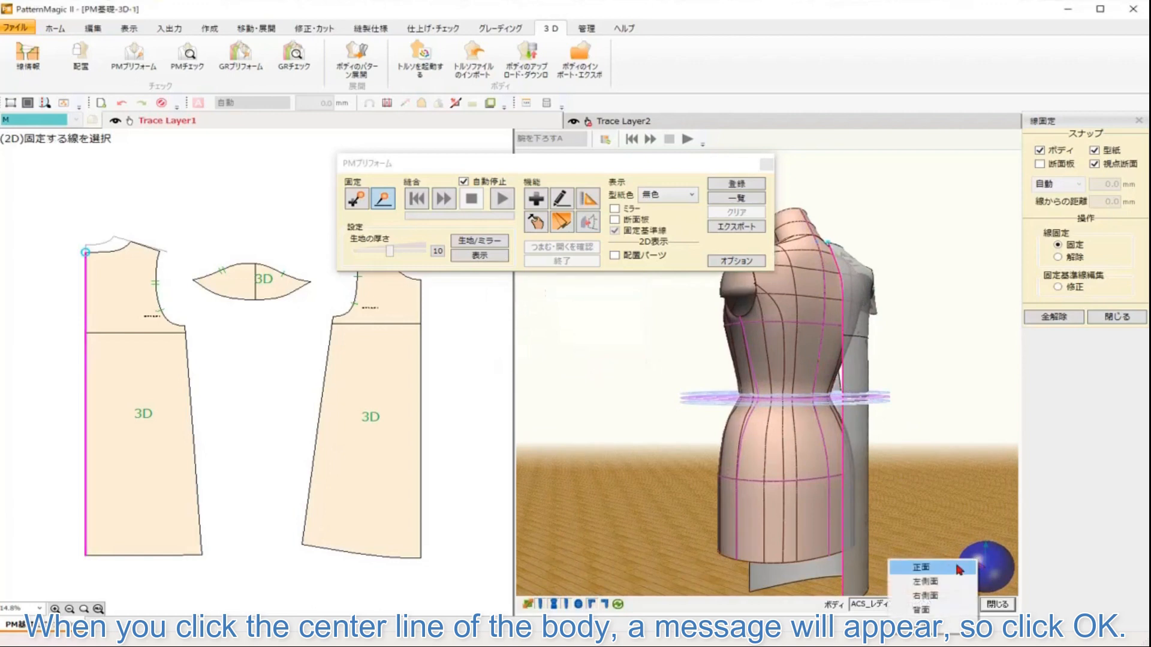
left_click(956, 570)
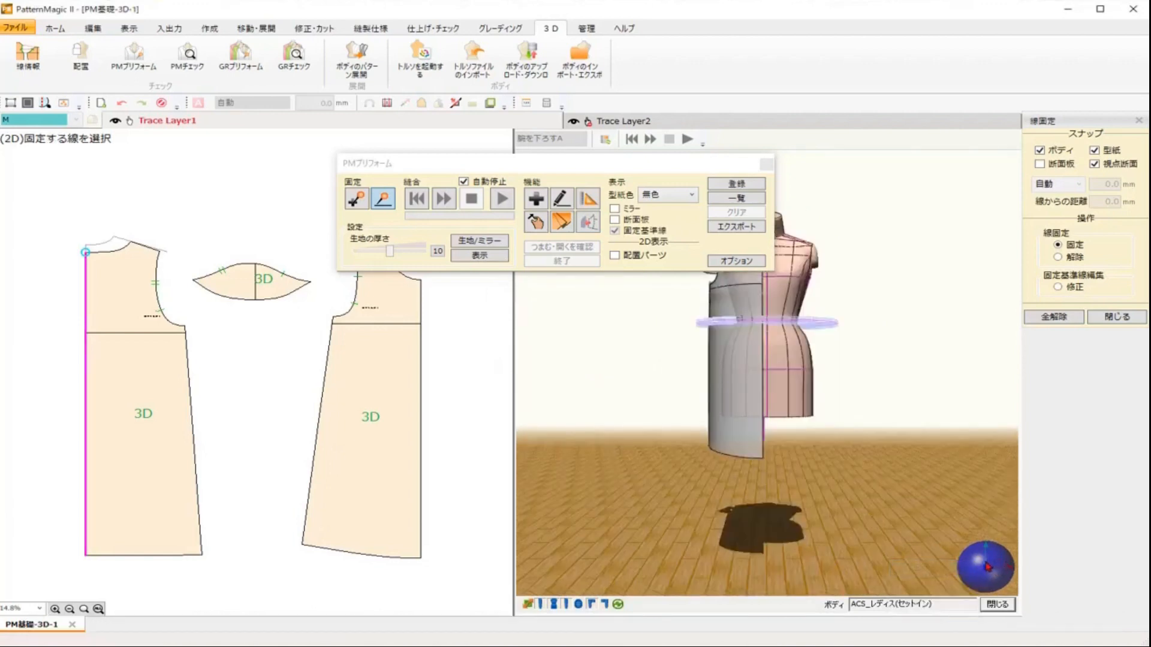
left_click_drag(1007, 559, 981, 566)
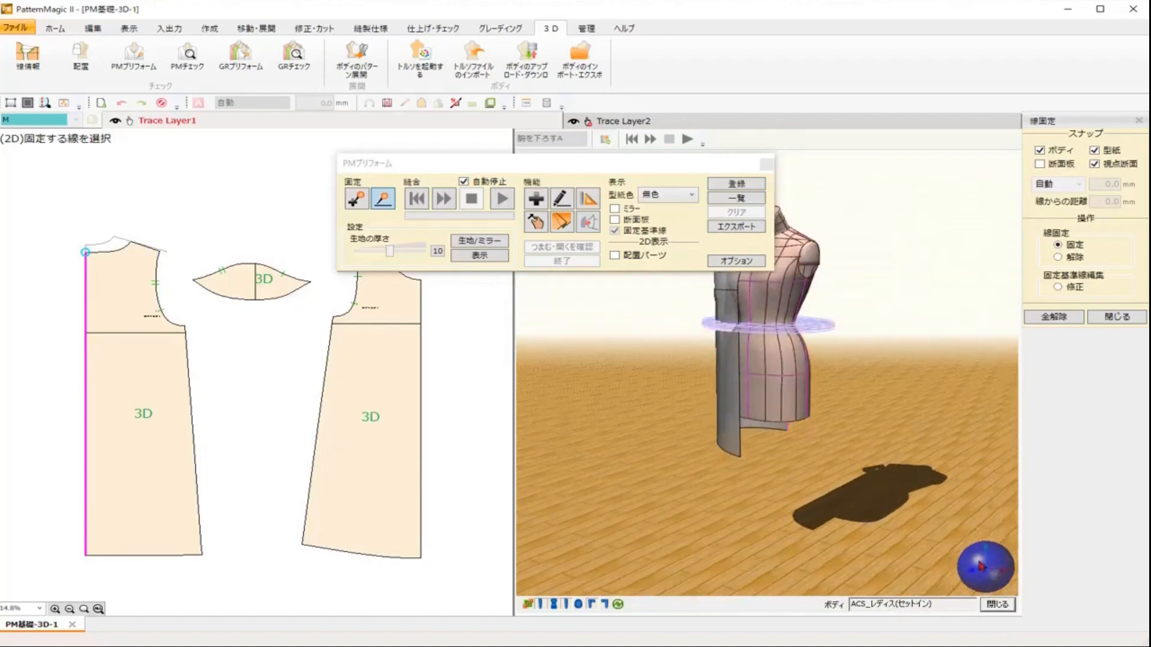
left_click_drag(672, 166, 580, 98)
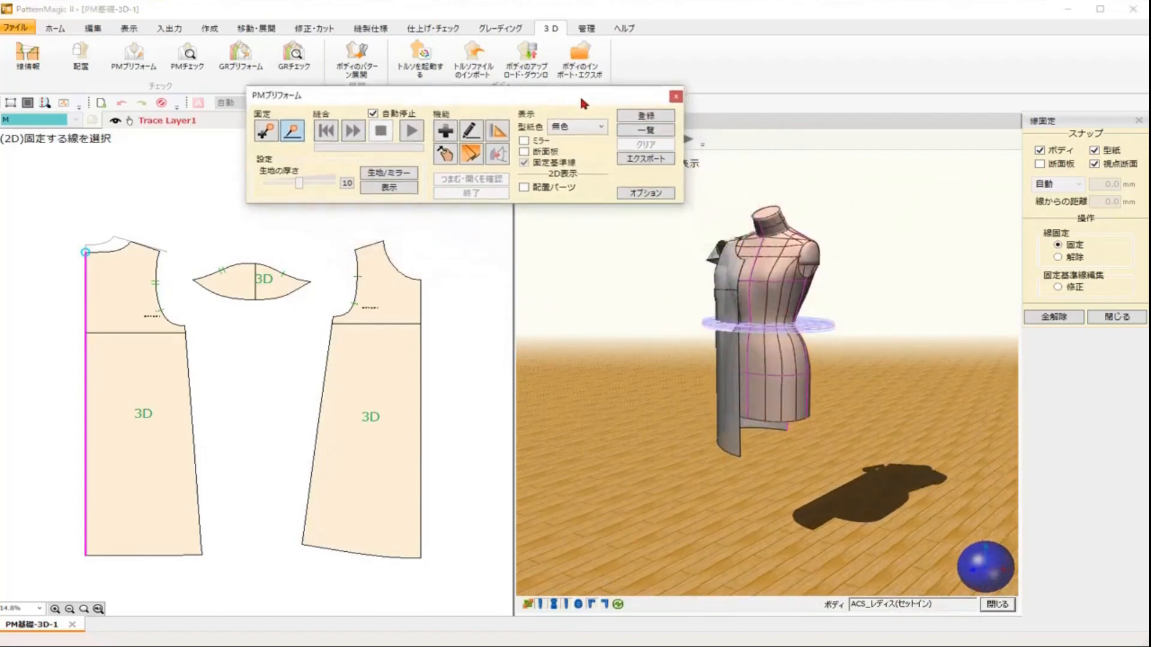
left_click(420, 356)
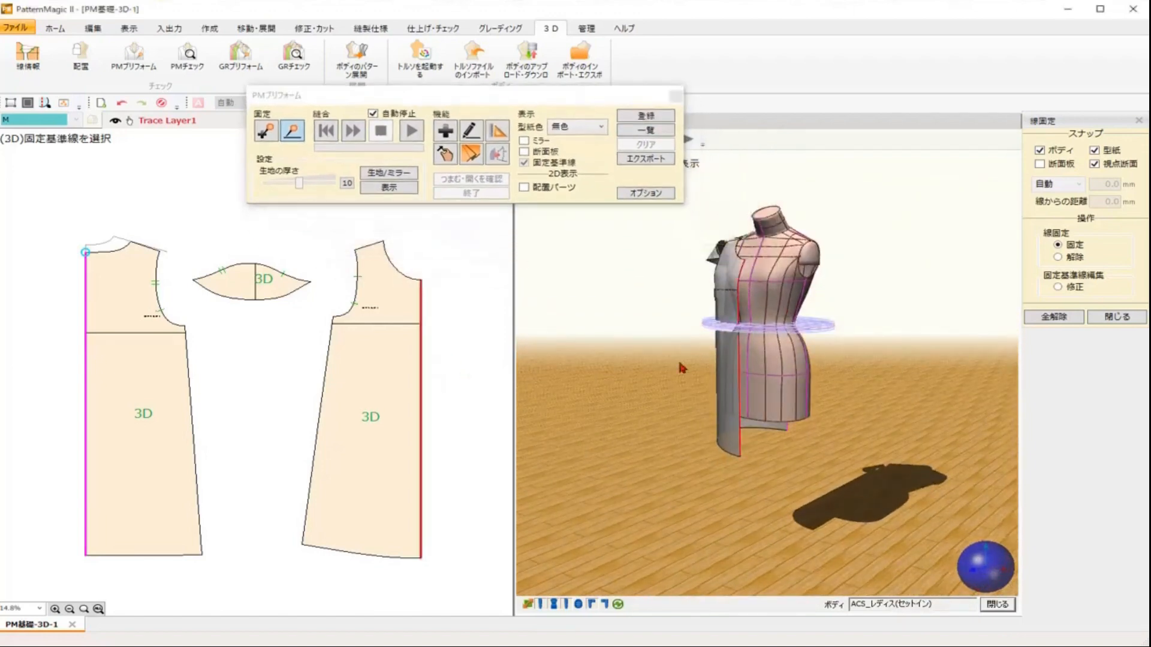
left_click(753, 298)
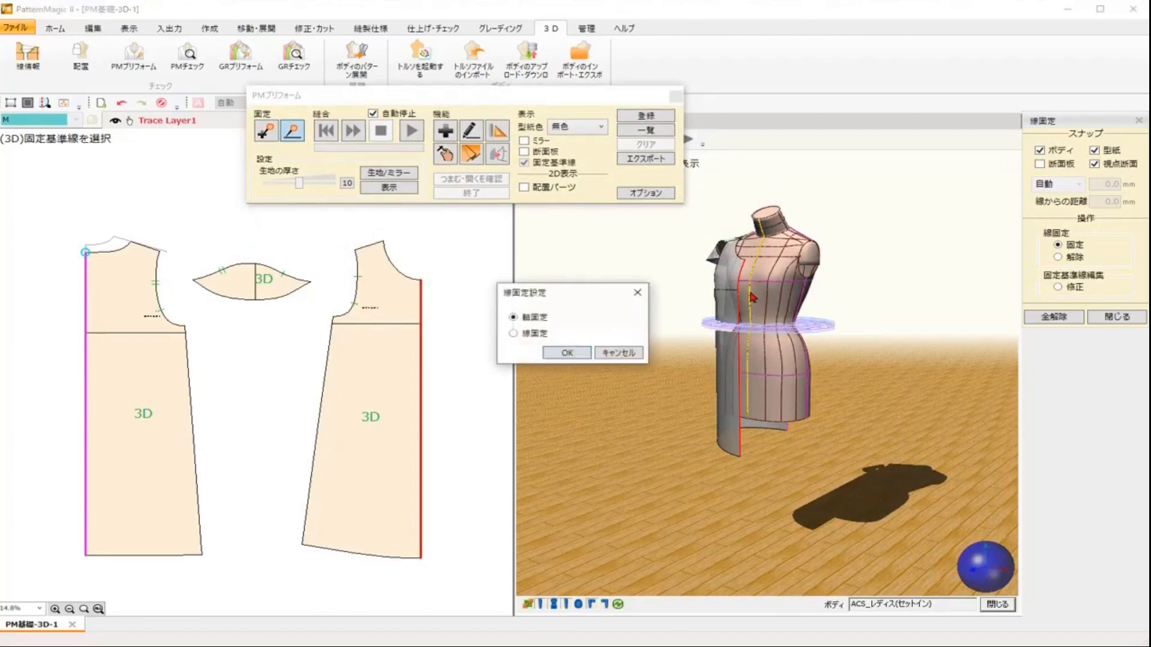
left_click(568, 354)
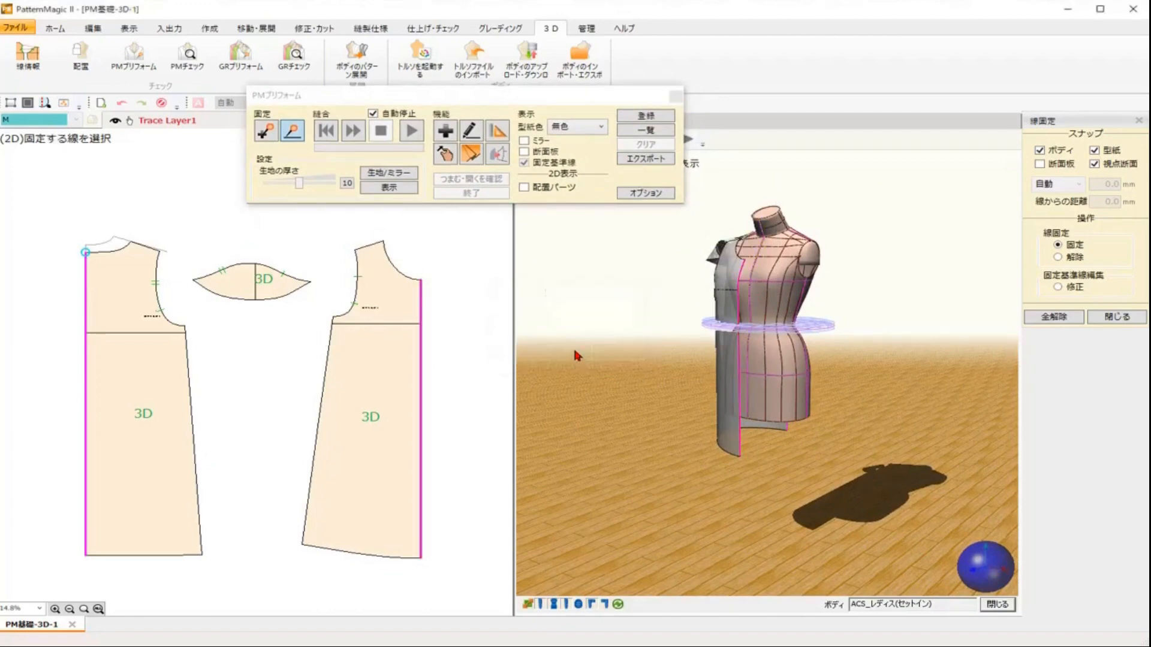
left_click(299, 137)
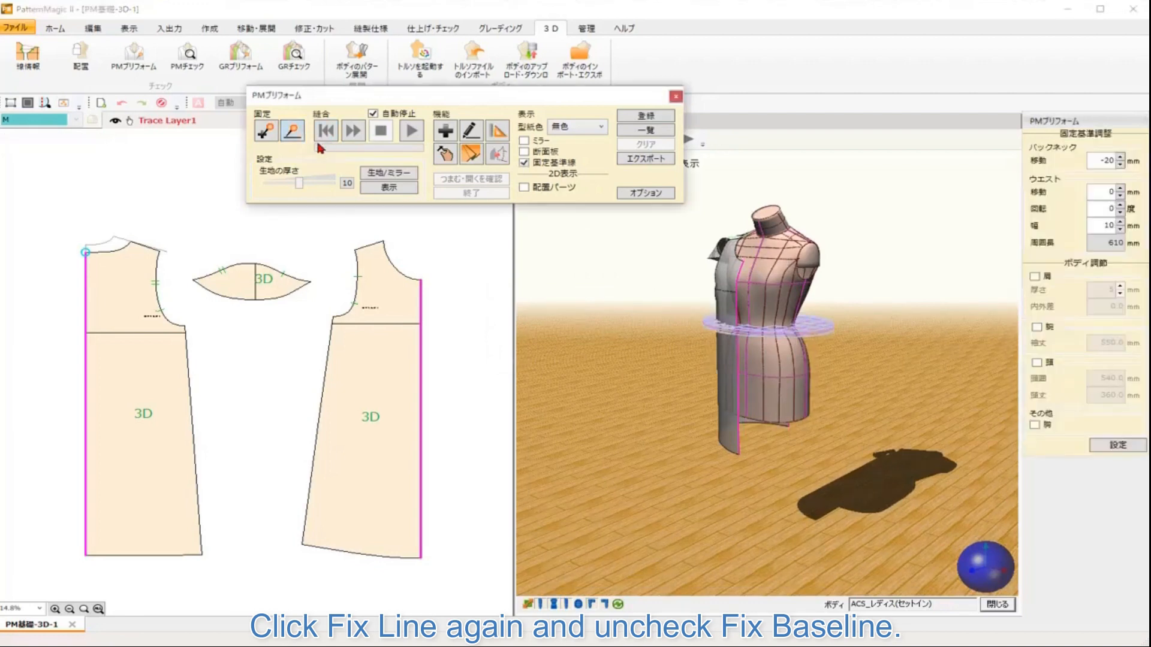
Step: Hide the fix baseline and run Process Stitching to simulate the garment on the body
left_click(524, 163)
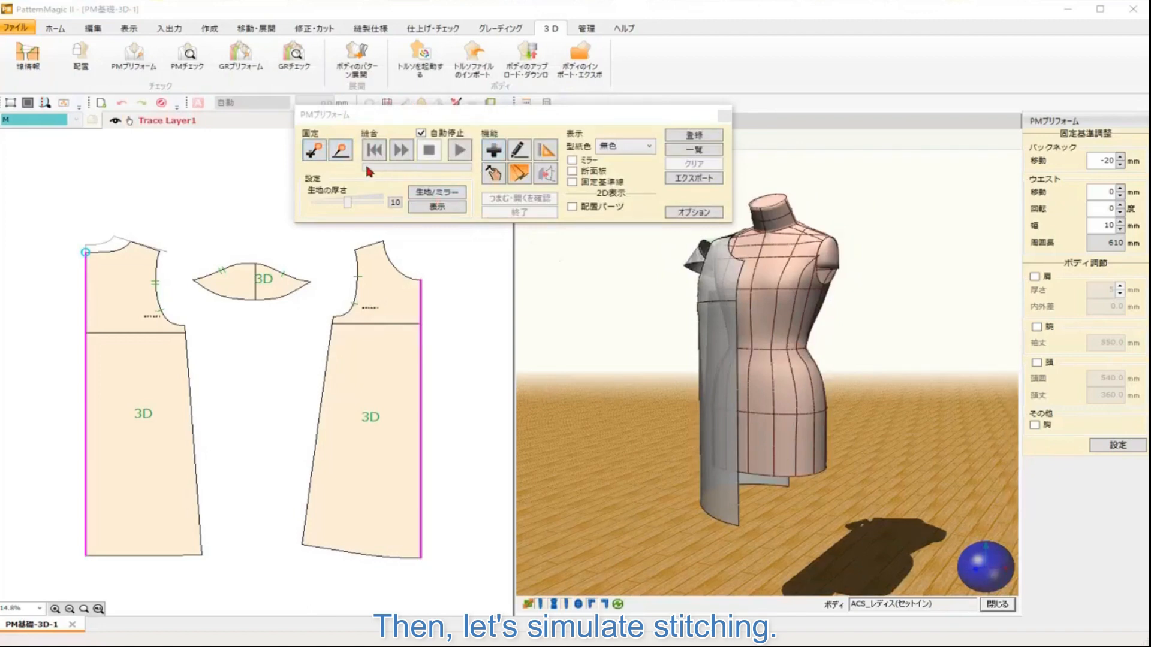
left_click(401, 151)
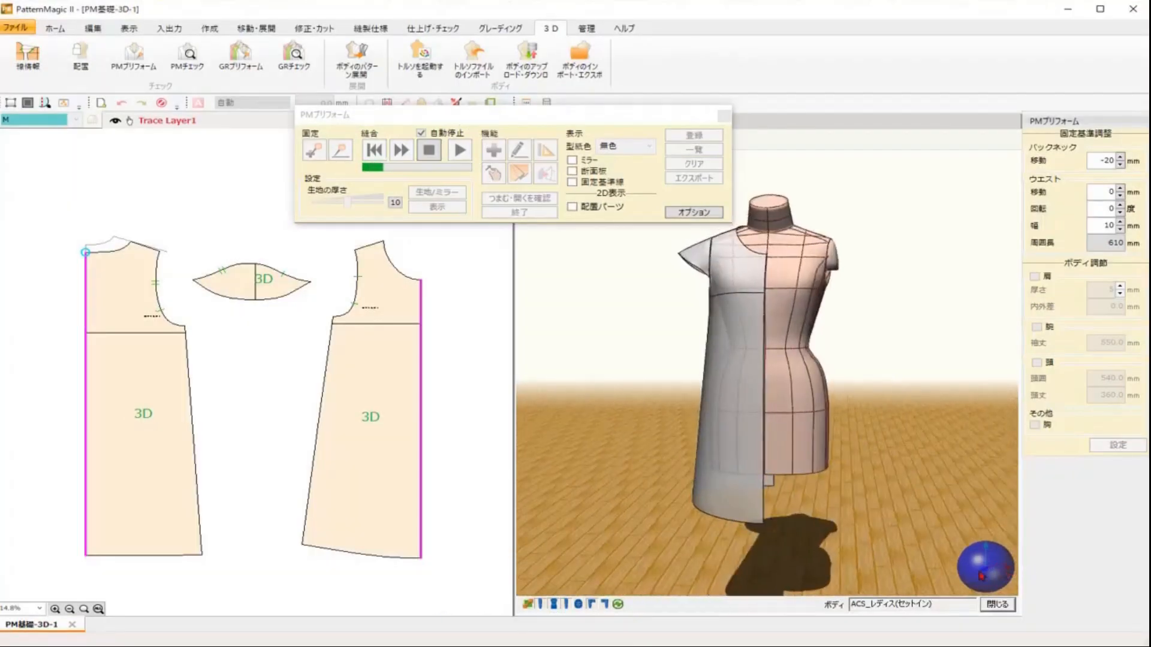
left_click_drag(980, 573, 1014, 571)
scroll(841, 315, "up", 5)
left_click_drag(842, 314, 867, 419)
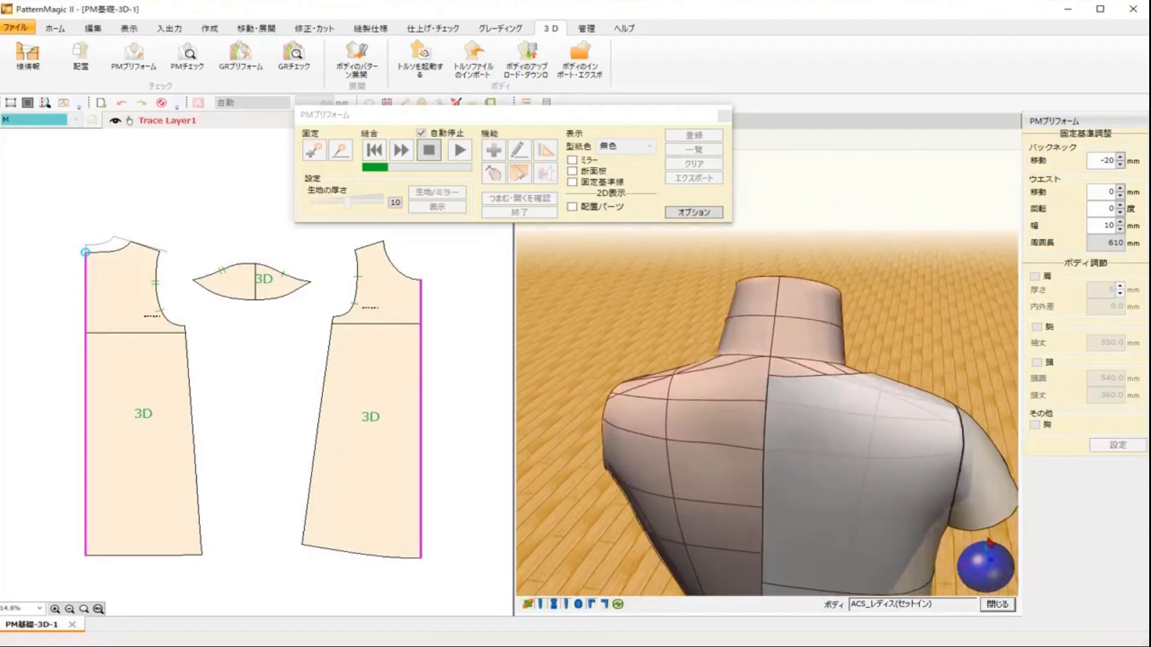
Step: Inspect the stitching simulation from several angles while it runs, then close the completion message
left_click_drag(974, 564, 872, 552)
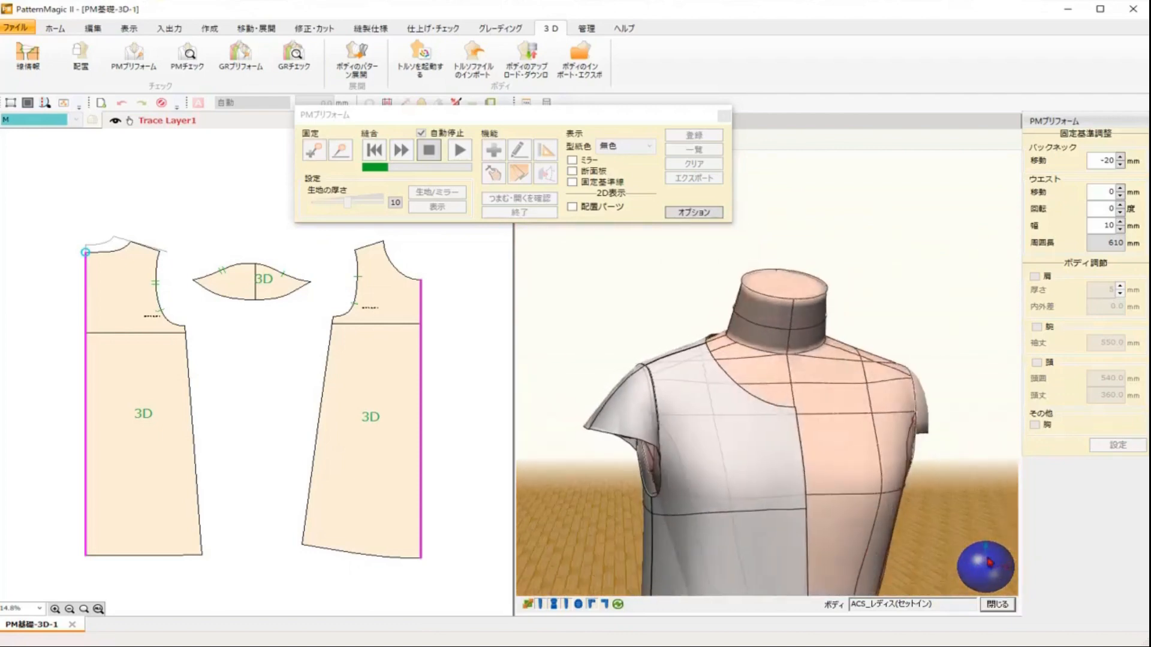
right_click(988, 561)
left_click(956, 568)
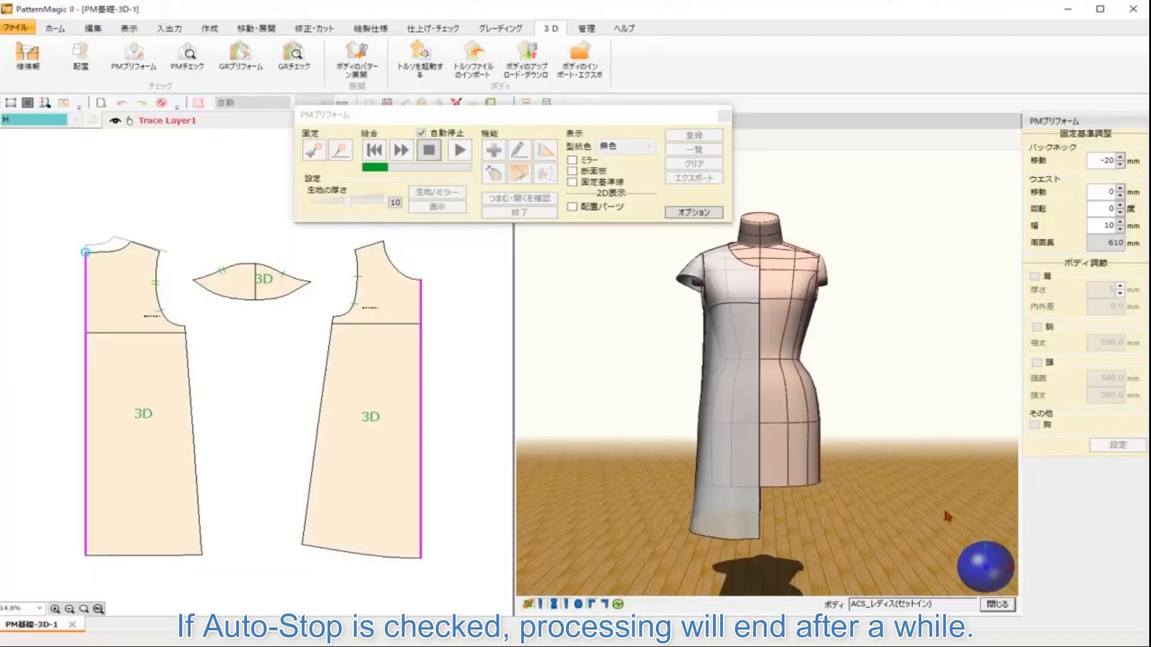
left_click_drag(961, 567, 1000, 574)
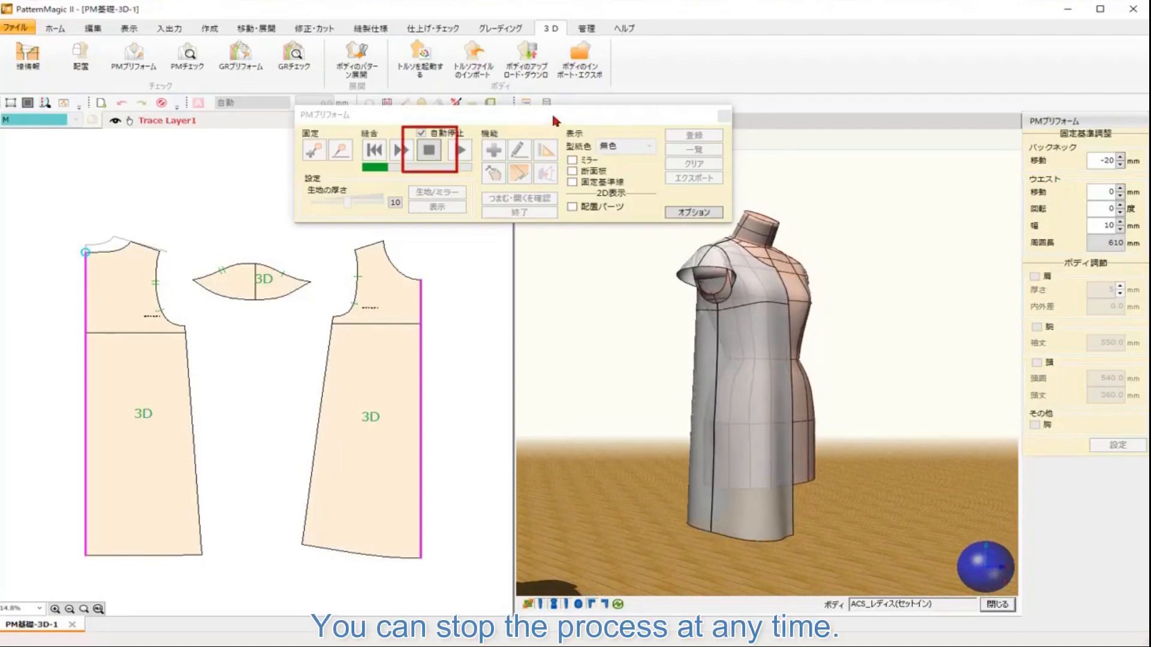
left_click_drag(555, 119, 505, 63)
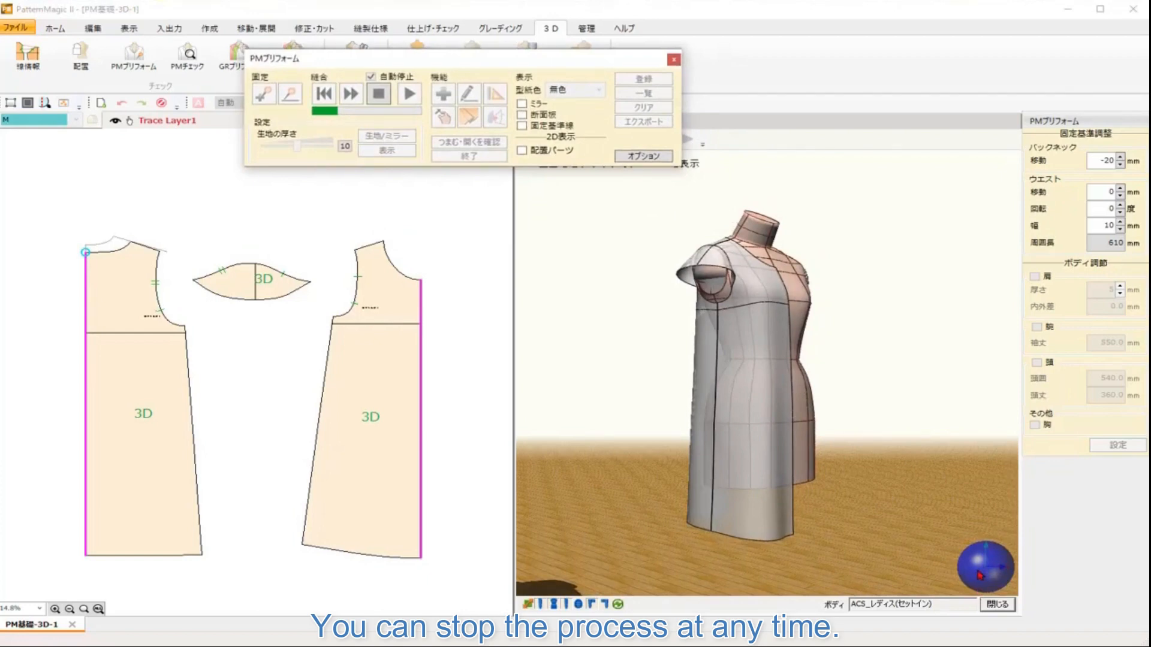
left_click_drag(979, 573, 1031, 582)
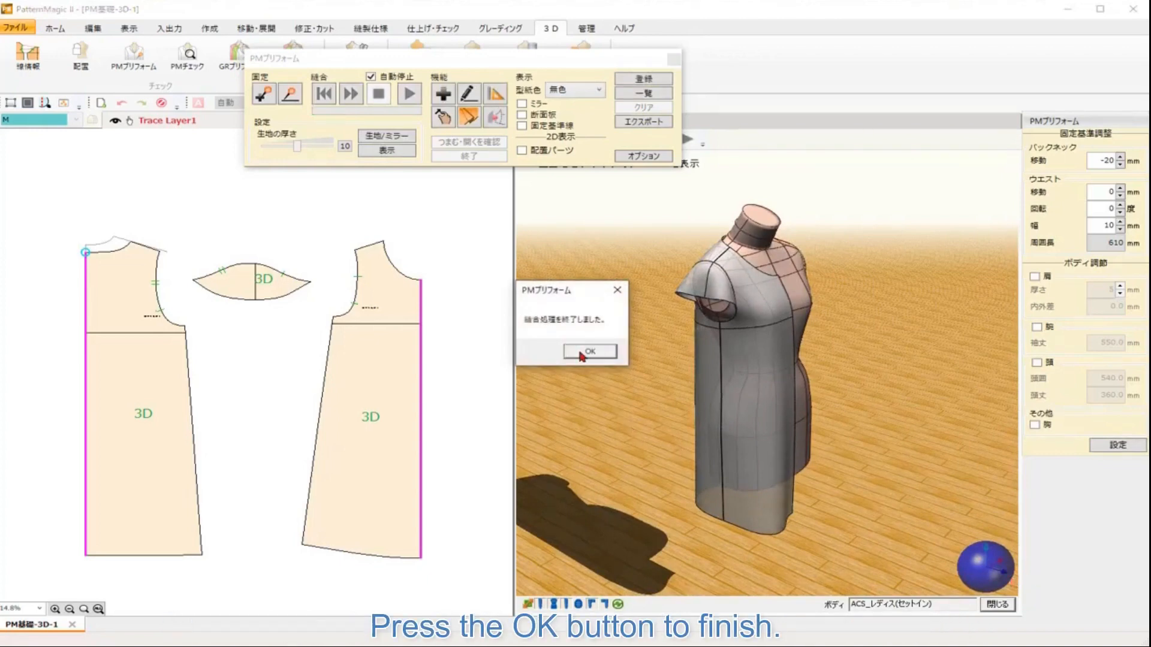
left_click(582, 357)
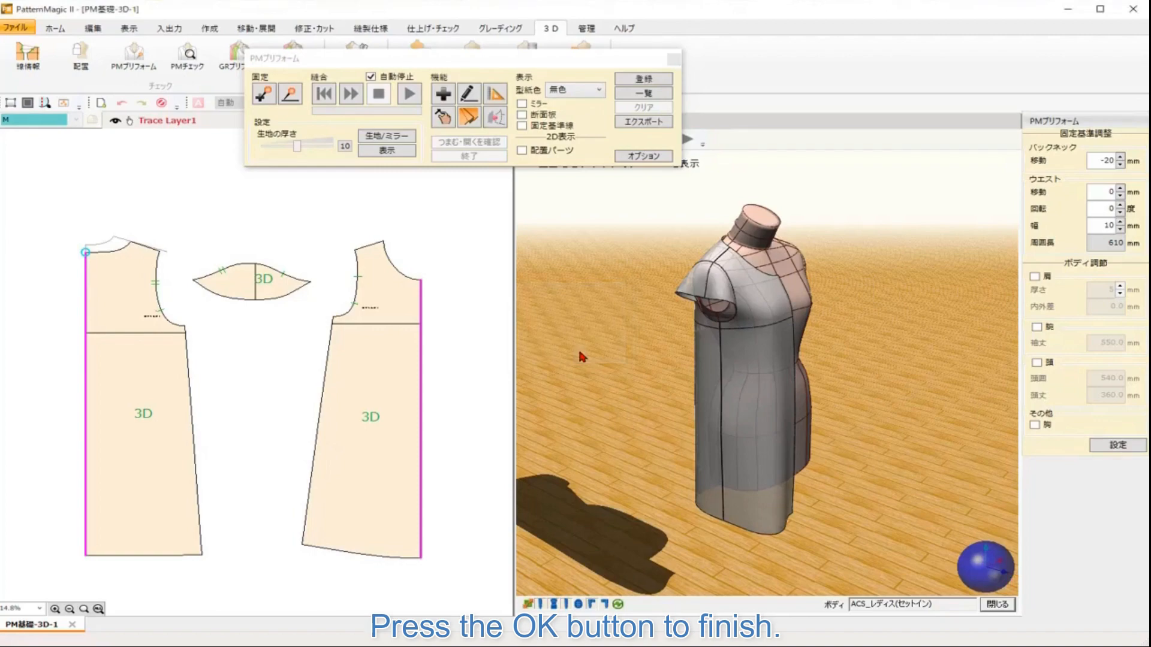
Step: Turn on Mirror display to show both sides of the garment on the body, and review it from the front
left_click(522, 105)
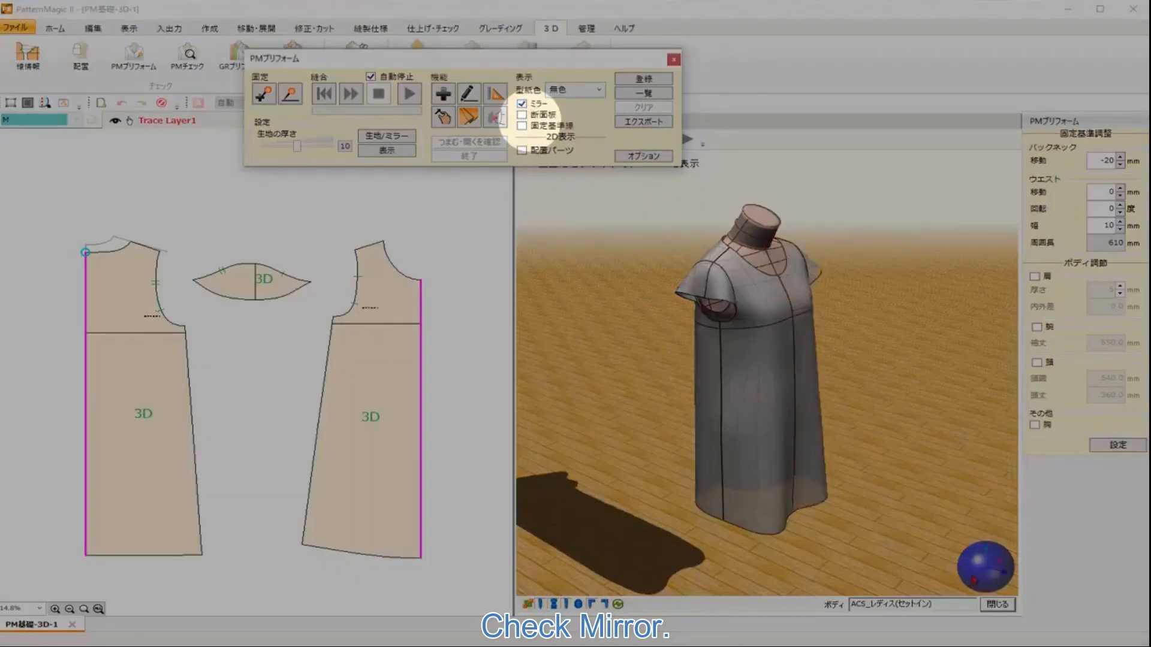
right_click(953, 556)
left_click(955, 579)
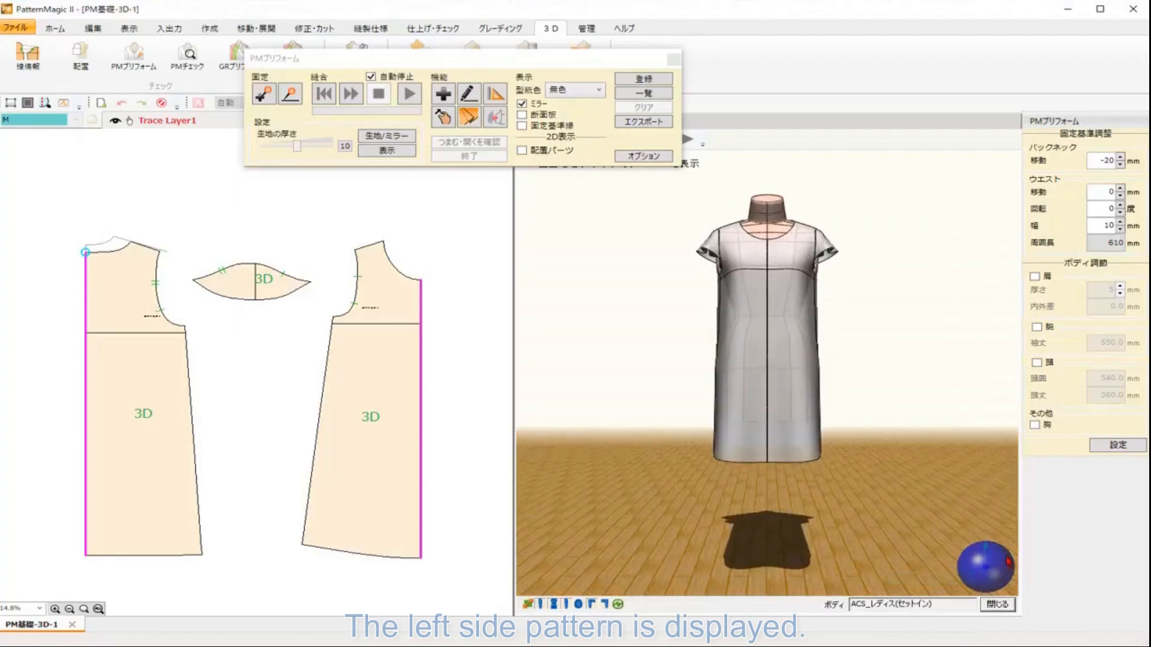
mouse_move(973, 572)
left_mouse_down()
mouse_move(1021, 579)
mouse_move(937, 579)
mouse_move(995, 581)
mouse_move(996, 561)
mouse_move(980, 577)
left_mouse_up()
left_click_drag(939, 468, 936, 518)
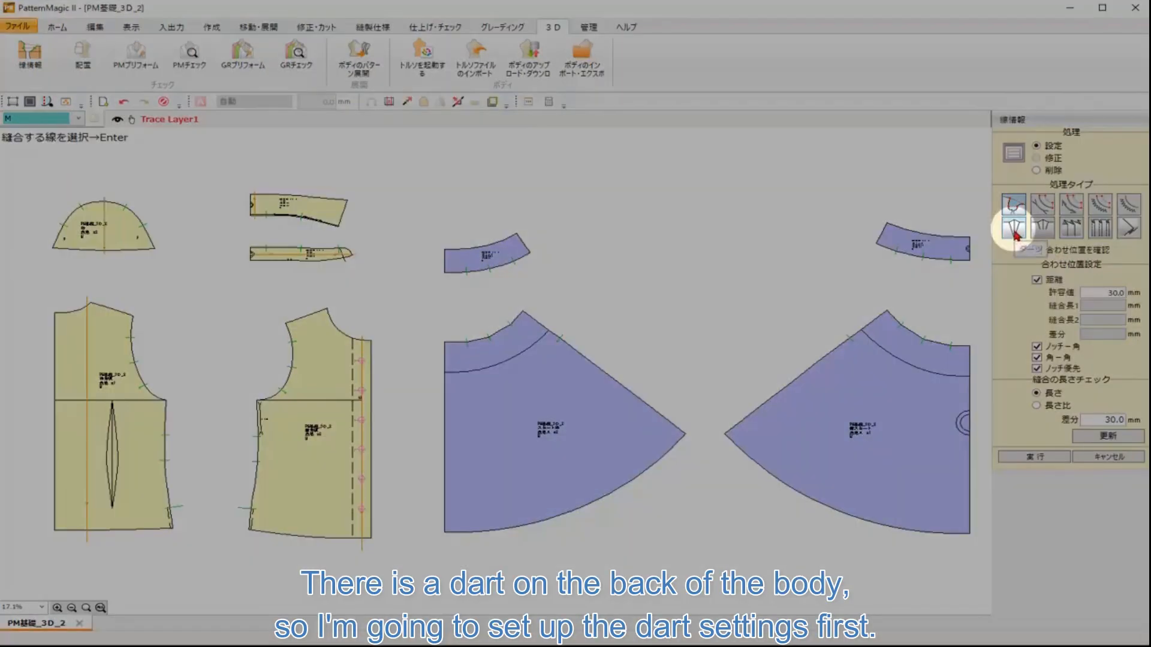
Step: Set automatic dart stitch information on the back bodice piece
left_click(1015, 233)
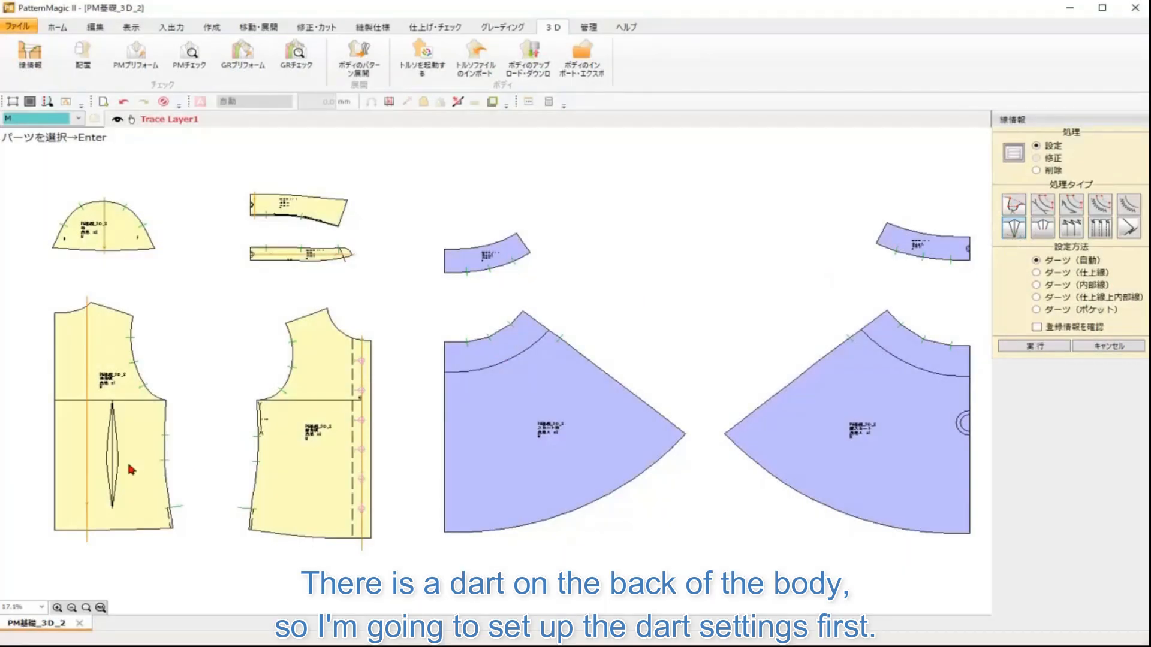
left_click(87, 440)
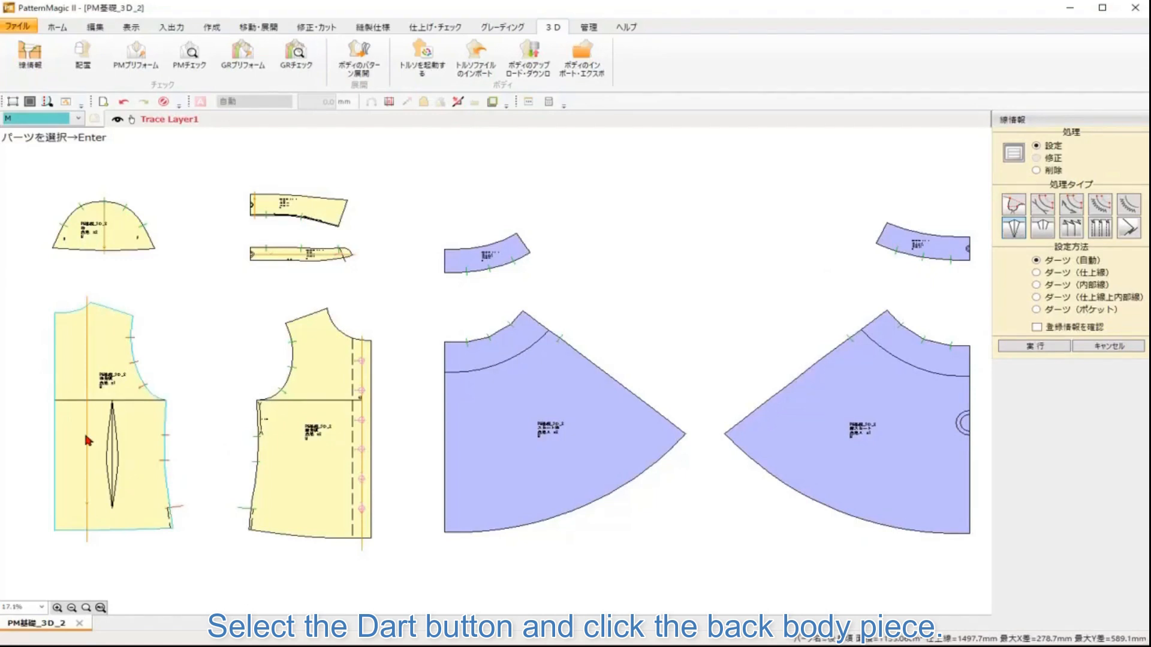
key("Return")
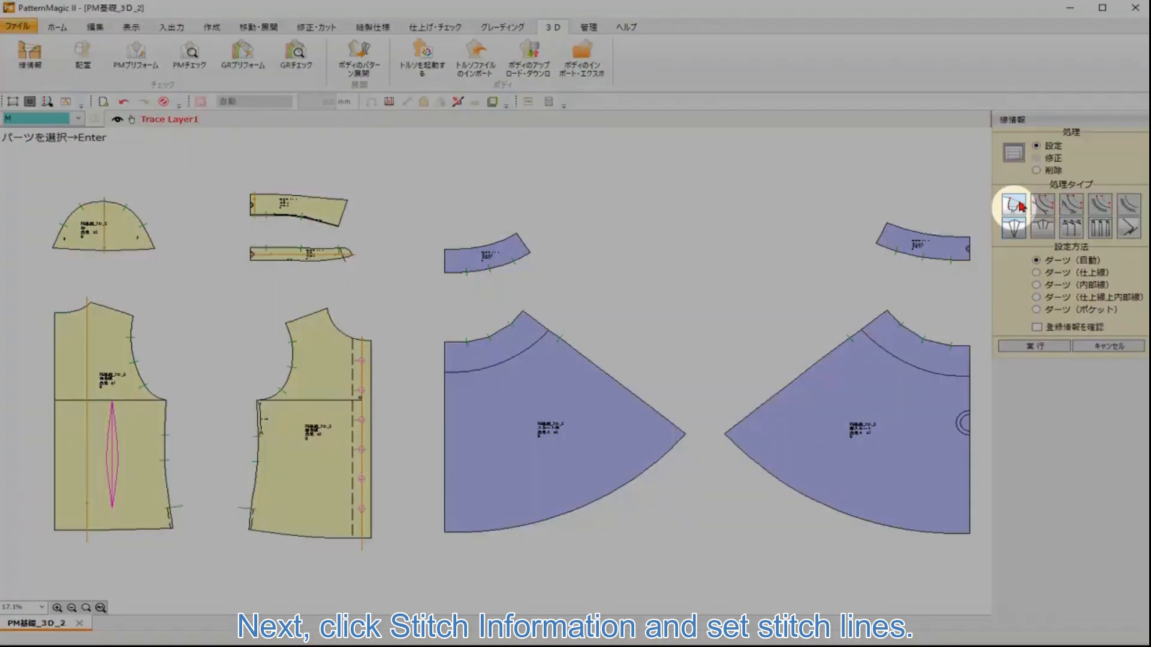
Step: Set stitch lines joining the back and front bodice side seams and shoulder seams
left_click(1019, 205)
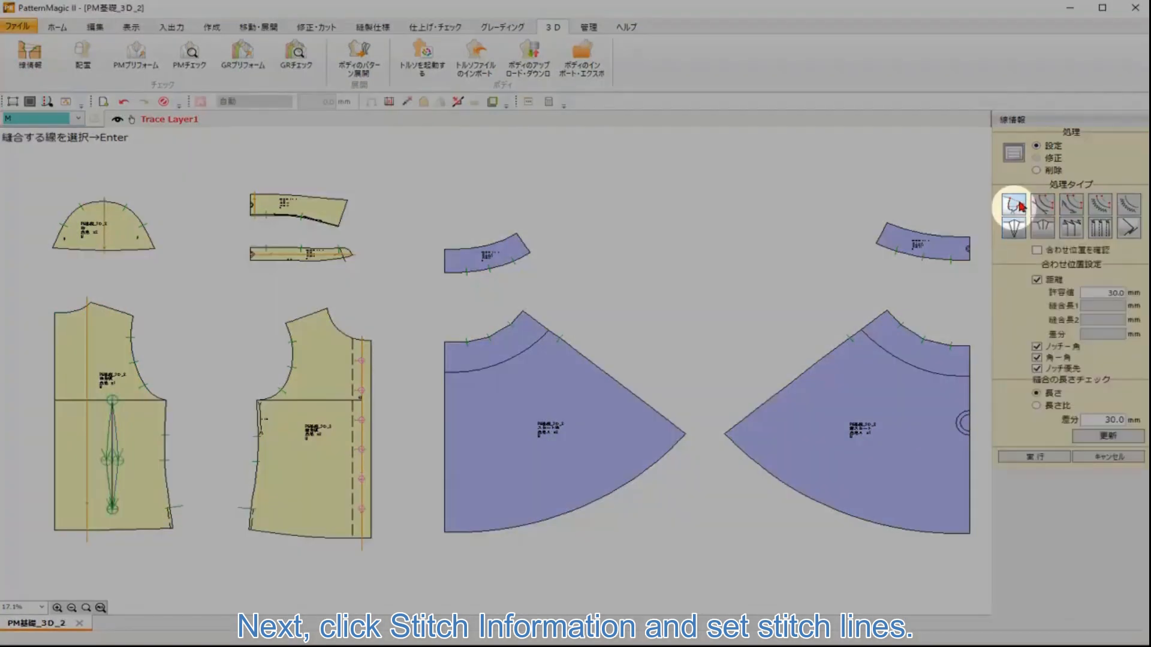
left_click(168, 428)
key("Return")
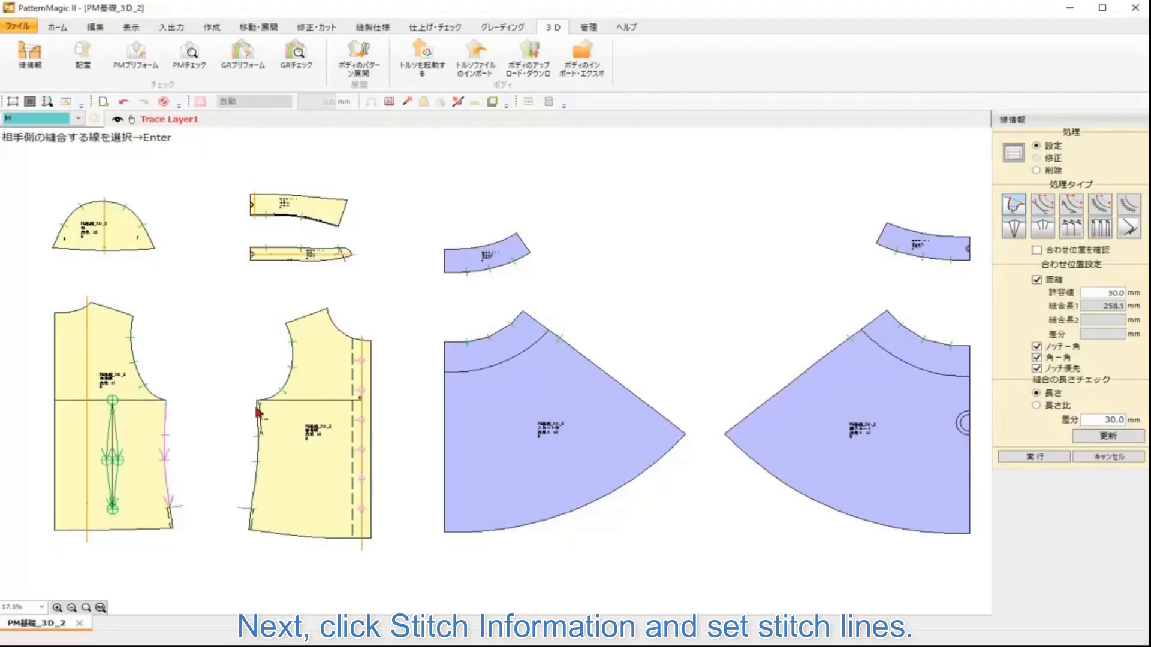
key("Return")
left_click(107, 307)
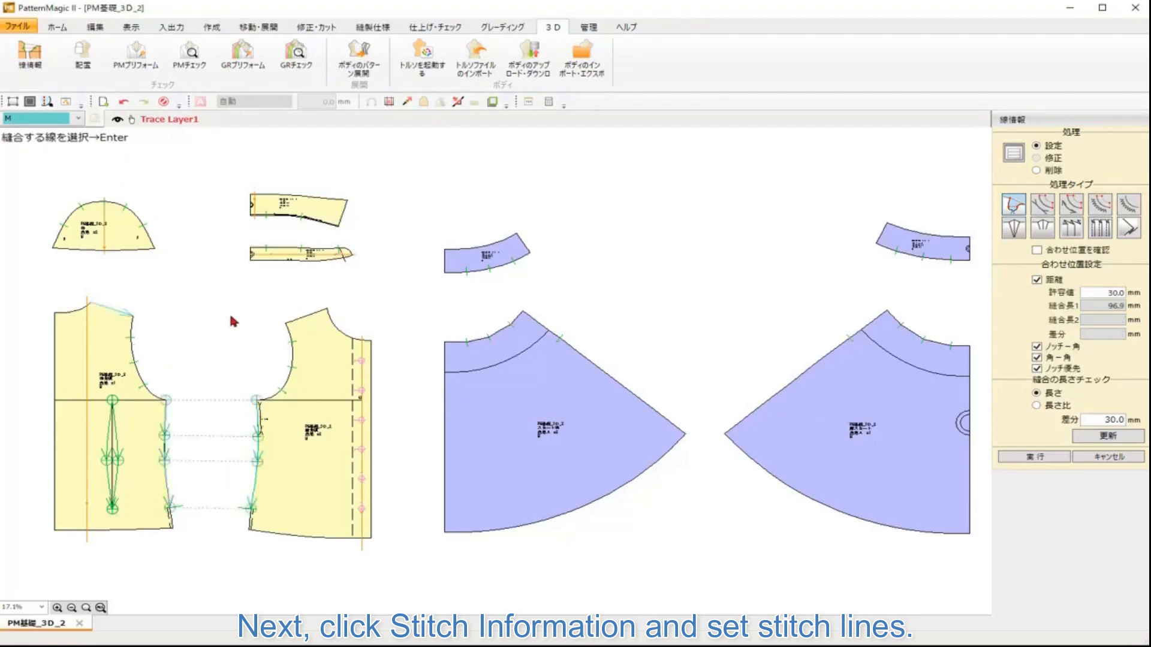
left_click(323, 313)
key("Return")
Step: Stitch the sleeve cap to the front and back bodice armholes
left_click(116, 208)
left_click(299, 328)
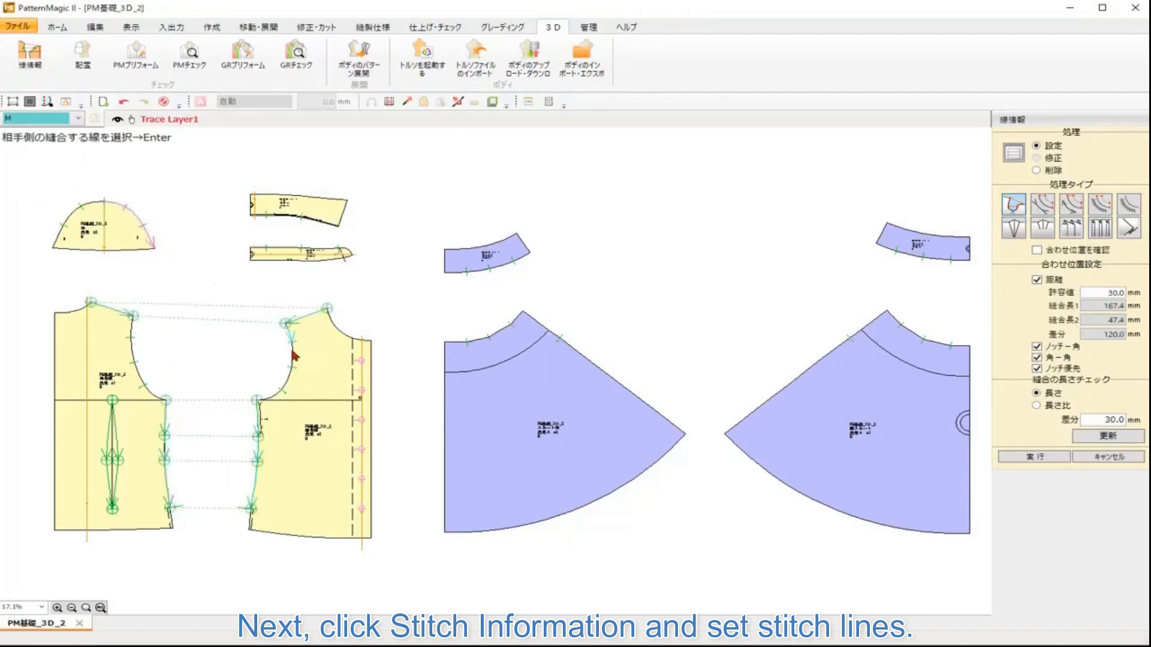
key("Return")
left_click(115, 241)
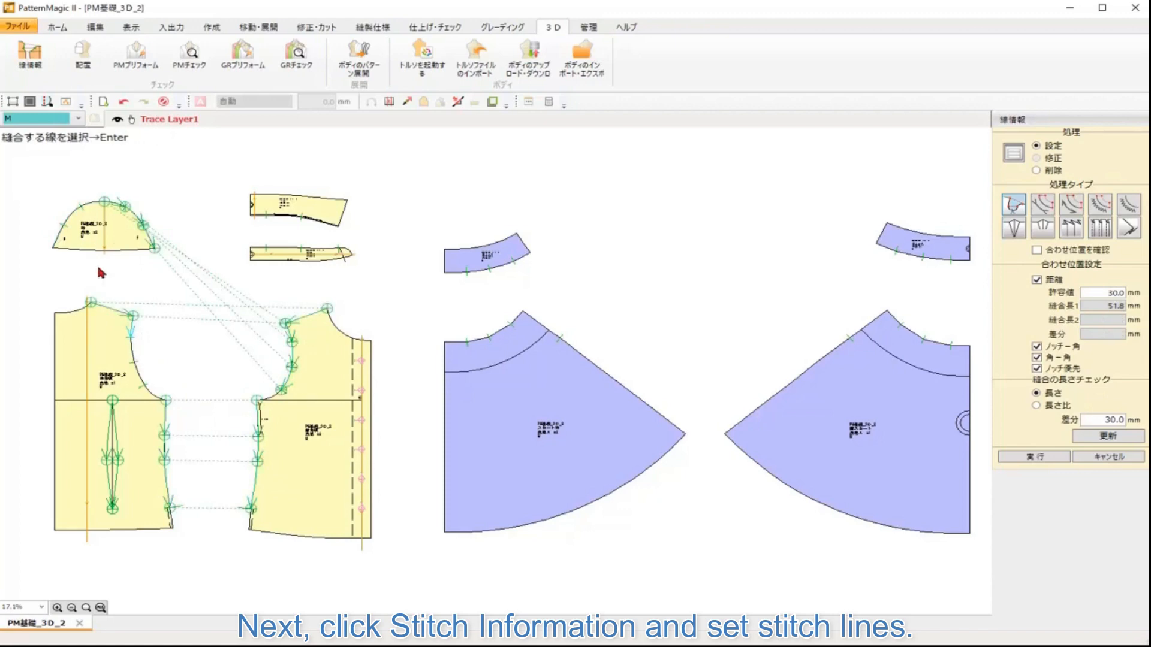
key("Return")
left_click(135, 336)
key("Return")
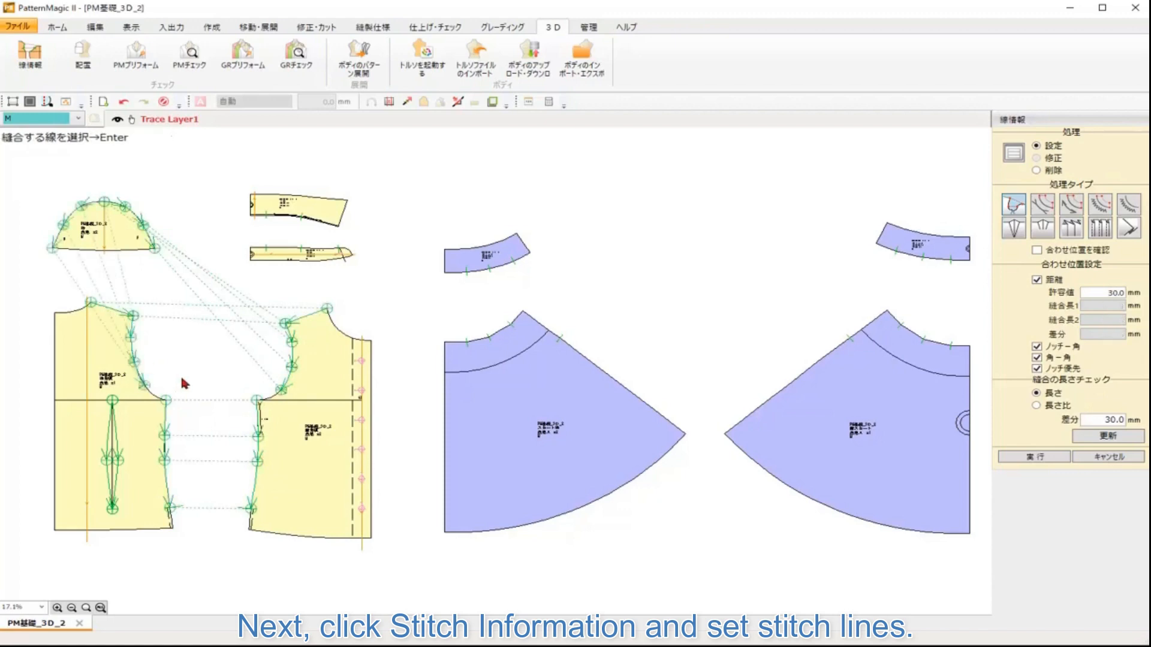
Step: Stitch the back and front skirt side seams together and join the ends of the two waistband pieces
left_click(536, 325)
key("Return")
left_click(864, 329)
key("Return")
left_click(524, 243)
key("Return")
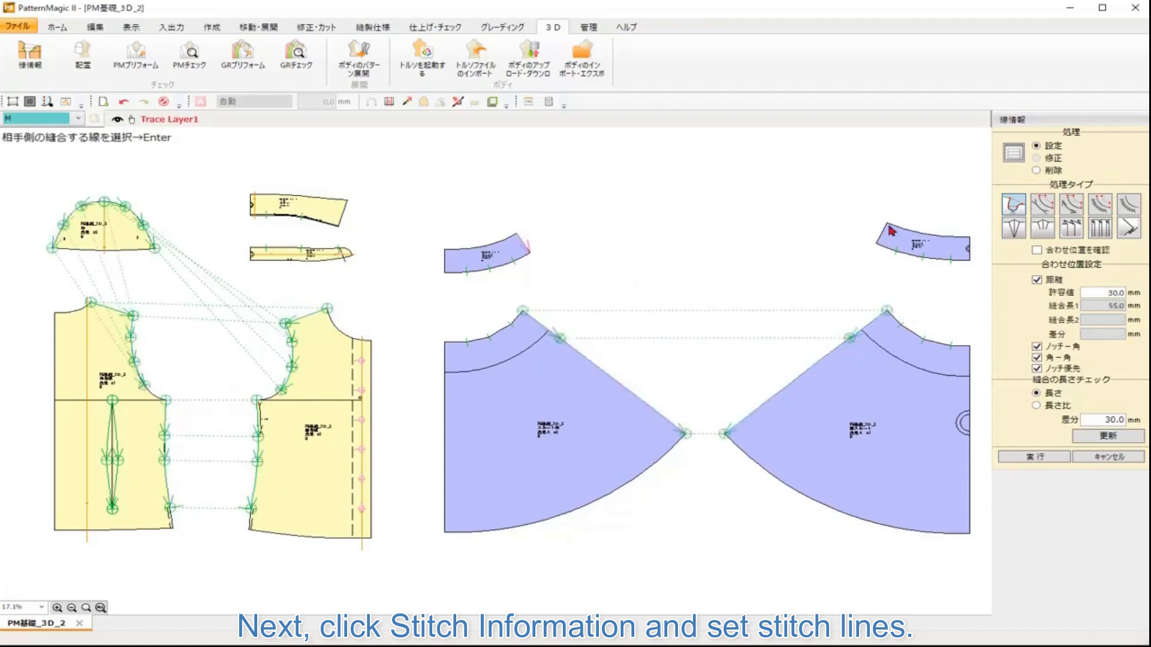
left_click(882, 234)
key("Return")
Step: Stitch the lower edges of the back and front waistband pieces to the skirt waist lines
left_click(452, 275)
left_click_drag(413, 200, 577, 382)
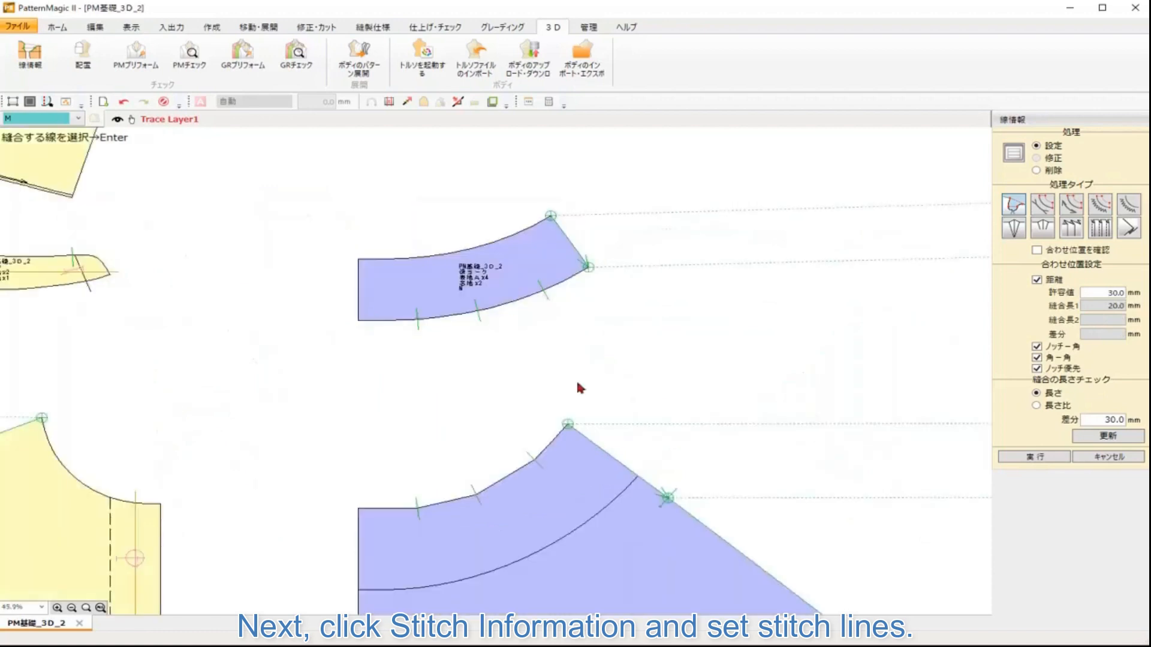
left_click(397, 322)
key("Return")
left_click(399, 508)
left_click(430, 507)
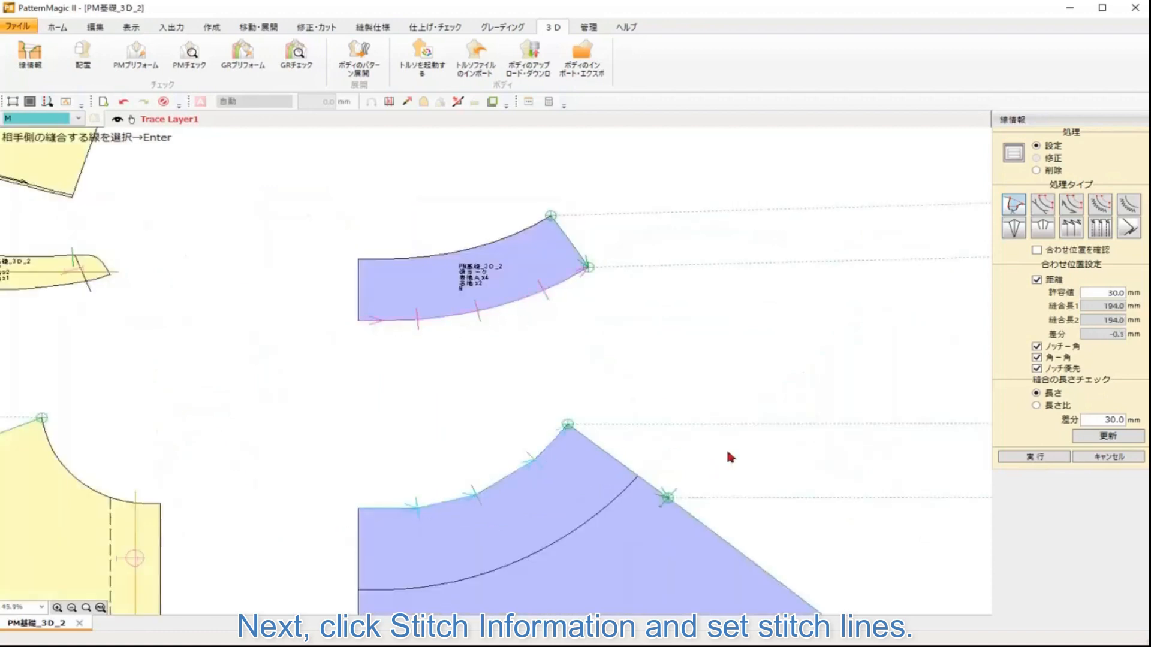
key("Return")
scroll(733, 408, "down", 2)
scroll(575, 300, "down", 2)
left_click(720, 279)
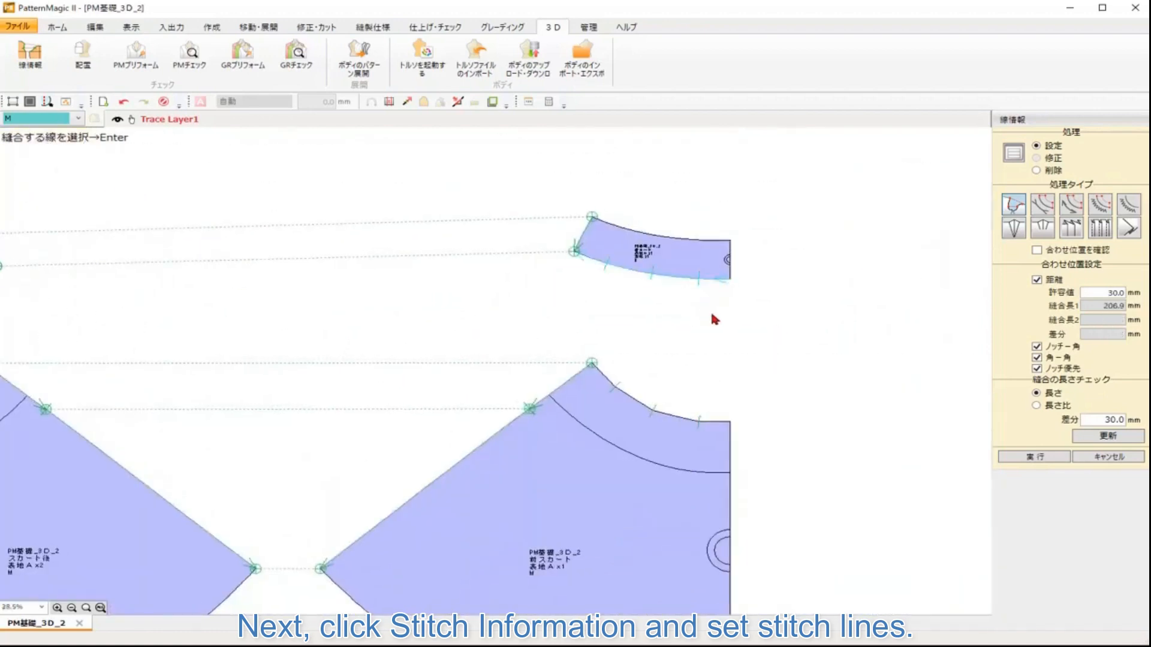
key("Return")
left_click(637, 407)
left_click(636, 404)
left_click(603, 377)
key("Return")
left_click_drag(552, 386, 681, 416)
scroll(603, 393, "up", 4)
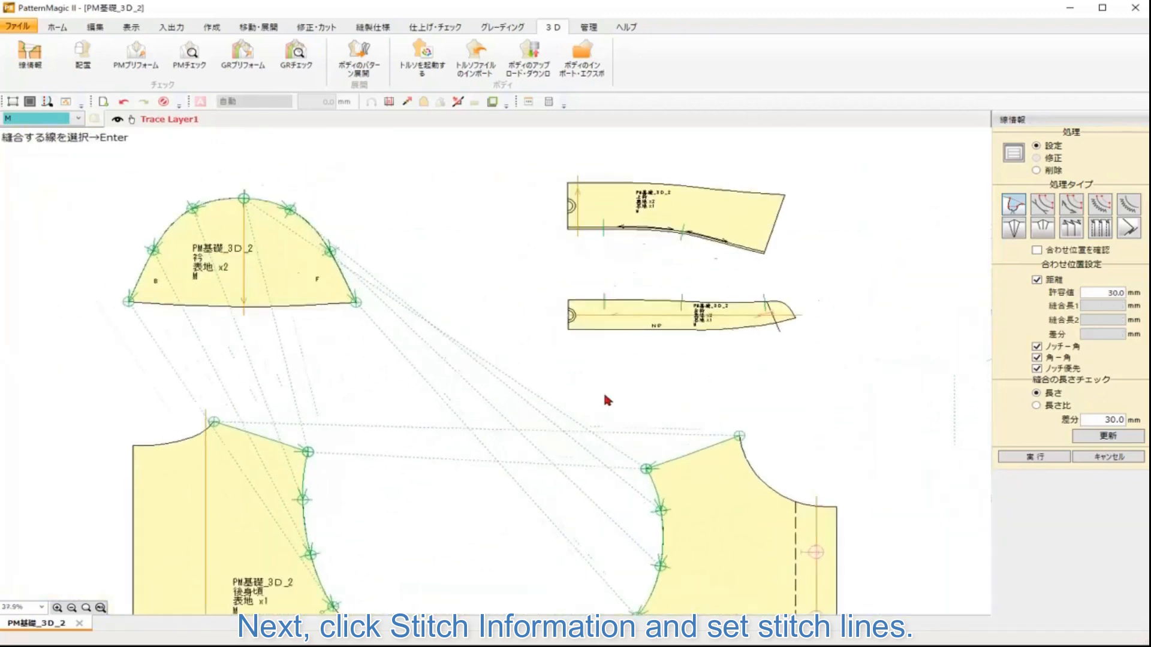
Step: Stitch the collar stand's lower edge to the back and front bodice necklines
left_click(580, 322)
key("Return")
left_click(98, 437)
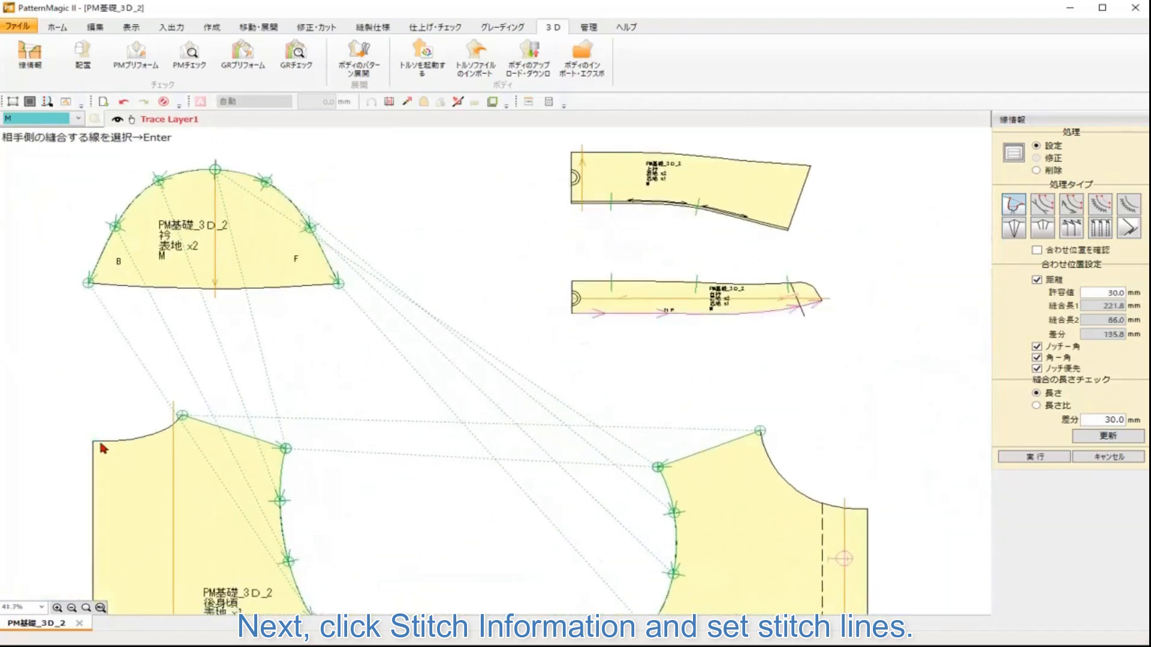
left_click(759, 442)
key("Return")
Step: Stitch the upper collar's lower edge to the collar stand's upper edge
left_click_drag(749, 306, 650, 427)
scroll(650, 427, "up", 3)
left_click(454, 276)
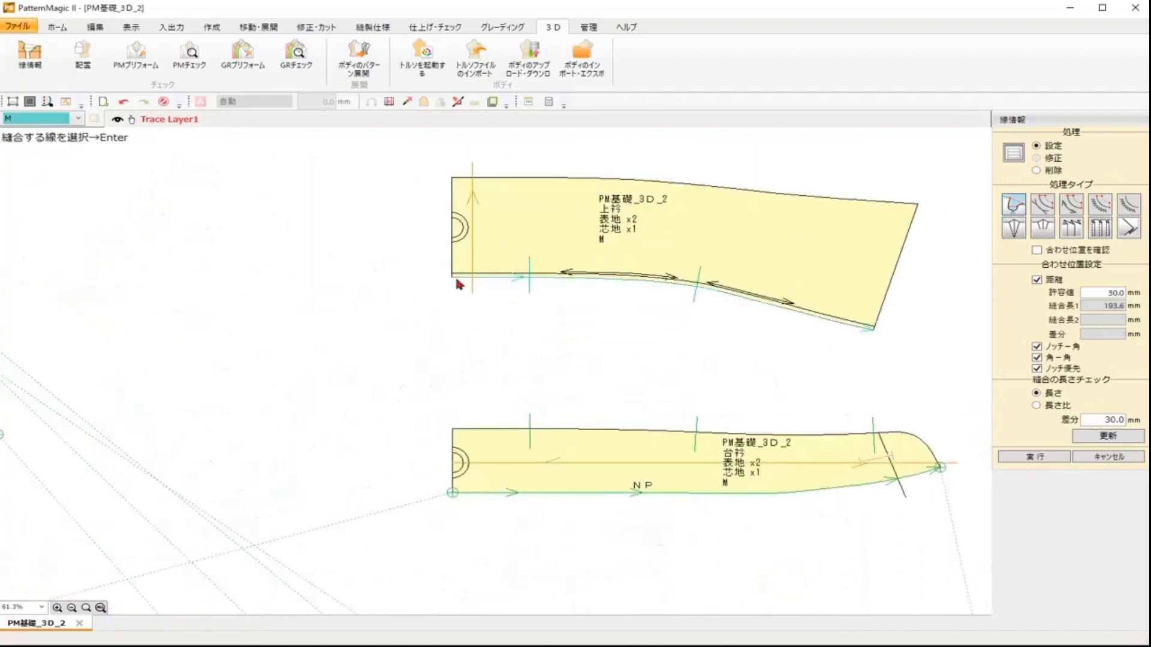
key("Return")
left_click(467, 431)
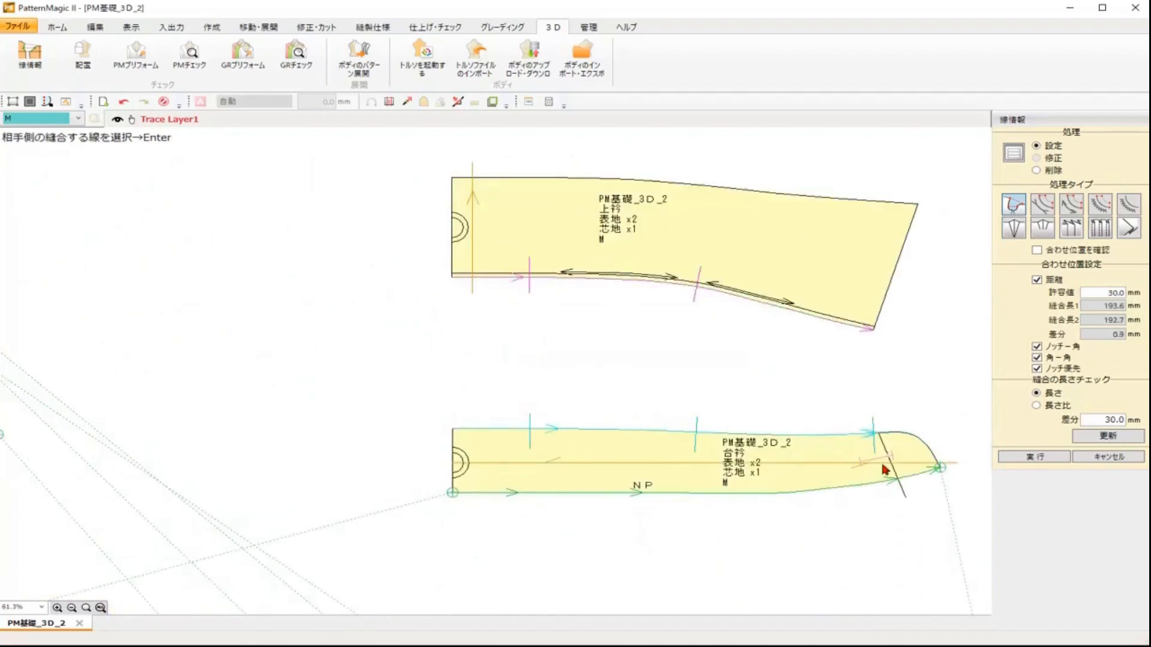
scroll(795, 448, "up", 3)
key("Return")
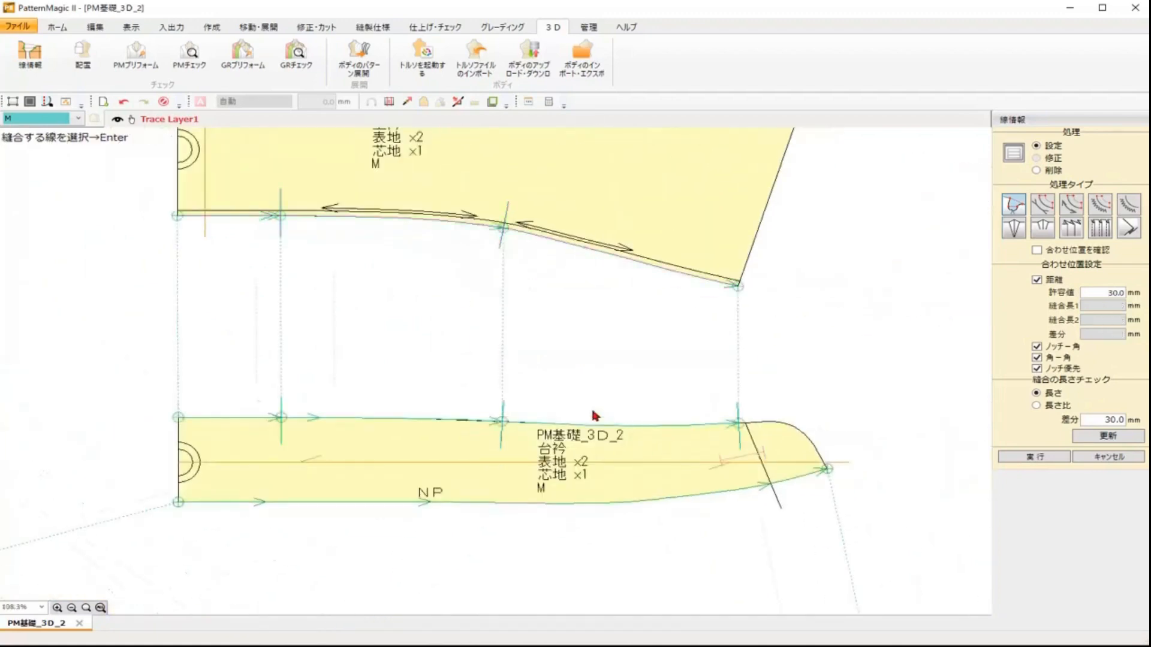
Step: Set a forward fold on the upper collar's stitch line with the Label/Collar method
scroll(592, 405, "down", 8)
left_click_drag(603, 426, 400, 279)
scroll(401, 279, "down", 2)
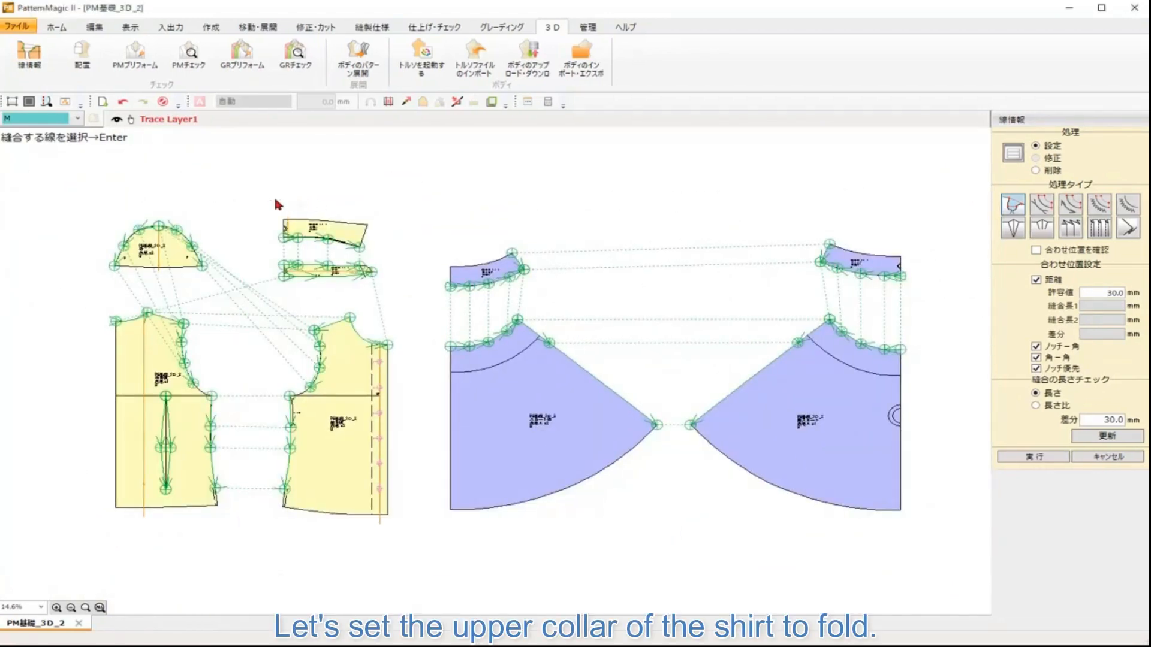
left_click_drag(259, 197, 390, 306)
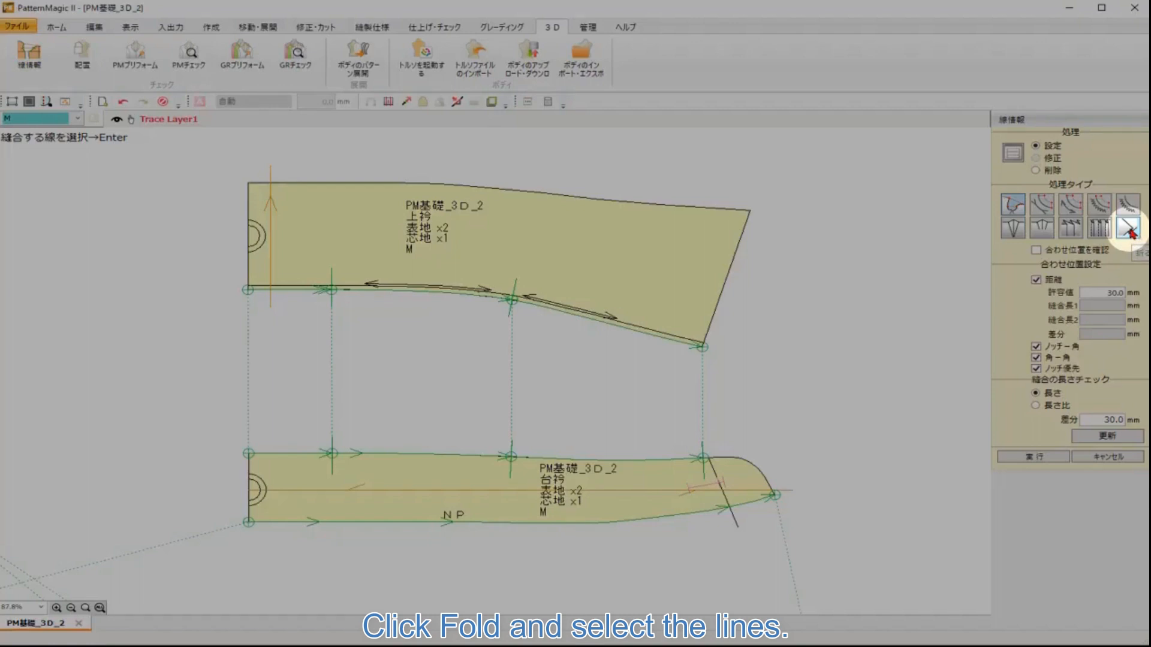
left_click(1130, 233)
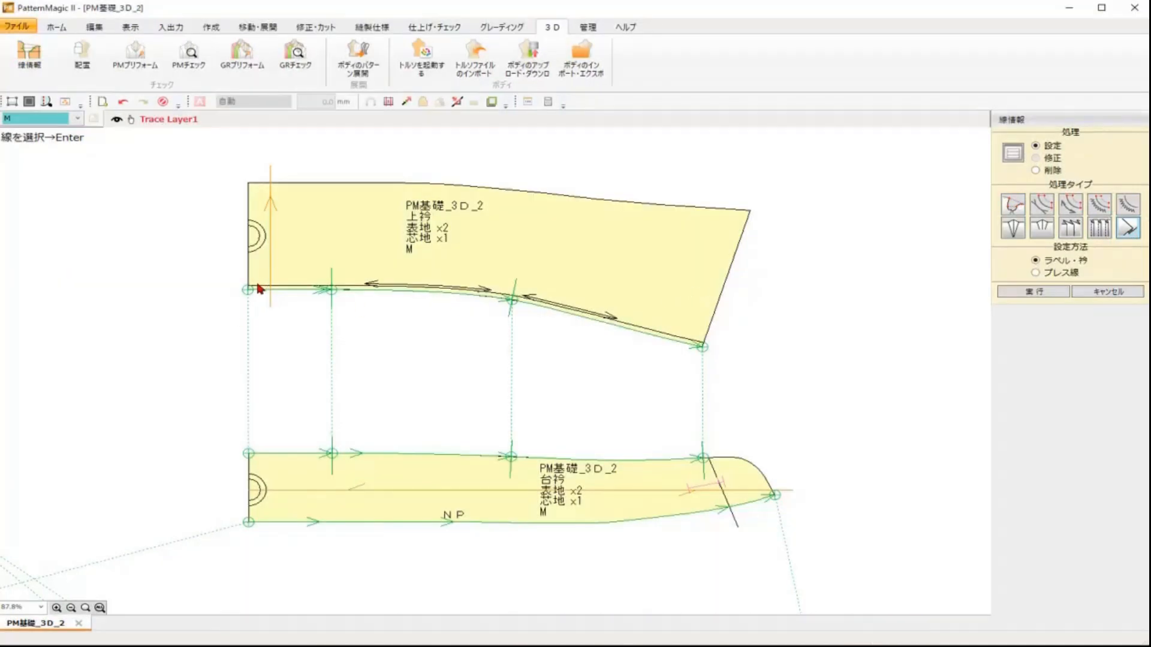
key("Return")
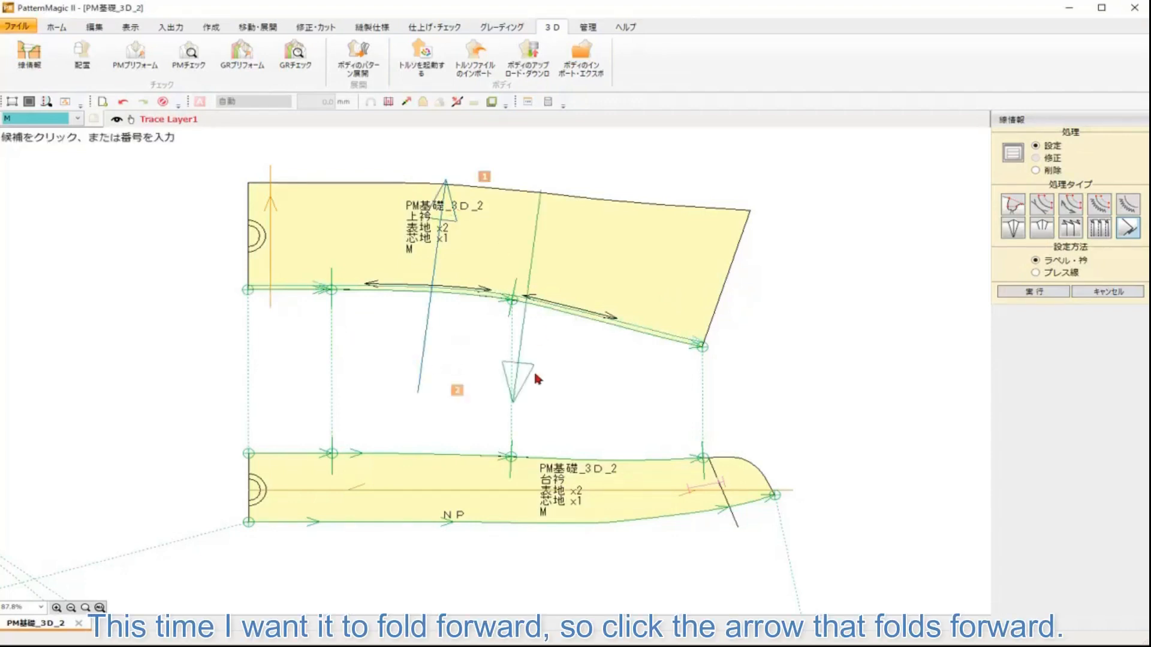
left_click(513, 391)
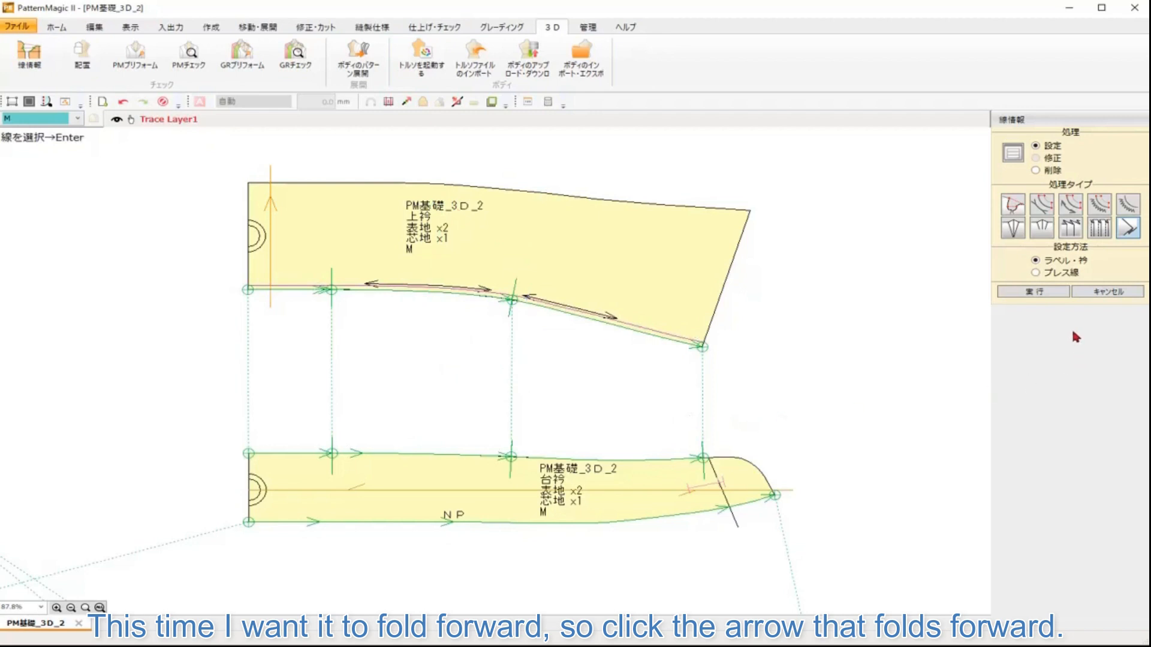
Step: Open the arrangement tool and change the display body to ACS_LadiesHumanBody
left_click(80, 55)
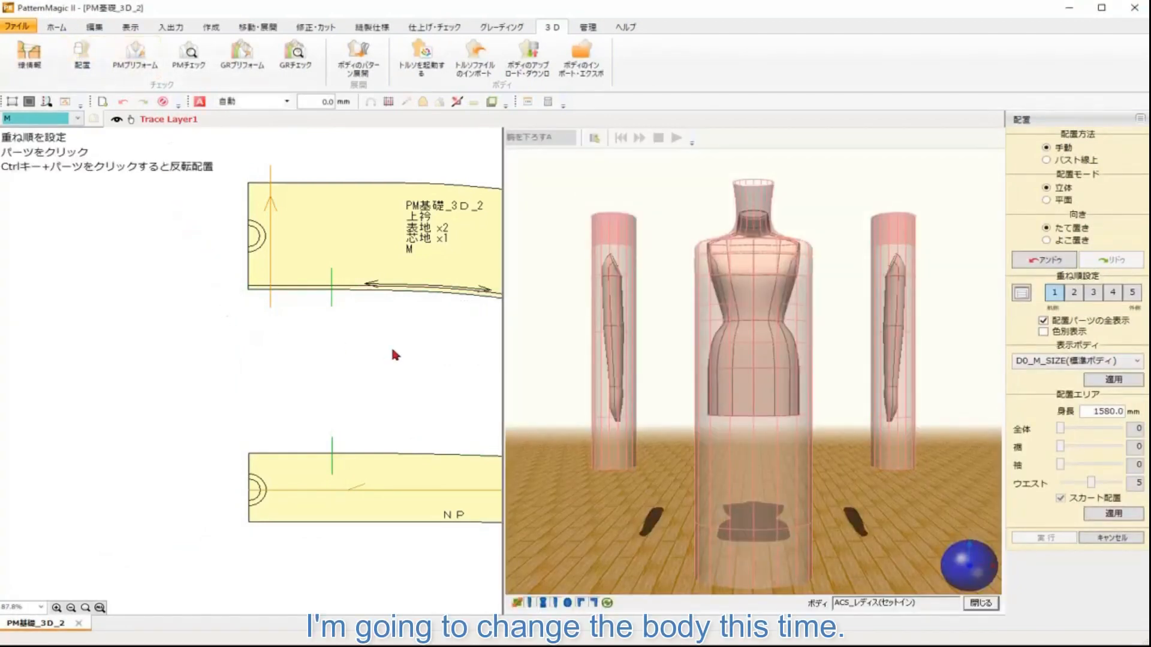
left_click_drag(393, 350, 240, 355)
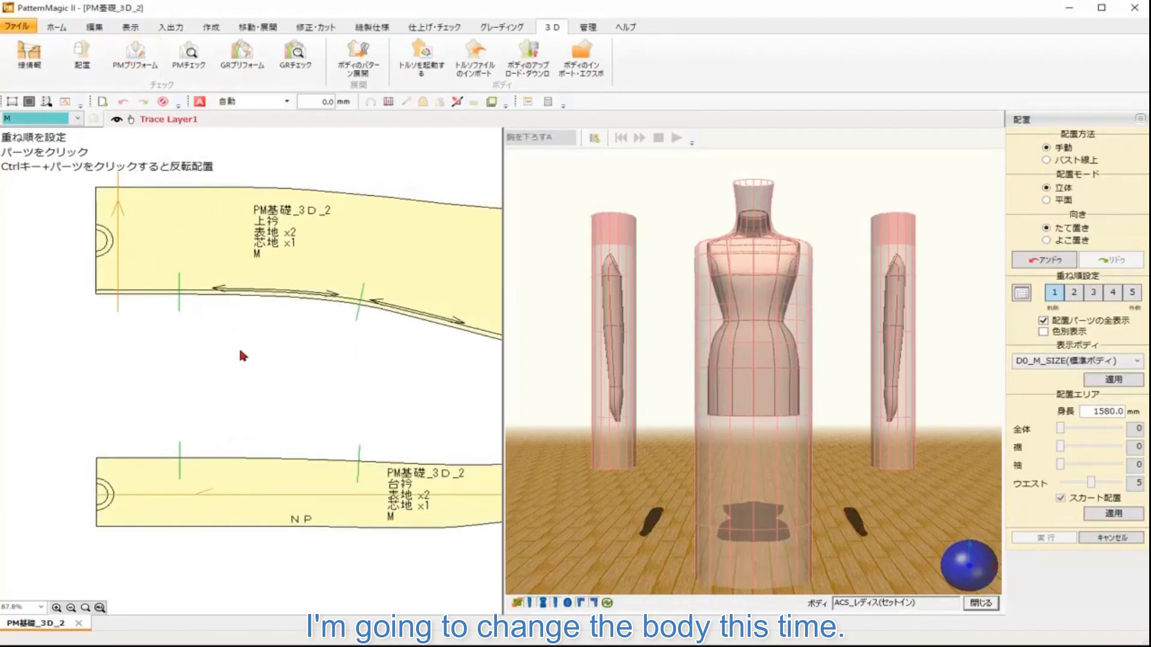
middle_click(241, 352)
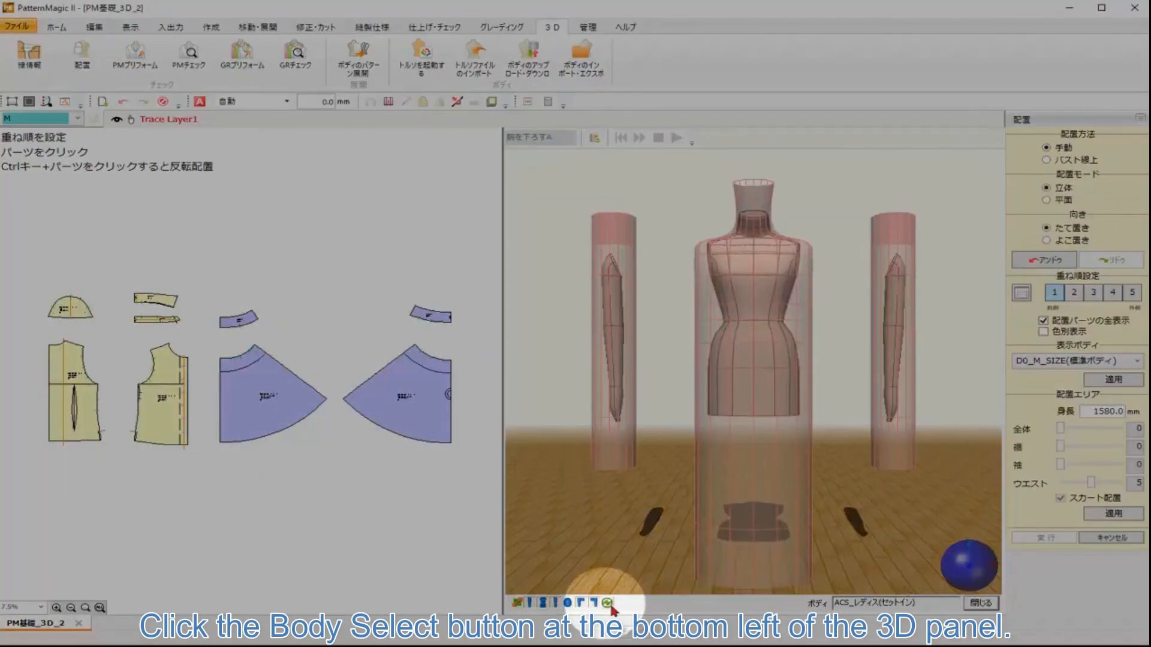
left_click(606, 604)
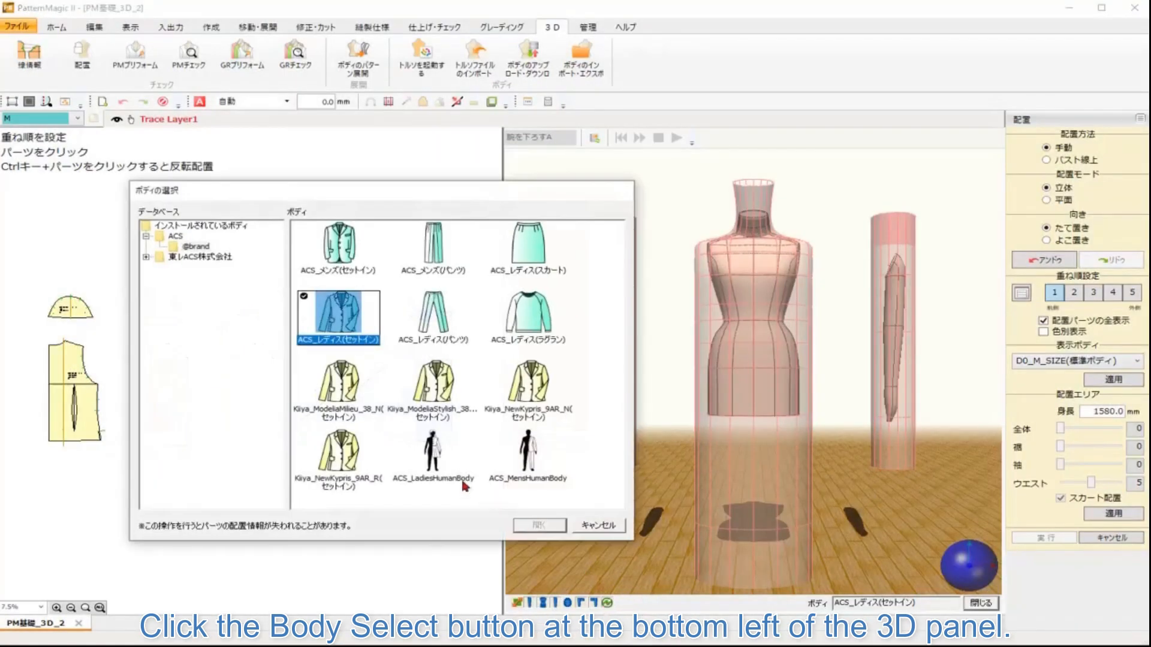
left_click(438, 471)
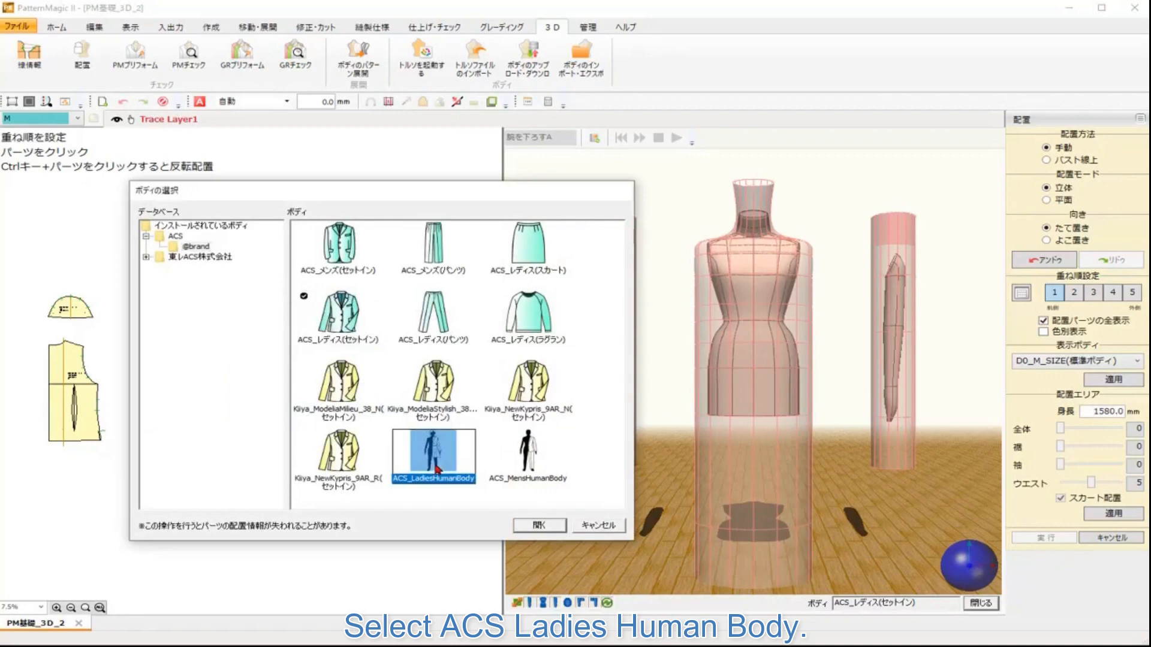
left_click(552, 526)
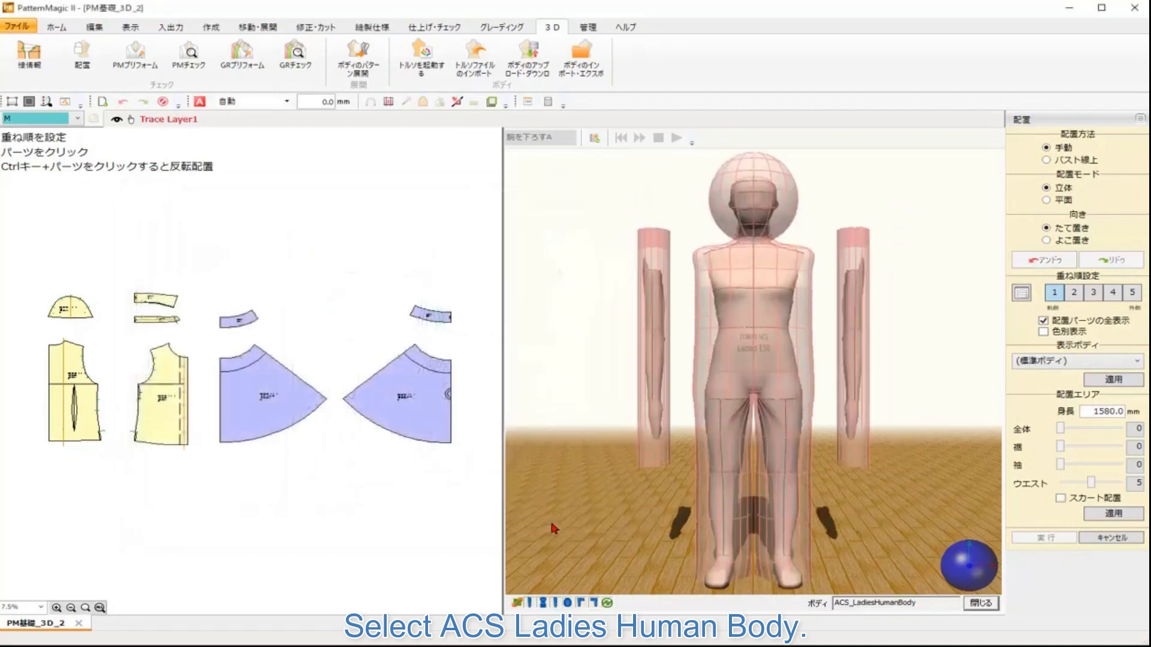
Step: Enable skirt arrangement for the arrangement area, apply it, and accept resetting the arrangement
mouse_move(953, 577)
left_mouse_down()
mouse_move(1013, 572)
mouse_move(928, 573)
mouse_move(962, 580)
left_mouse_up()
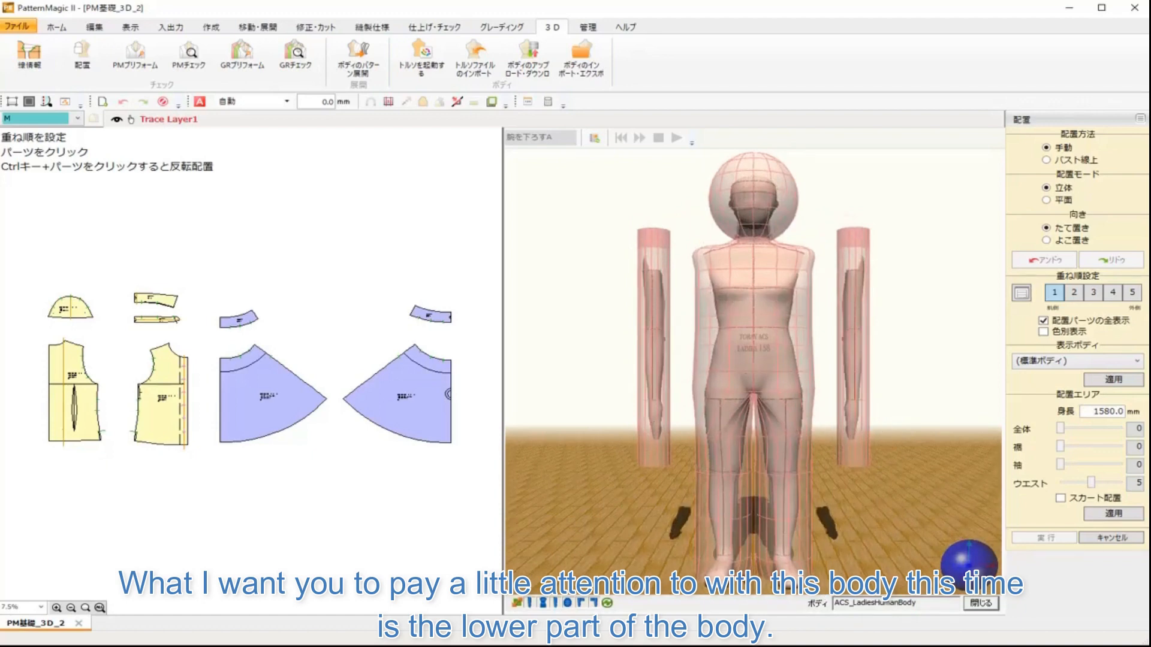
left_click(1060, 498)
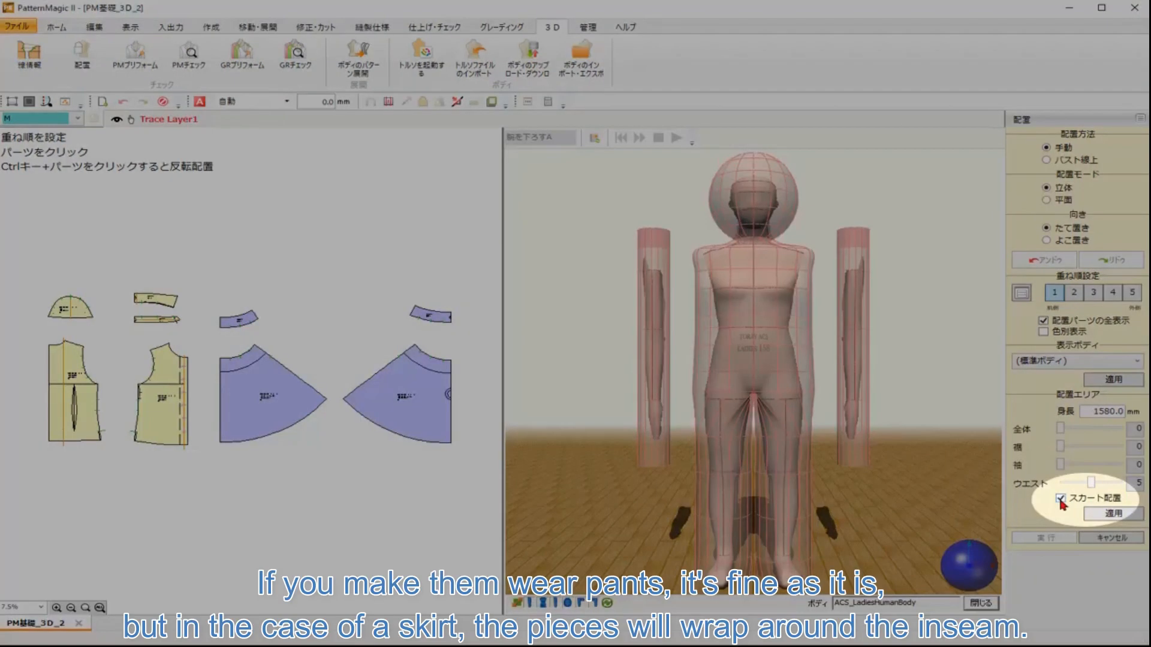
left_click(1113, 514)
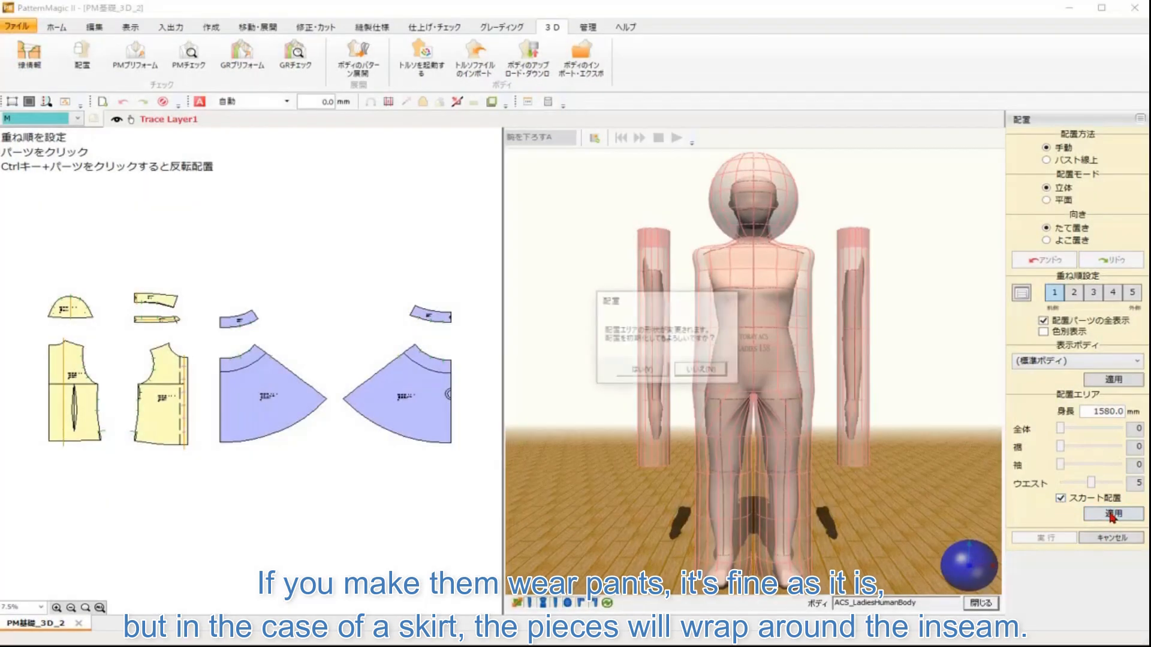
left_click(644, 372)
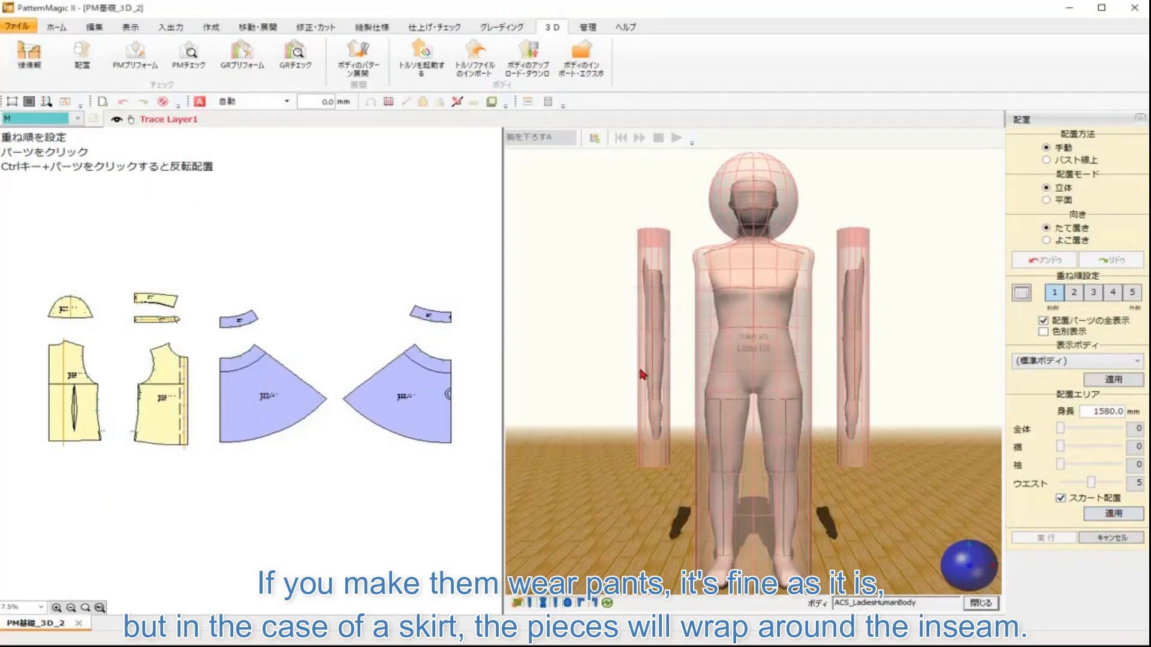
Step: Arrange the front waistband piece on the body's waist in Solid mode
mouse_move(955, 547)
left_mouse_down()
mouse_move(901, 568)
mouse_move(955, 570)
left_mouse_up()
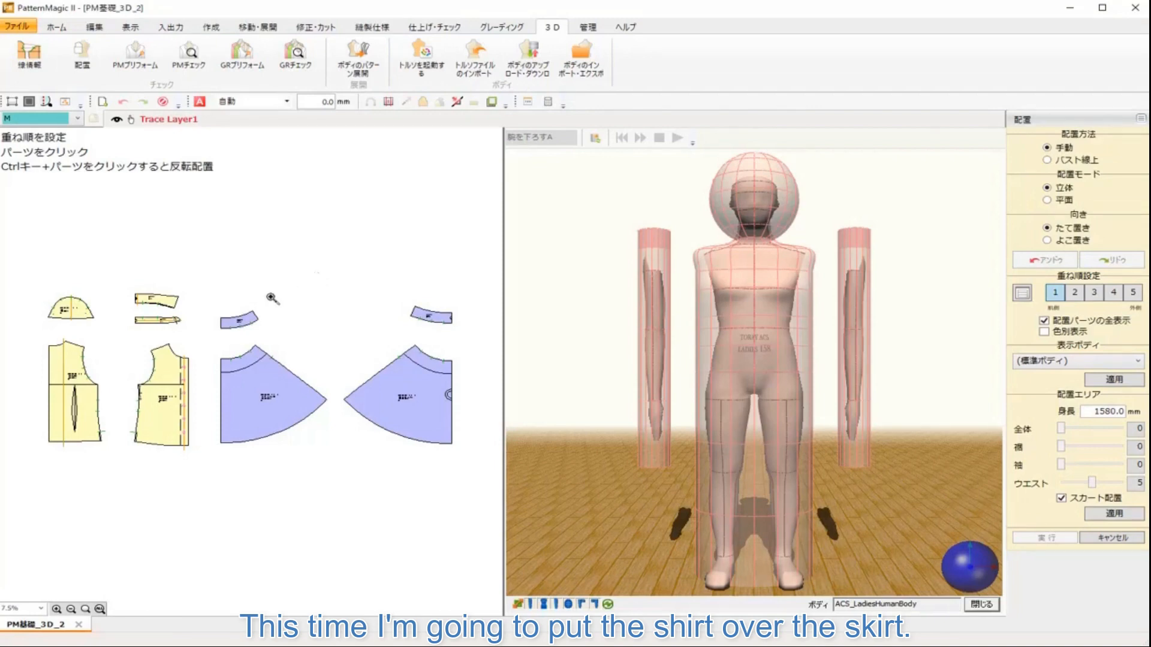
left_click_drag(217, 285, 471, 462)
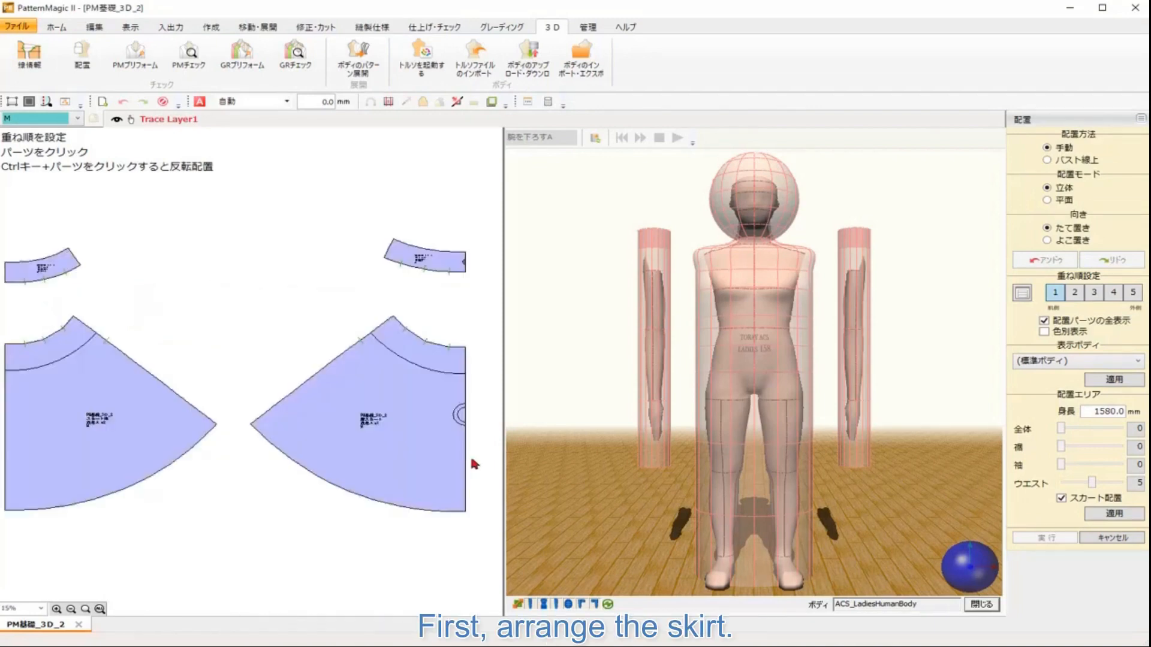
left_click_drag(453, 361, 463, 375)
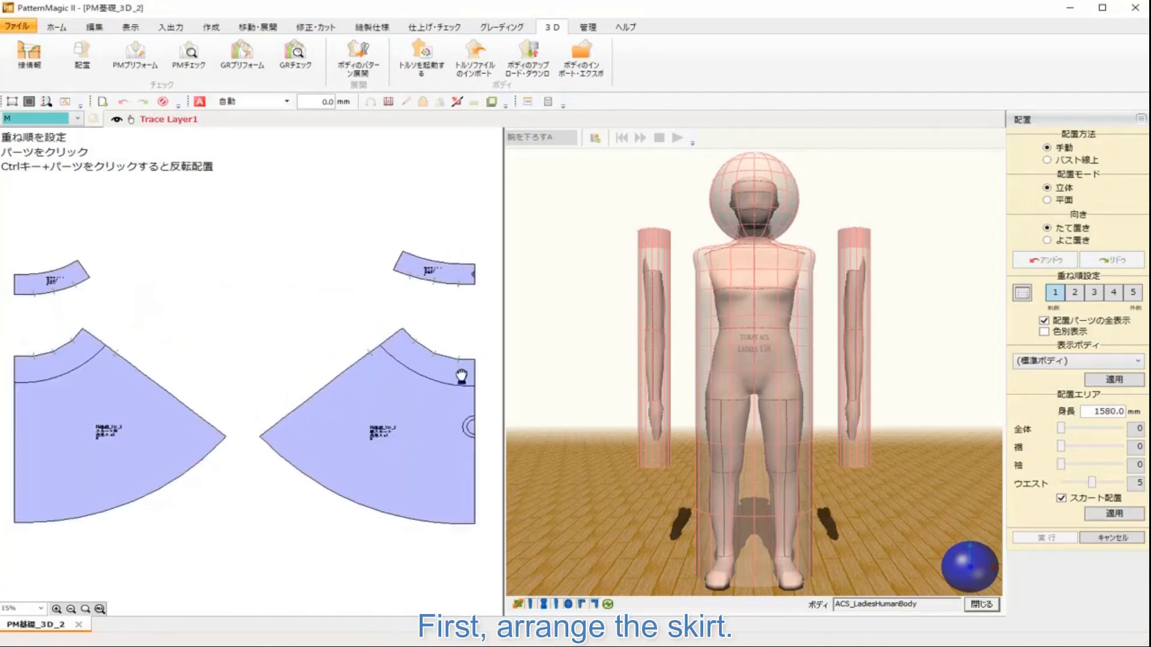
left_click(473, 275)
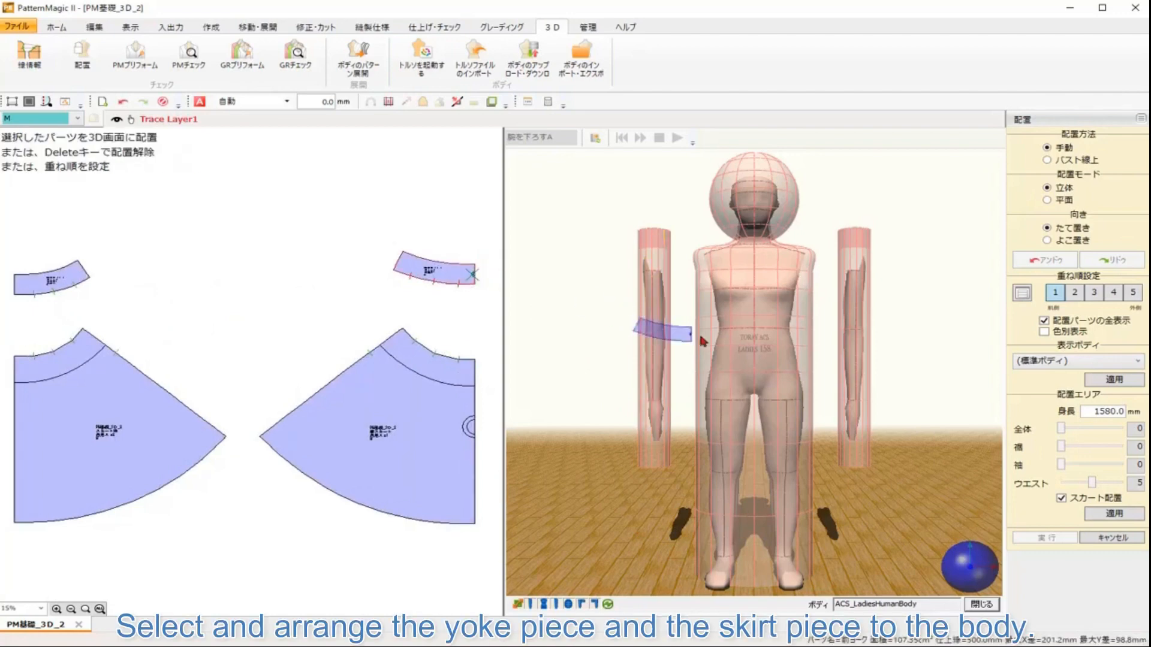
left_click(750, 334)
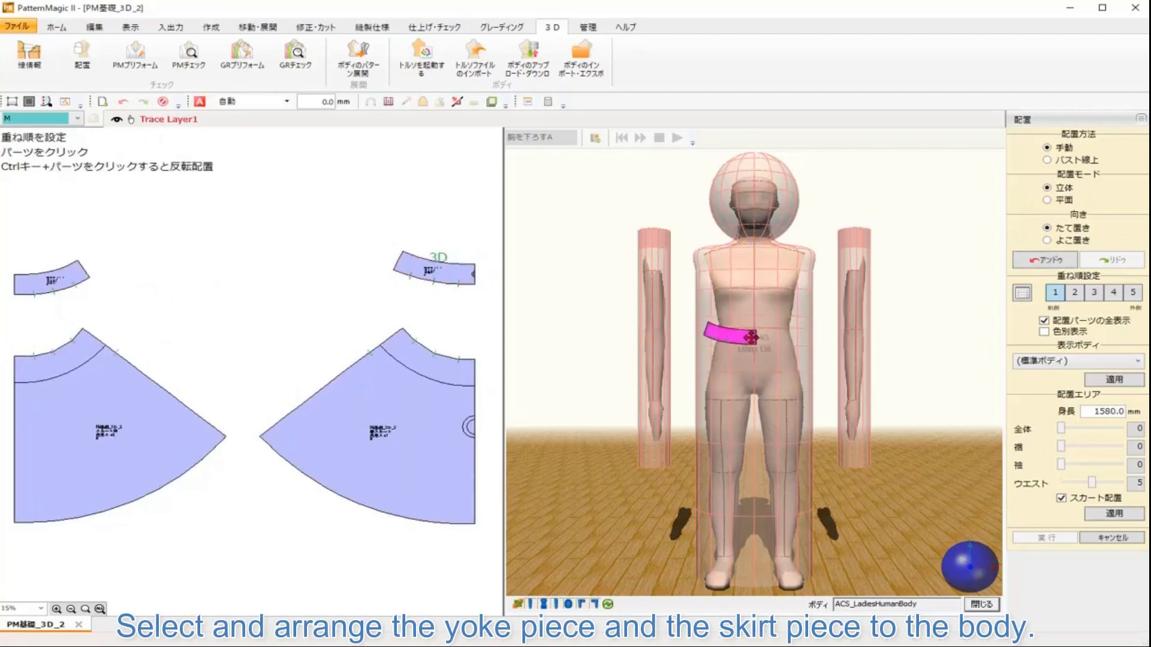
left_click(473, 385)
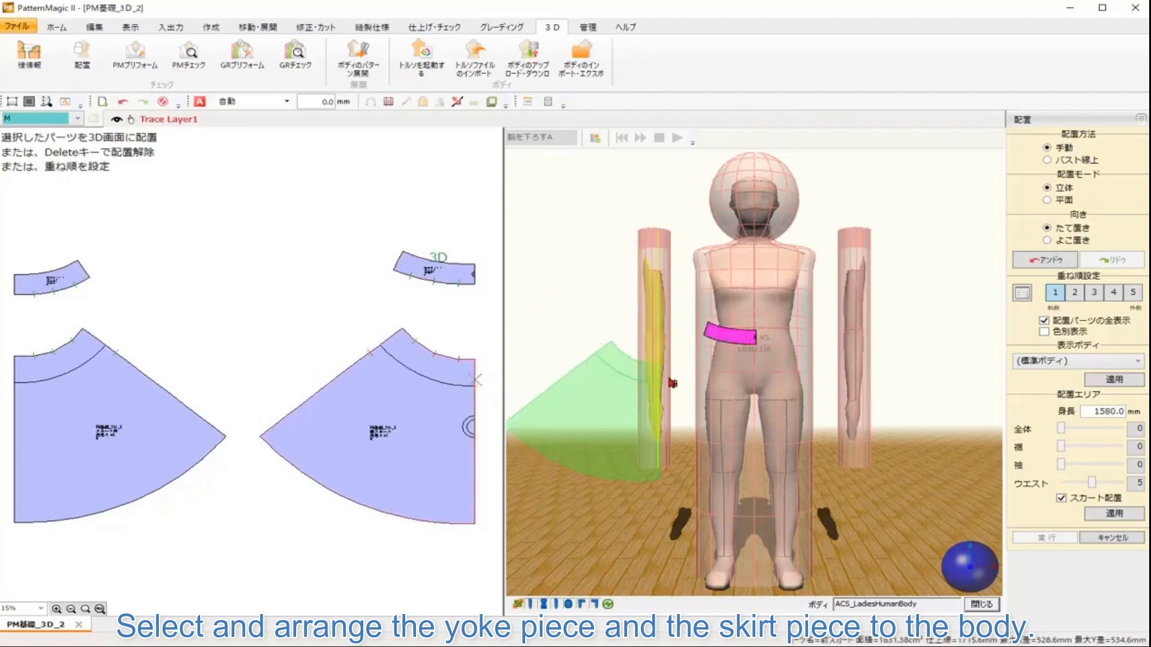
left_click(754, 376)
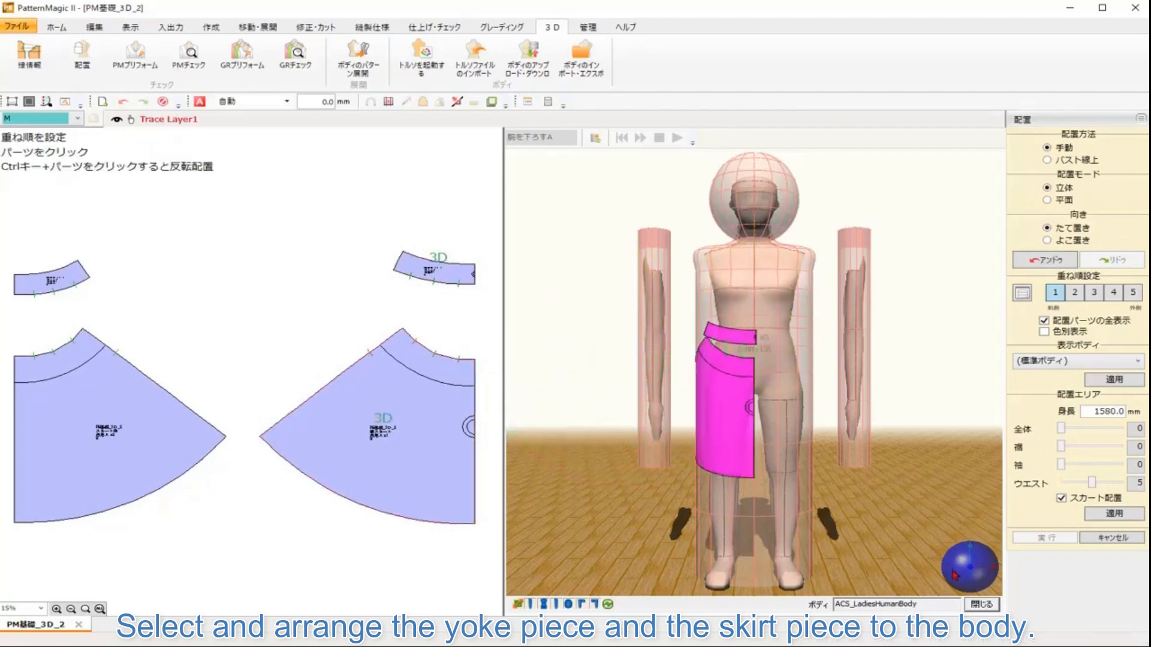
left_click_drag(951, 568, 987, 573)
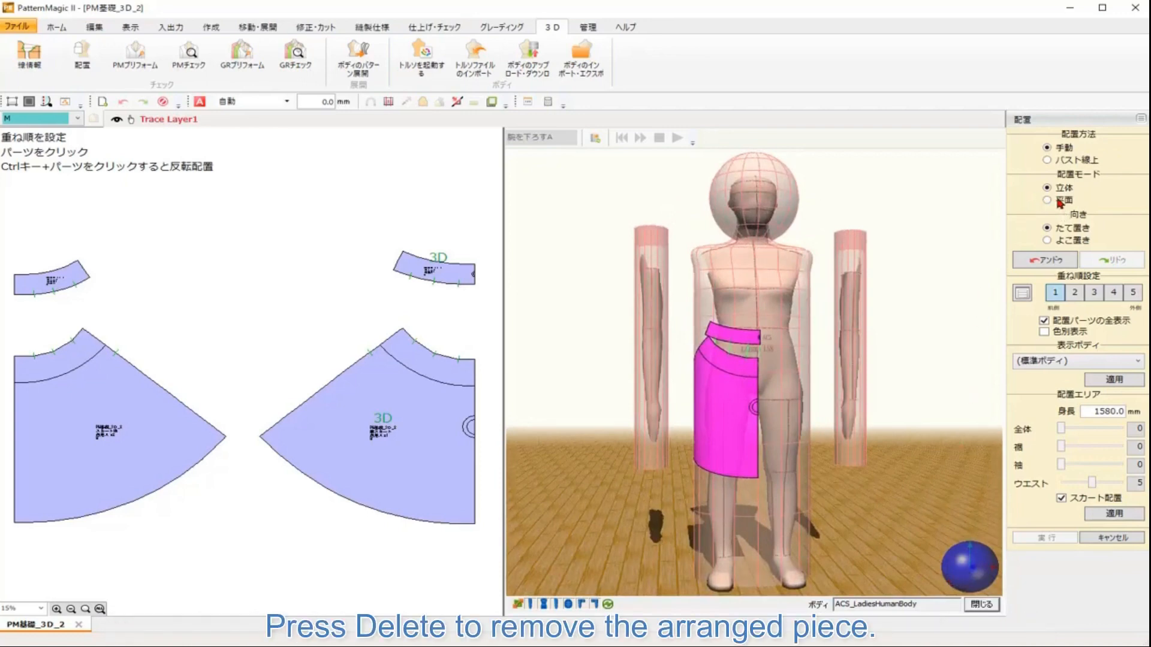
left_click(746, 416)
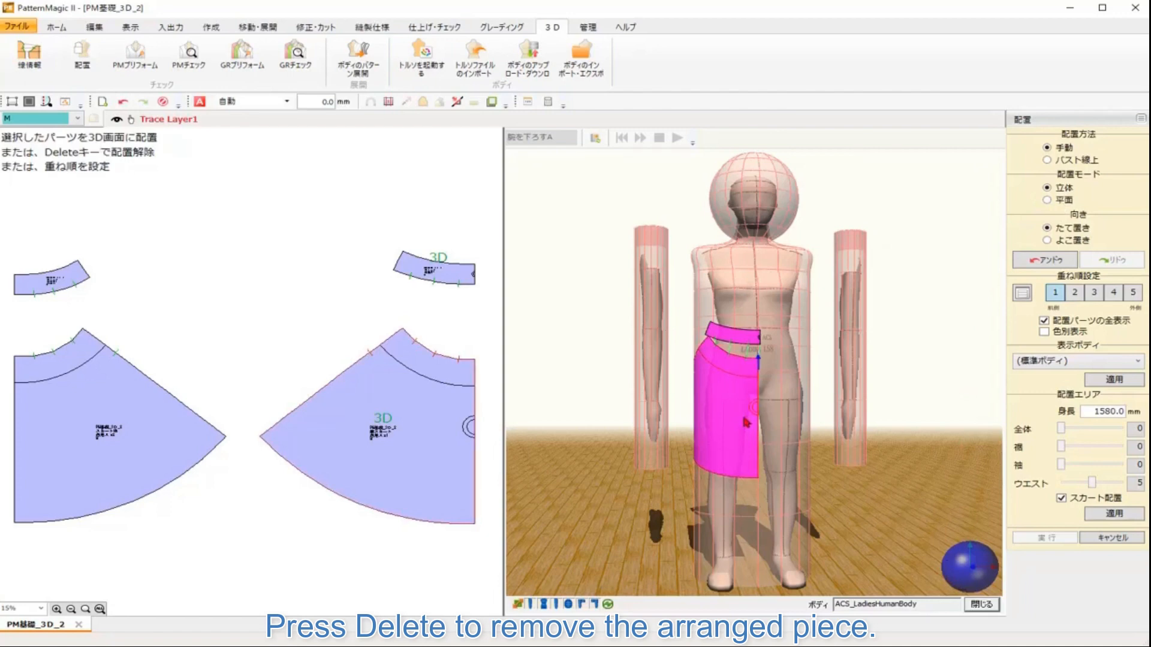
key("Delete")
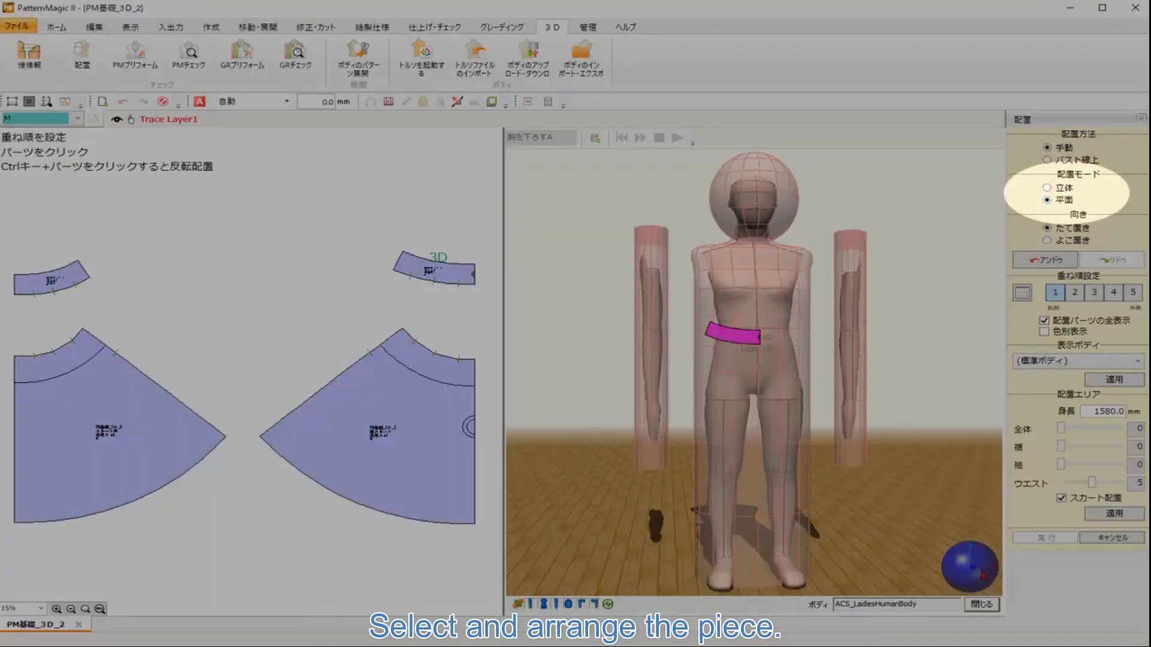
Step: Switch the arrangement mode to Plane and arrange the front skirt piece on the body
left_click(977, 573)
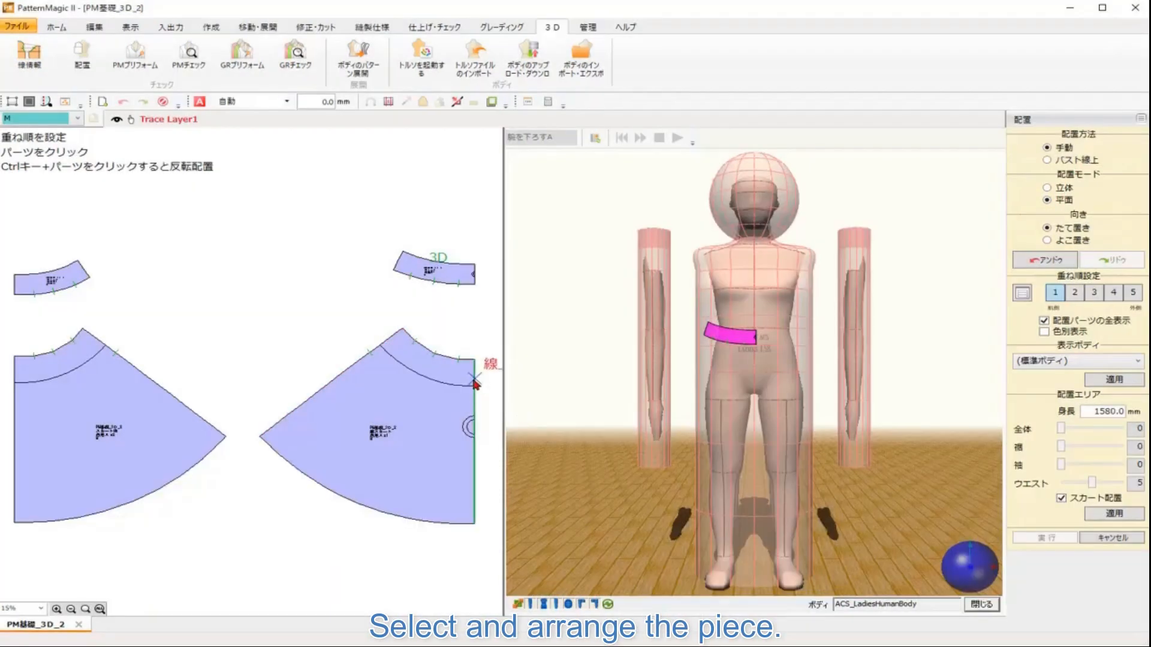
left_click(475, 378)
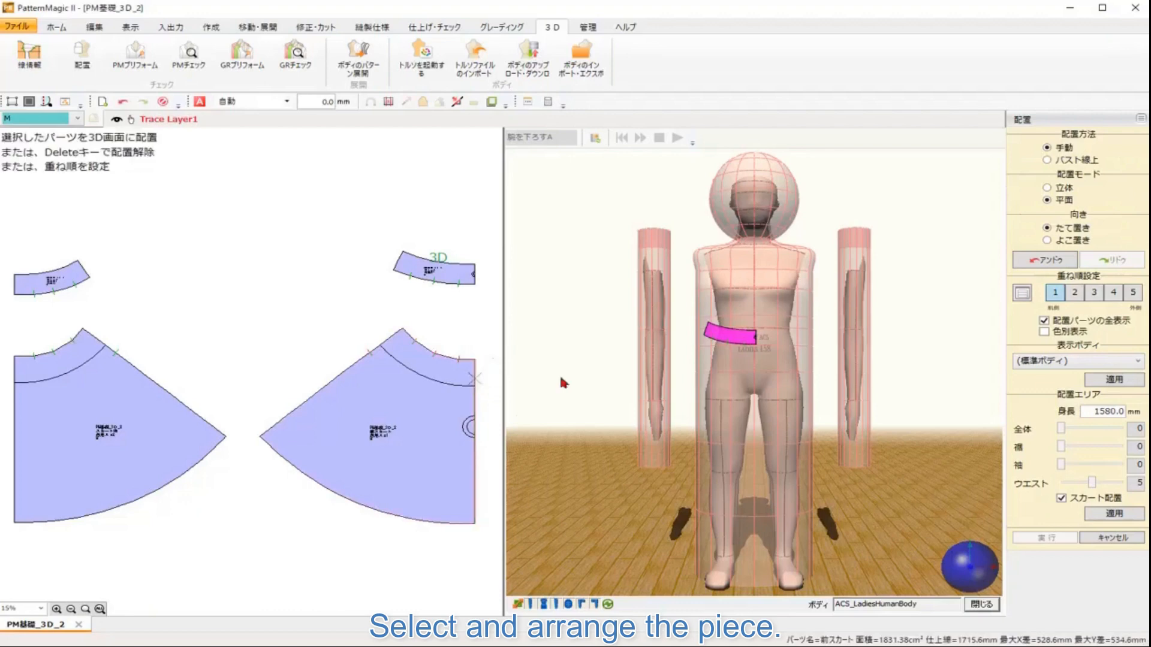
left_click(750, 372)
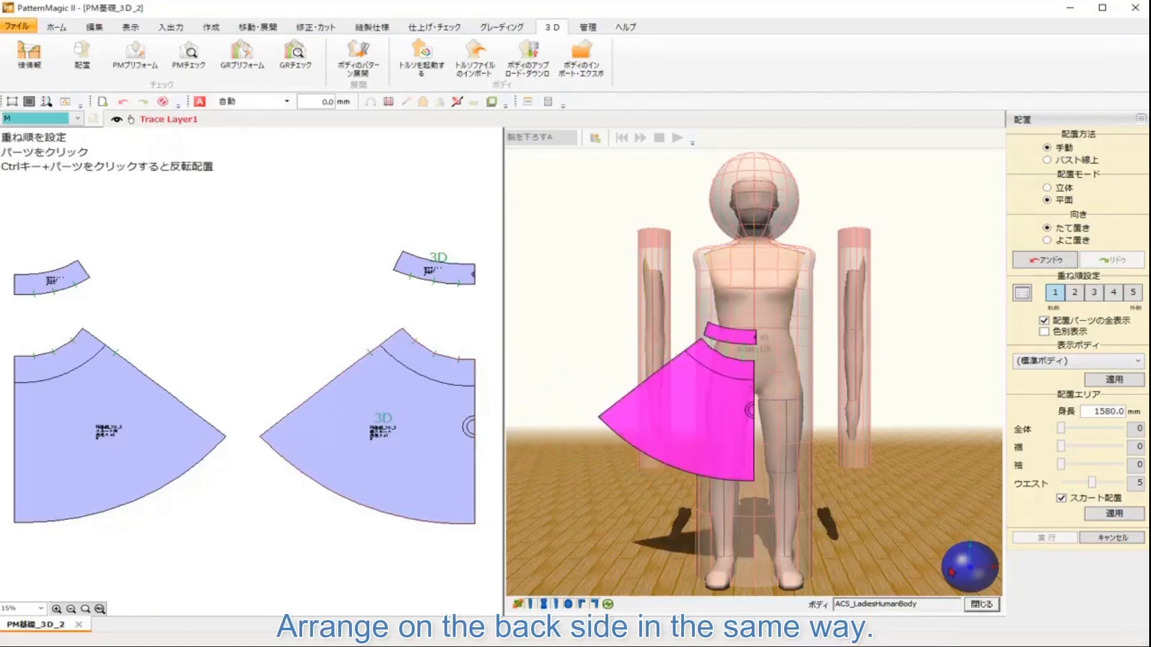
Step: Arrange the back waistband in Solid mode and the back skirt piece in Plane mode on the body's back
right_click(869, 568)
left_click(910, 620)
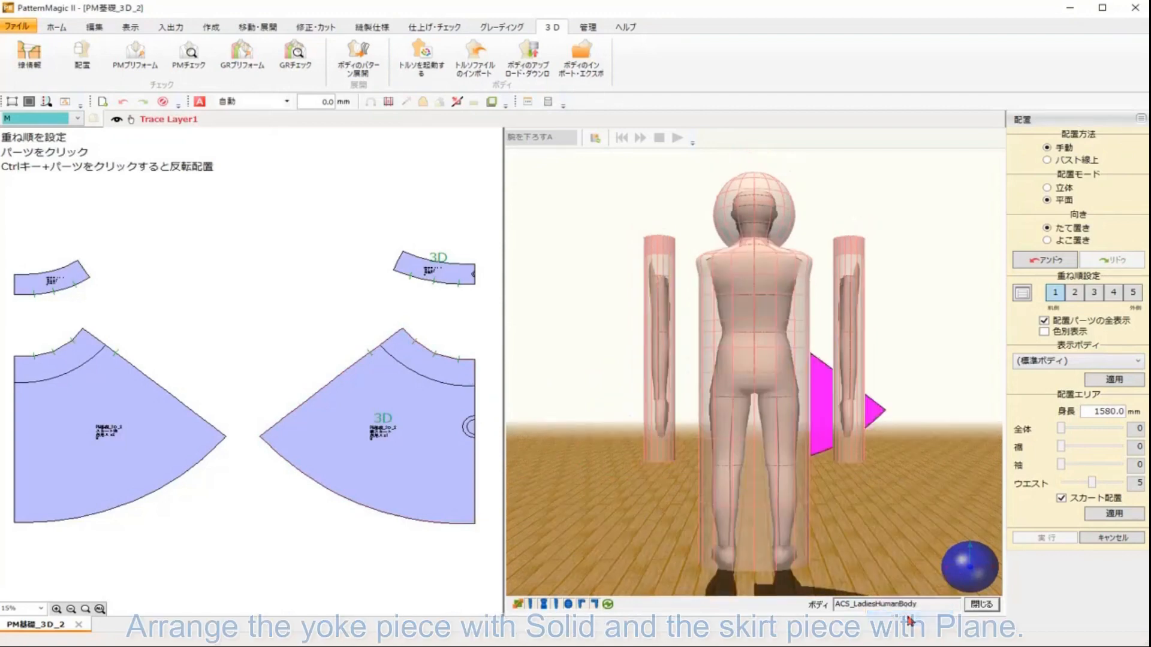
left_click_drag(222, 303, 351, 298)
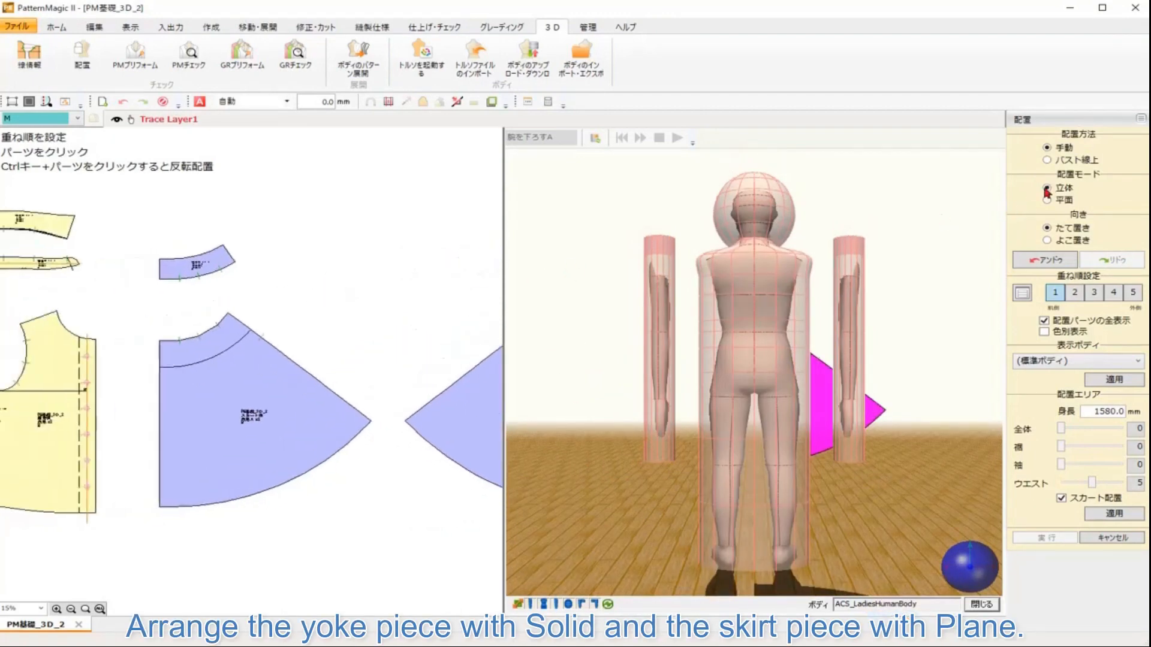
left_click(180, 264)
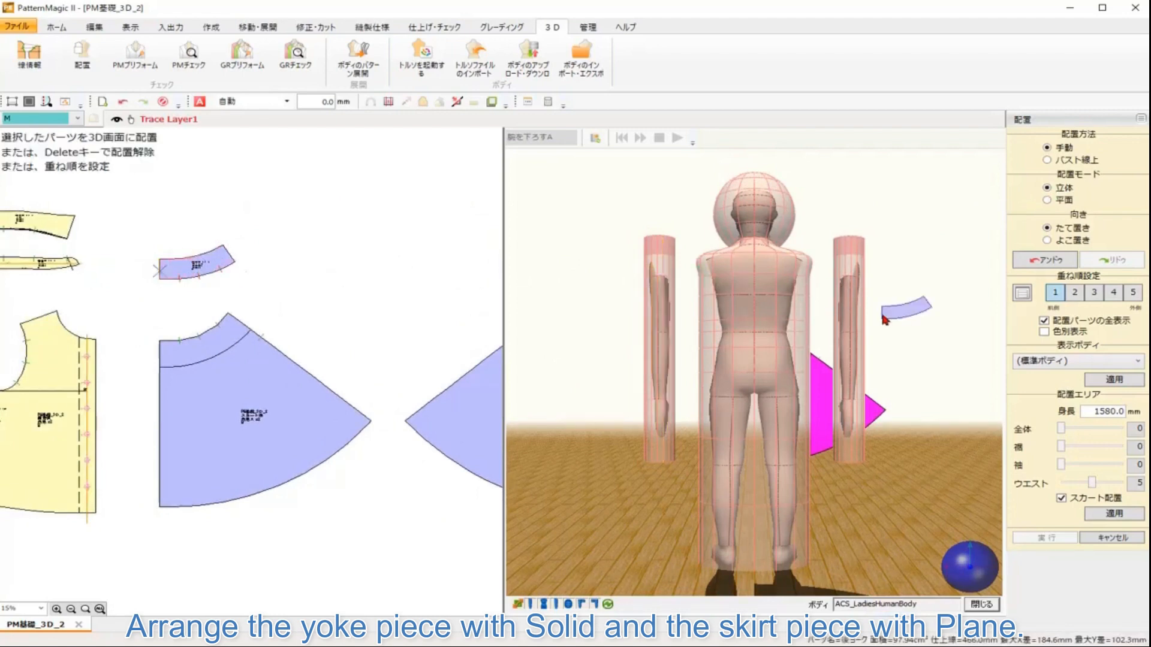
left_click(758, 339)
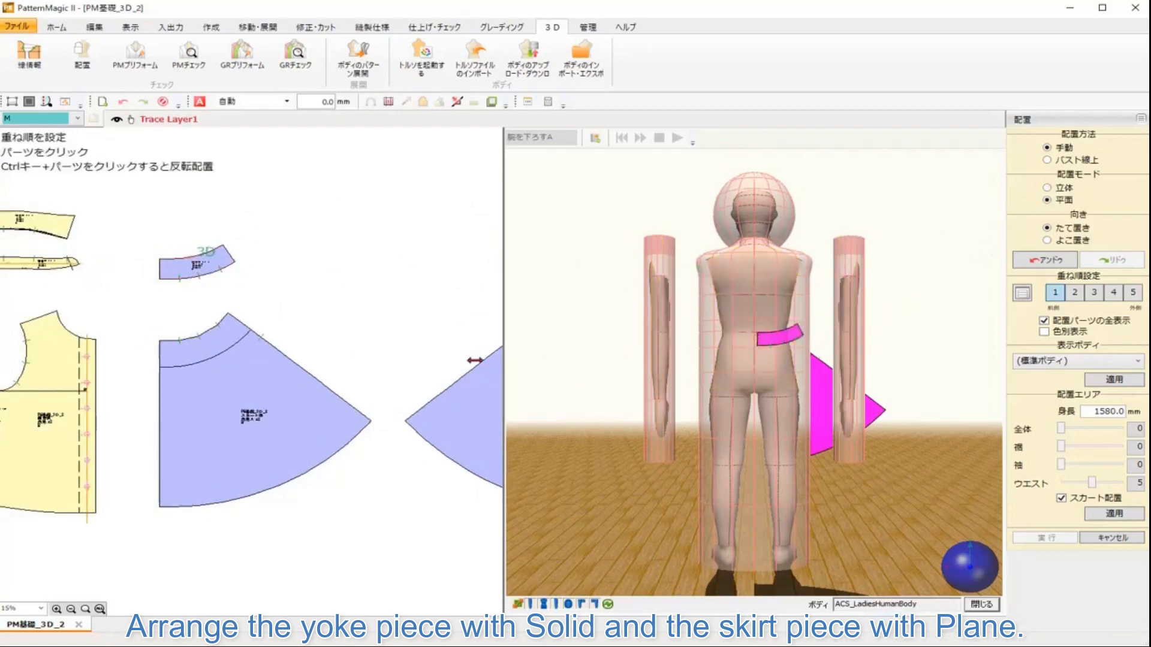
left_click(159, 372)
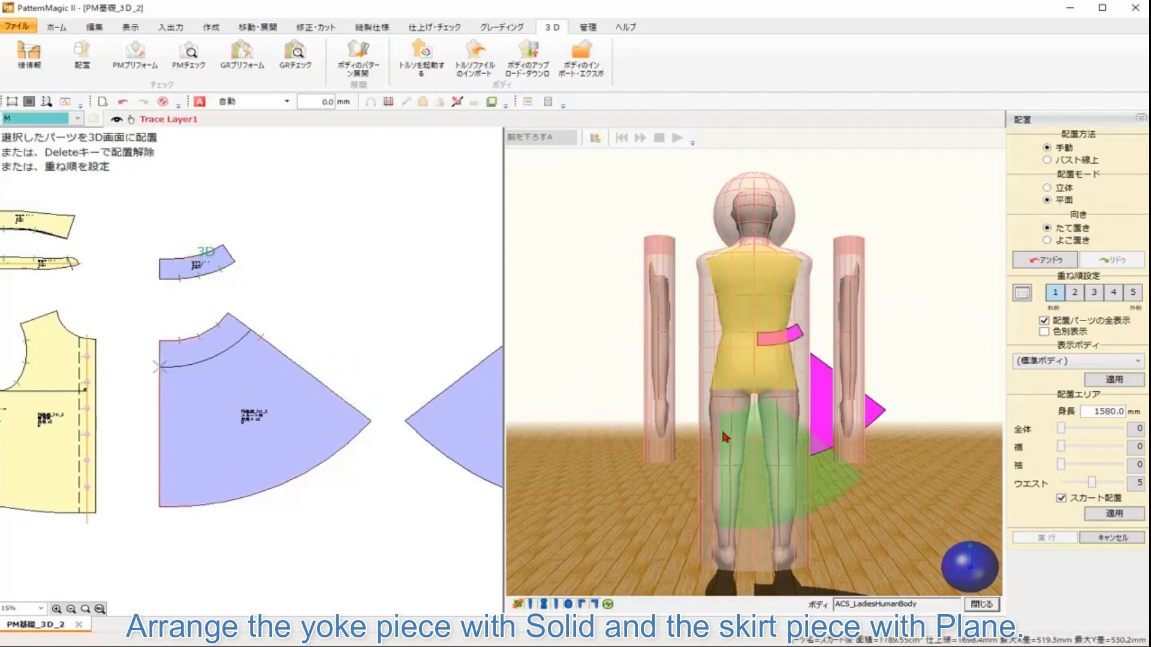
left_click(755, 372)
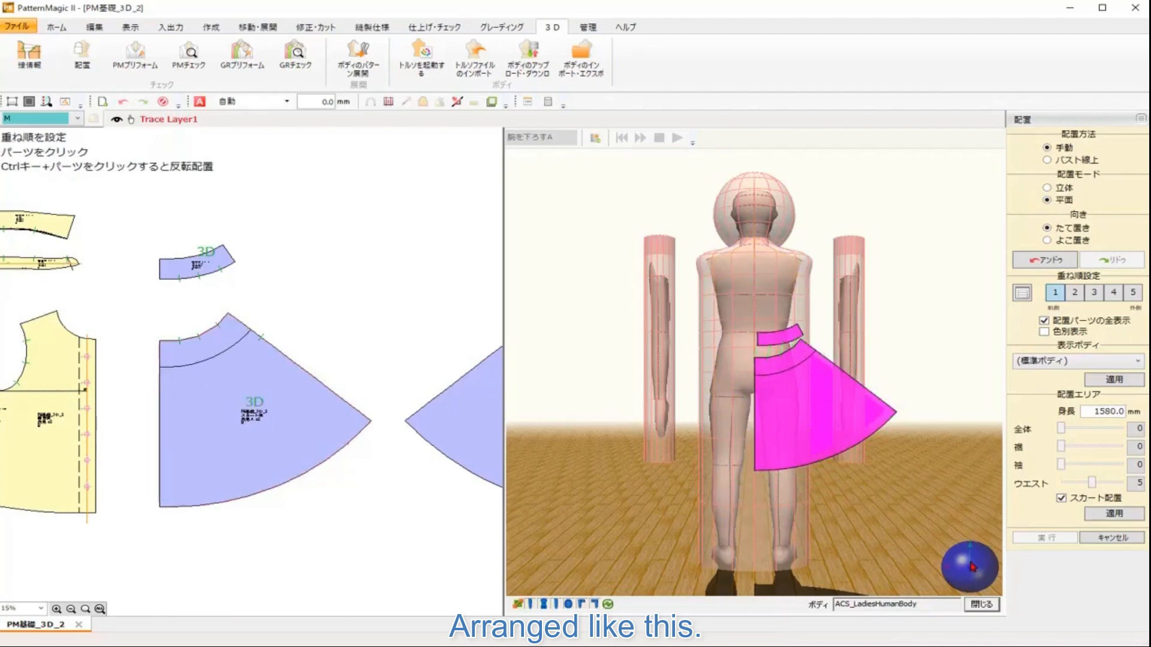
Step: Set the layer order to 2 and arrange the front bodice piece on the body in Solid mode
left_click_drag(972, 567, 848, 565)
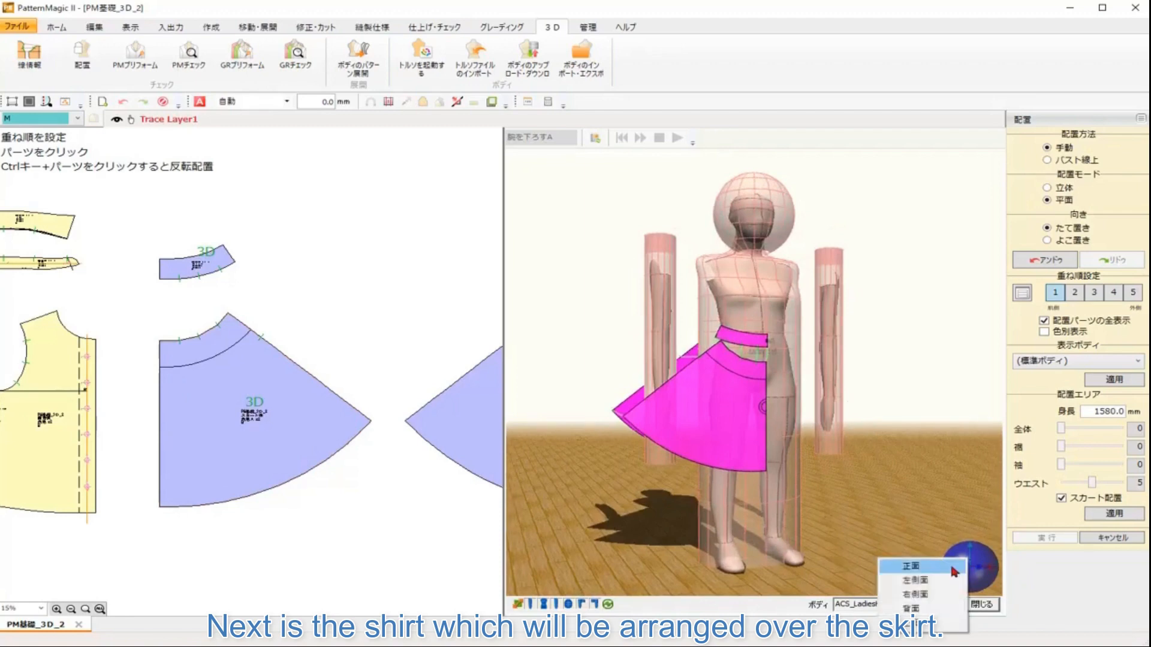
left_click(952, 567)
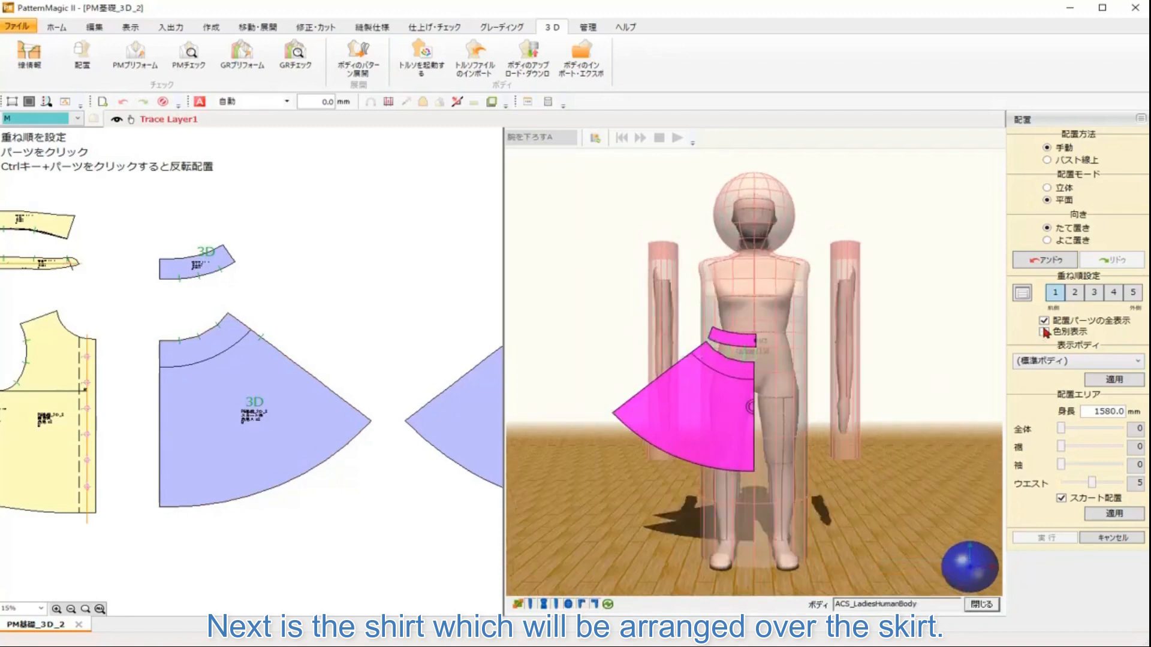
left_click(1074, 293)
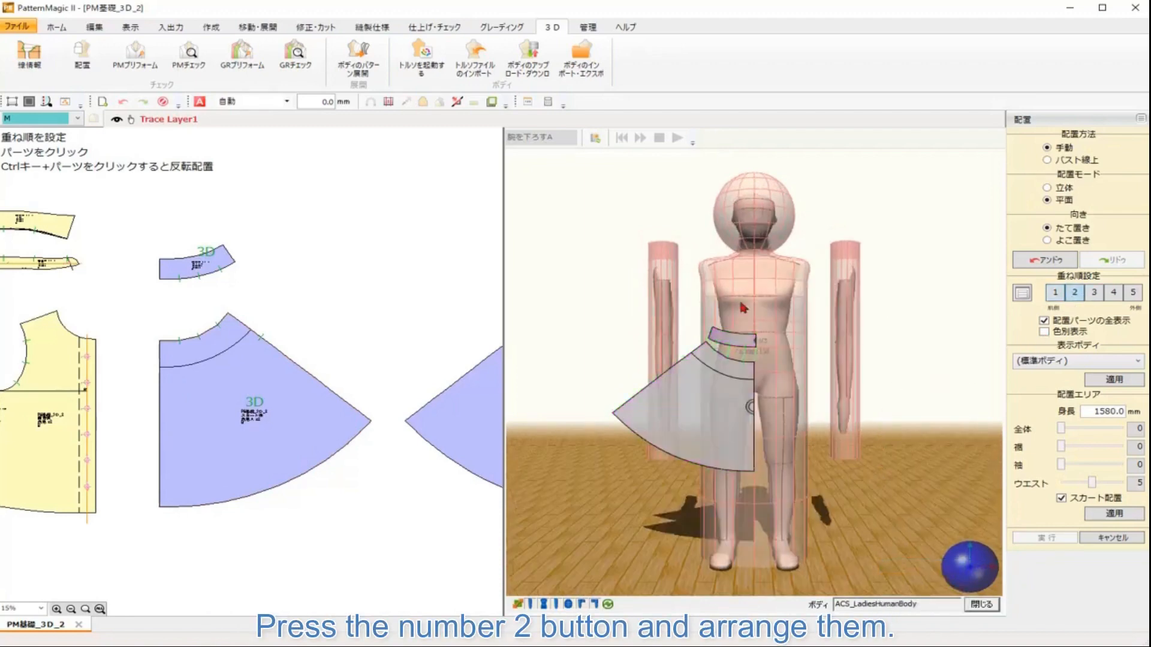
left_click_drag(256, 300, 413, 340)
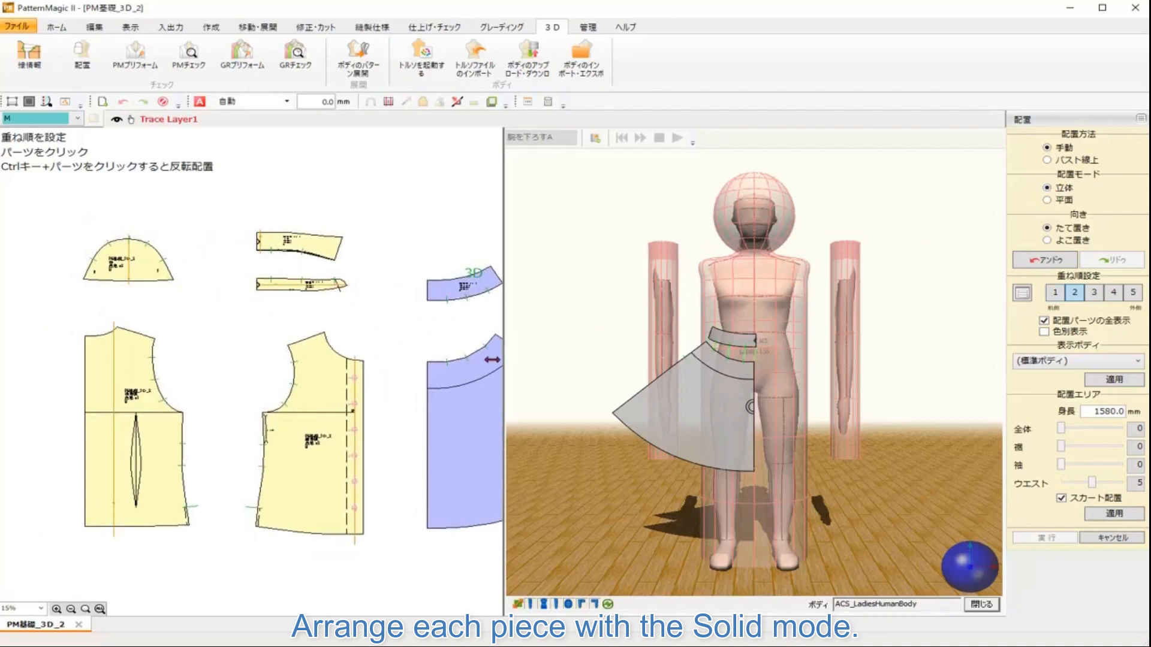
left_click(357, 408)
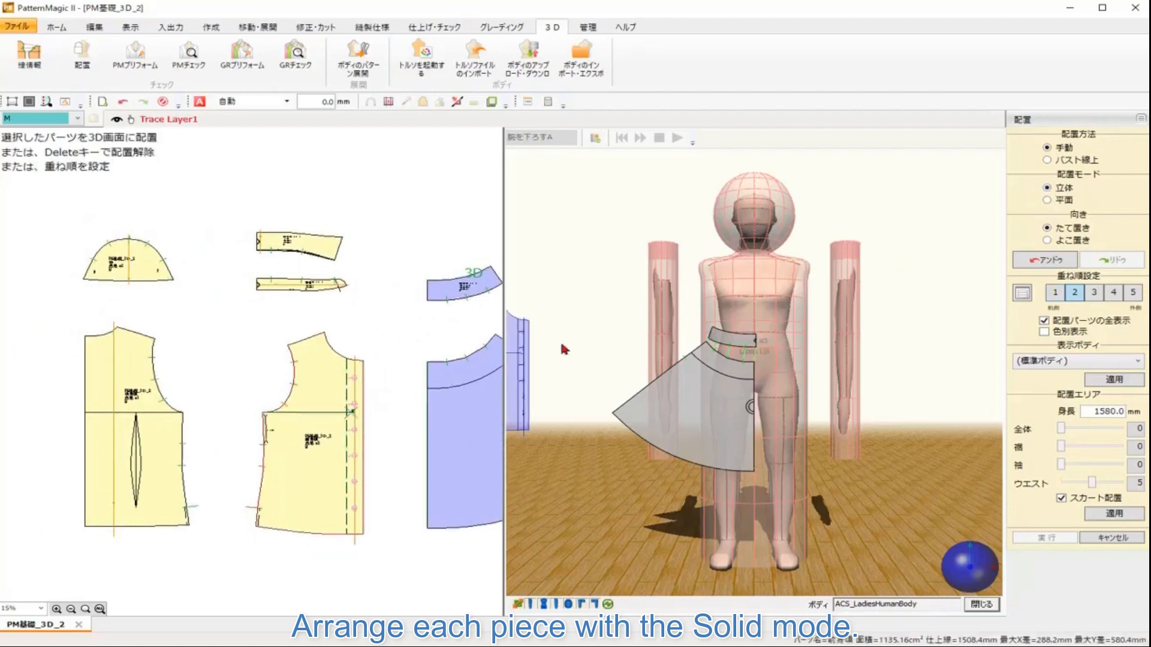
left_click(752, 300)
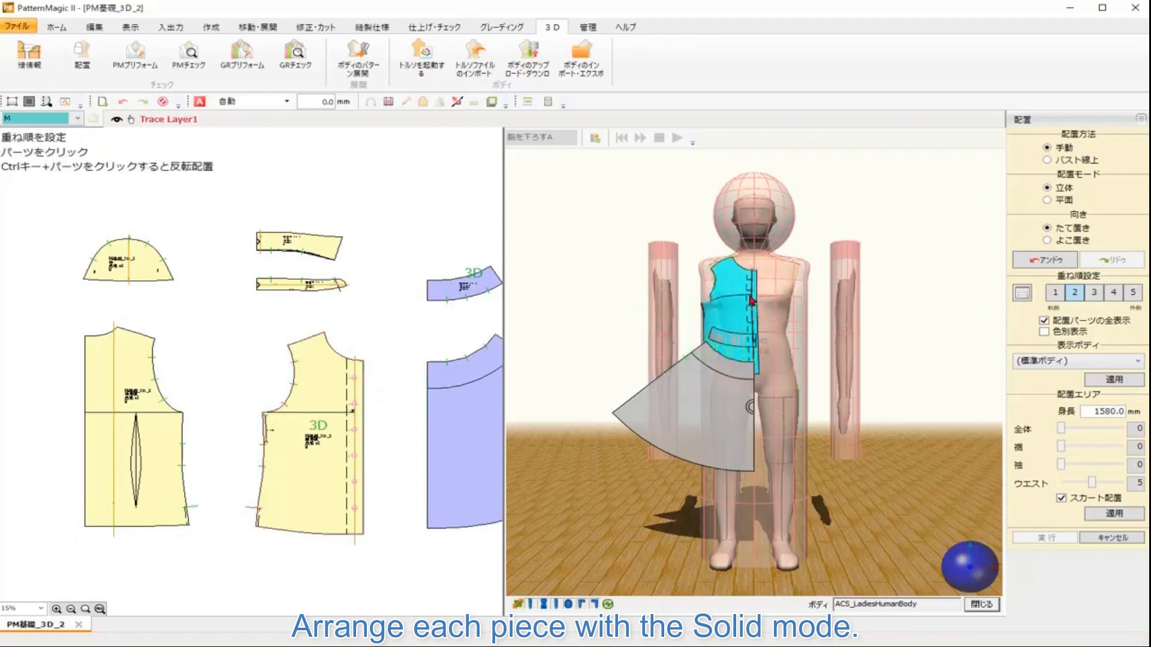
Step: Switch to the back view and arrange the back bodice piece on the body's back
right_click(980, 573)
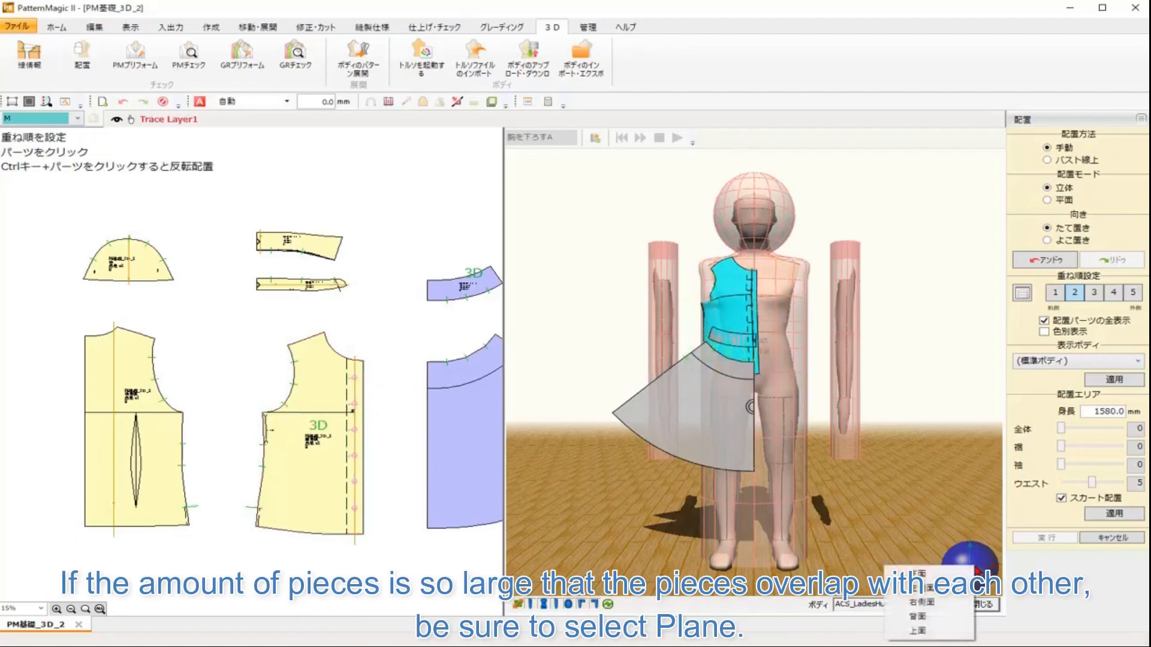
left_click(920, 623)
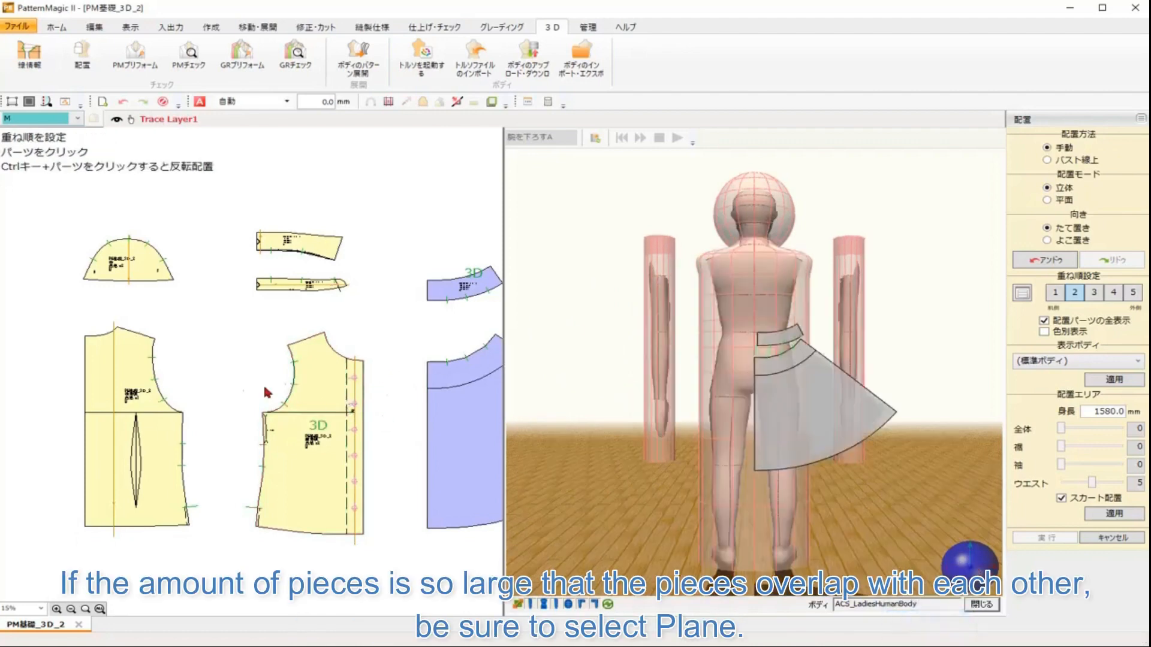
left_click(87, 414)
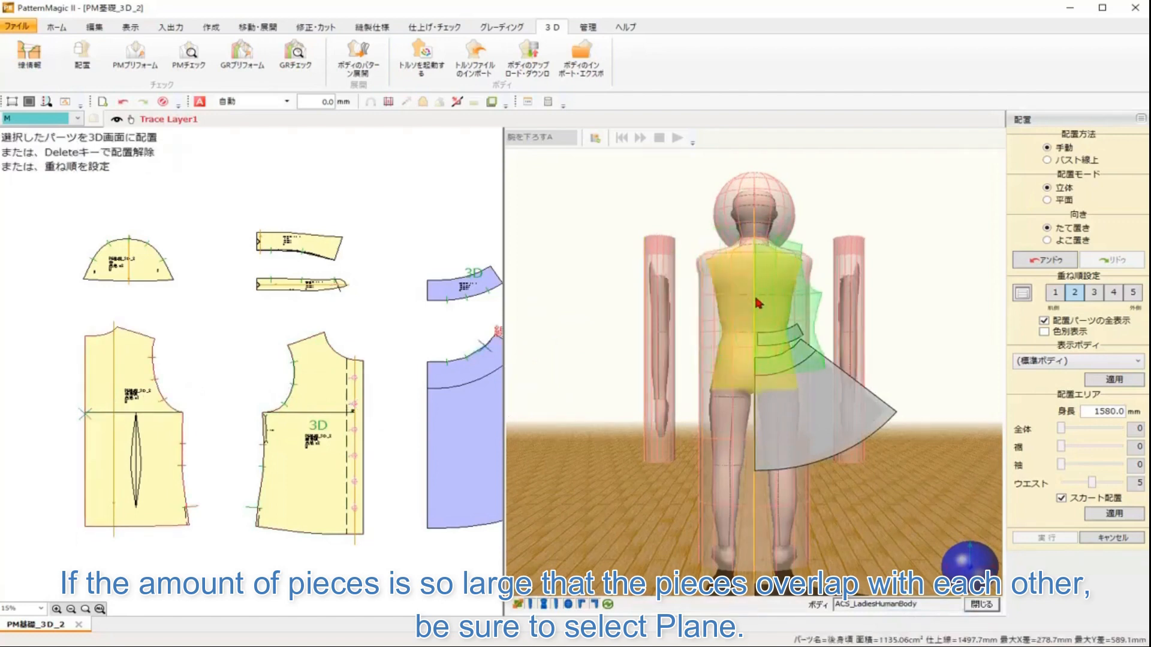
left_click(758, 303)
Step: Switch to the side view and arrange the sleeve piece at the body's shoulder and arm
right_click(975, 571)
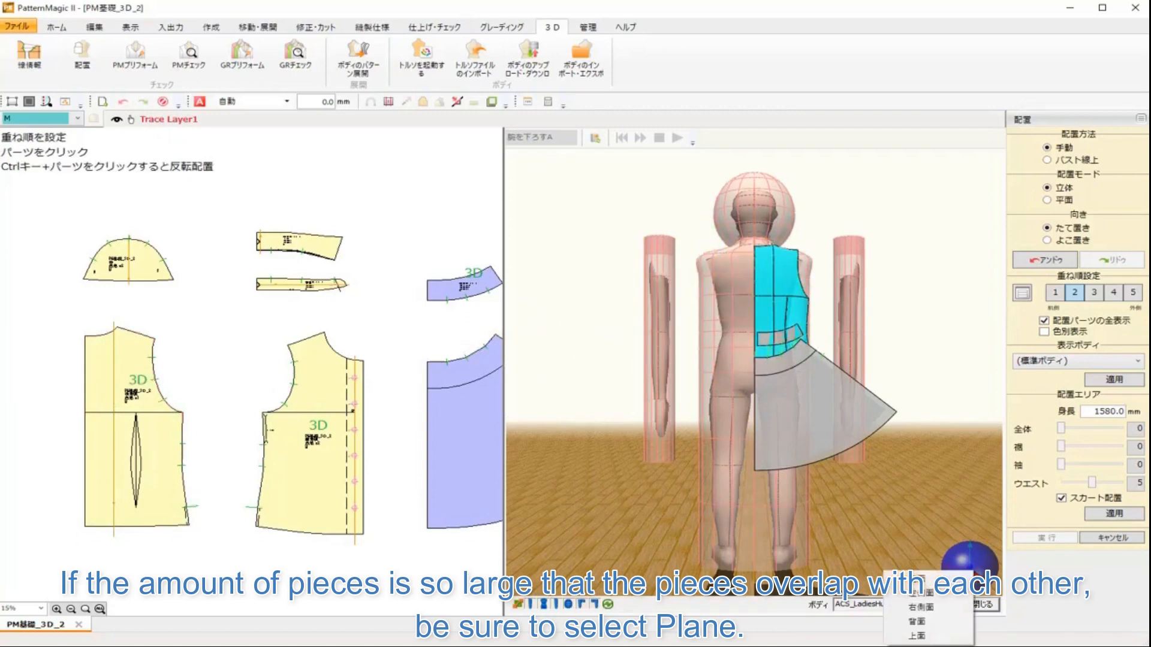
left_click(934, 610)
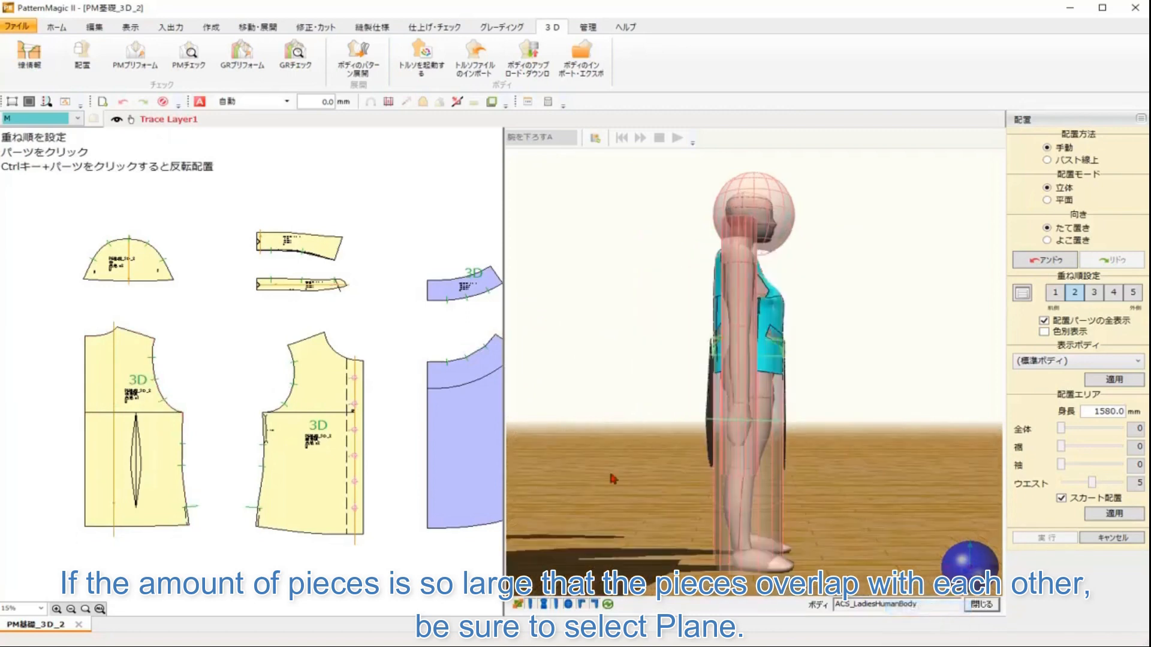
left_click(419, 276)
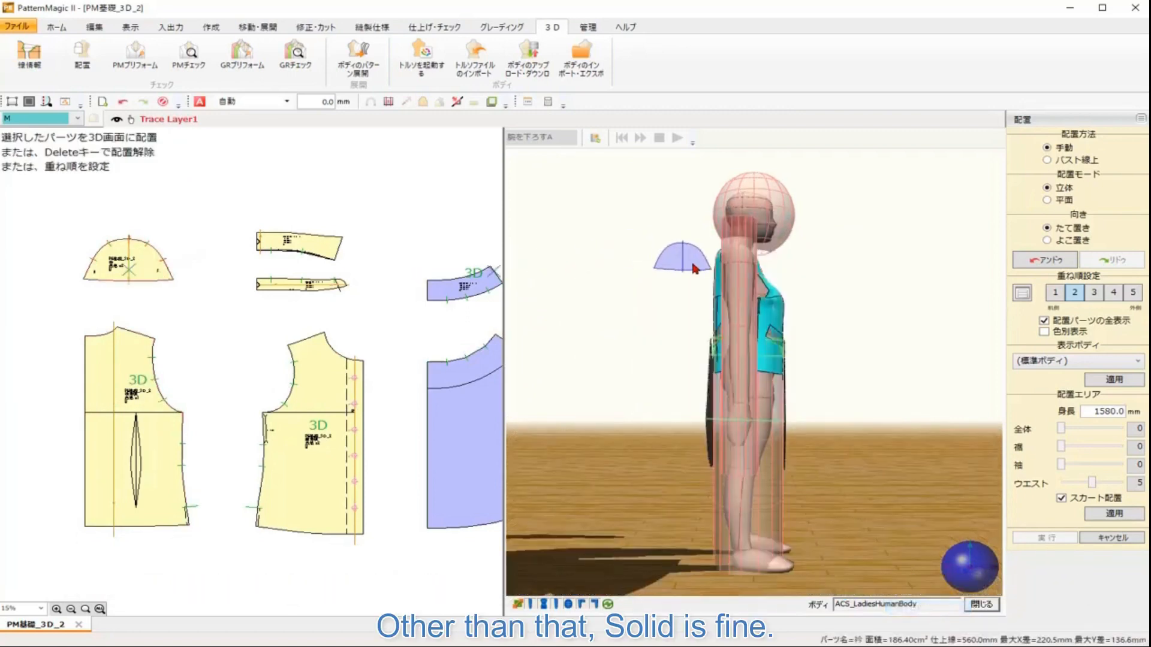
left_click(744, 275)
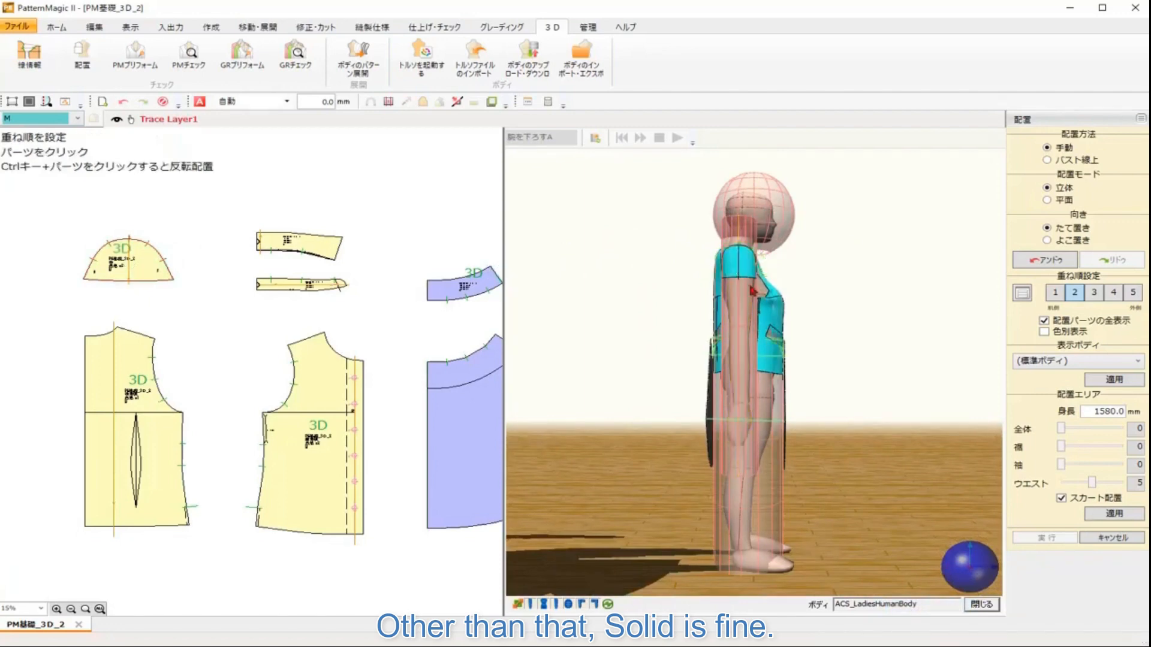
Step: Arrange the collar stand and then the upper collar piece around the back of the body's neck
right_click(966, 581)
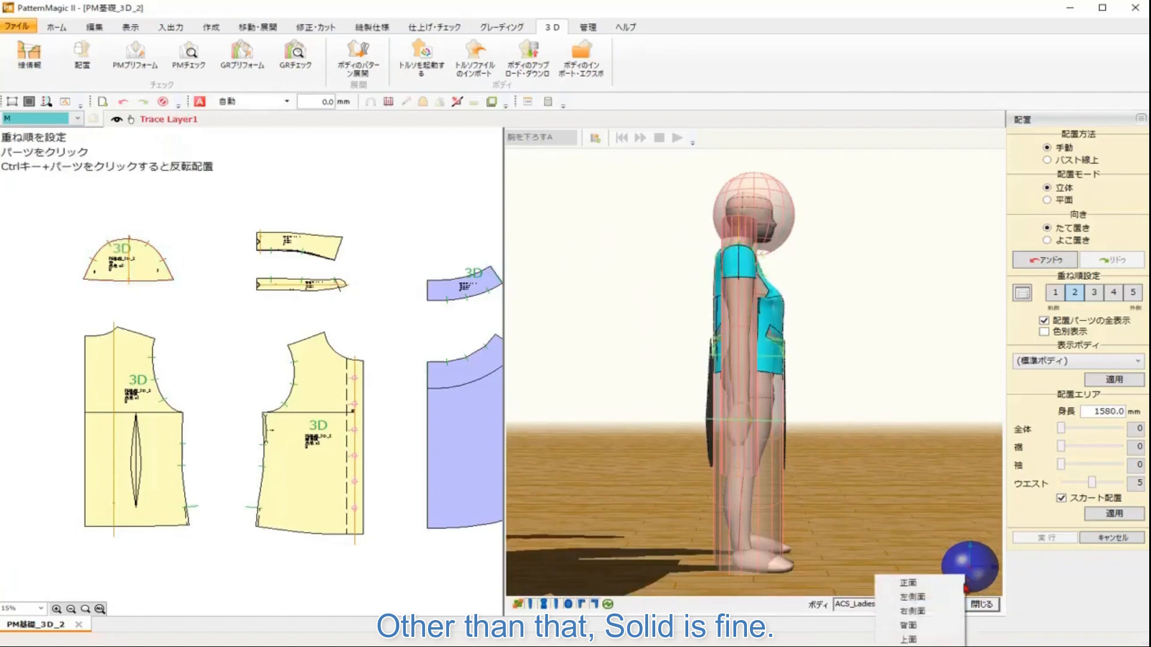
left_click(942, 631)
scroll(808, 273, "up", 5)
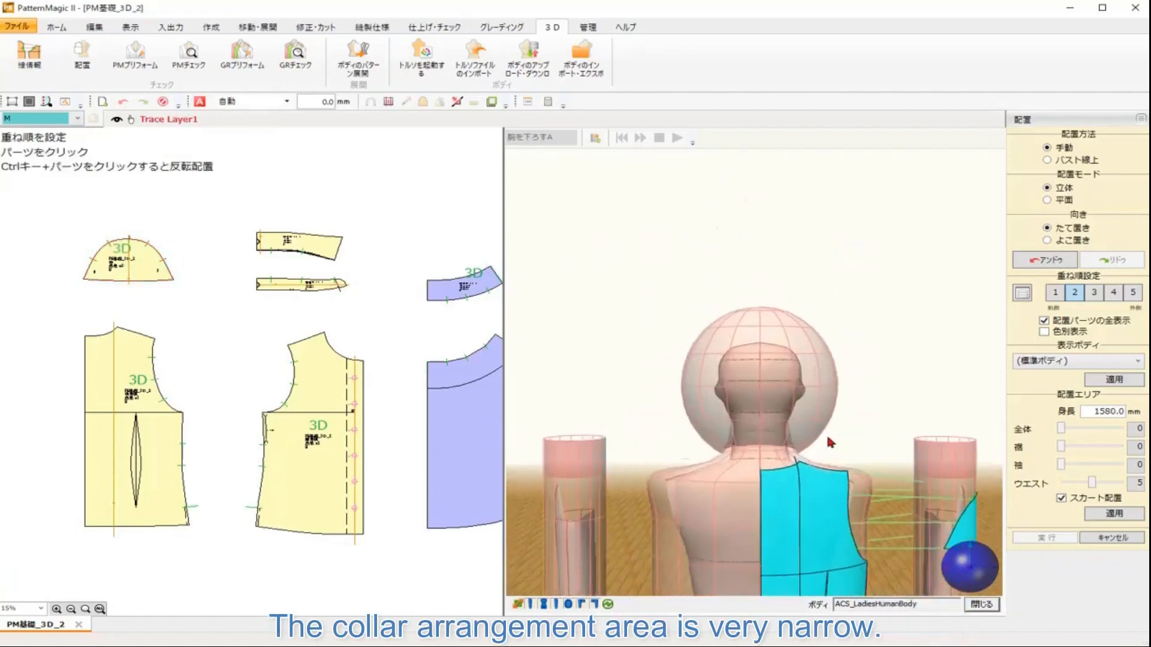
scroll(814, 334, "up", 2)
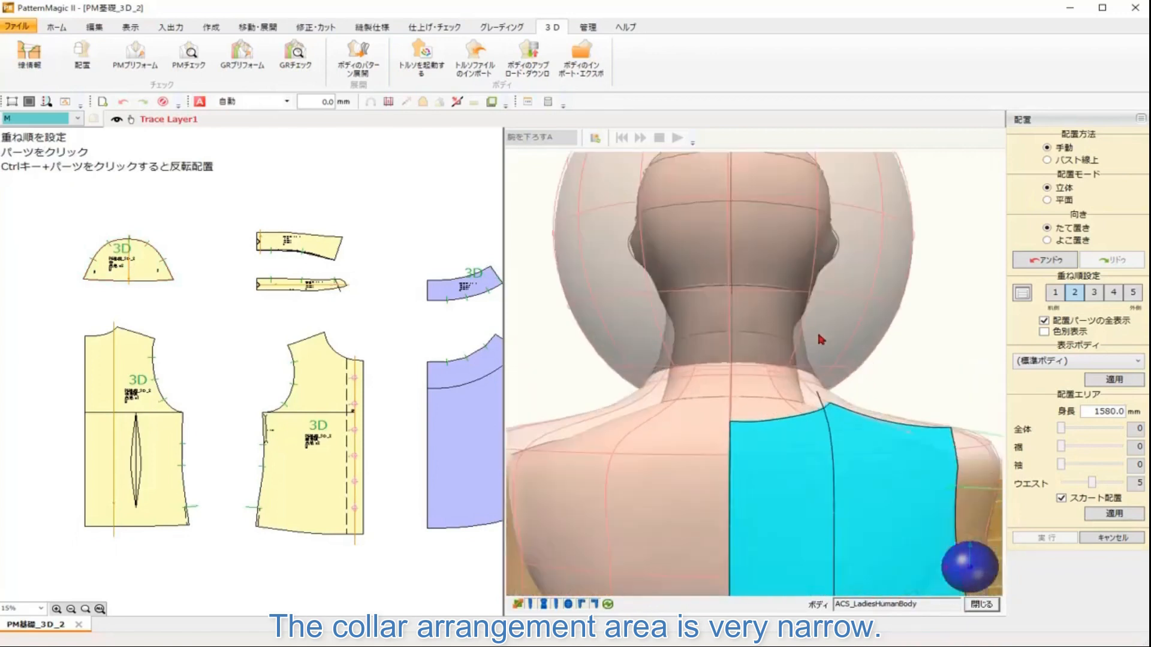
left_click(347, 284)
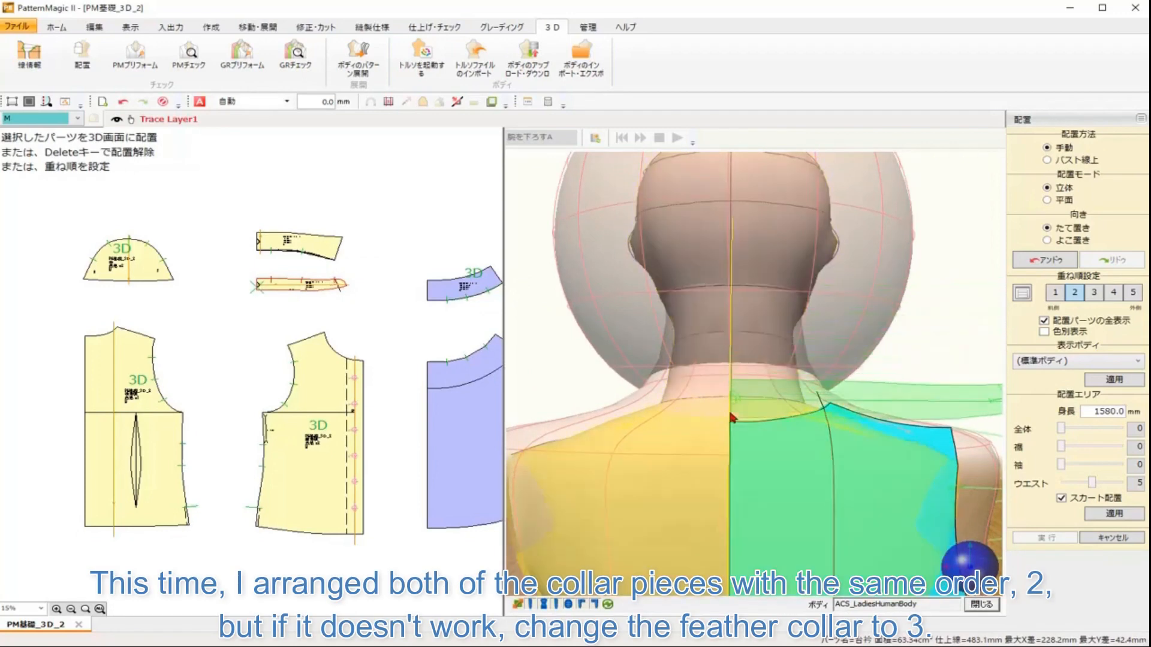
left_click(732, 375)
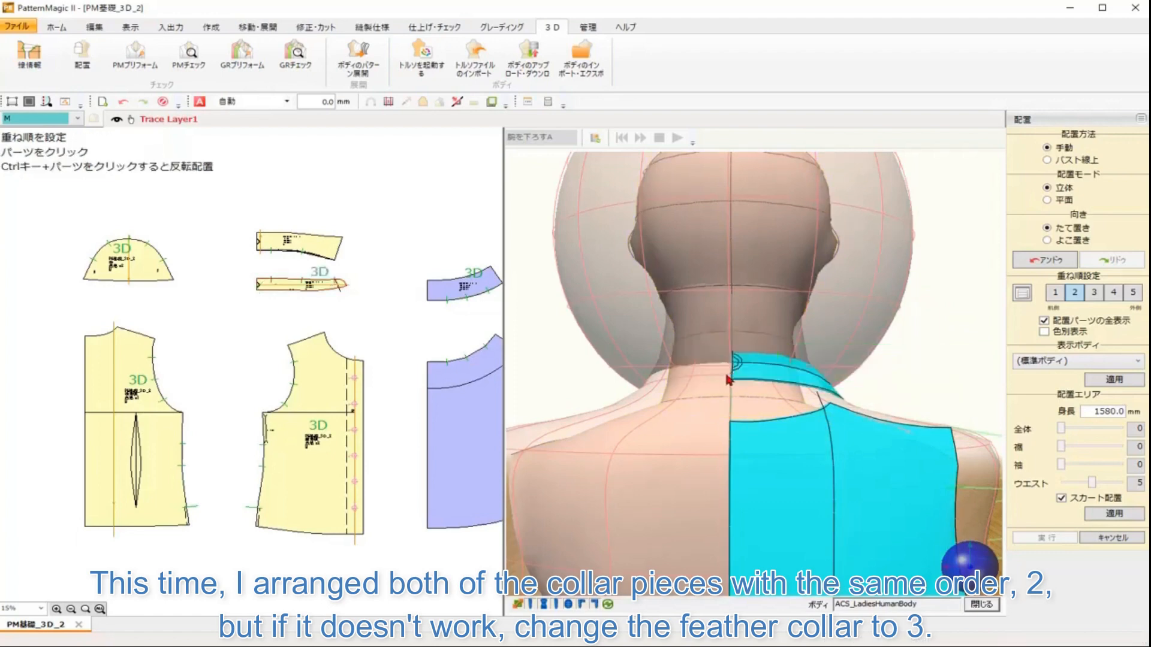
left_click(270, 243)
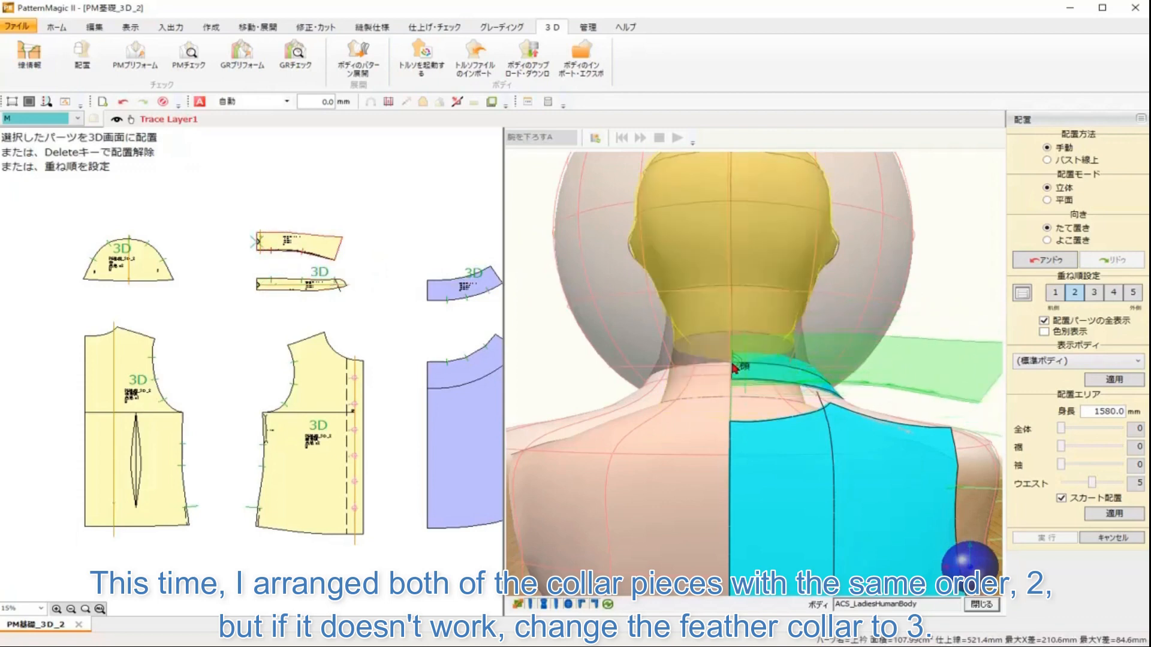
left_click(733, 366)
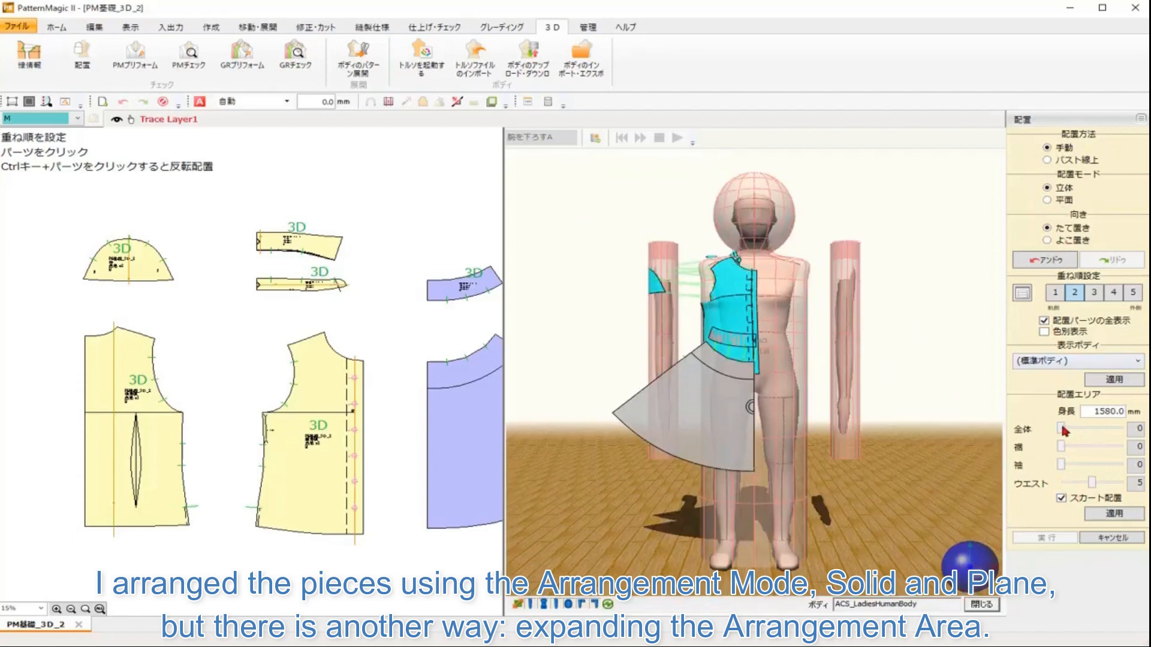
Step: Expand the arrangement area, setting the overall and hem values to 6 and applying each
left_click_drag(1061, 428, 1102, 429)
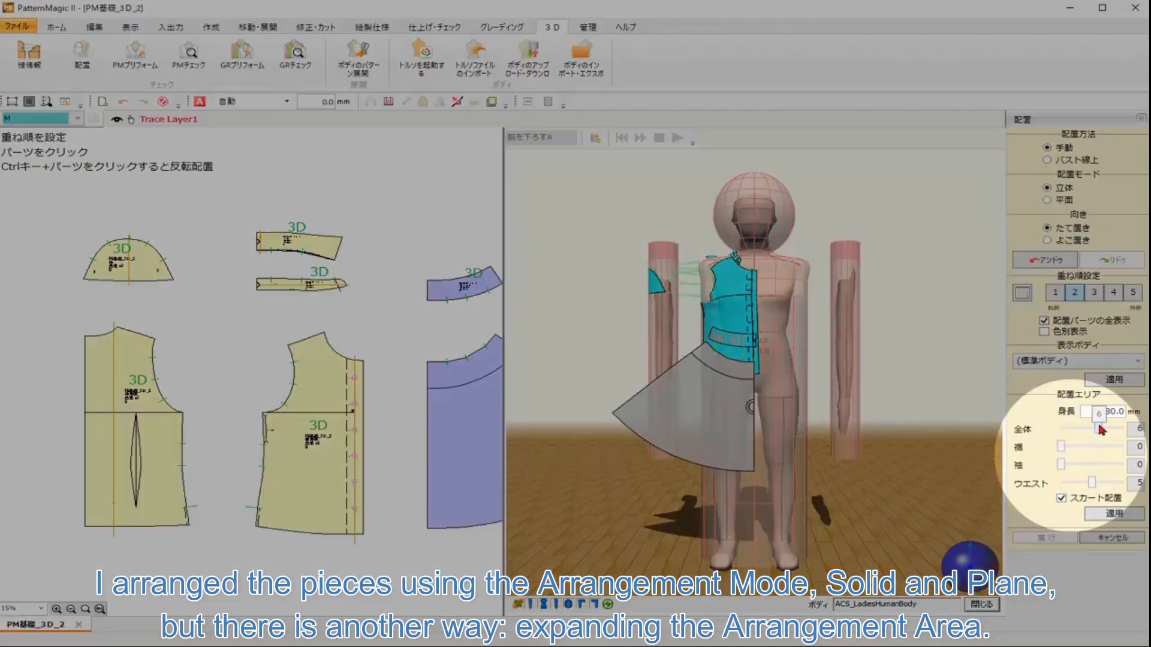
left_click(1131, 515)
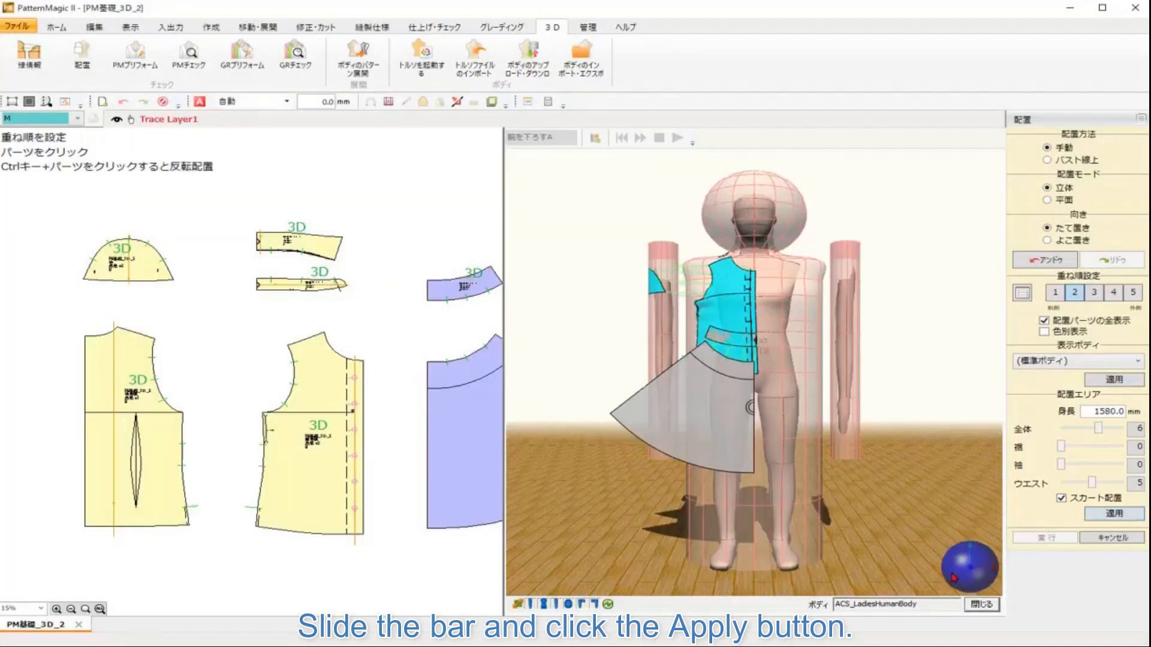
mouse_move(954, 579)
left_mouse_down()
mouse_move(1010, 568)
mouse_move(953, 571)
left_mouse_up()
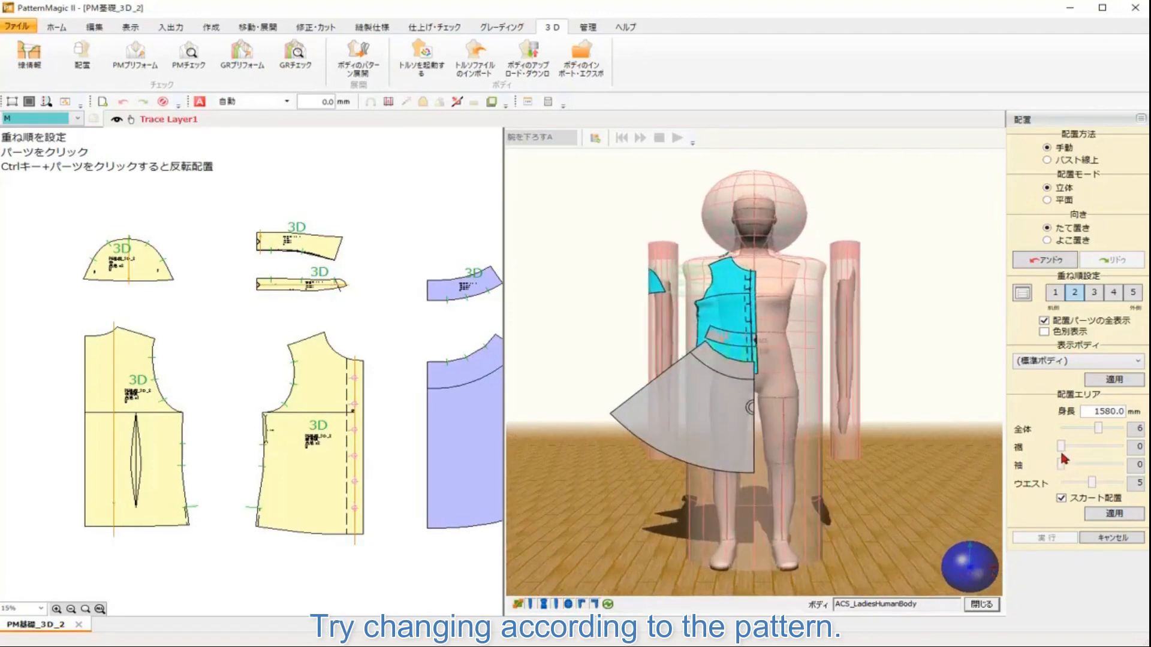
left_click_drag(1062, 449, 1098, 449)
left_click(1115, 516)
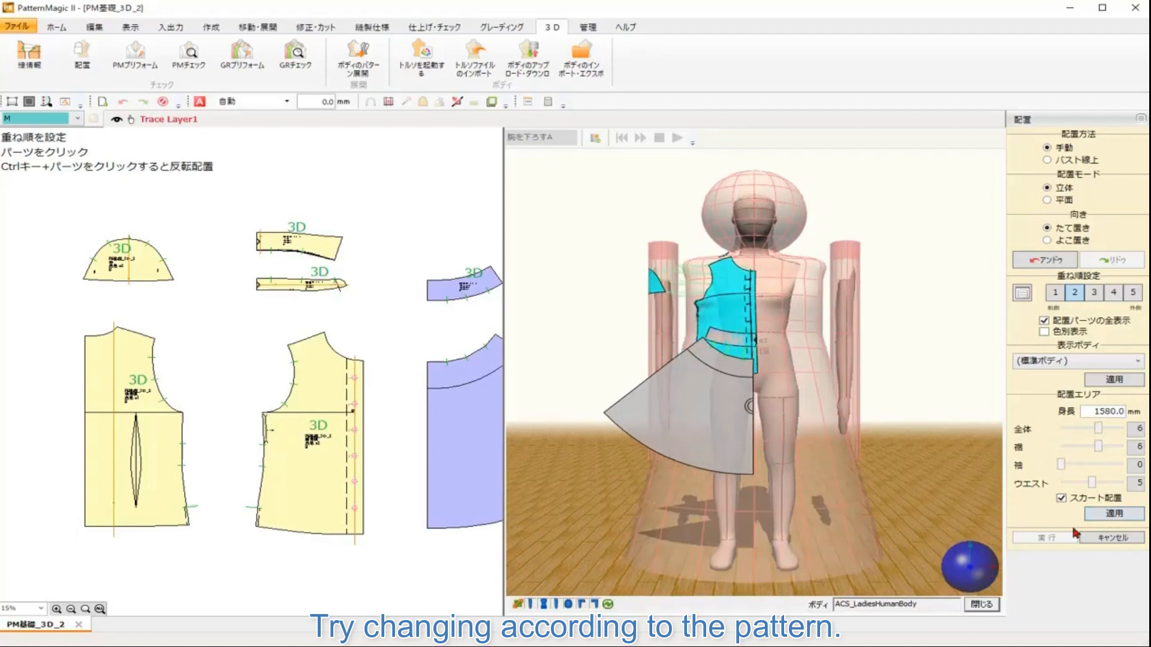
mouse_move(957, 564)
left_mouse_down()
mouse_move(1018, 566)
mouse_move(977, 569)
left_mouse_up()
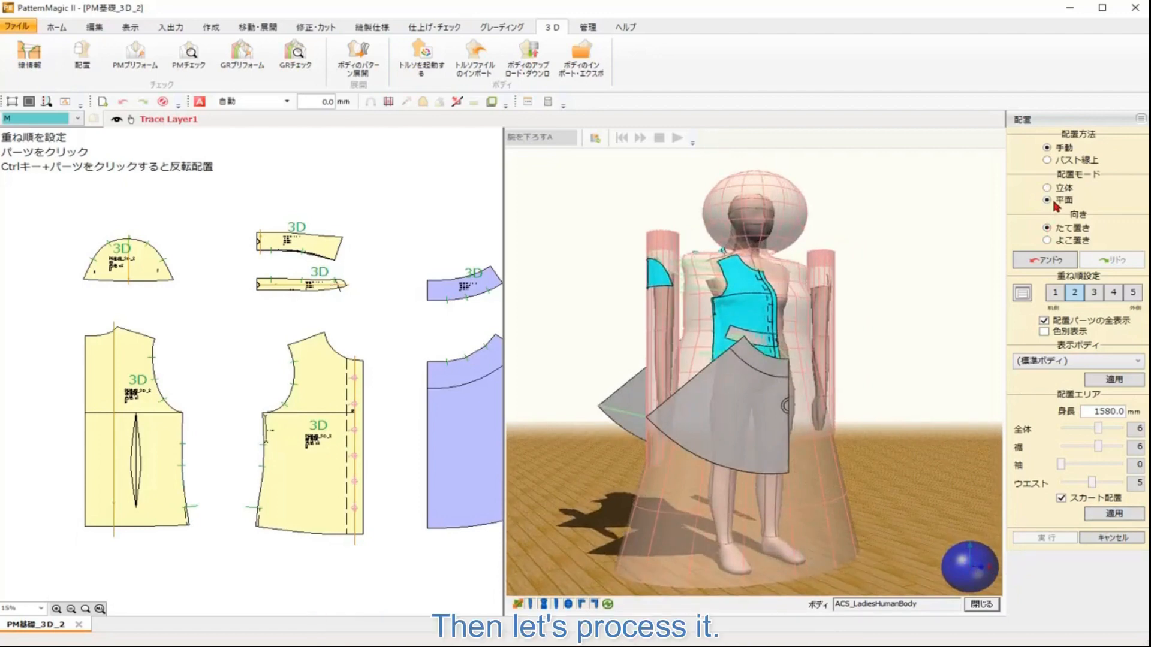
Step: Open PM Preform's line-fix tool and select the center lines of the front and back bodices
left_click(137, 65)
left_click(138, 65)
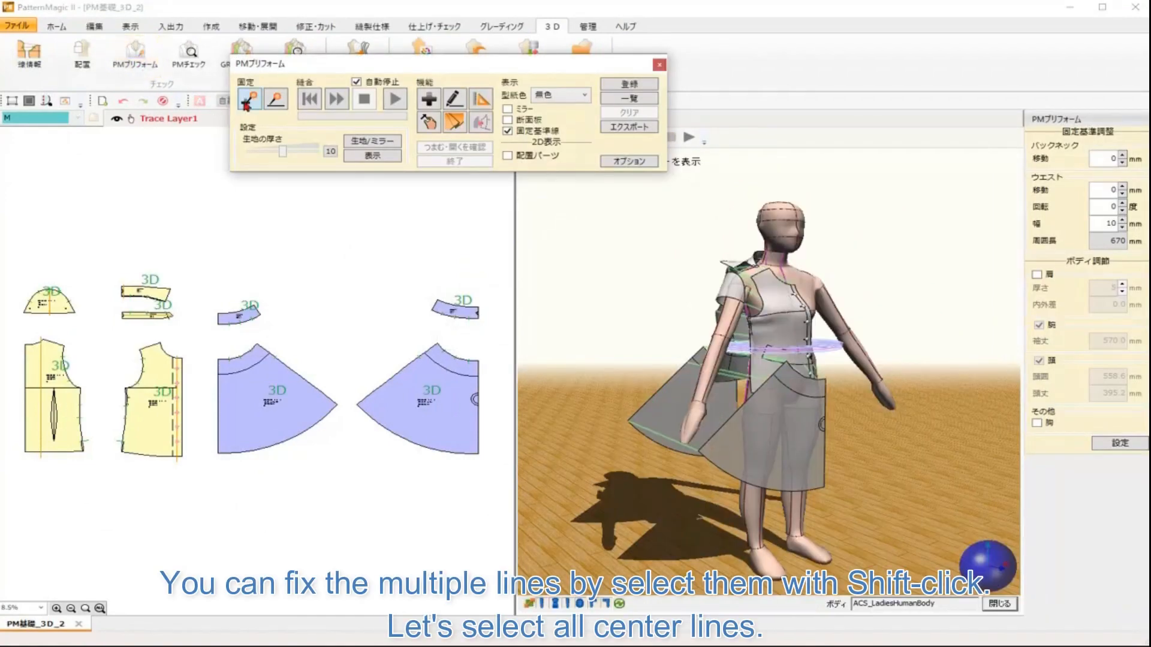
left_click(282, 107)
scroll(250, 368, "up", 3)
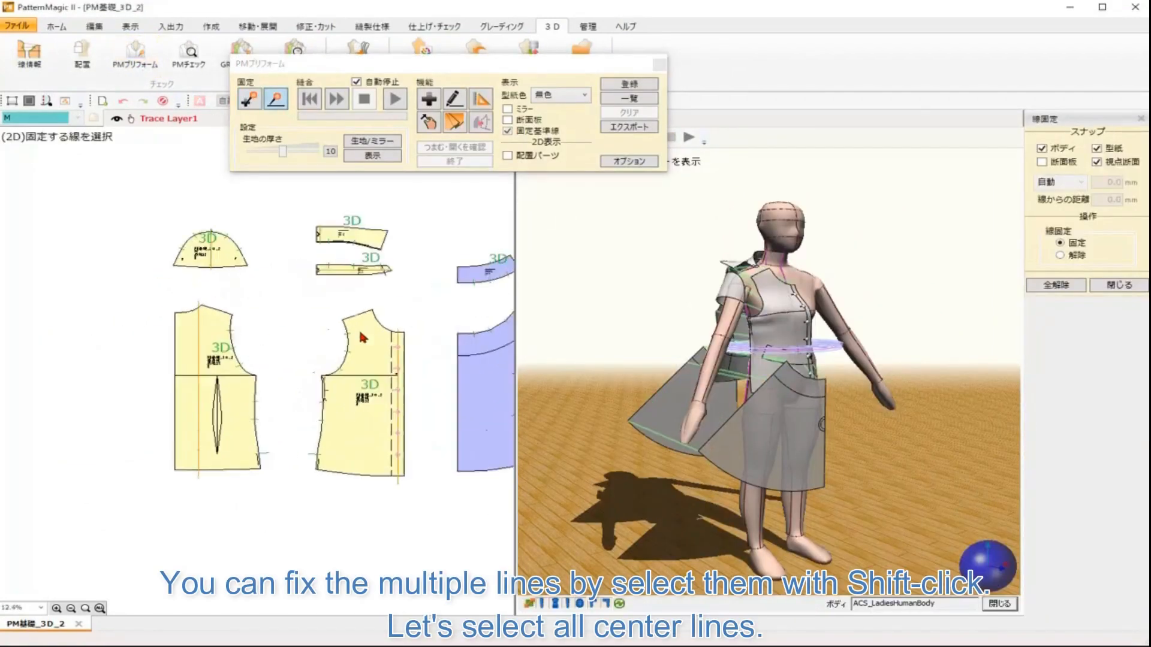
left_click(178, 414)
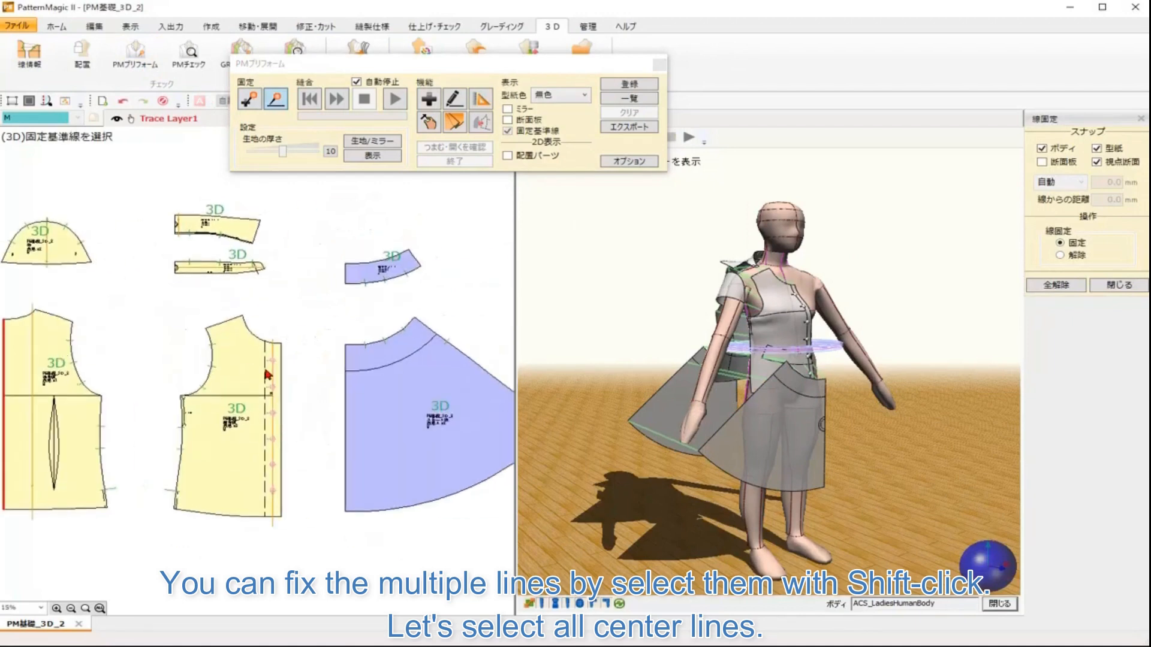
left_click(274, 372, "shift")
left_click(840, 398)
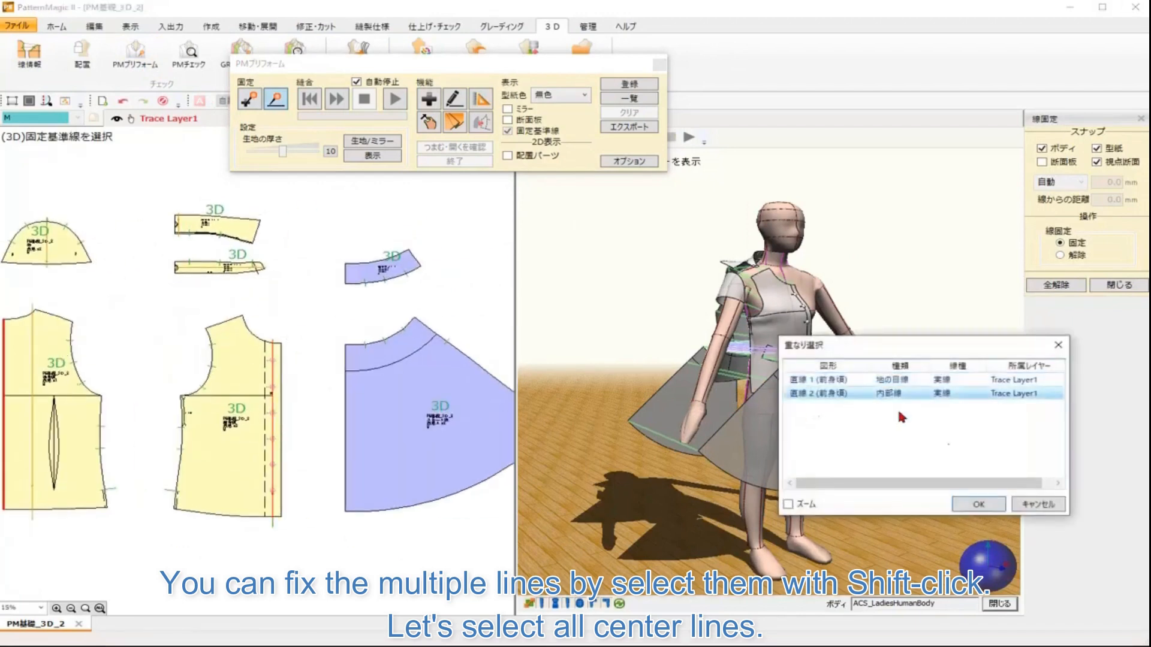
left_click(984, 505)
Step: Add the center lines of the collar pieces, waistbands and skirt pieces to the line selection
scroll(234, 332, "up", 3)
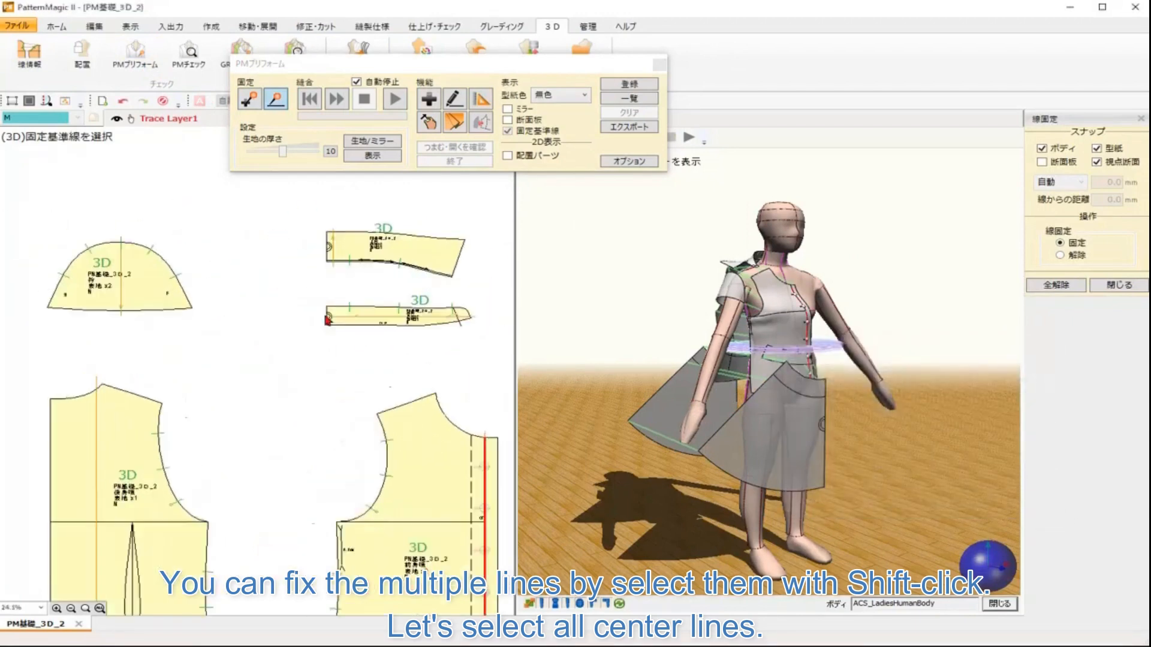
left_click_drag(193, 343, 288, 249)
left_click(127, 358, "shift")
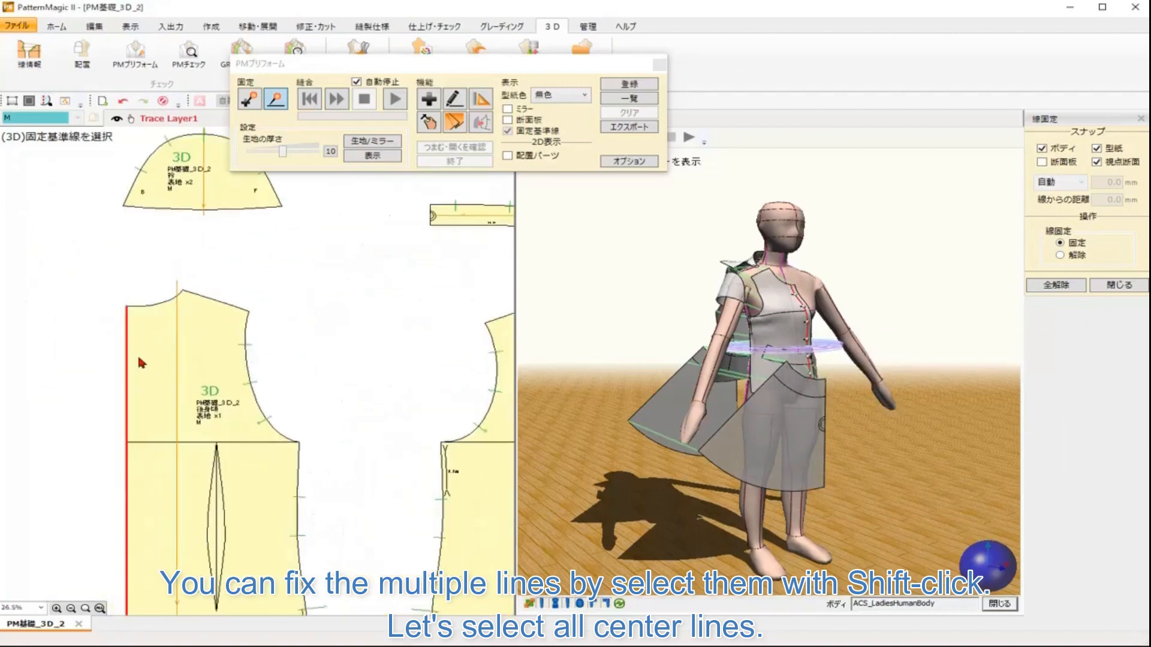
left_click_drag(431, 240, 284, 323)
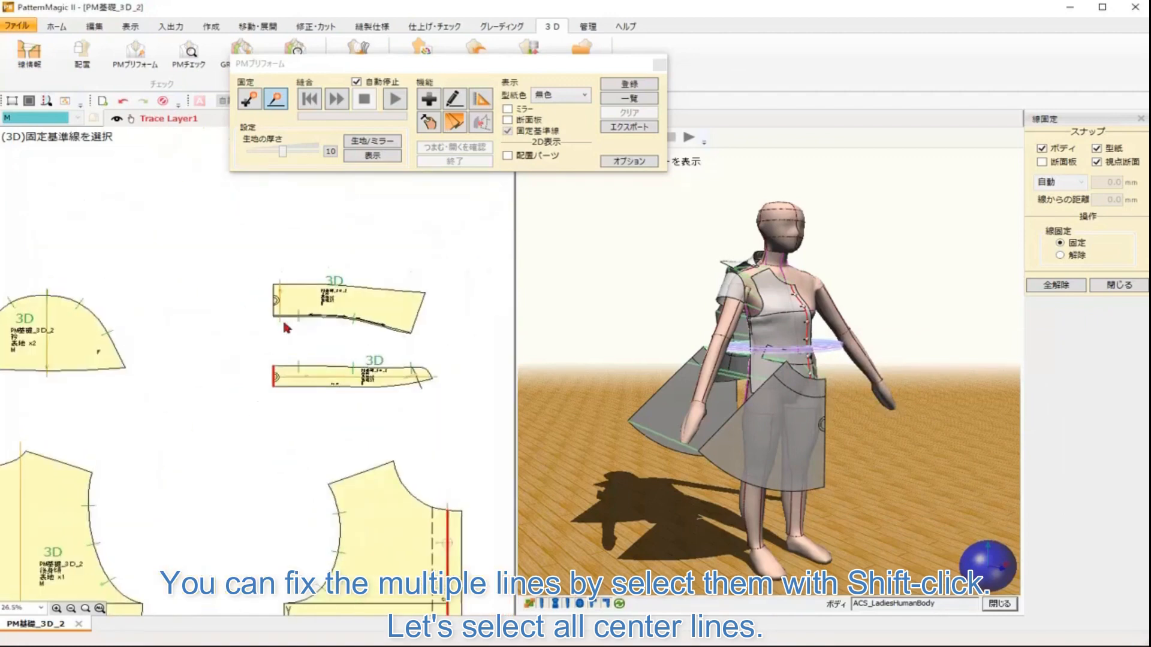
left_click(273, 293, "shift")
left_click_drag(367, 342, 75, 264)
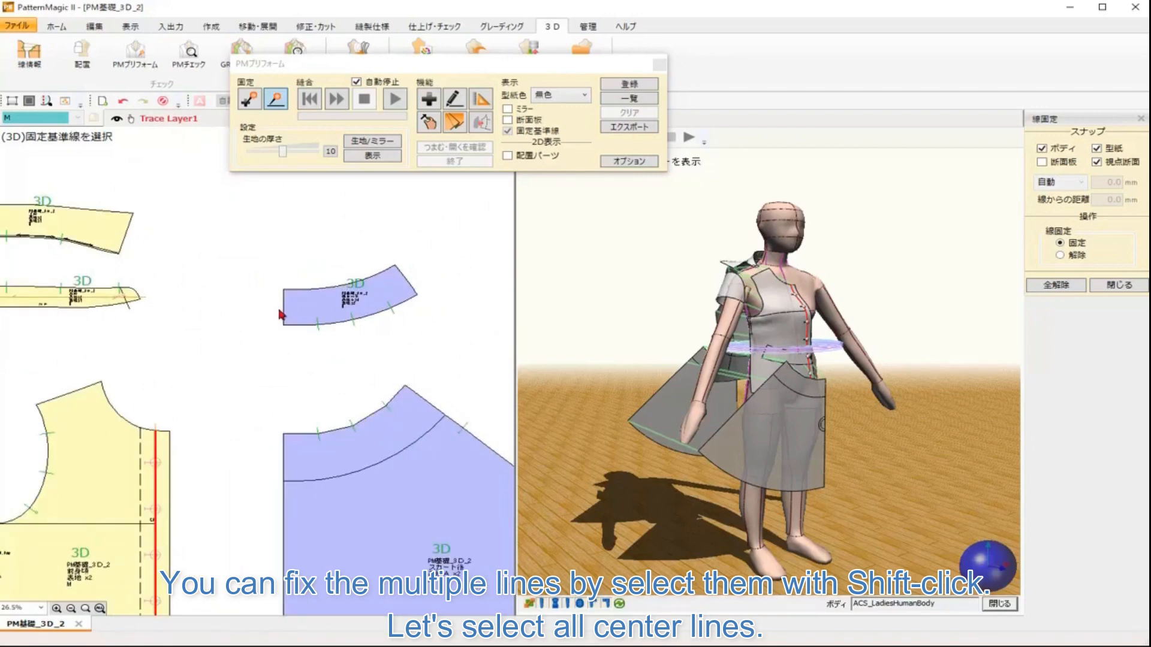
left_click(281, 313, "shift")
left_click(284, 452, "shift")
left_click_drag(429, 416, 142, 357)
left_click_drag(412, 364, 98, 406)
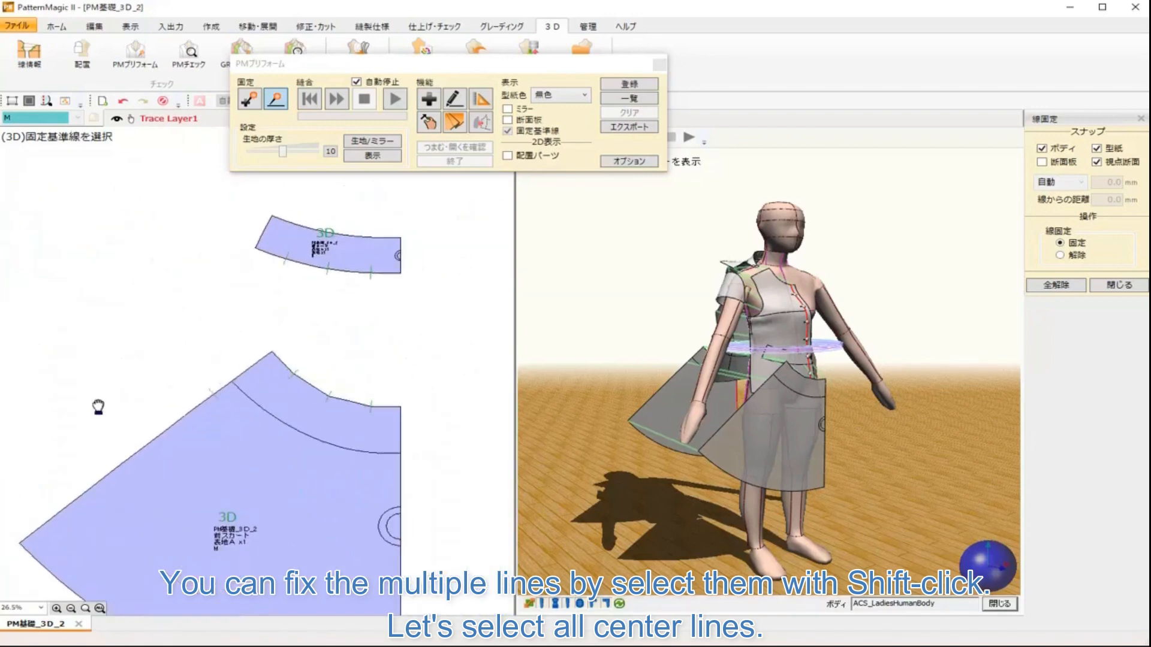
left_click(401, 271, "shift")
left_click(401, 421, "shift")
left_click_drag(448, 425, 411, 269)
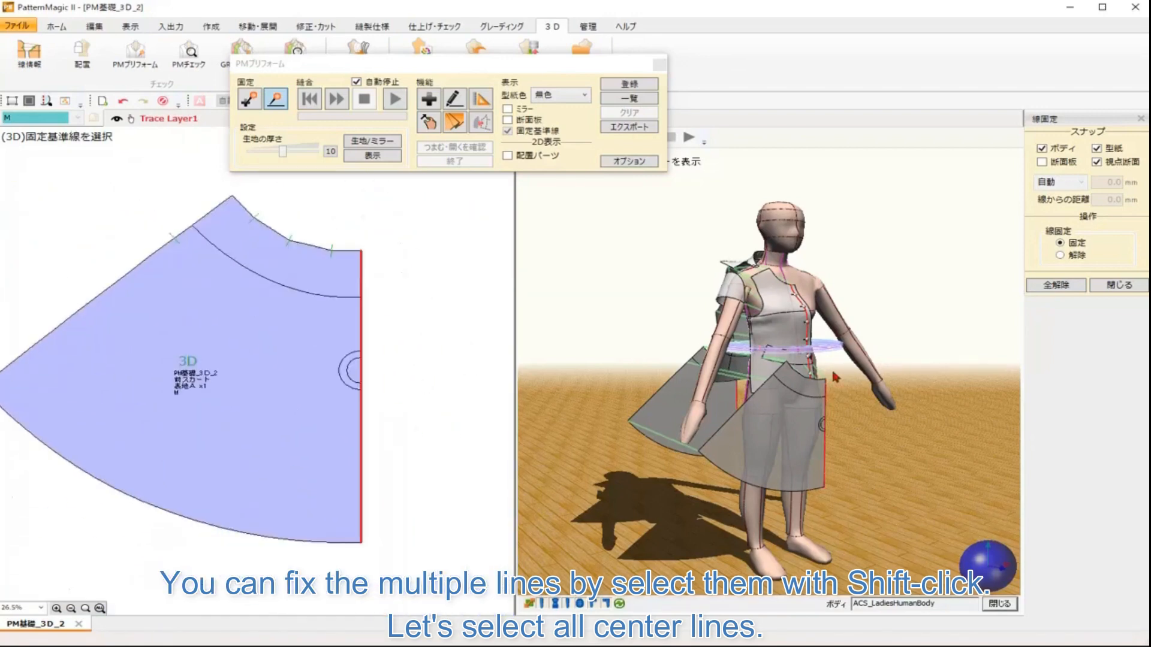
Step: Fix the selected center lines to the body's center front baseline
left_click_drag(994, 569, 945, 569)
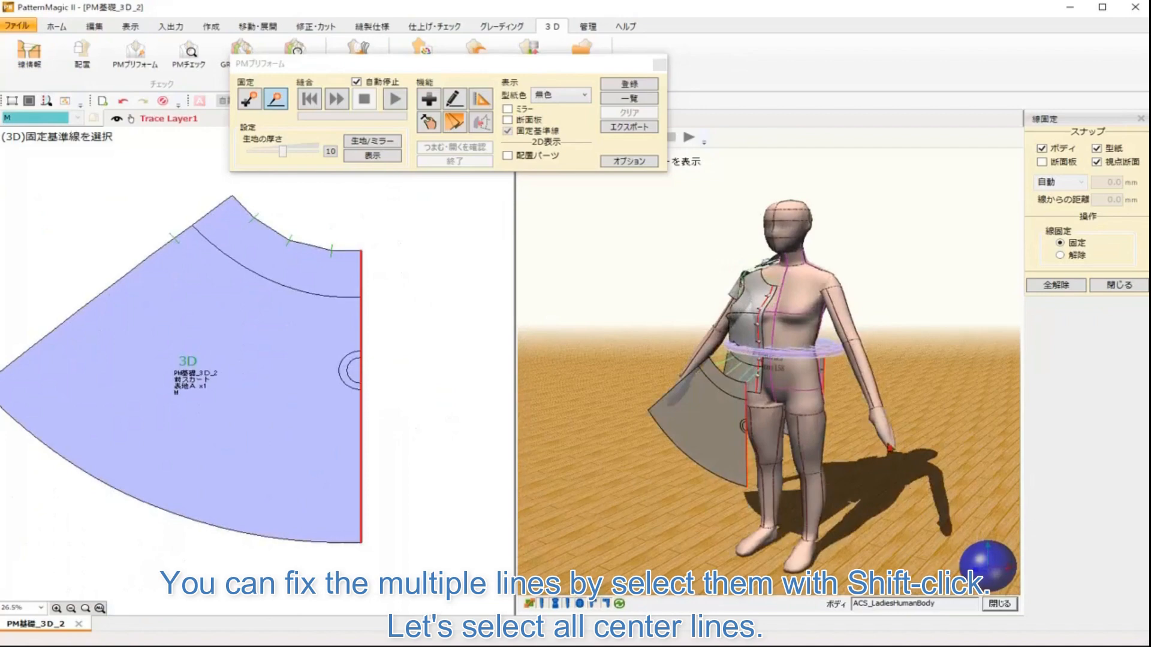
left_click(784, 275)
left_click(563, 355)
Step: Select the waist lines of the two skirt waistband pieces for line fixing
left_click_drag(994, 572, 954, 557)
scroll(929, 424, "up", 3)
left_click_drag(932, 426, 934, 464)
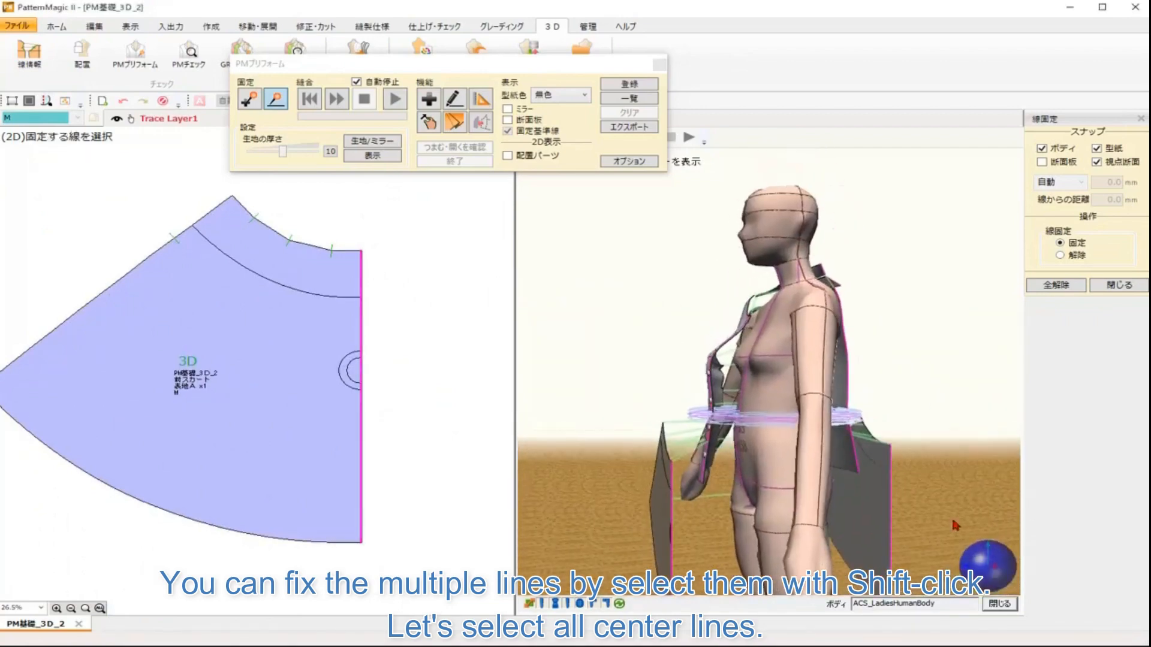
left_click_drag(967, 567, 985, 581)
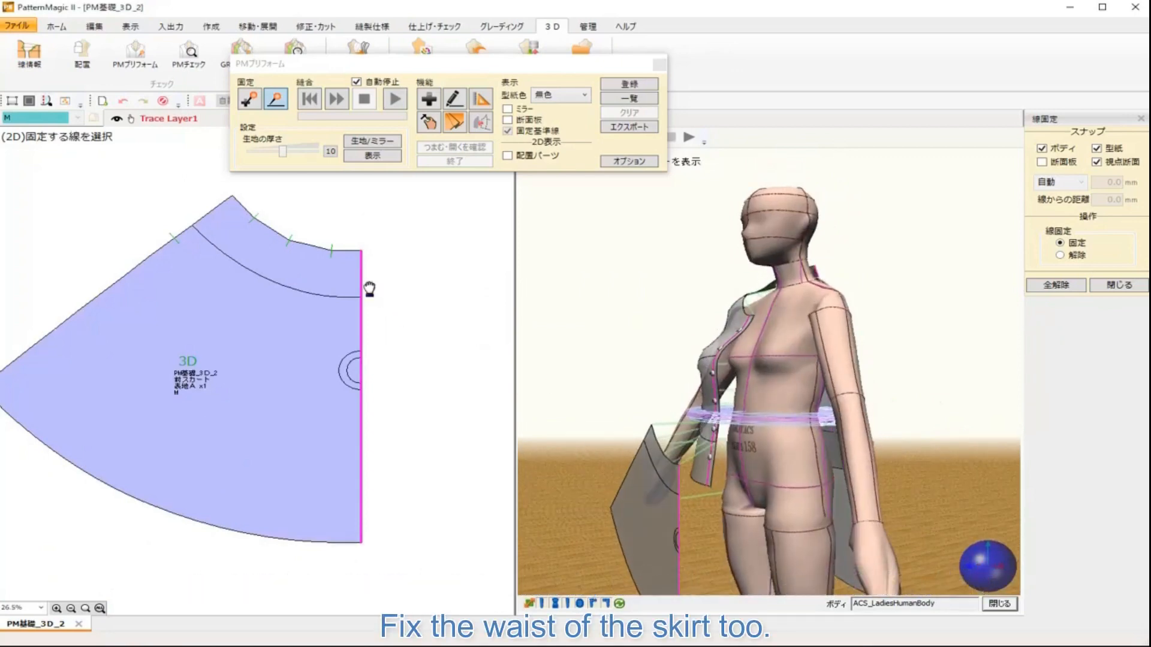
left_click_drag(370, 288, 443, 484)
left_click(432, 279)
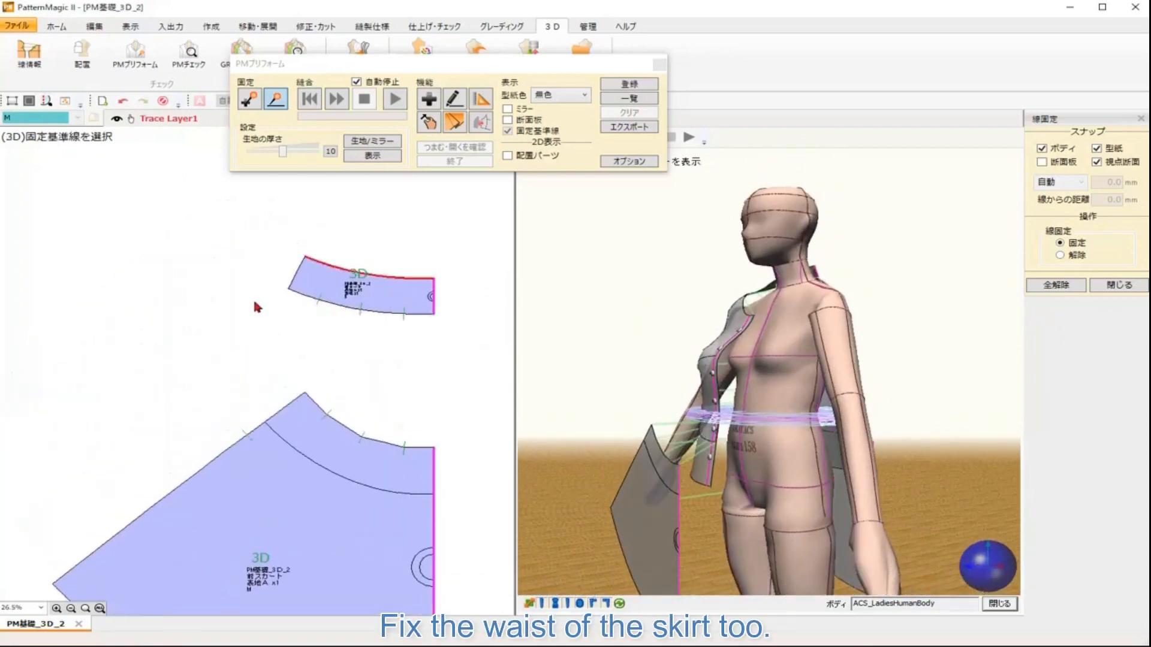
left_click_drag(124, 311, 364, 335)
left_click_drag(42, 348, 282, 355)
left_click_drag(168, 354, 336, 351)
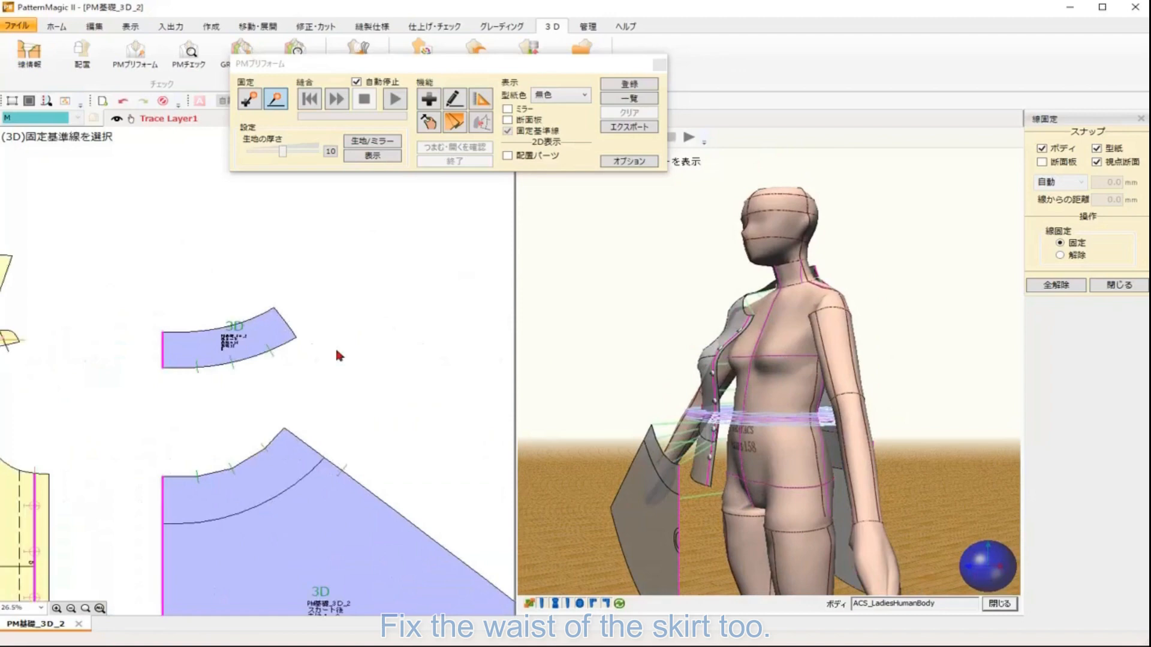
left_click(176, 331)
Step: Fix the selected waistband waist lines to the body's waist fix baseline disc
left_click_drag(405, 354, 110, 339)
left_click_drag(346, 361, 207, 361)
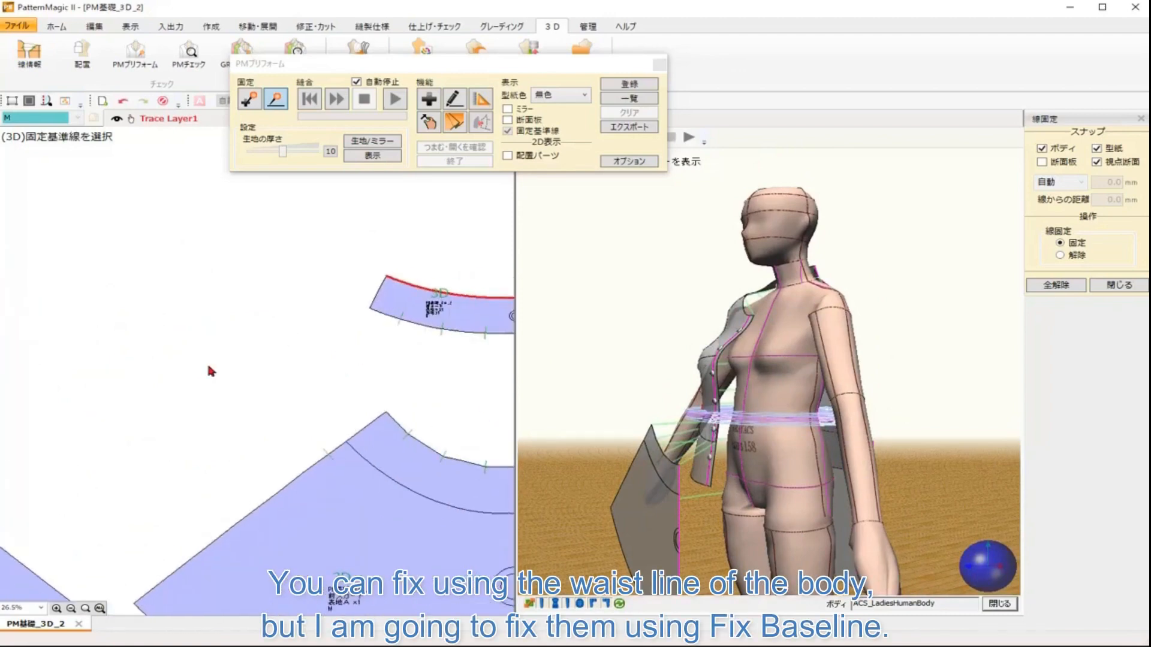
scroll(240, 360, "down", 2)
scroll(257, 341, "down", 1)
left_click_drag(268, 329, 320, 330)
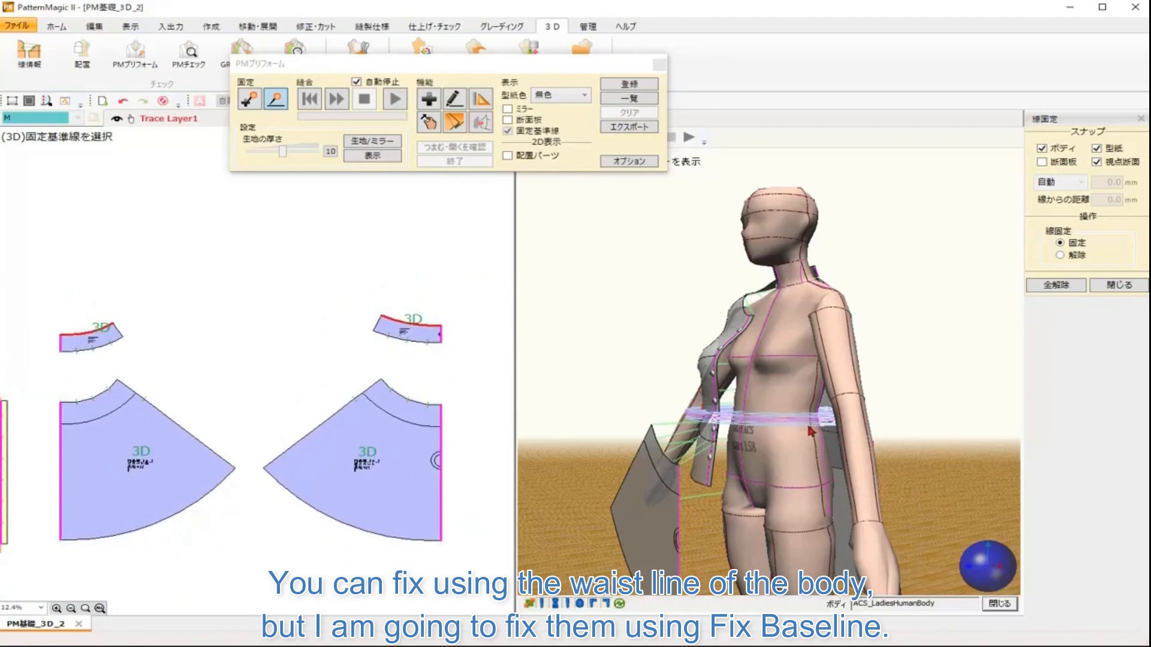
left_click_drag(971, 565, 984, 570)
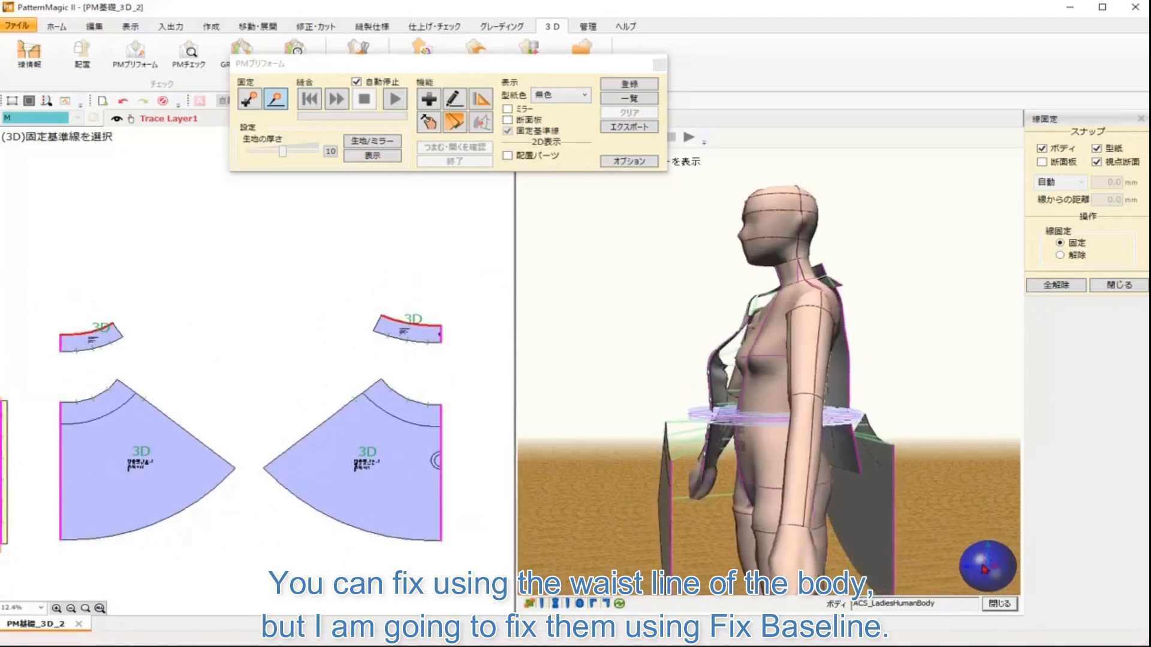
left_click(843, 419)
Step: Open the fix baseline adjustment and set the waist baseline's move value to -10 mm
left_click(276, 102)
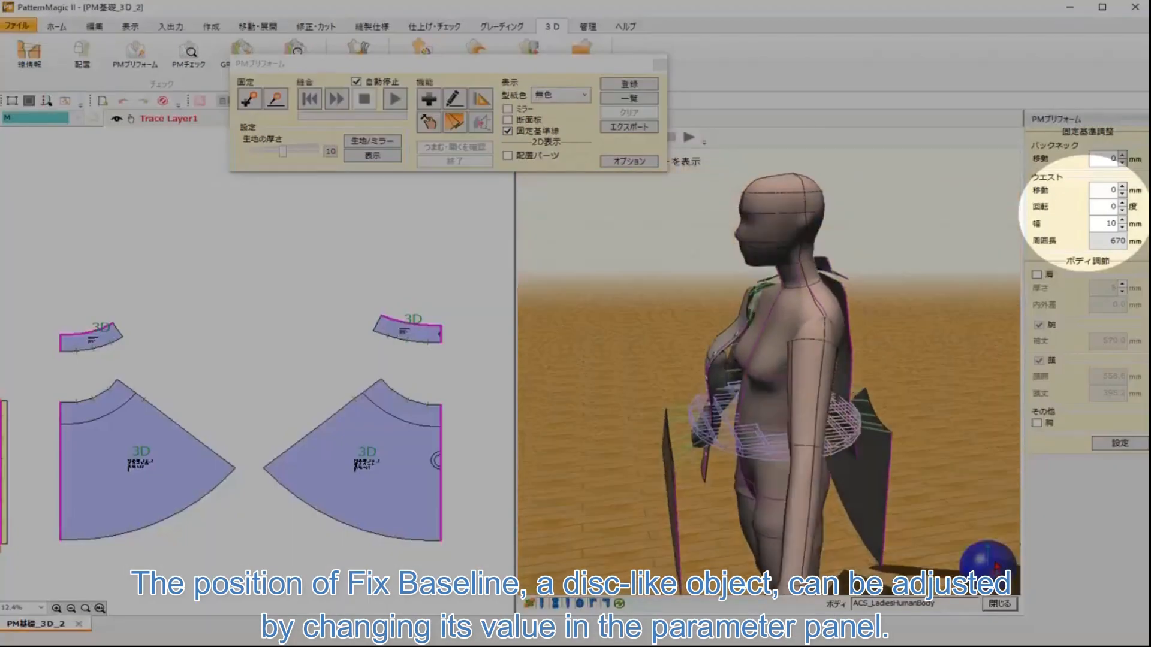
left_click_drag(997, 566, 992, 546)
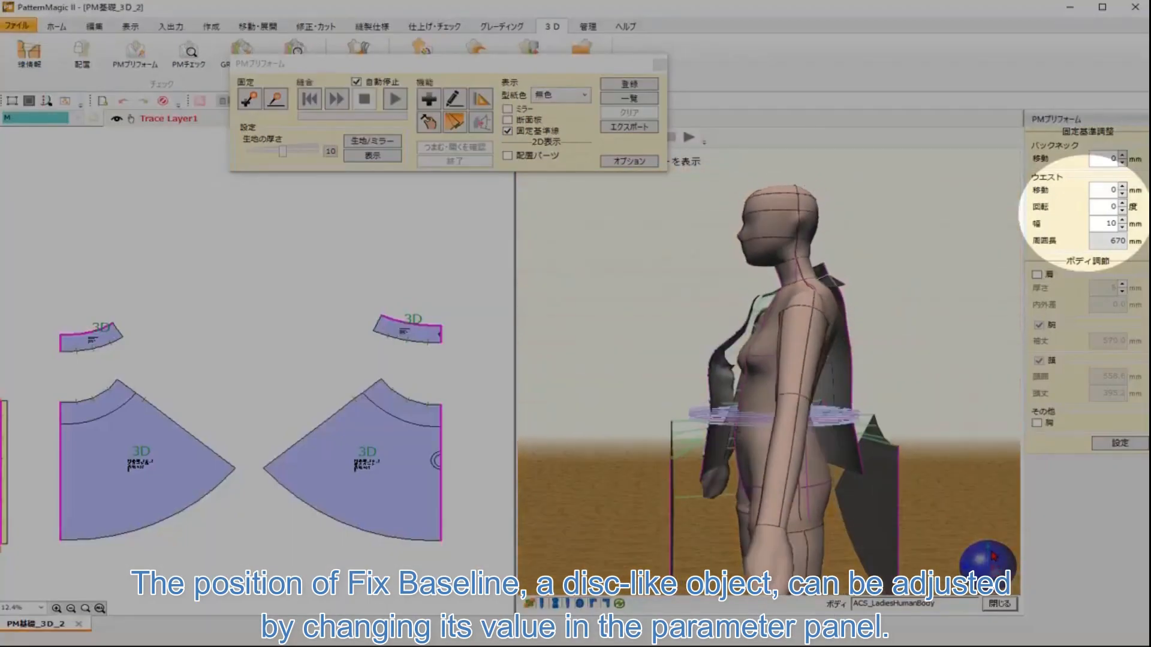
scroll(951, 494, "up", 5)
left_click_drag(936, 467, 894, 370)
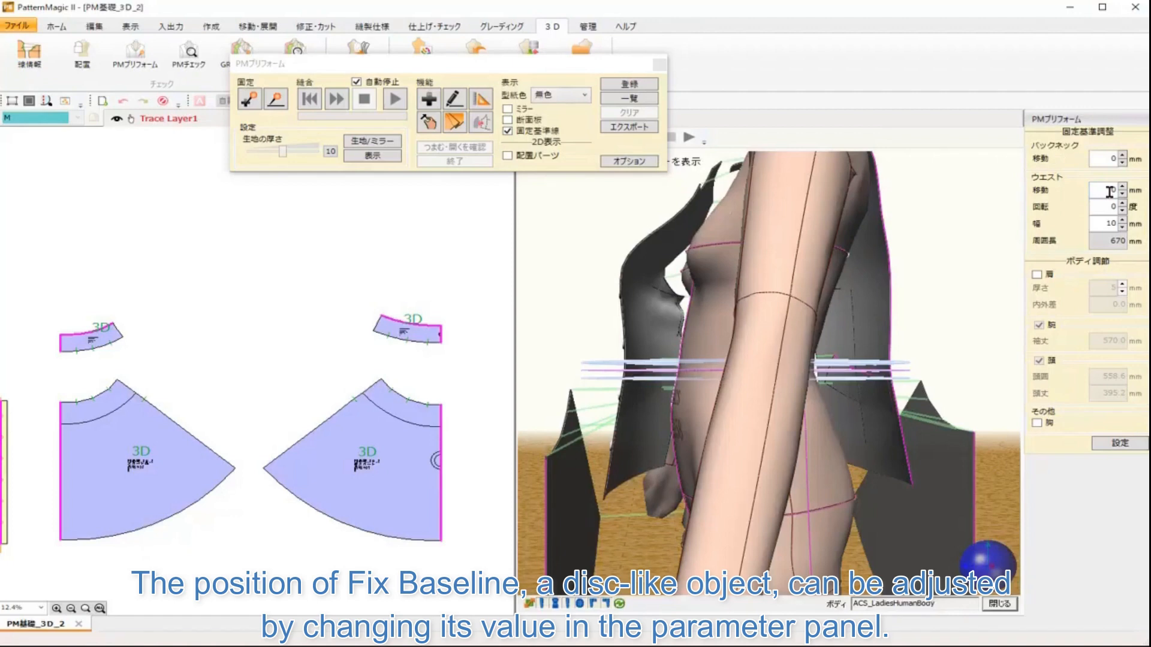
double_click(1110, 192)
type("-10")
key("Return")
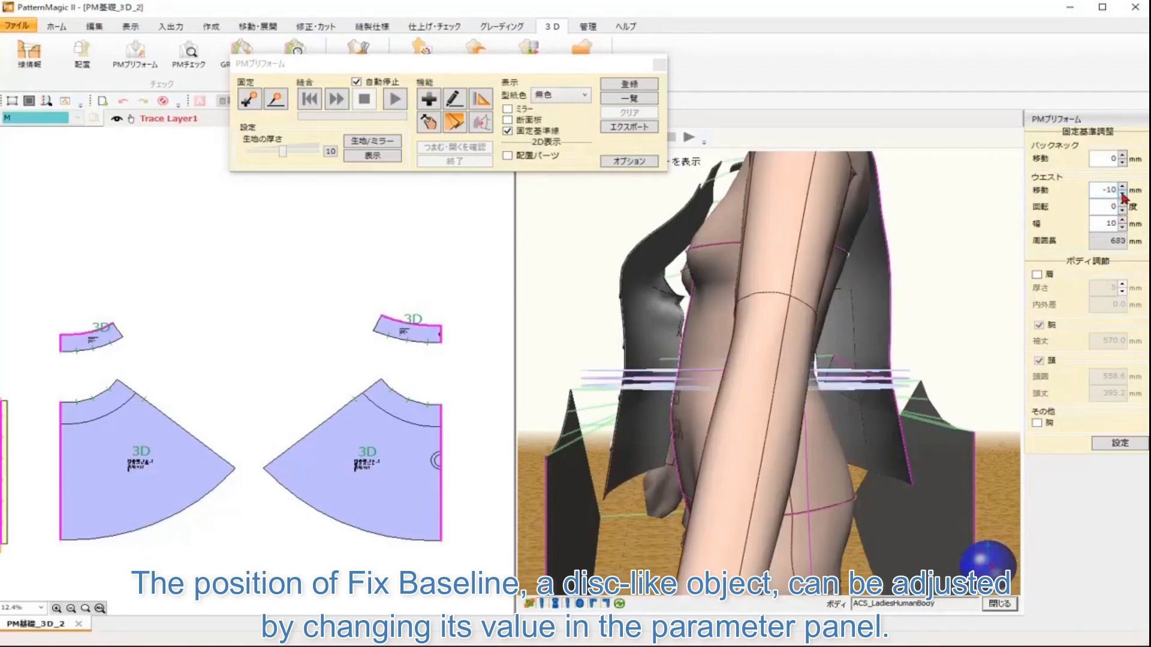
Step: Nudge the waist baseline's move to -12 mm and set its rotation to 3 degrees
left_click(1122, 187)
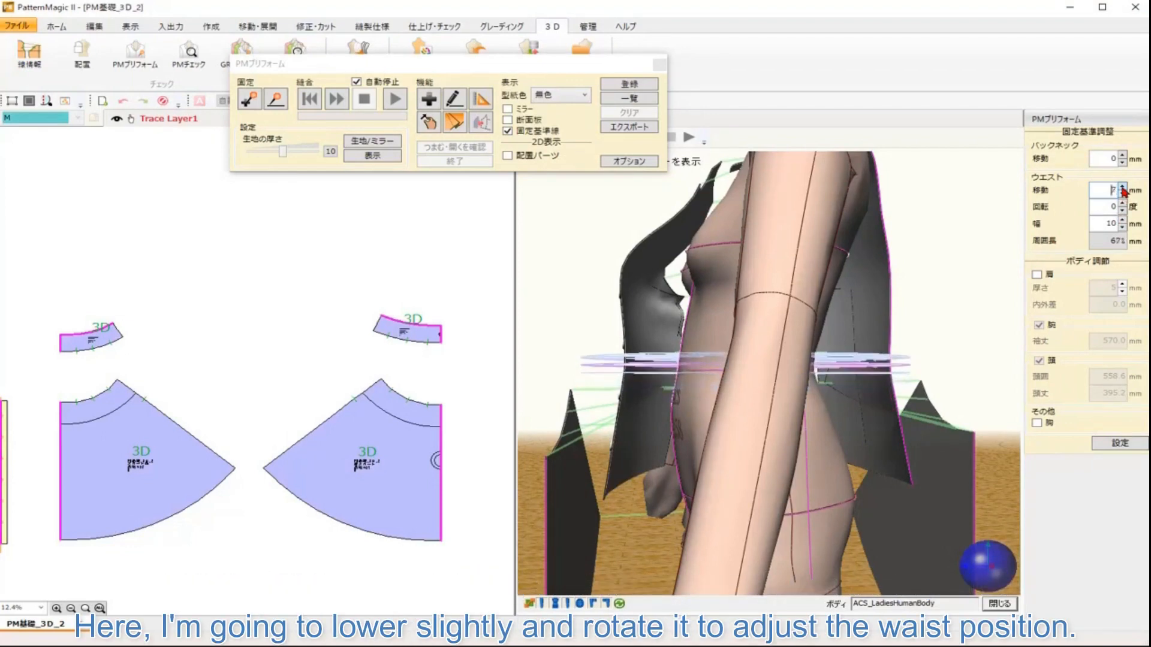
left_click(1122, 196)
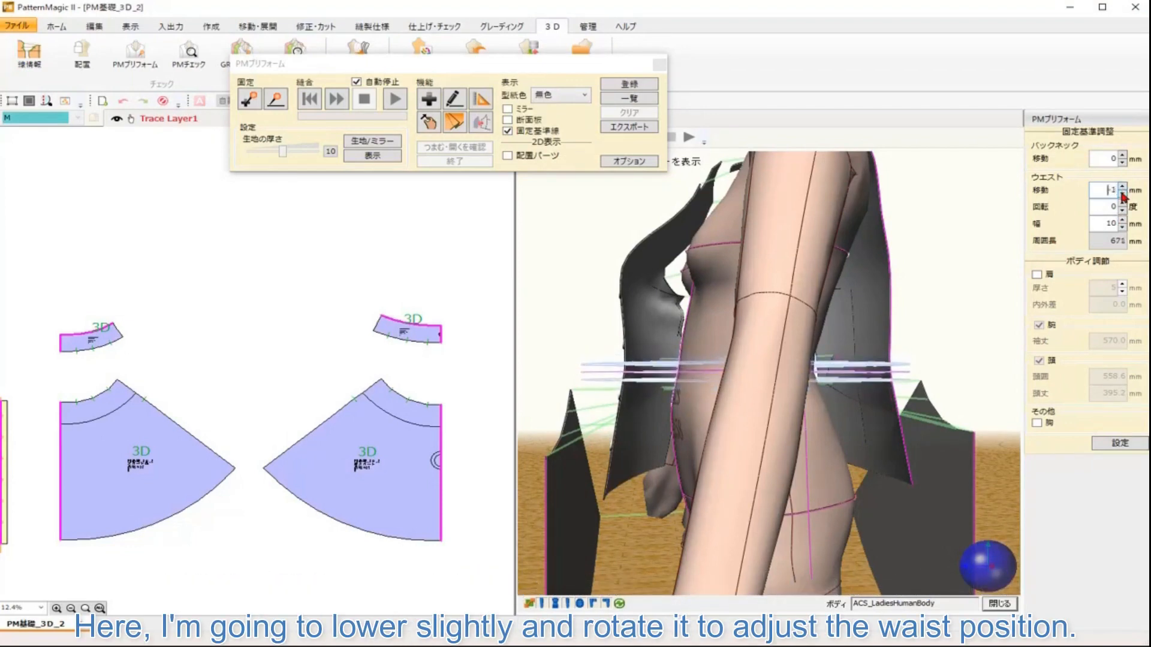
left_click(1123, 197)
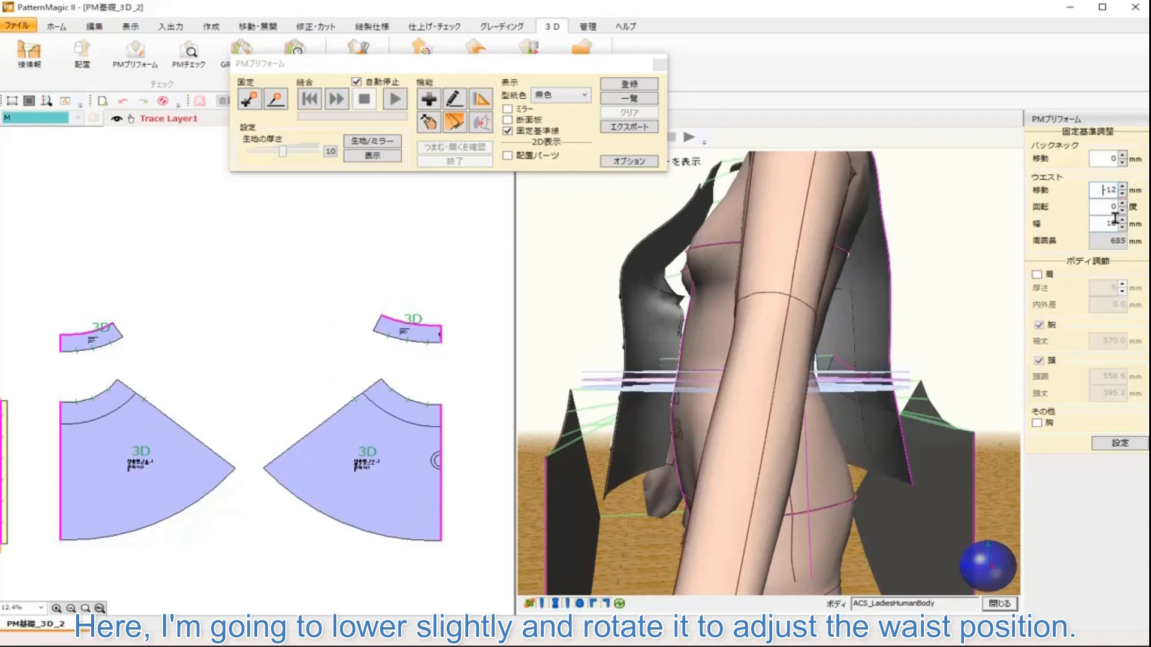
left_click(1122, 210)
left_click(1123, 204)
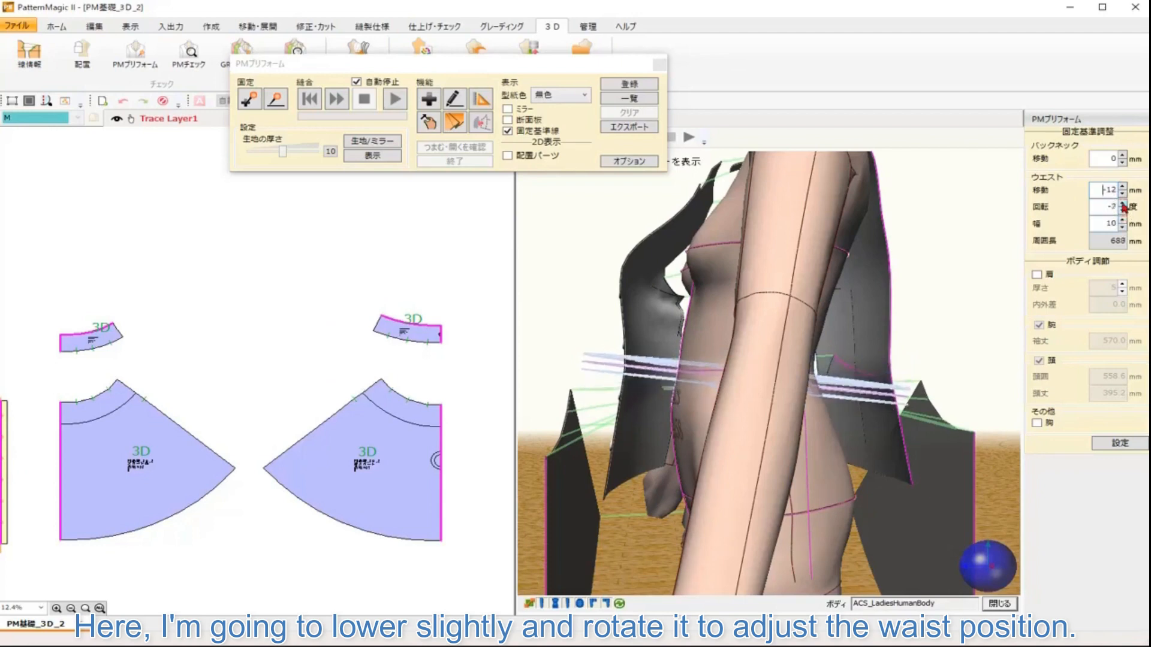
left_click(1123, 204)
left_click(1123, 204)
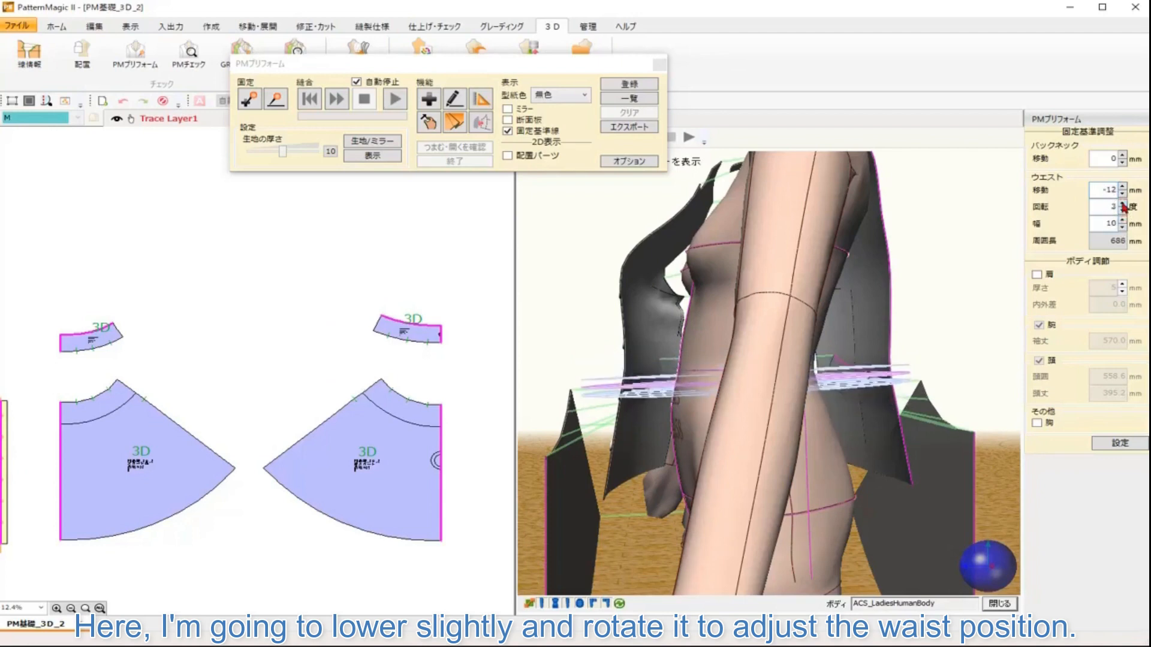
Step: Set the waist baseline's move value back to -10 mm
double_click(1117, 191)
type("-10")
left_click(1114, 208)
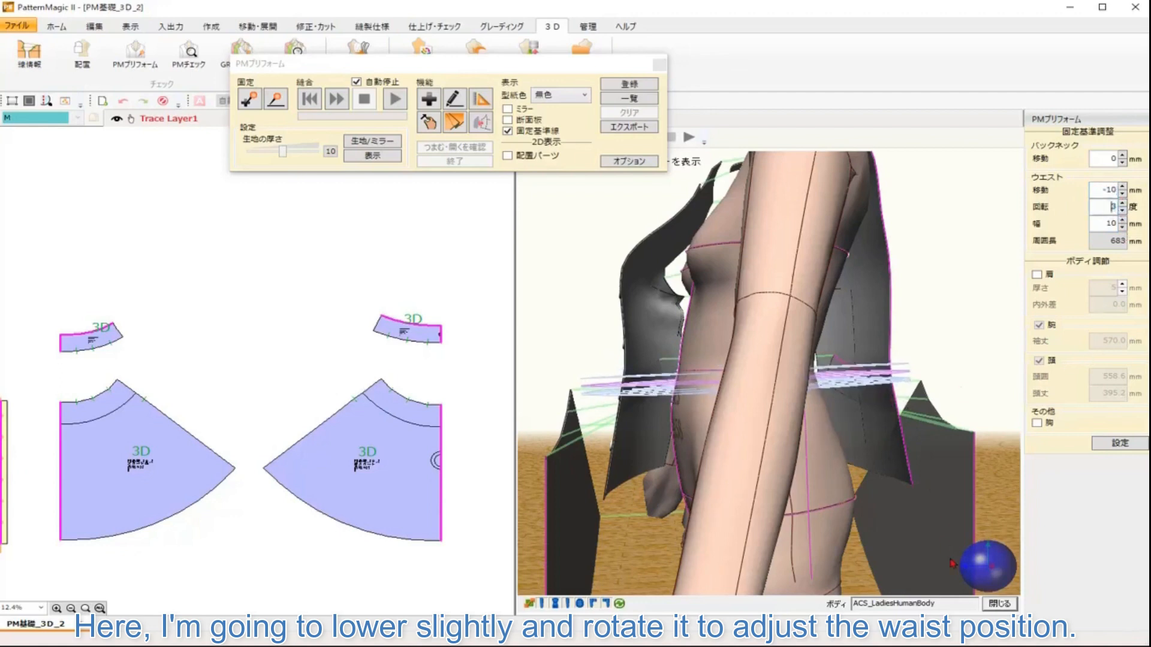
left_click_drag(953, 564, 296, 348)
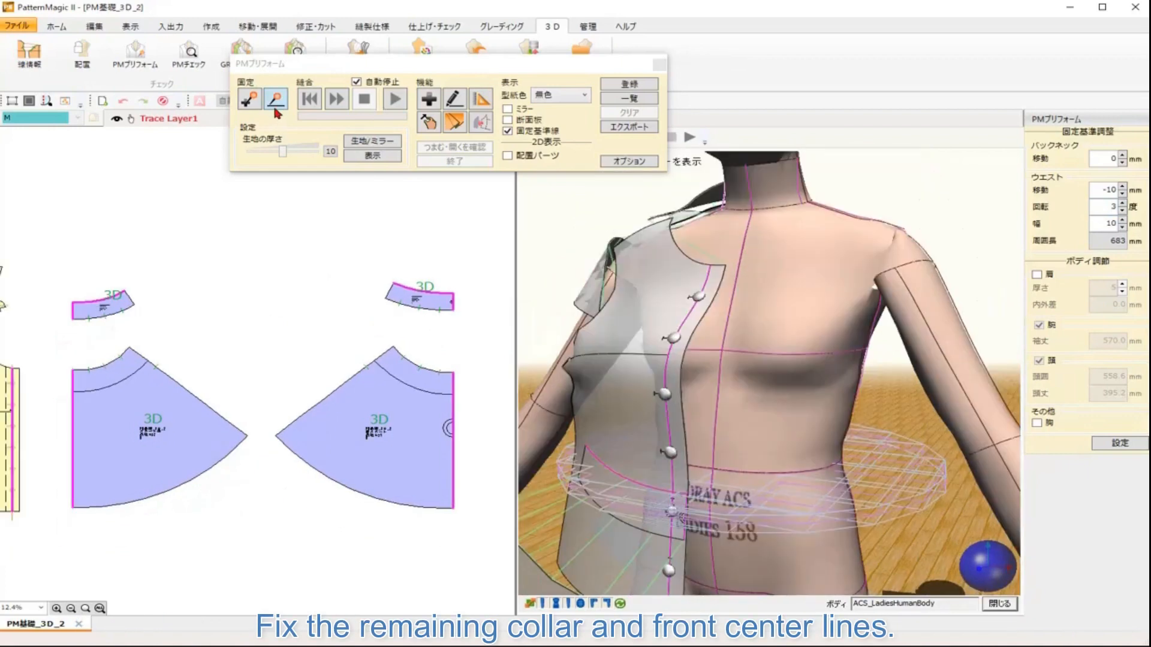
Step: Fix the collar stand's center line to the body's center front line
left_click(278, 105)
left_click_drag(74, 229, 331, 328)
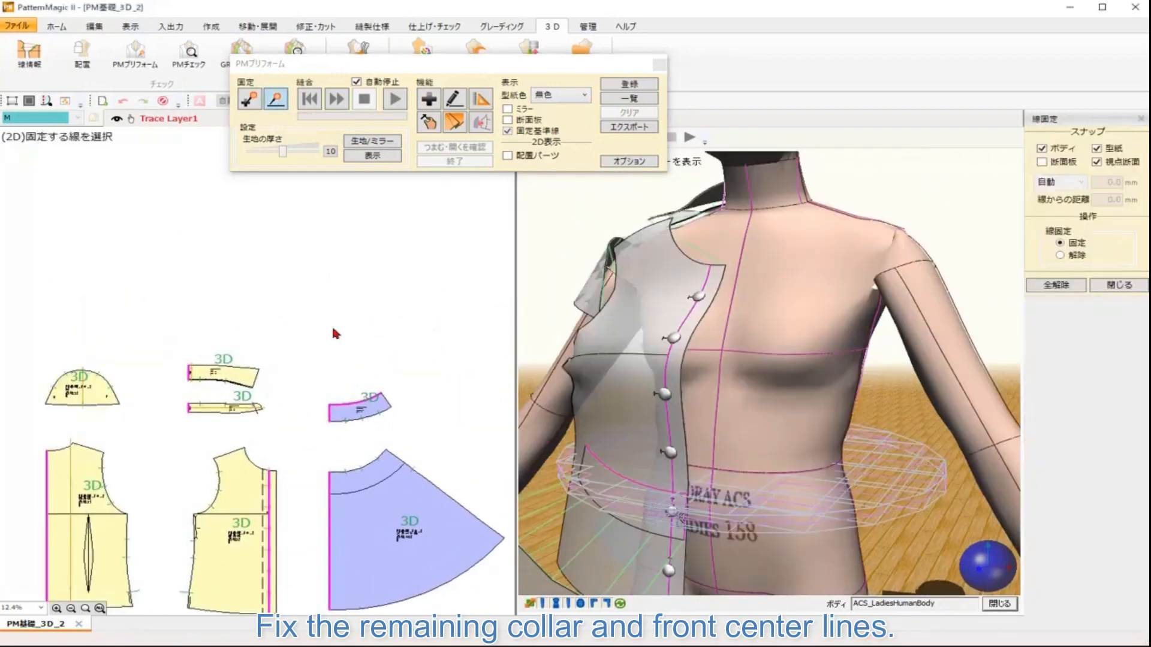
left_click_drag(248, 320, 273, 267)
scroll(311, 292, "up", 2)
scroll(313, 293, "up", 8)
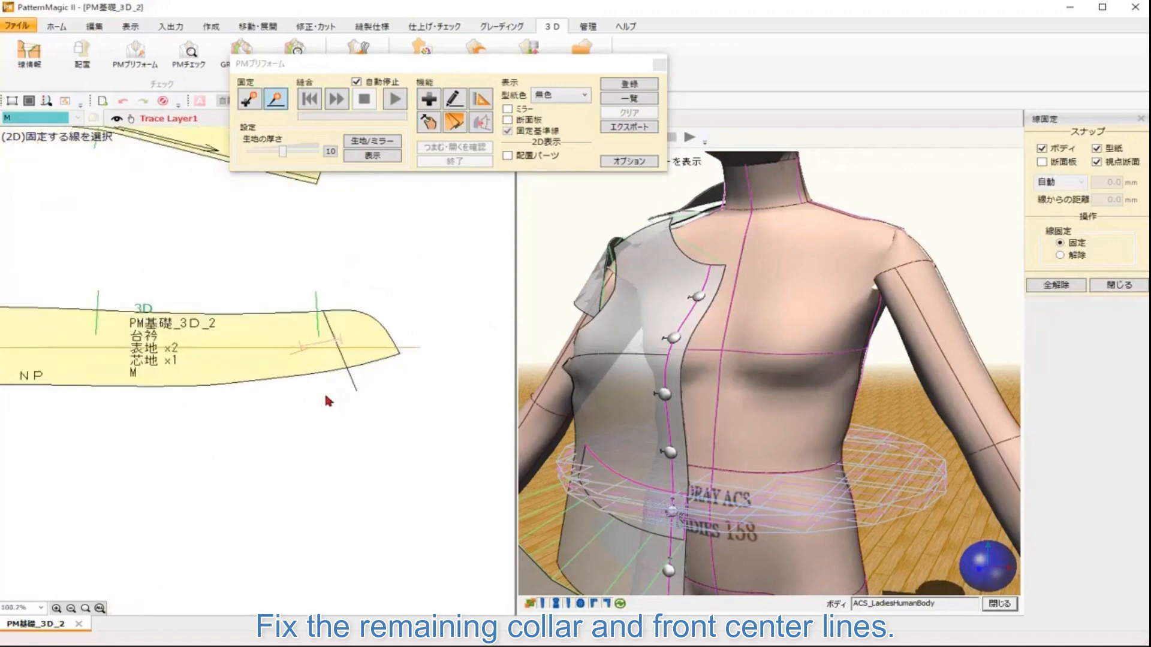
left_click(344, 361)
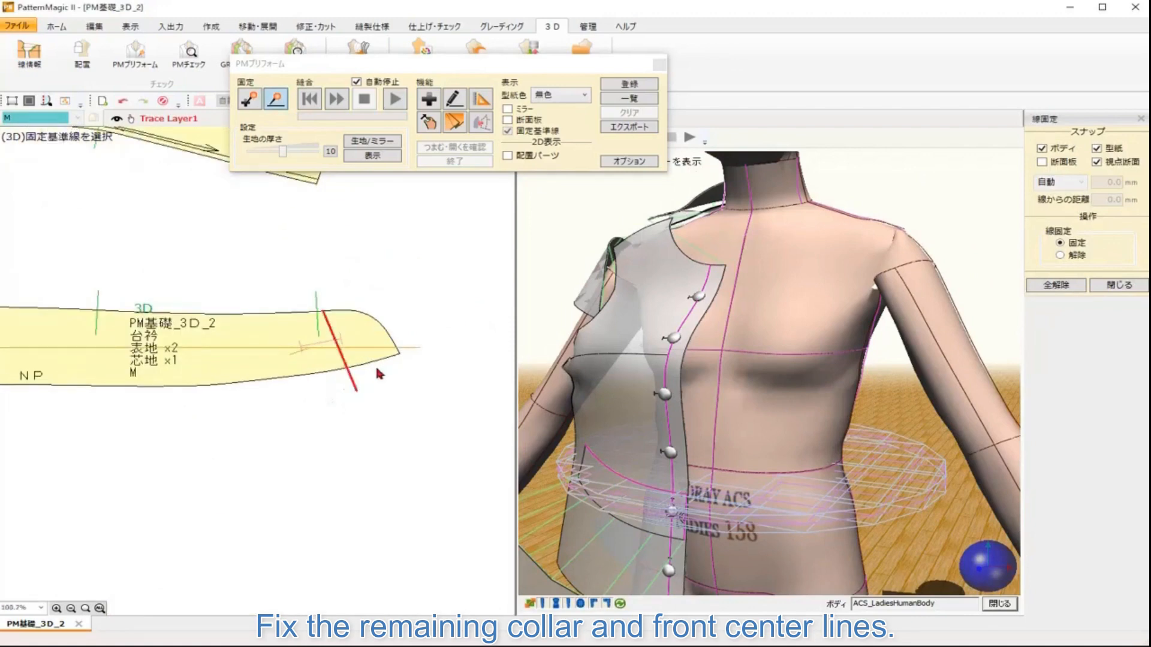
left_click(741, 244)
left_click(582, 353)
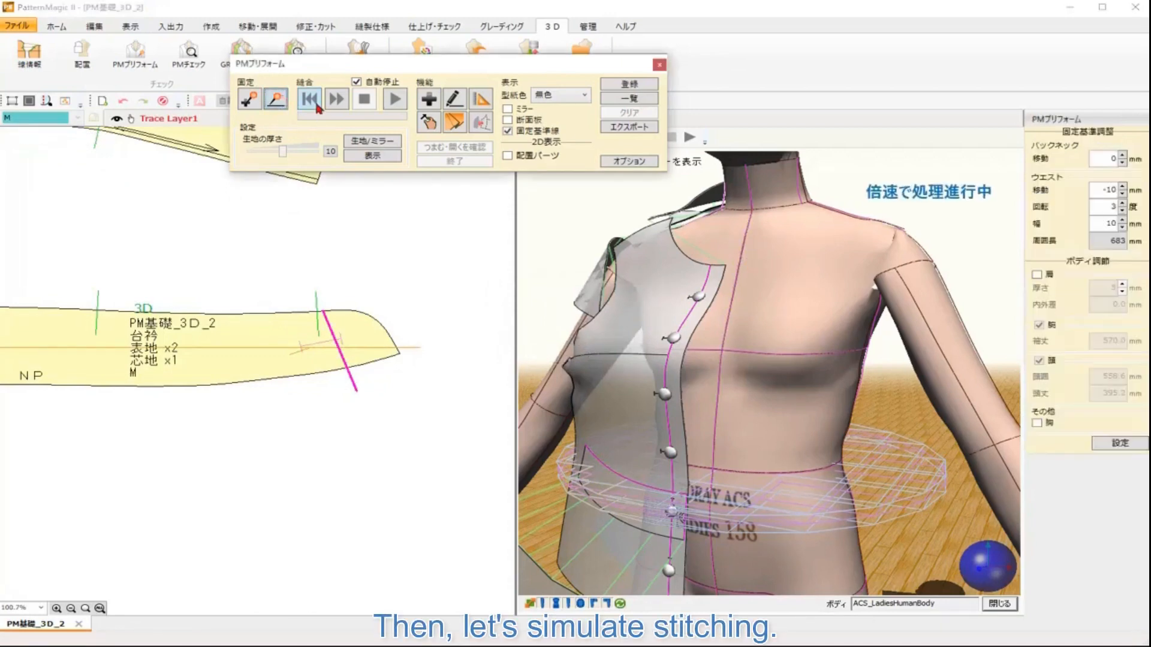
Step: Start the stitching simulation and hide the fixed baseline display
left_click(337, 101)
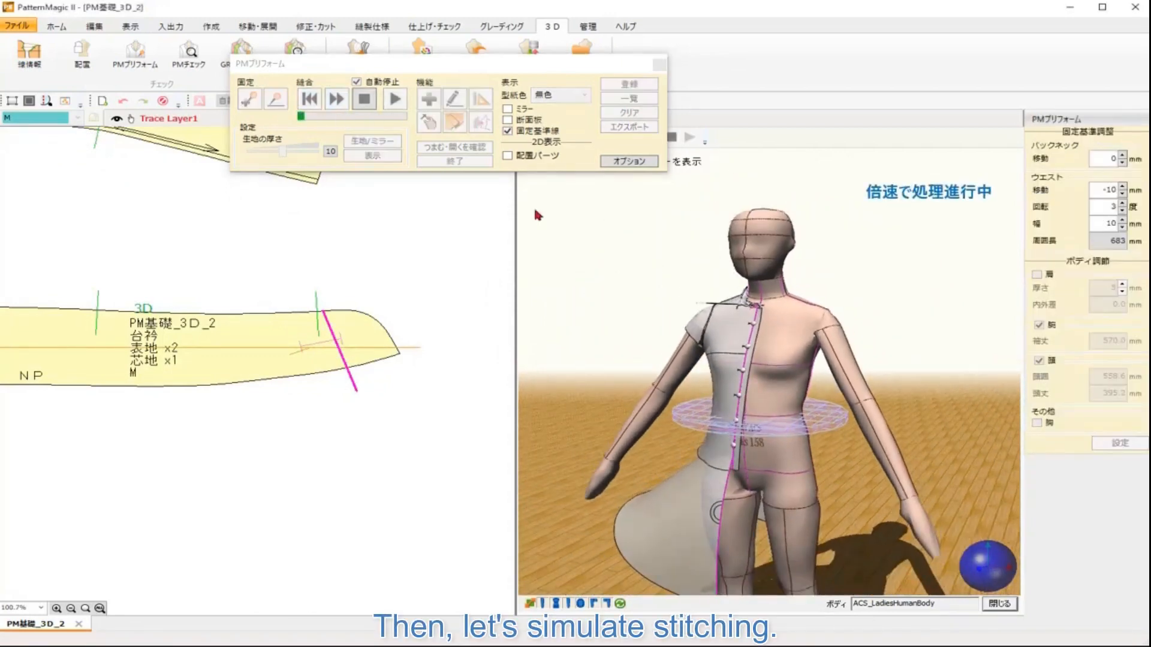
left_click(508, 131)
left_click_drag(974, 574, 1022, 566)
left_click_drag(887, 492, 891, 431)
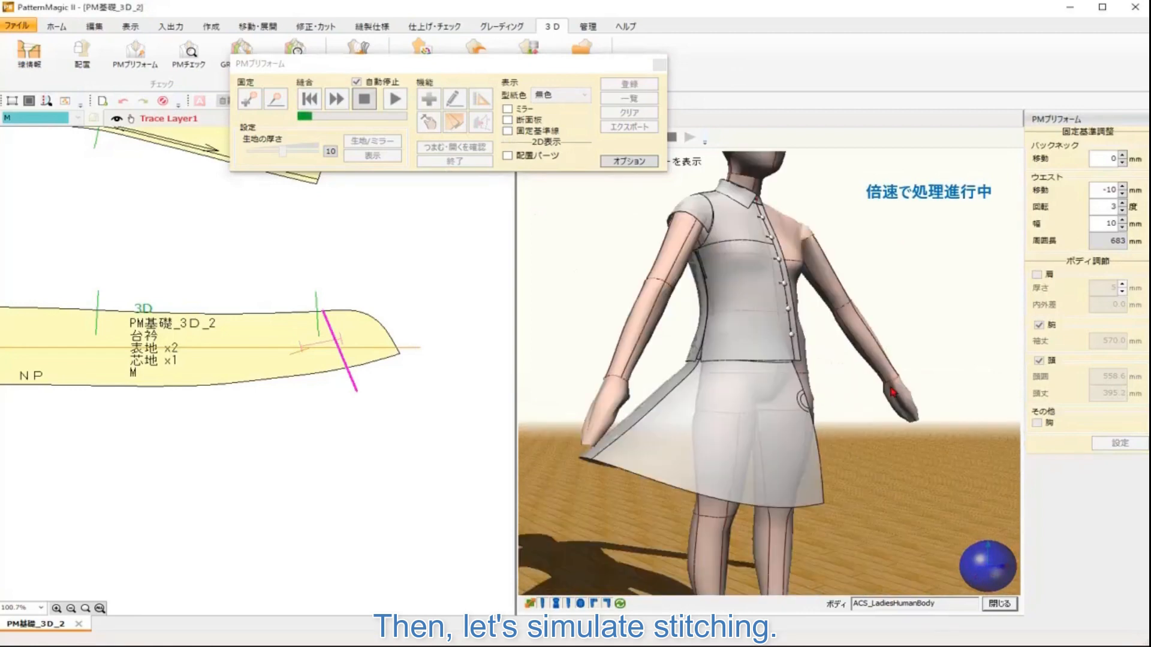
Step: Orbit around the body to inspect the shirt and skirt while the stitching simulation runs
scroll(890, 428, "down", 2)
left_click_drag(983, 570, 868, 563)
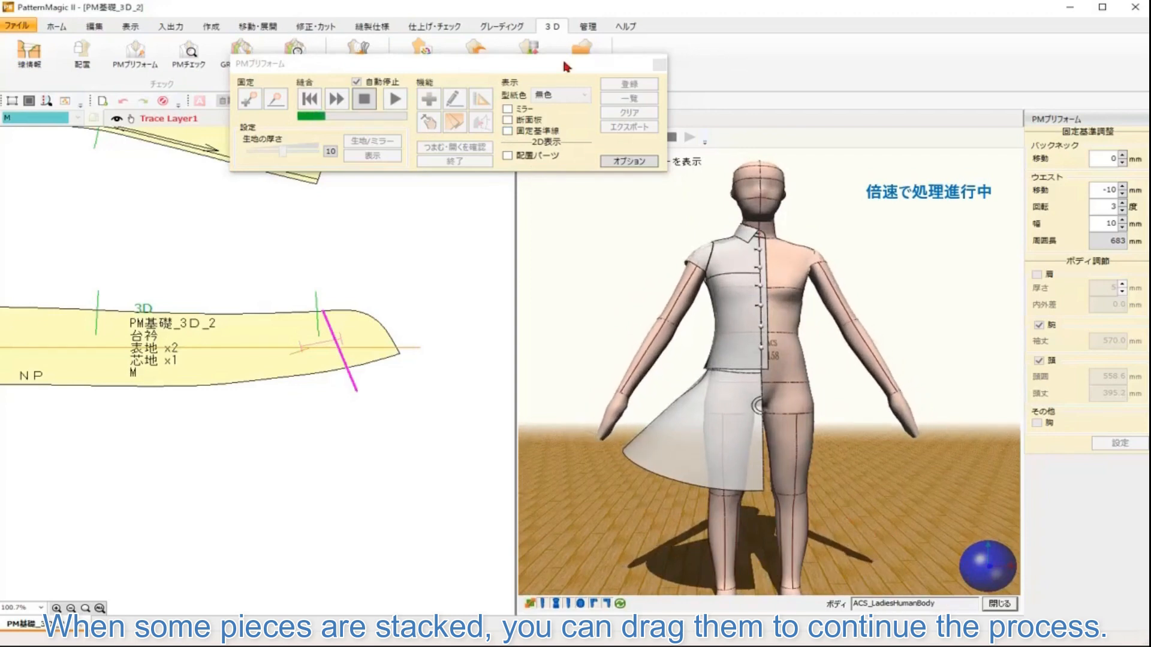
left_click_drag(971, 579, 1036, 568)
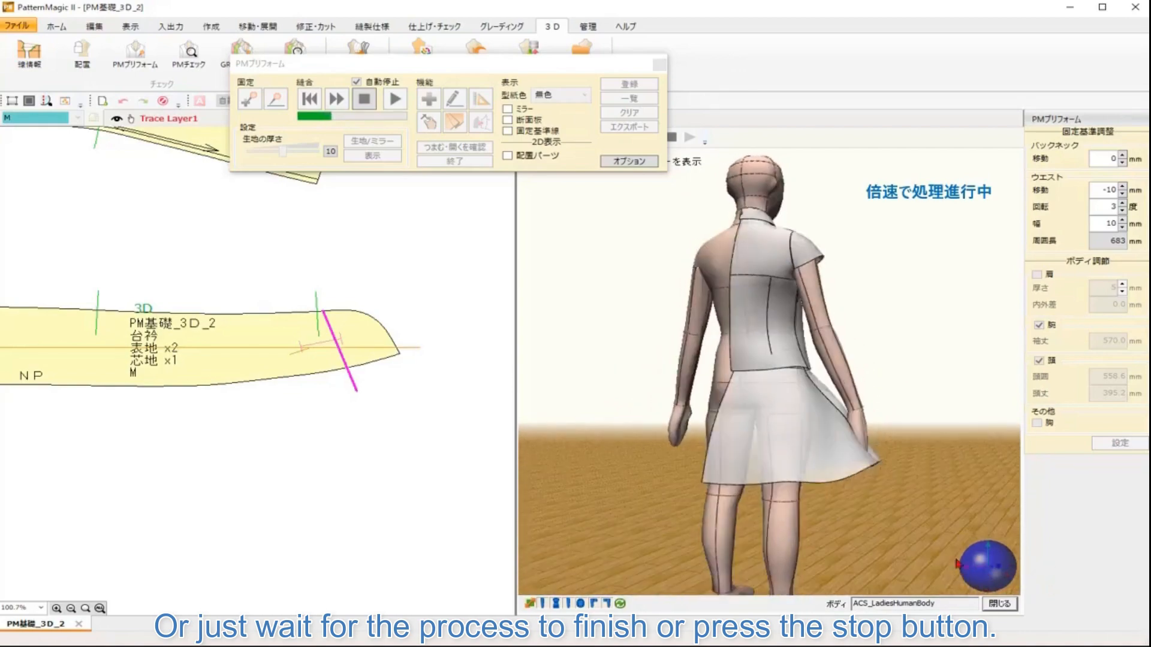
left_click_drag(957, 565, 1050, 576)
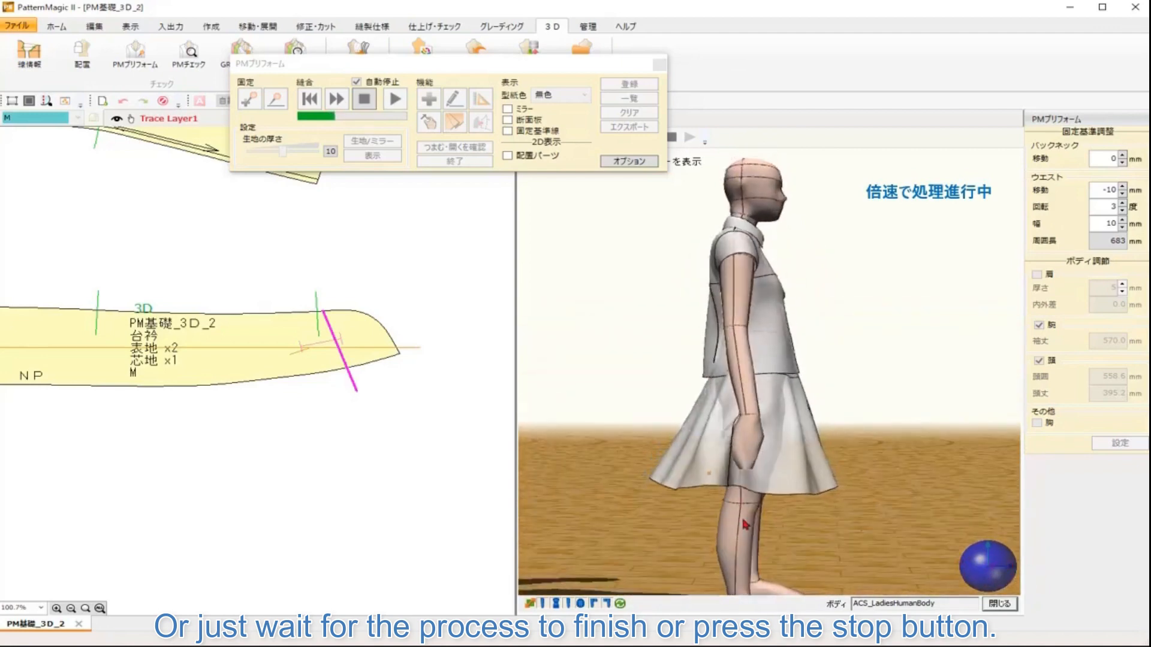
left_click_drag(992, 569, 924, 569)
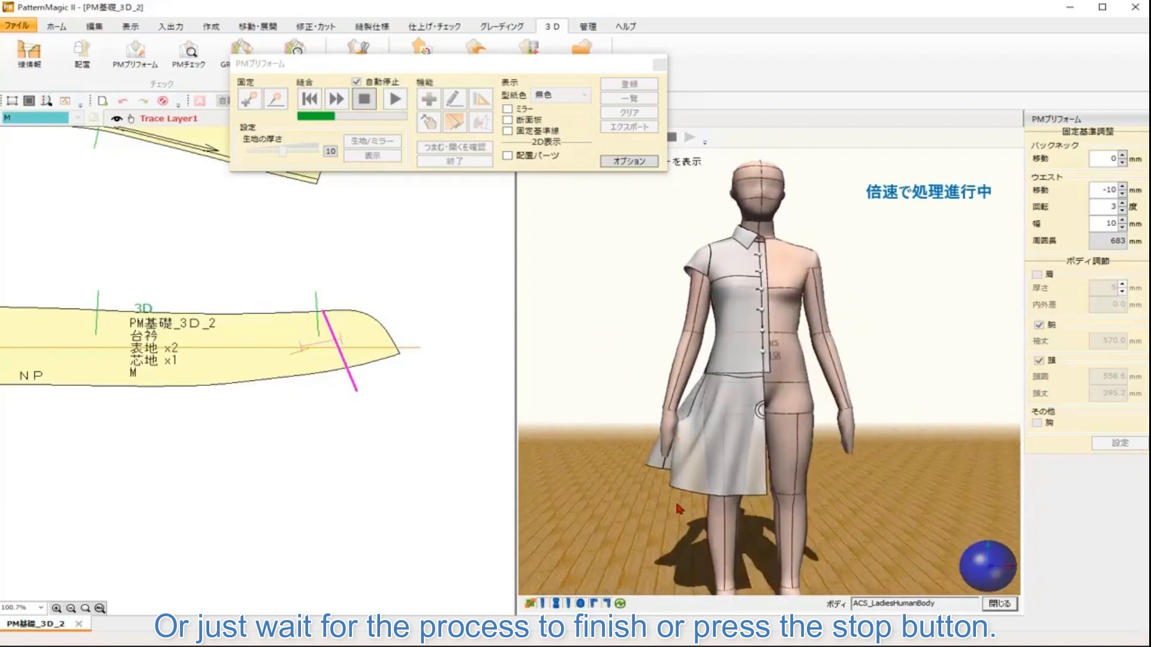
left_click_drag(676, 508, 839, 517)
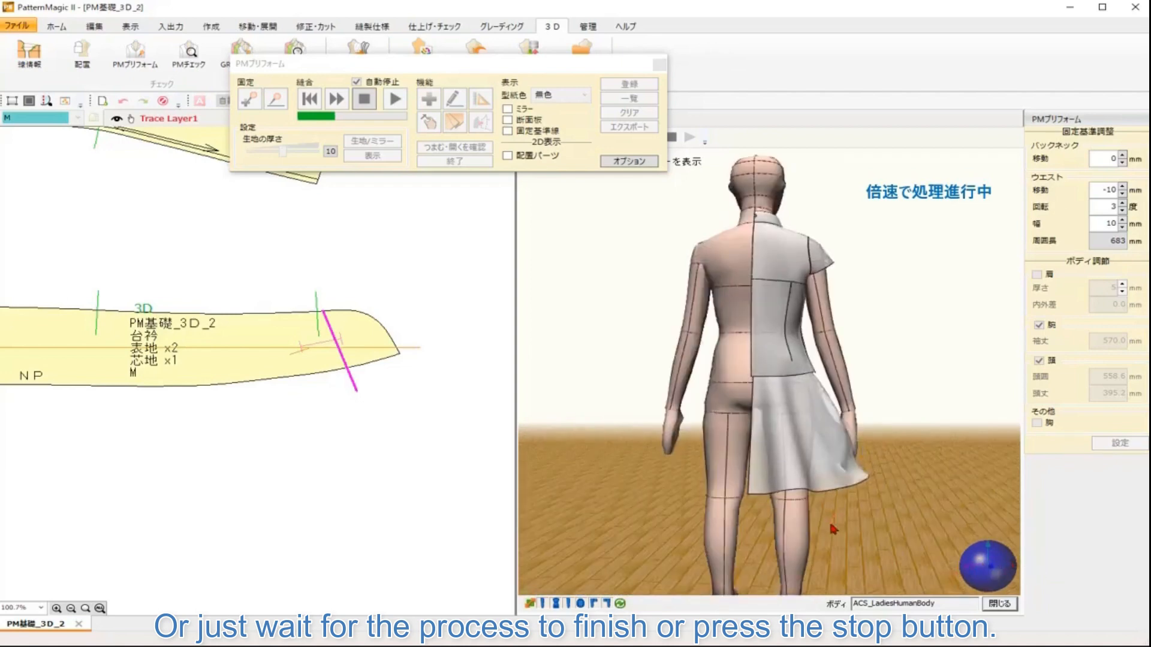
left_click_drag(807, 512, 806, 509)
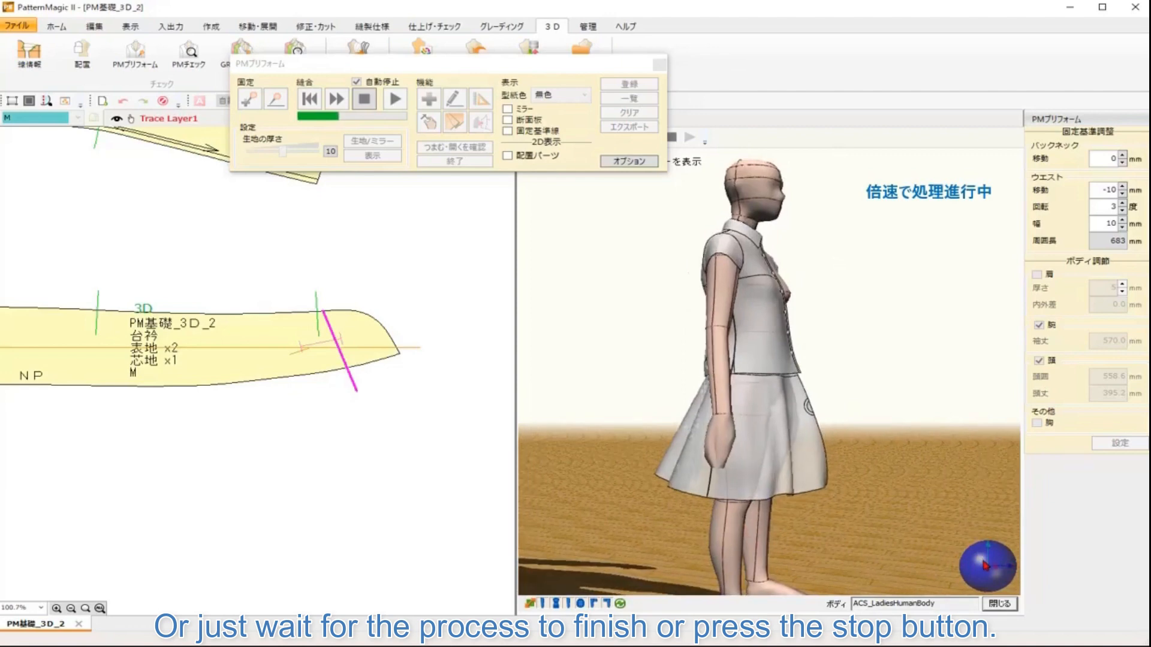
left_click_drag(985, 565, 989, 556)
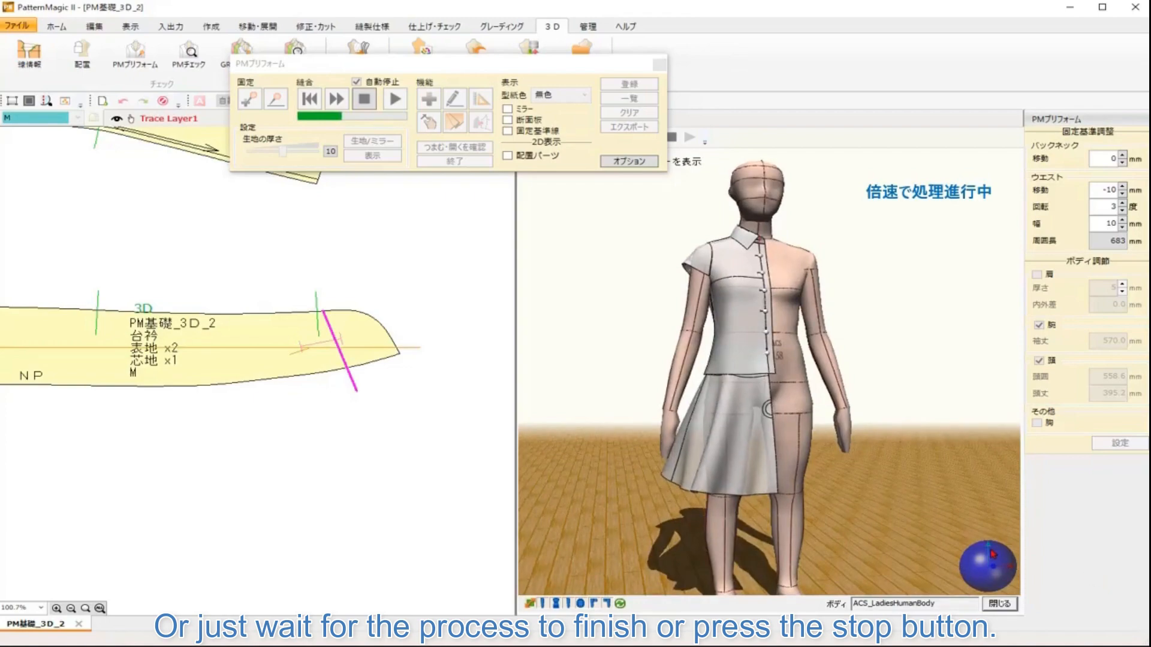
mouse_move(993, 553)
left_mouse_down()
mouse_move(1007, 569)
mouse_move(1103, 549)
mouse_move(998, 569)
mouse_move(983, 558)
left_mouse_up()
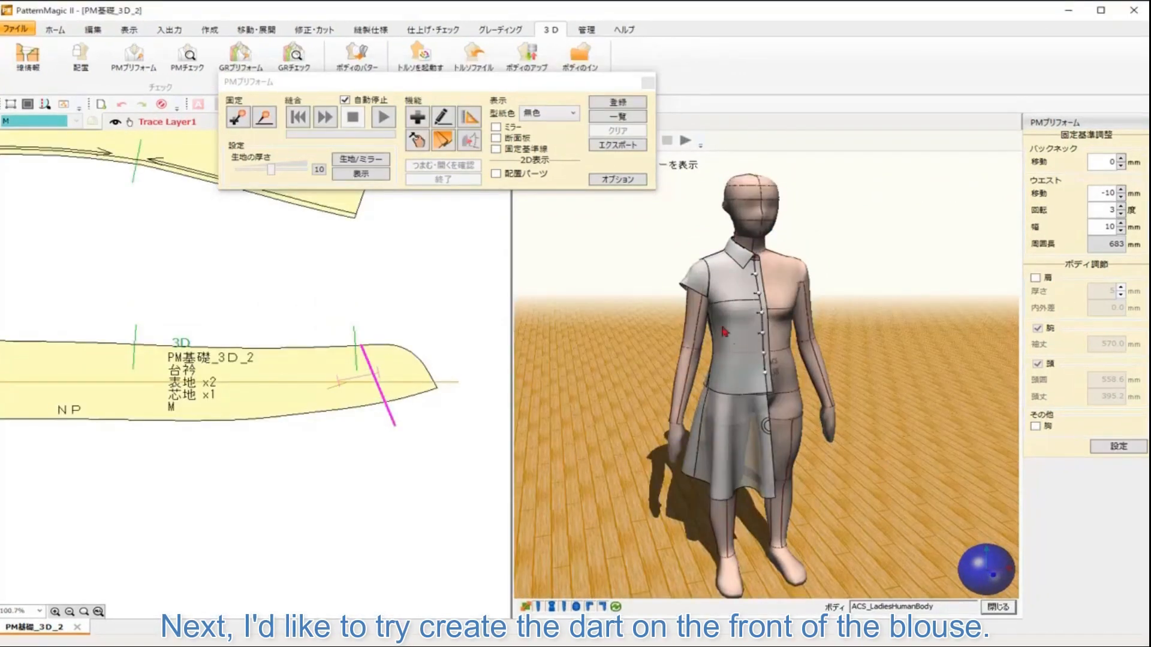
scroll(883, 419, "up", 5)
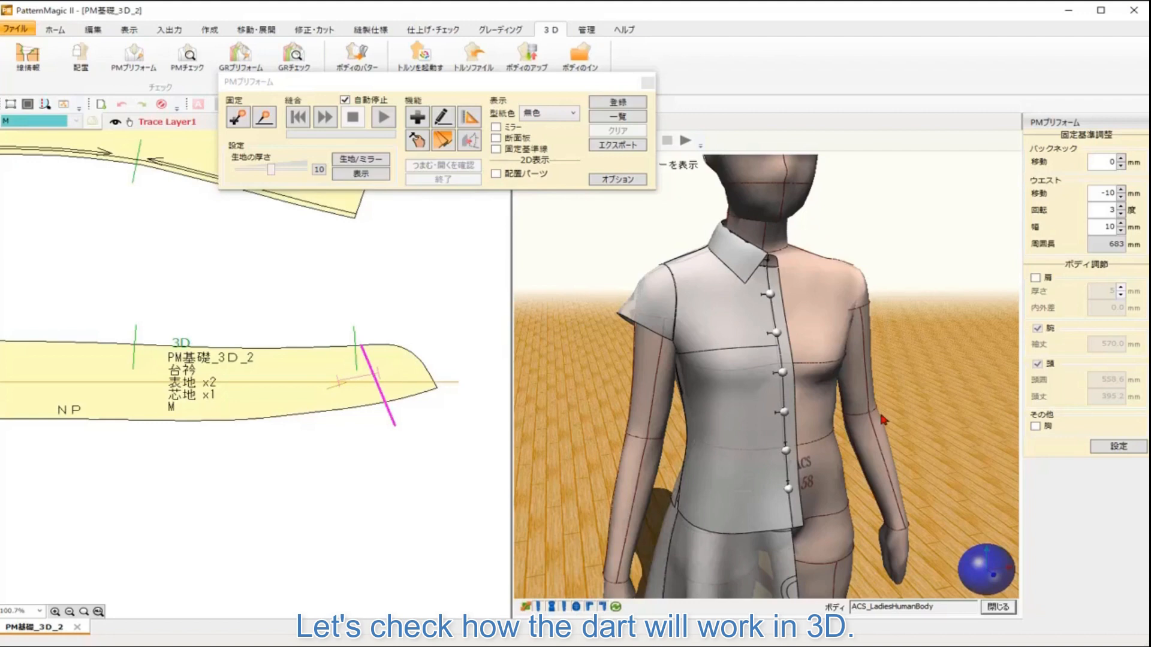
Step: Create a pinch dart on the shirt front from a dart point down to the waist, with a 30 mm middle width
left_click_drag(992, 566, 994, 560)
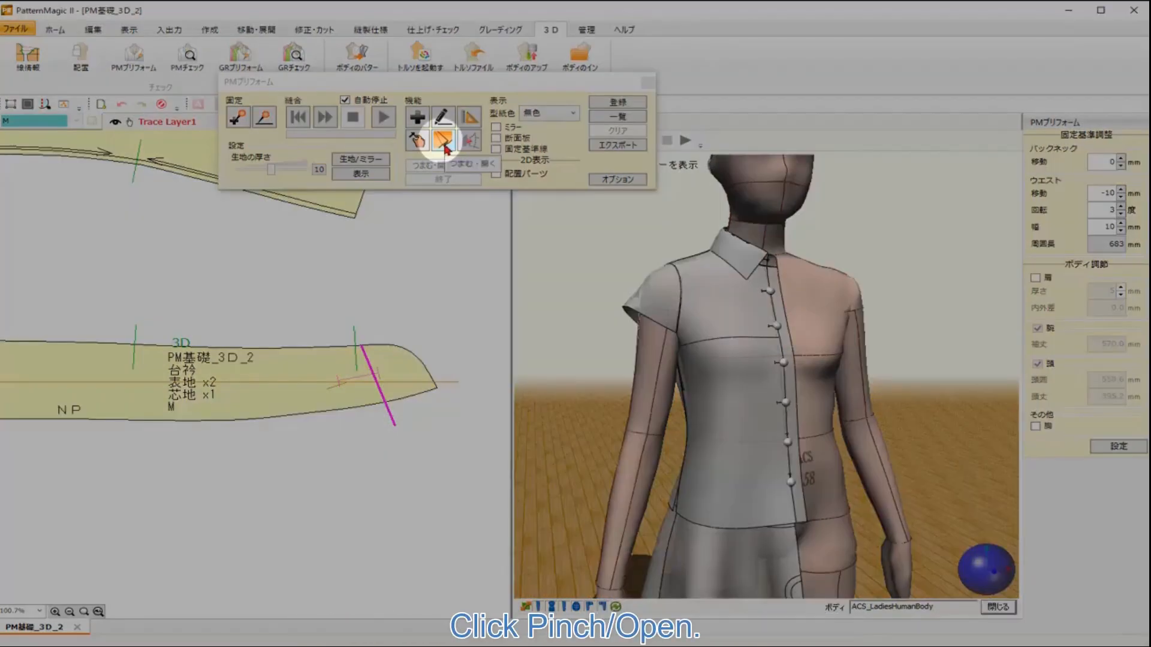
left_click(444, 143)
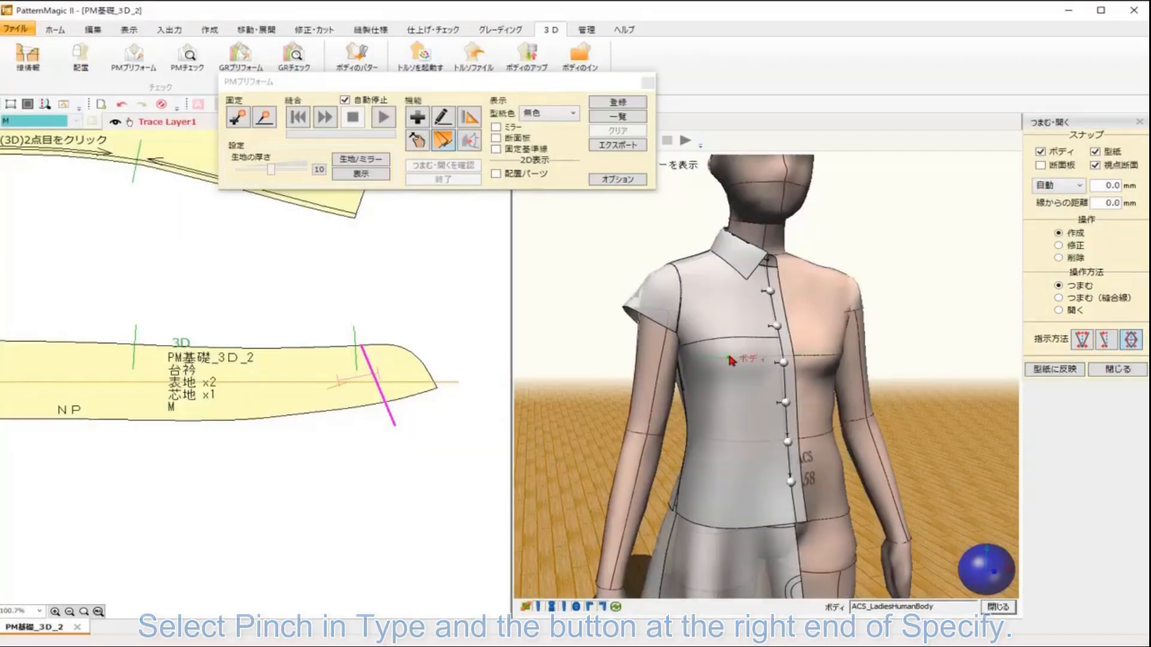
left_click(728, 357)
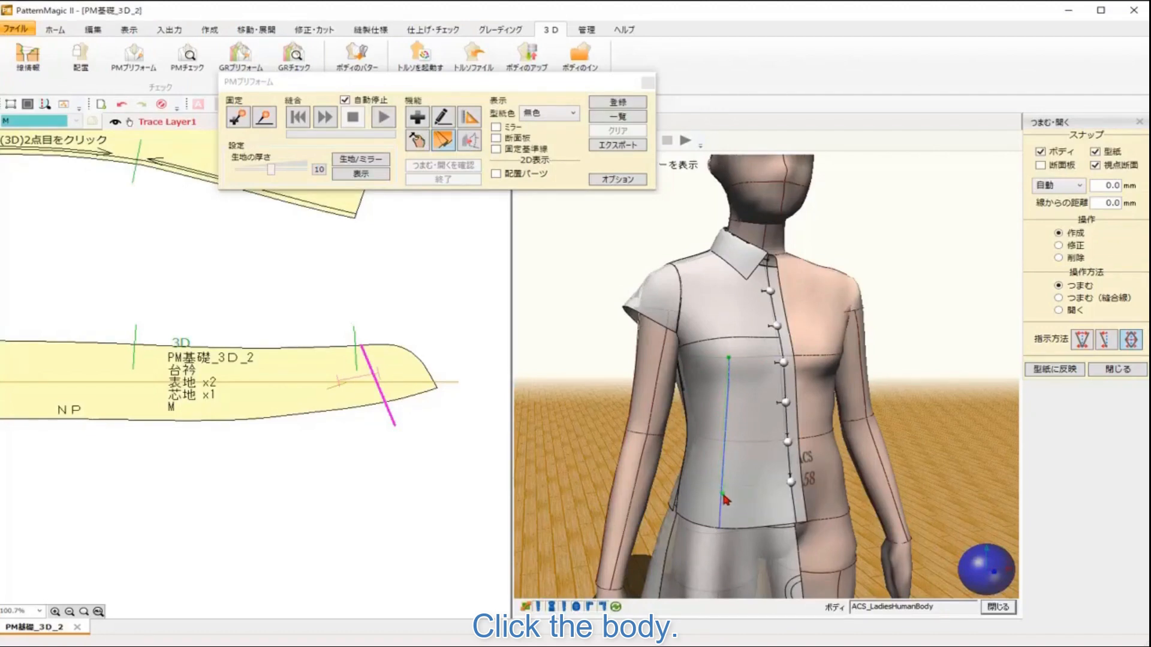
left_click(723, 494)
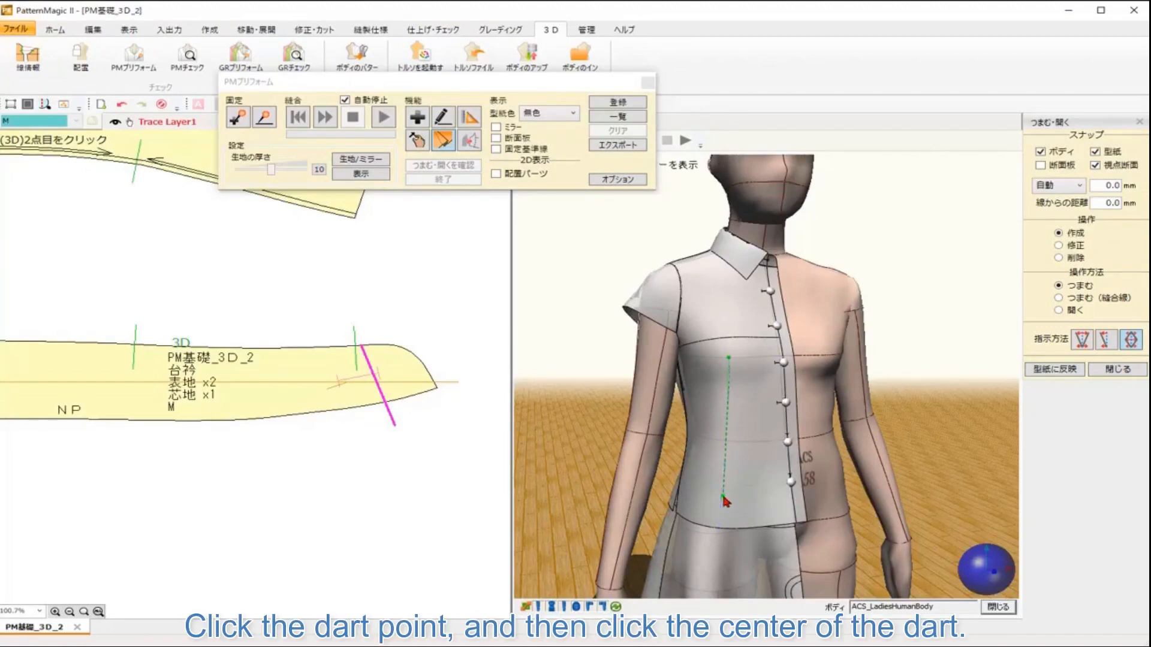
left_click(727, 443)
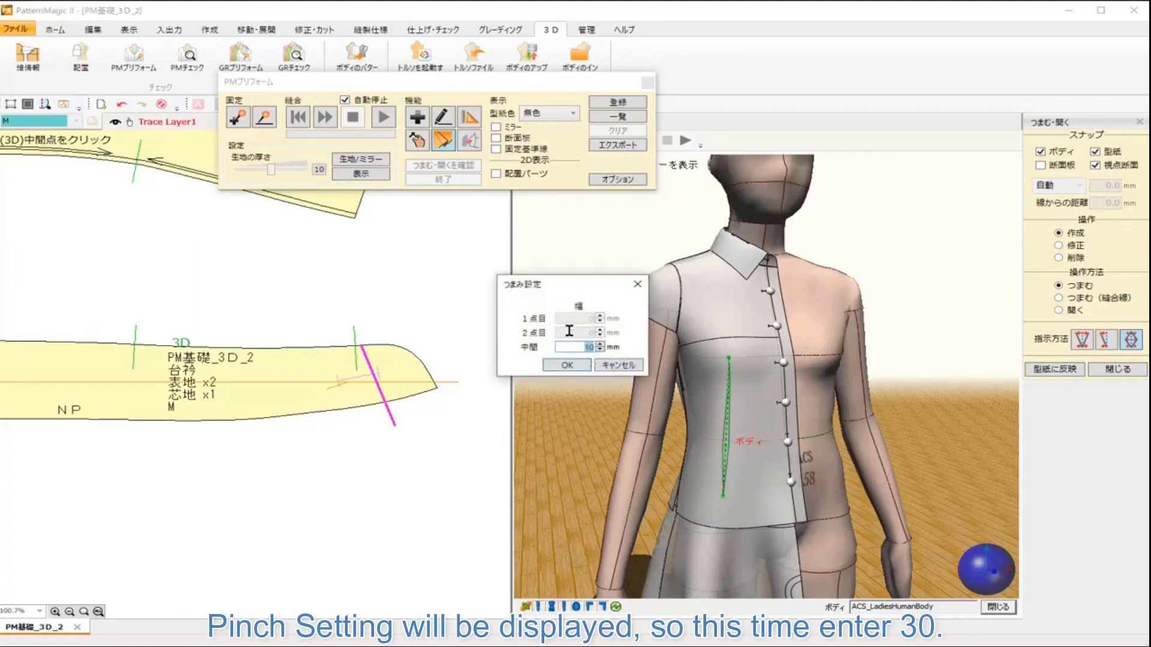
type("30")
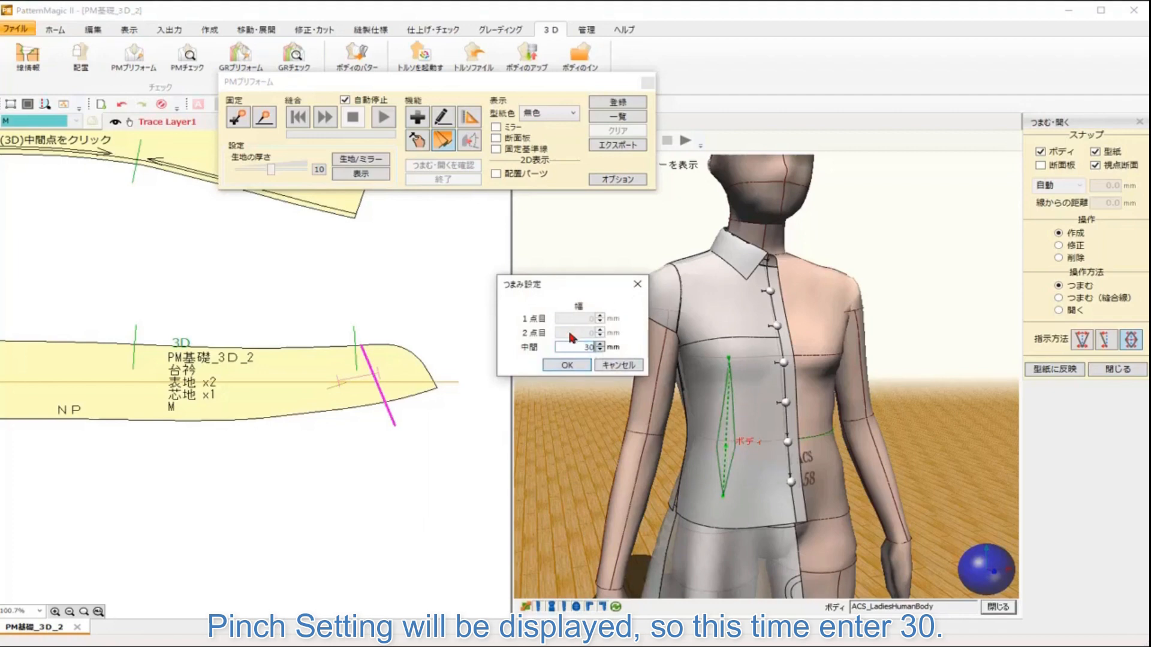
left_click(567, 365)
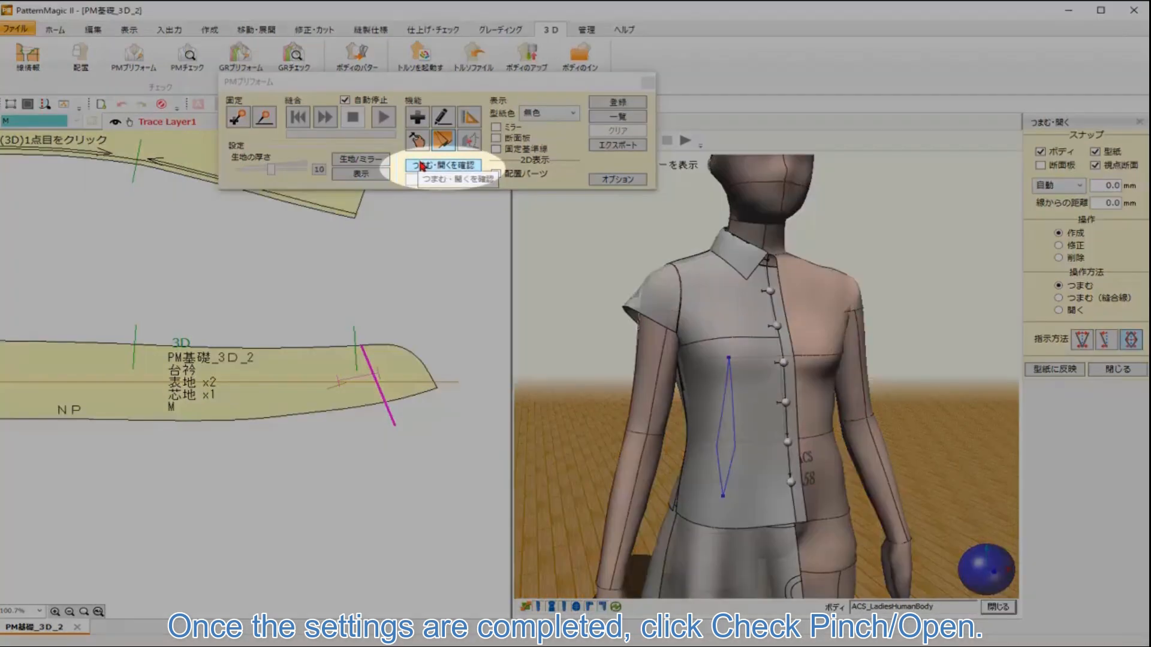
Step: Run the pinch/open check in the simulation with Mirror display turned on, then end the check
left_click(422, 166)
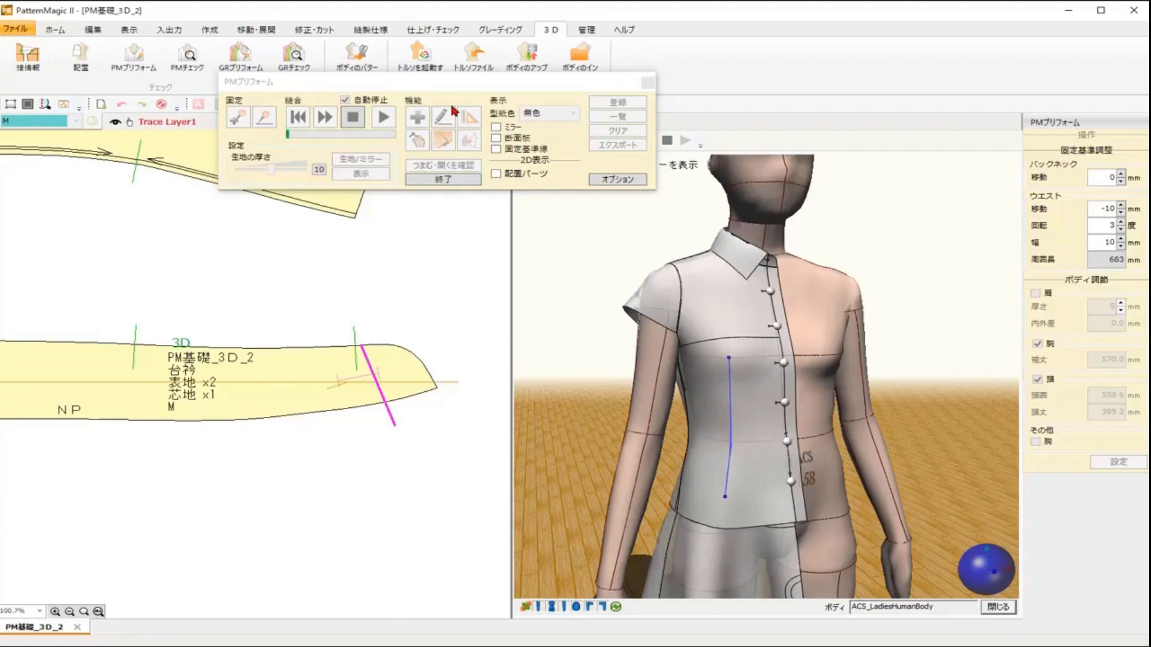
mouse_move(974, 570)
left_mouse_down()
mouse_move(1032, 566)
mouse_move(970, 574)
left_mouse_up()
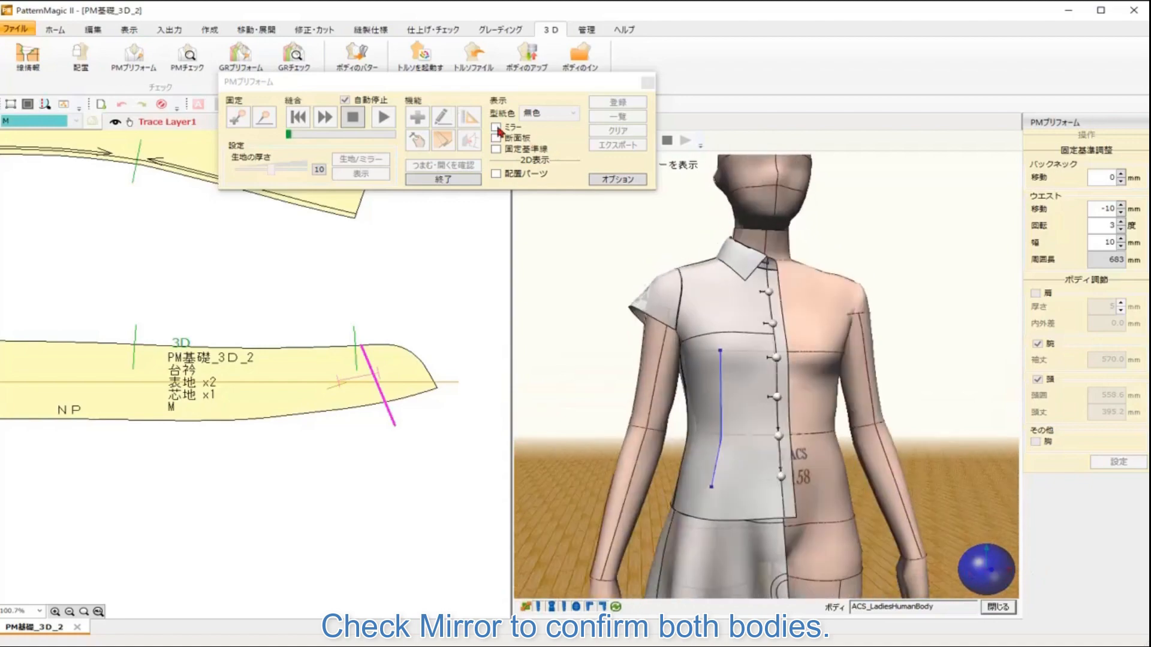
left_click(496, 127)
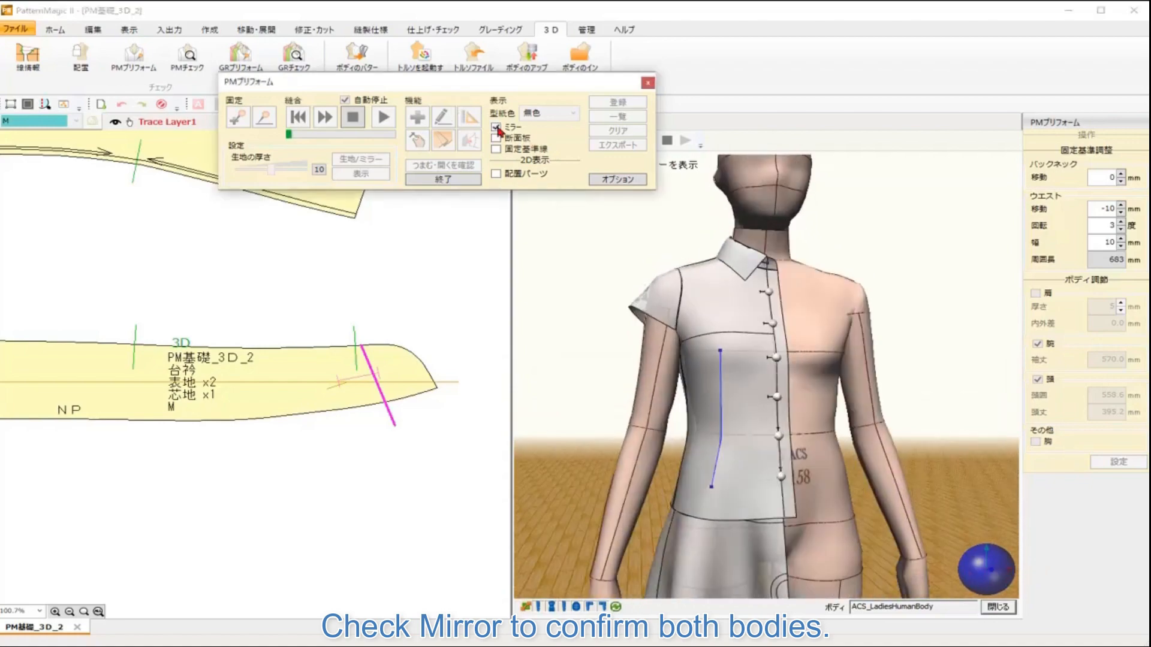
mouse_move(982, 579)
left_mouse_down()
mouse_move(1035, 565)
mouse_move(985, 569)
mouse_move(977, 552)
mouse_move(975, 583)
mouse_move(983, 575)
mouse_move(971, 585)
left_mouse_up()
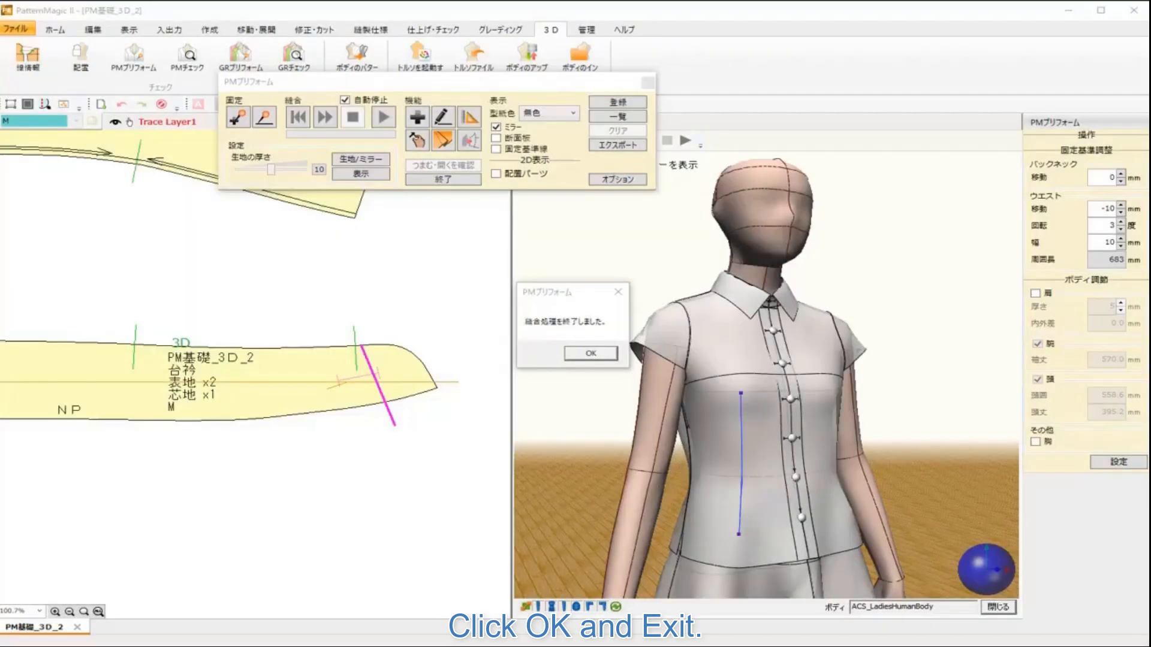
left_click(590, 354)
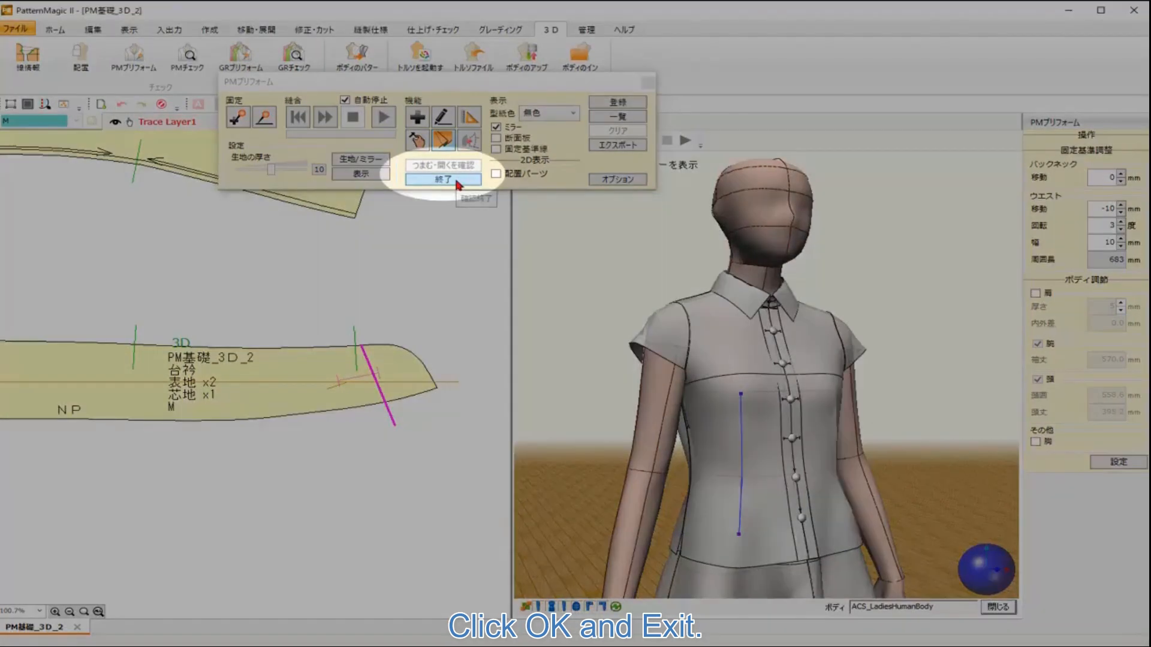
left_click(455, 179)
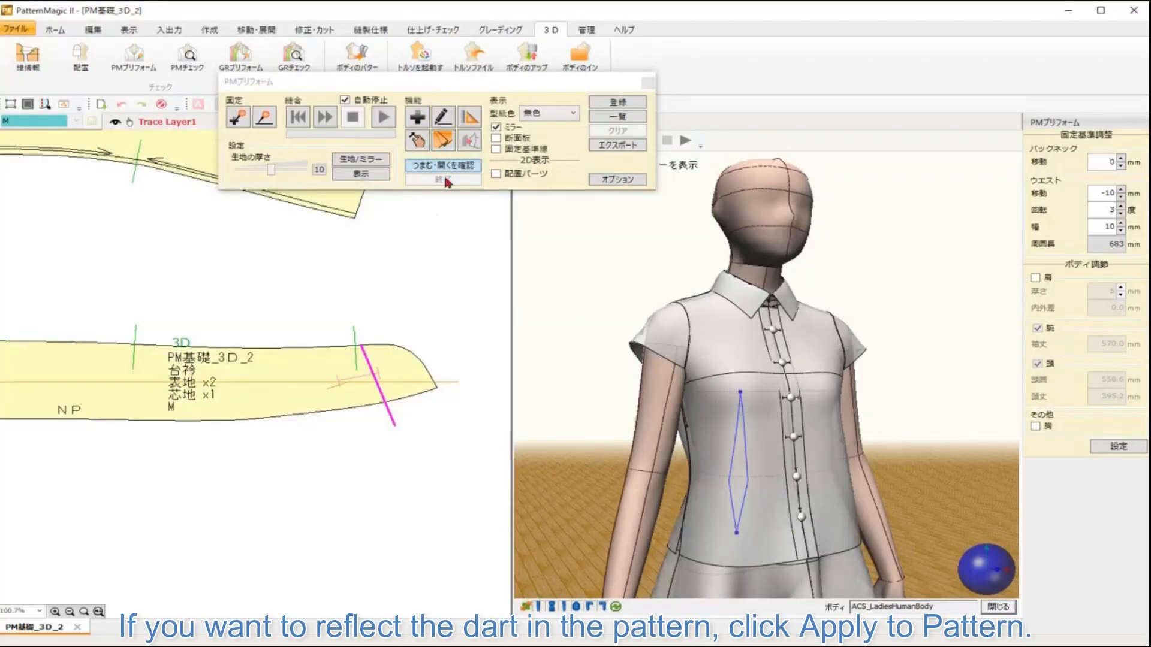
Step: Apply the pinch dart to the 2D front bodice pattern
left_click(449, 144)
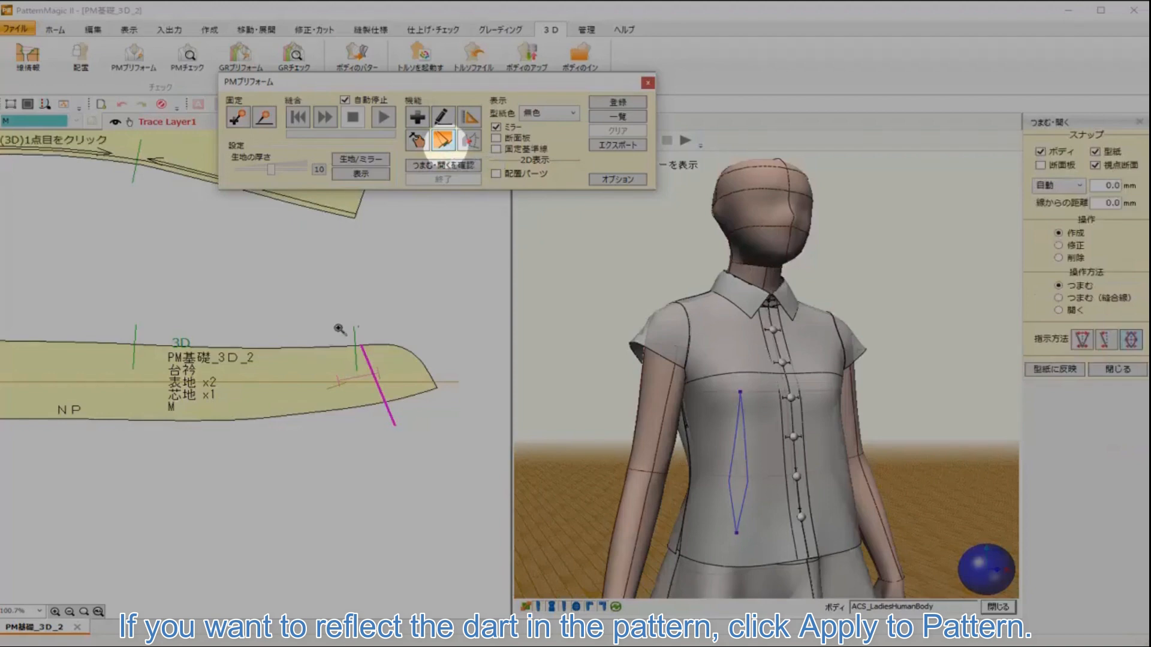
left_click_drag(193, 355, 468, 340)
scroll(367, 375, "down", 6)
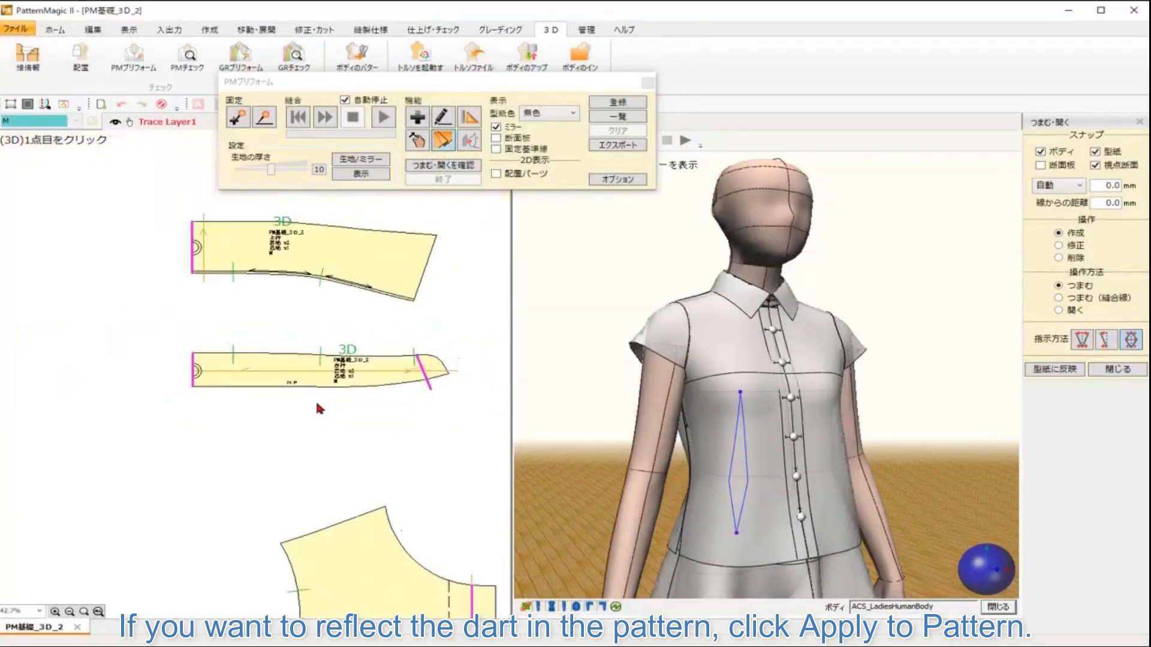
left_click_drag(400, 432, 441, 247)
left_click_drag(430, 463, 387, 375)
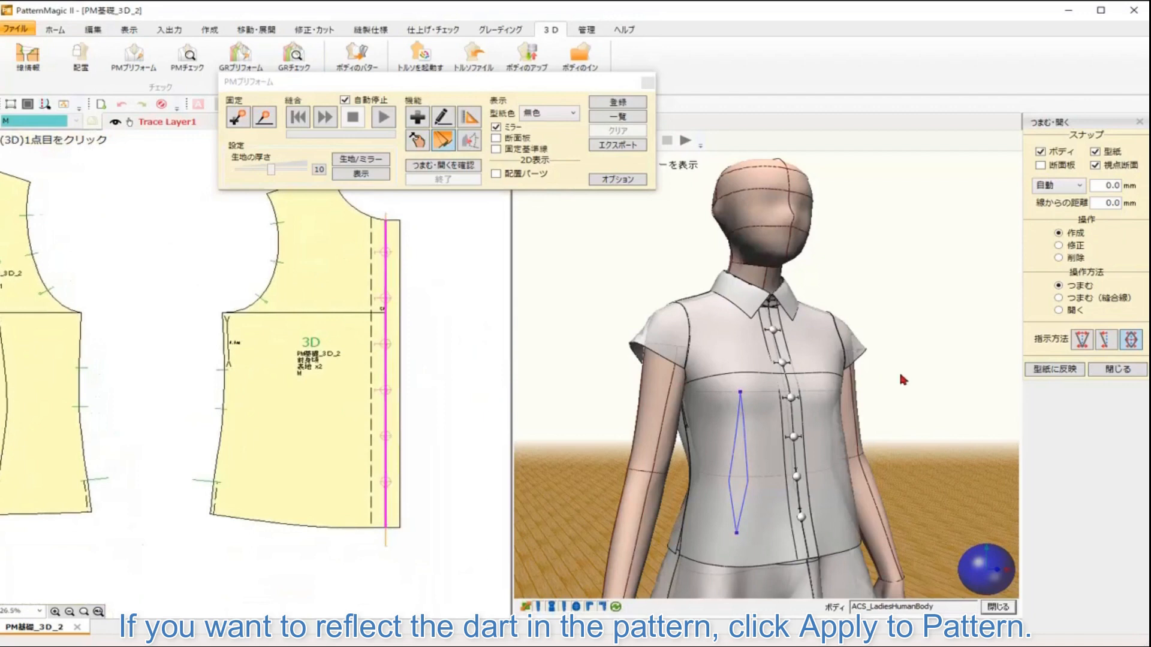
left_click(1047, 370)
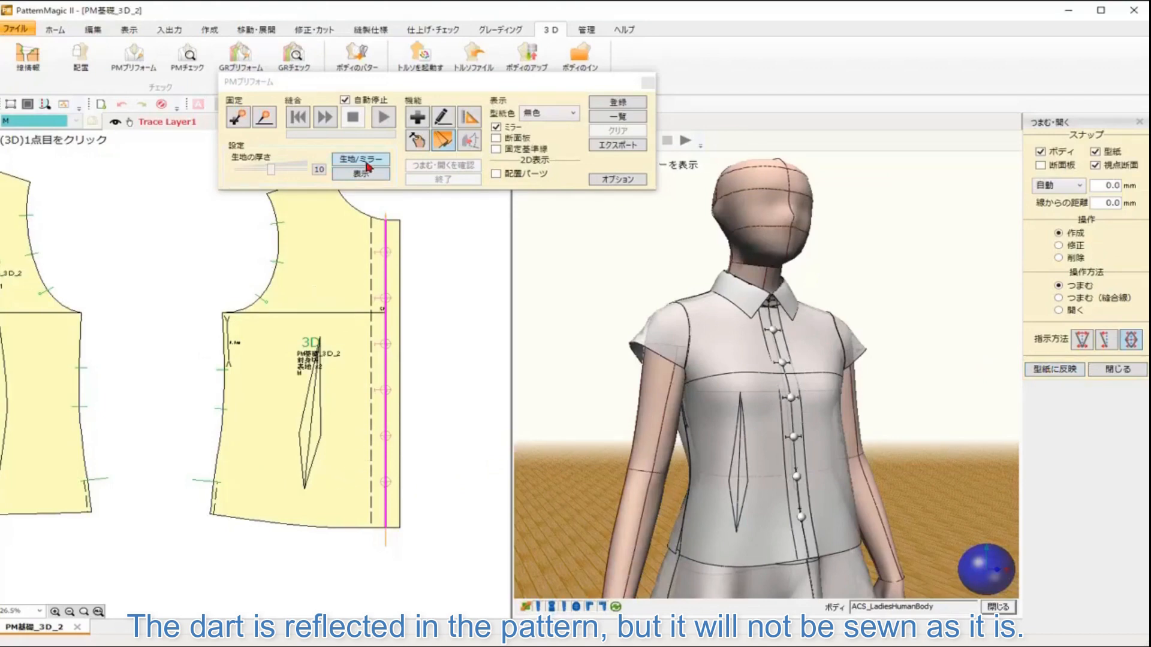
Step: Set automatic dart stitching information on the front bodice piece
left_click(30, 66)
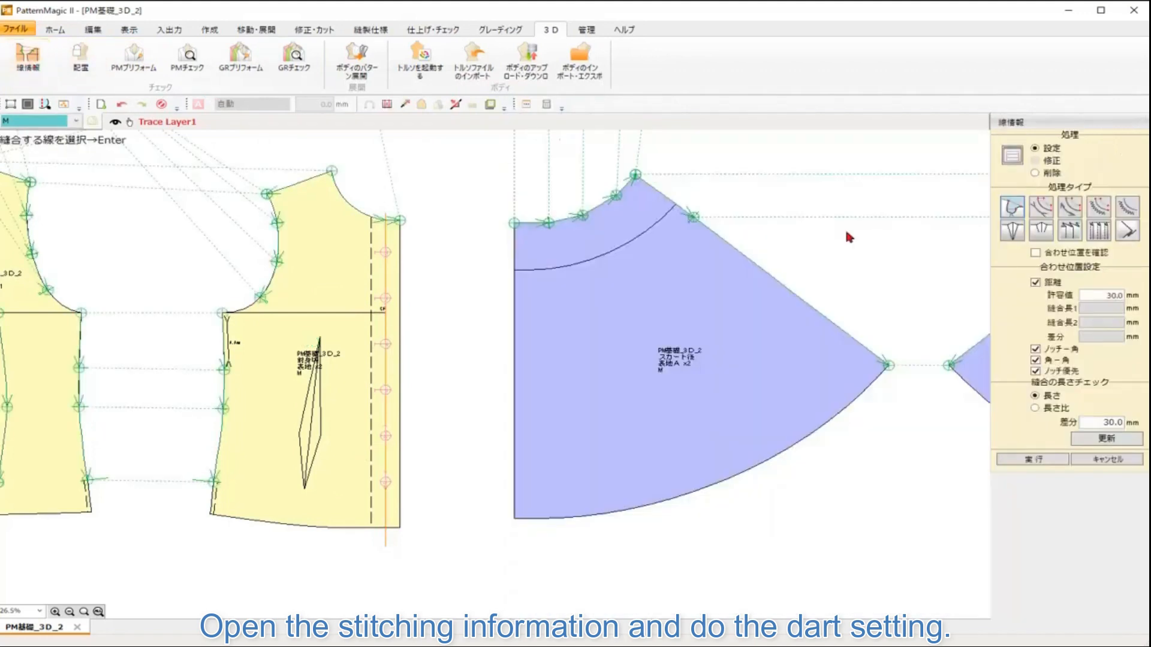
left_click(1017, 236)
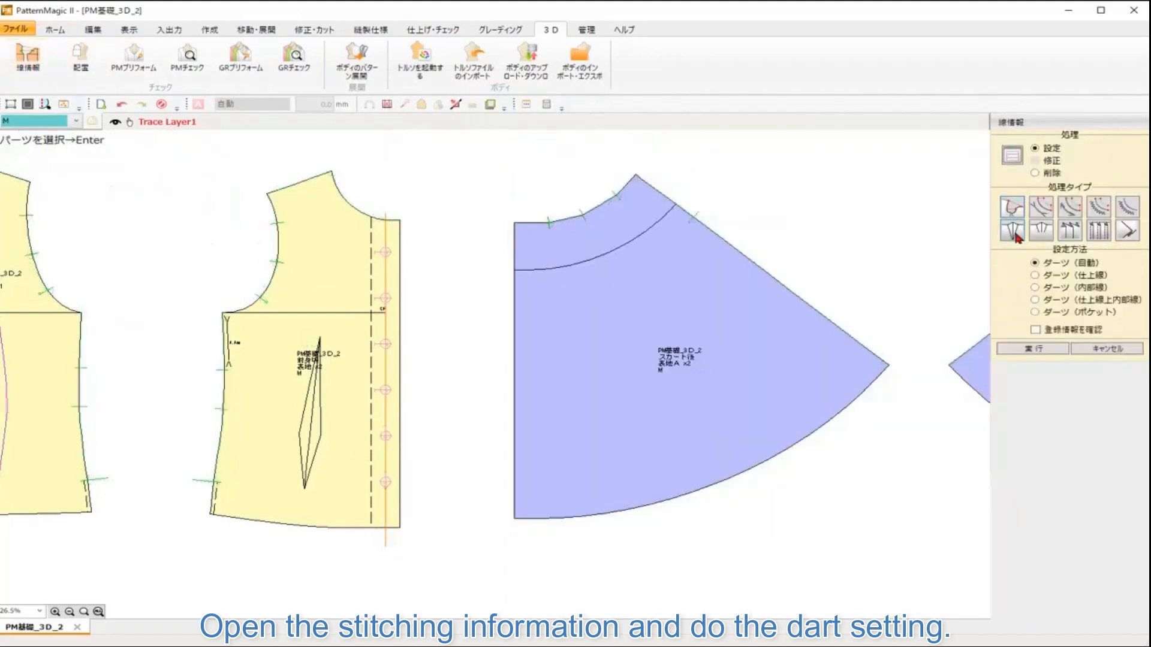
left_click(348, 474)
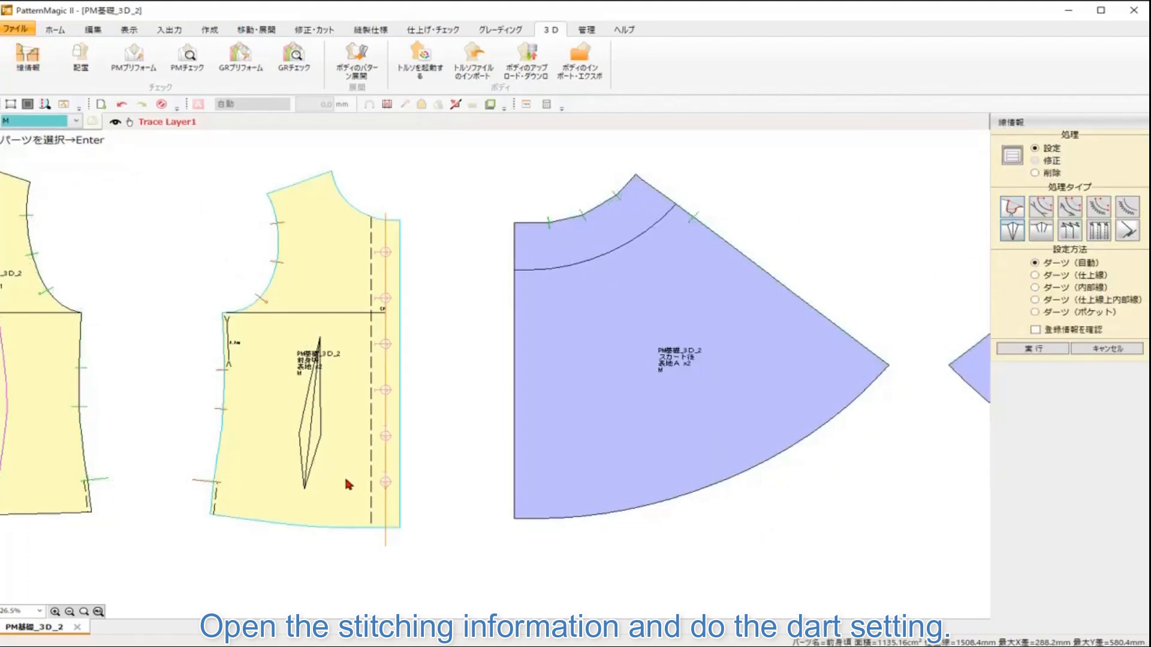
key("Return")
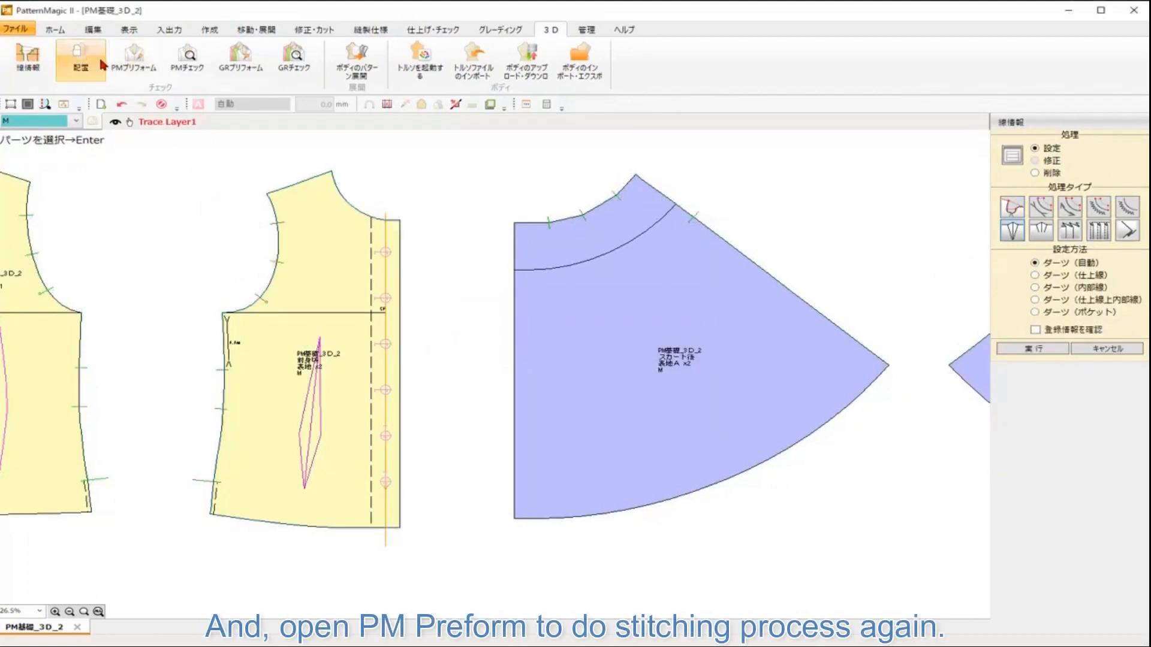
Step: Reopen PM Preform, discard the previous stitching result, and rerun the stitching simulation
left_click(132, 60)
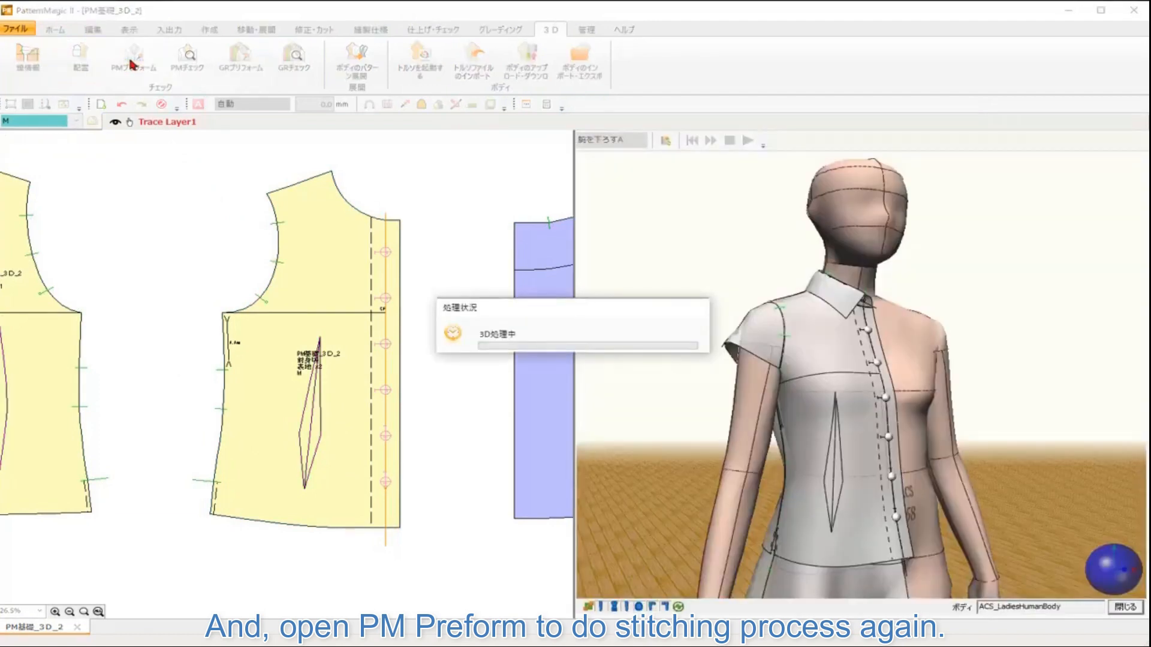
left_click(132, 60)
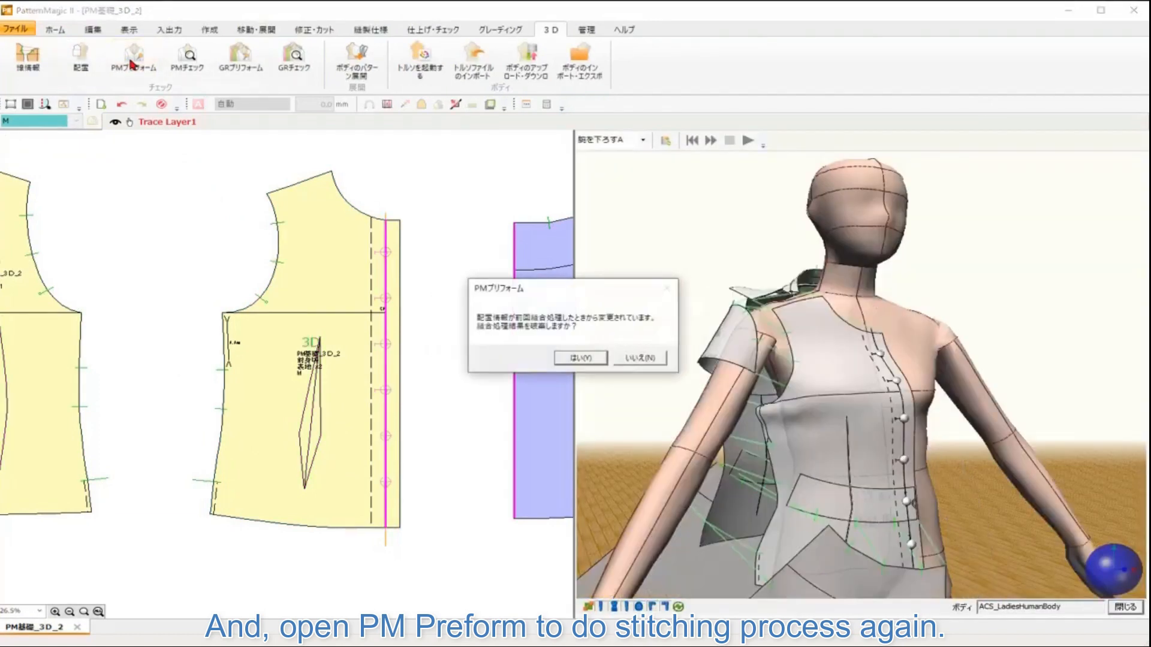
left_click(580, 359)
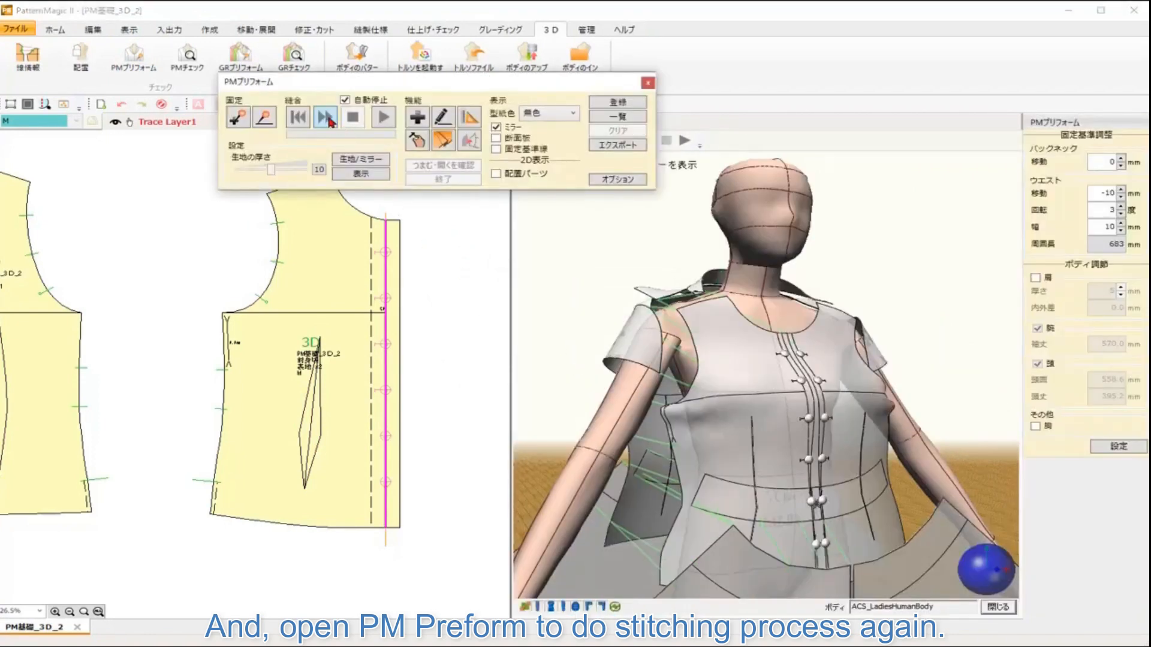
left_click(323, 119)
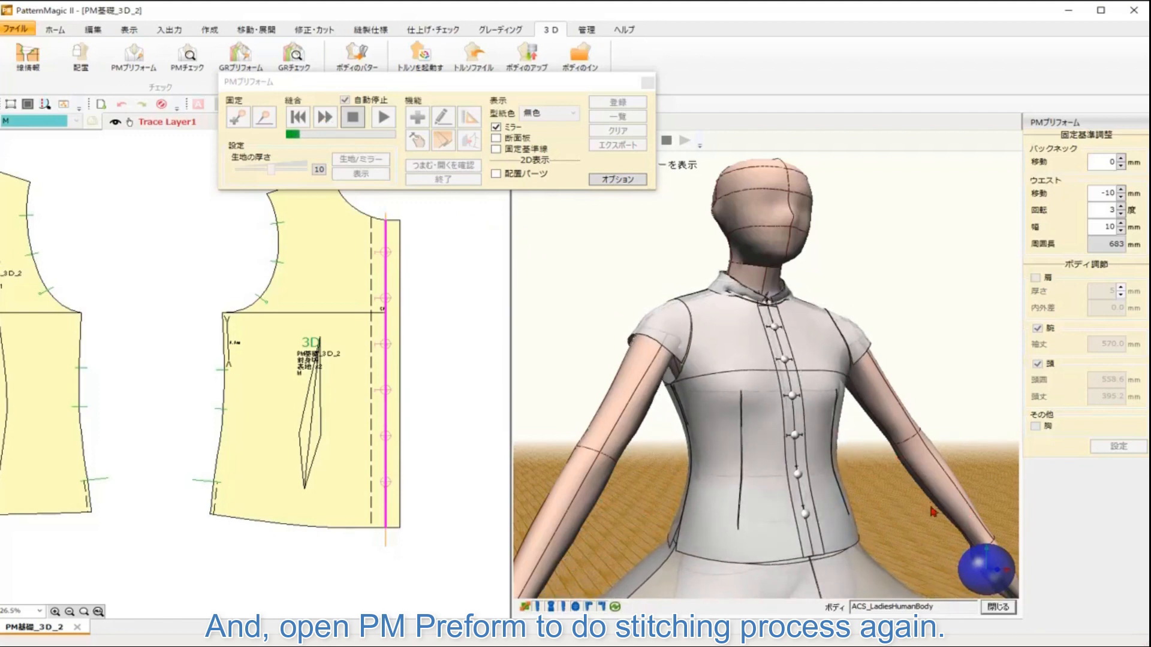
scroll(944, 540, "down", 4)
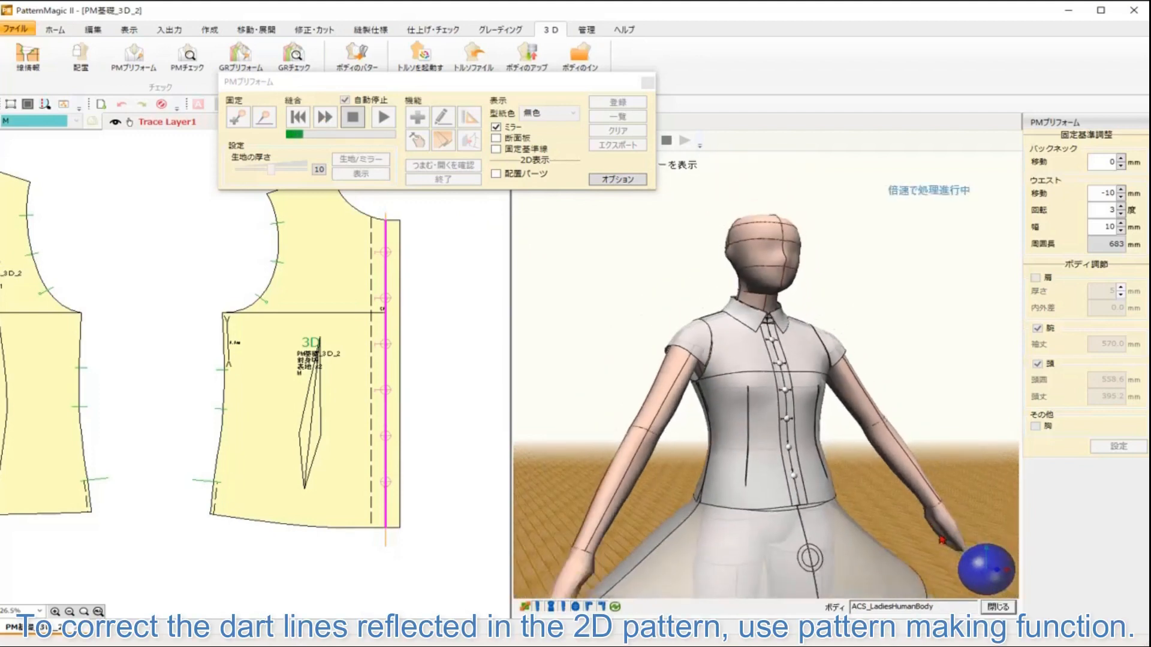
left_click_drag(929, 526, 926, 465)
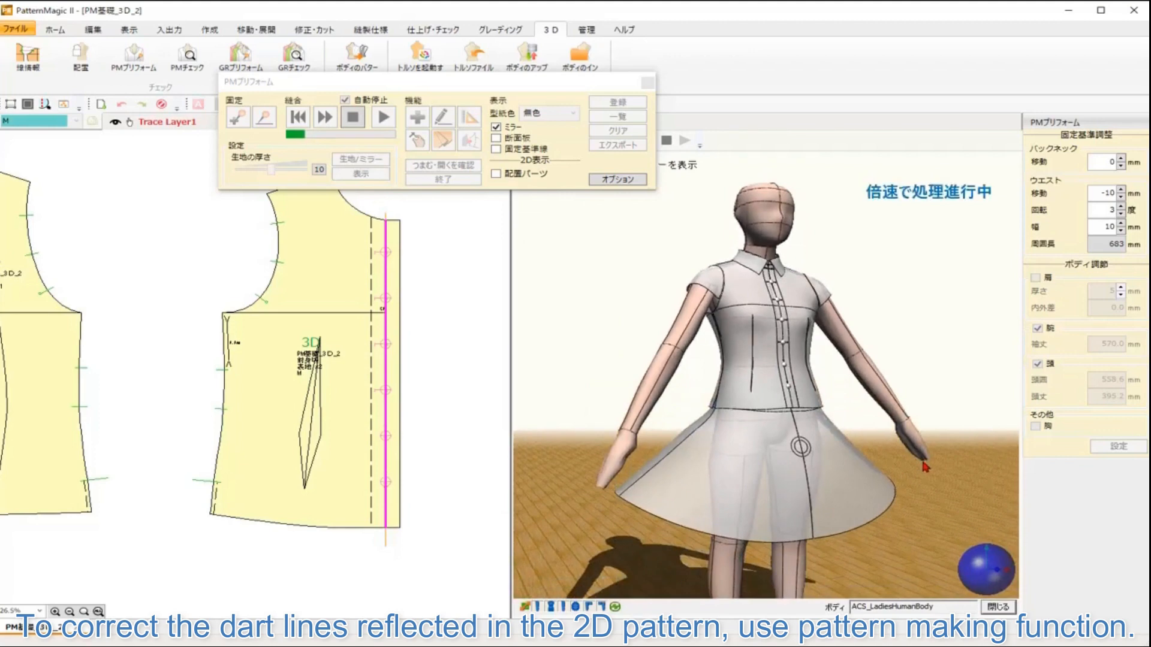
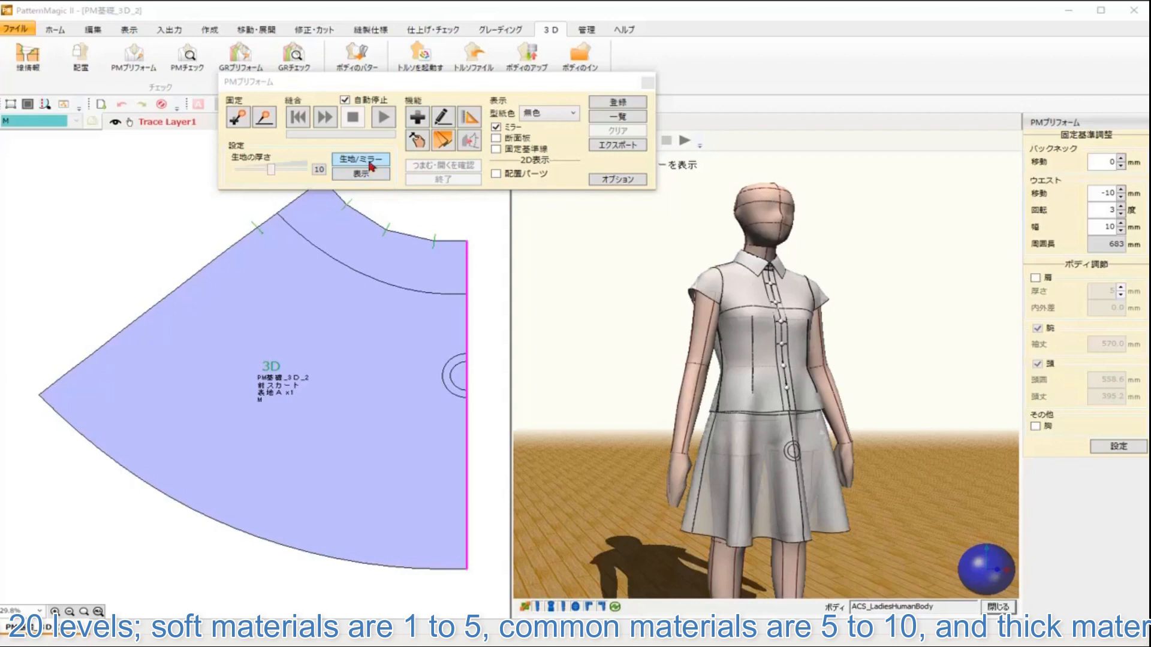
Step: Open the fabric and mirror settings and add a new fabric named 芯貼り with thickness 13
left_click(370, 161)
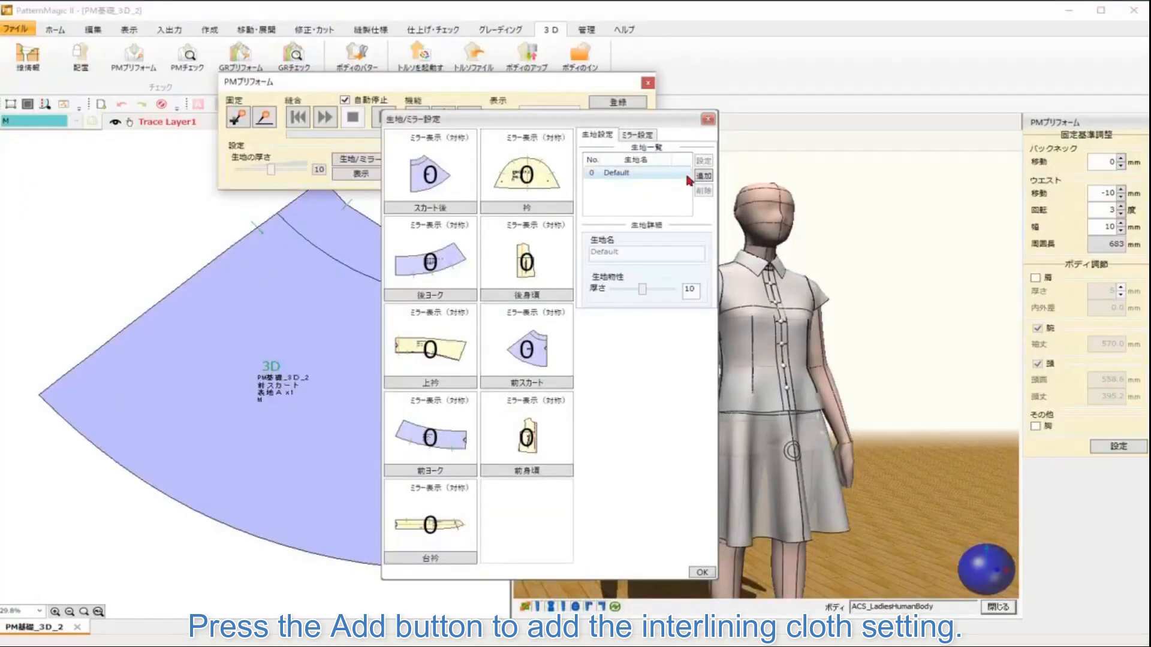
left_click(703, 175)
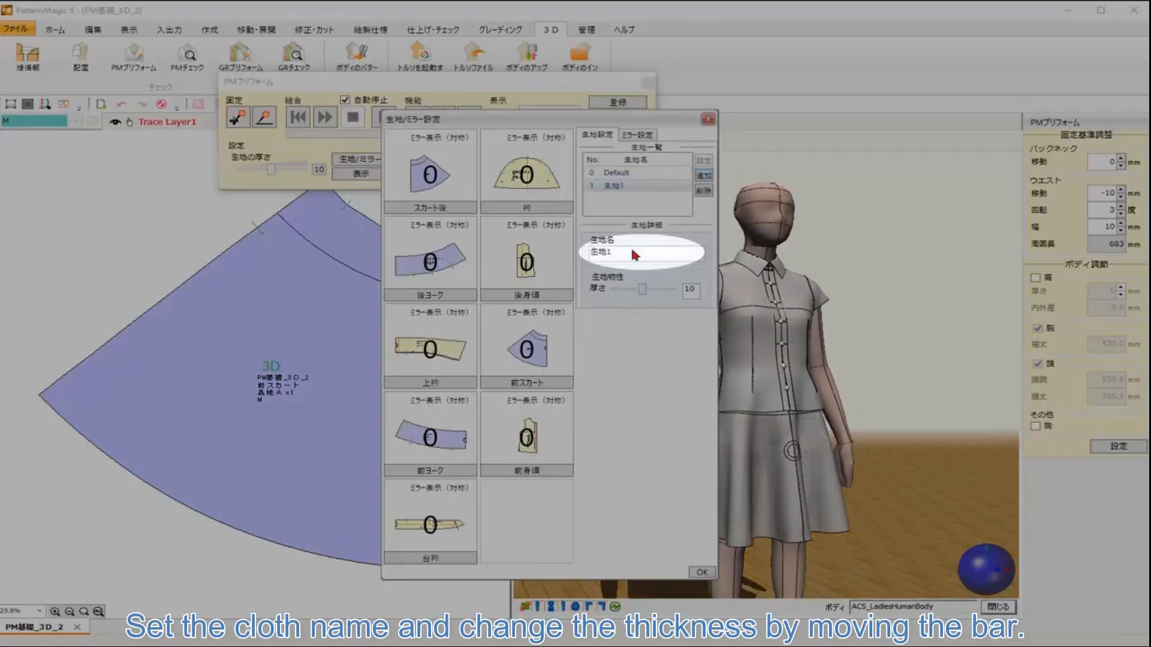
left_click_drag(631, 248, 572, 247)
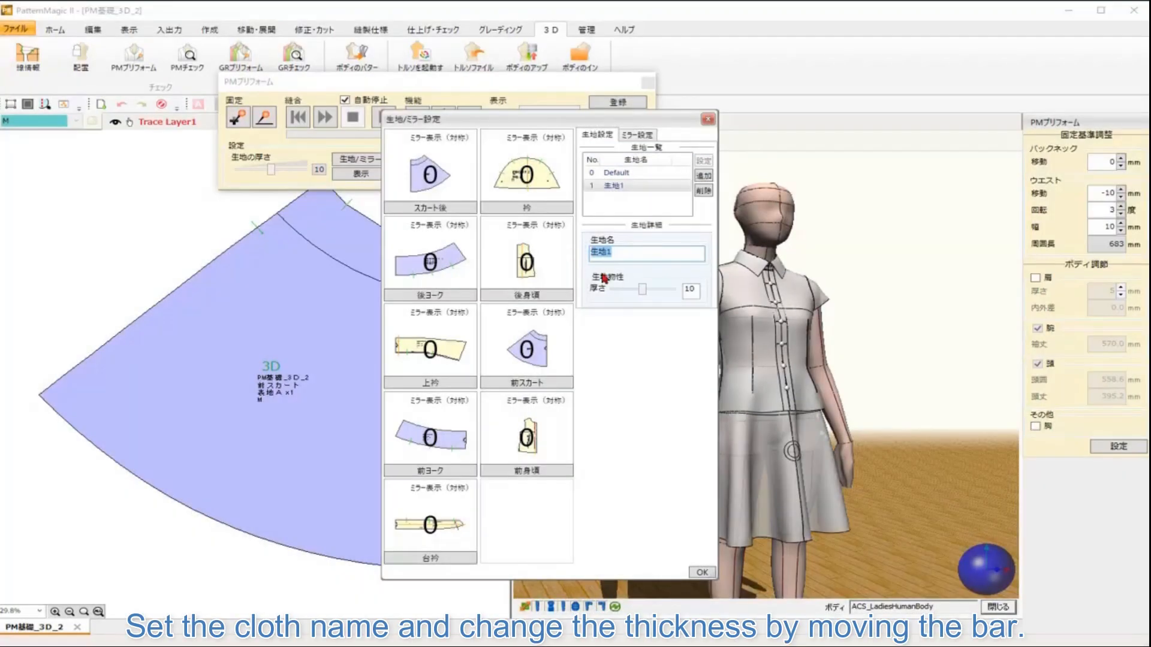
type("s")
key("BackSpace")
type("芯貼り")
left_click_drag(643, 289, 652, 293)
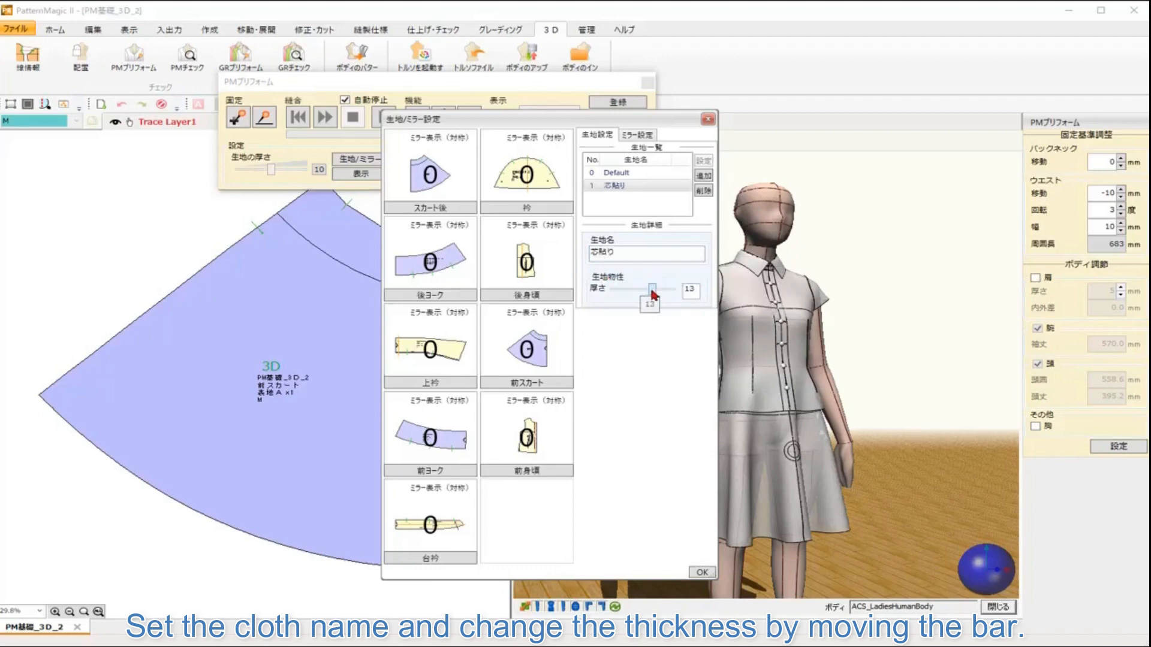
Step: Add another fabric named 薄手 with thickness 0
left_click(704, 176)
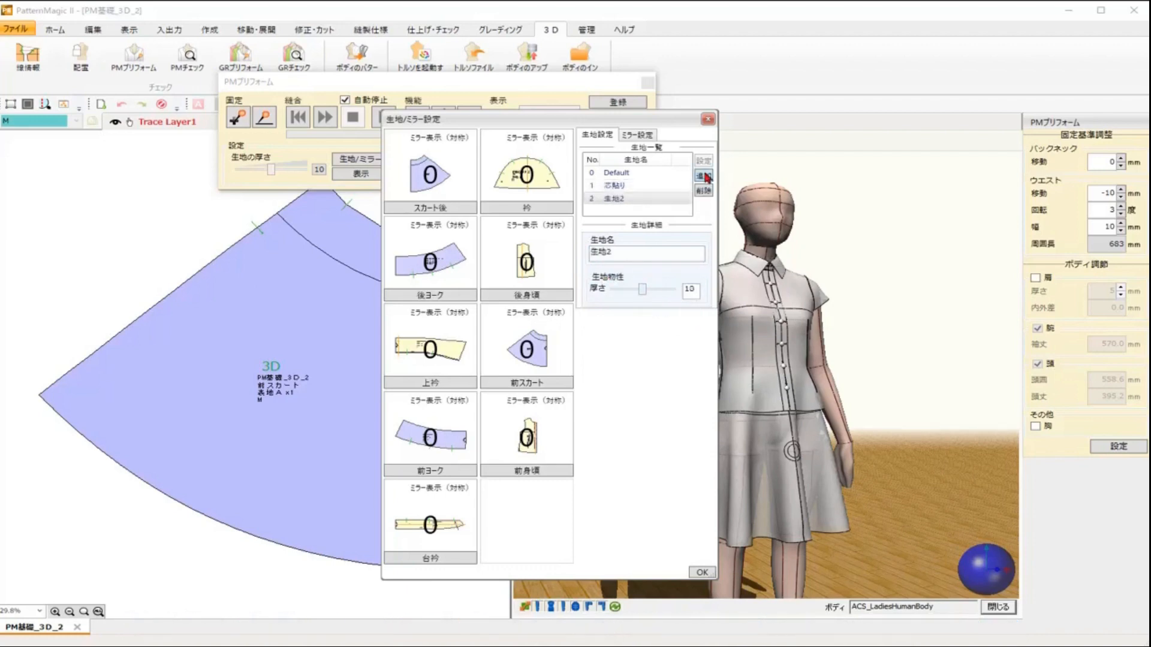
left_click_drag(626, 262, 573, 258)
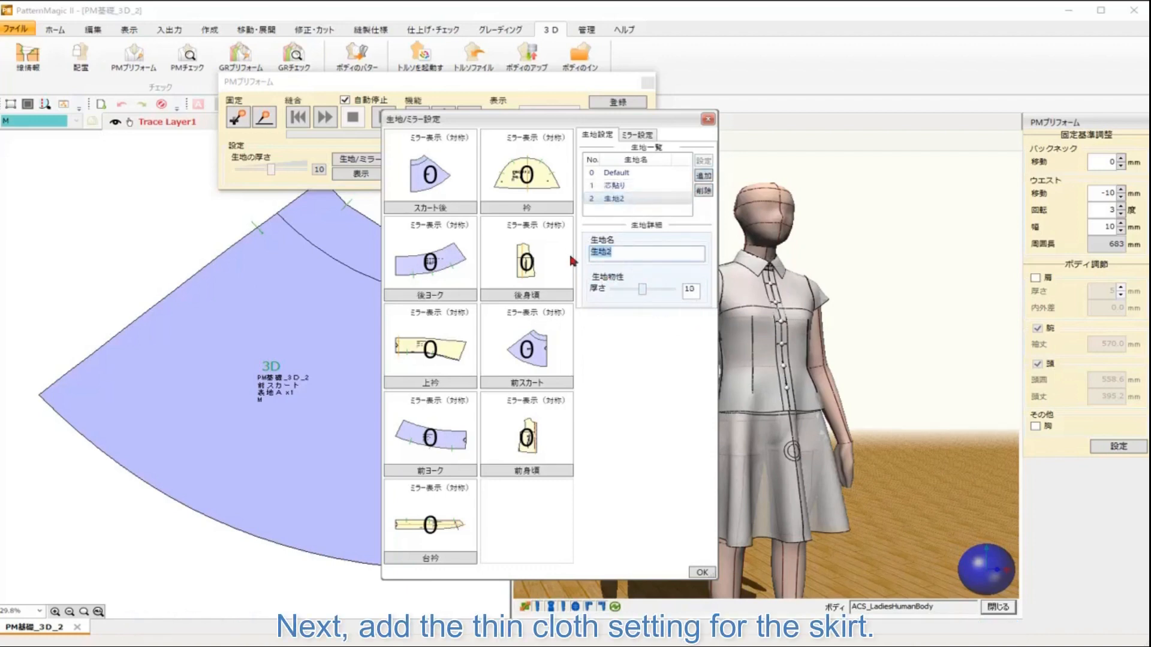
type("うす")
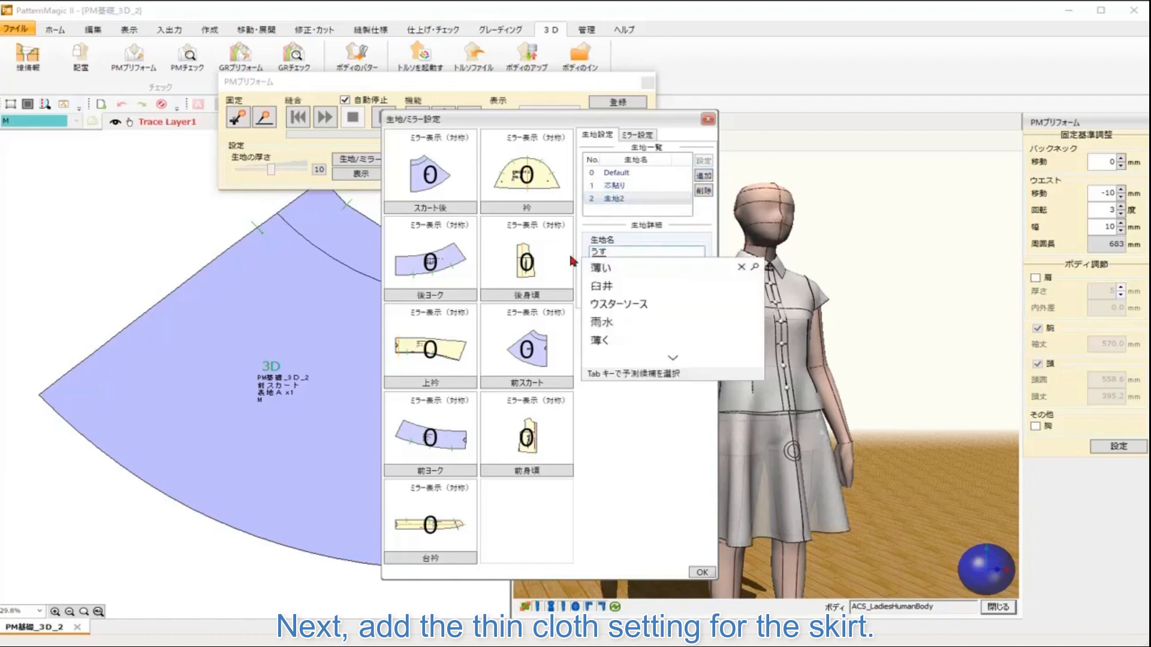
type("て")
key("space")
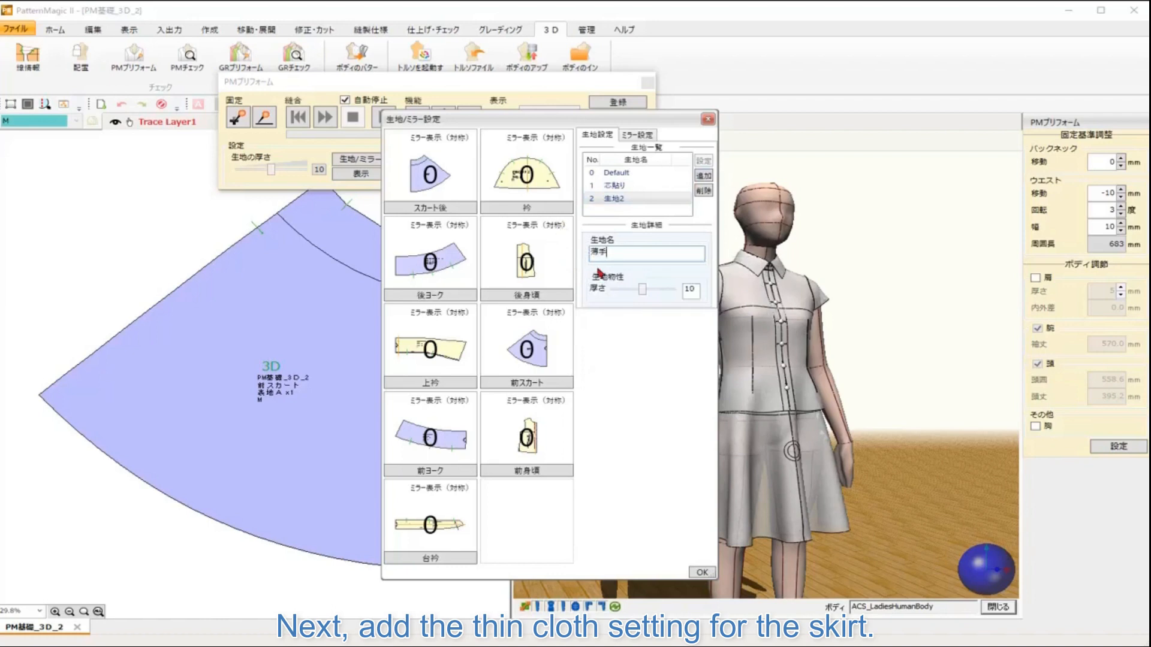
left_click_drag(639, 292, 604, 293)
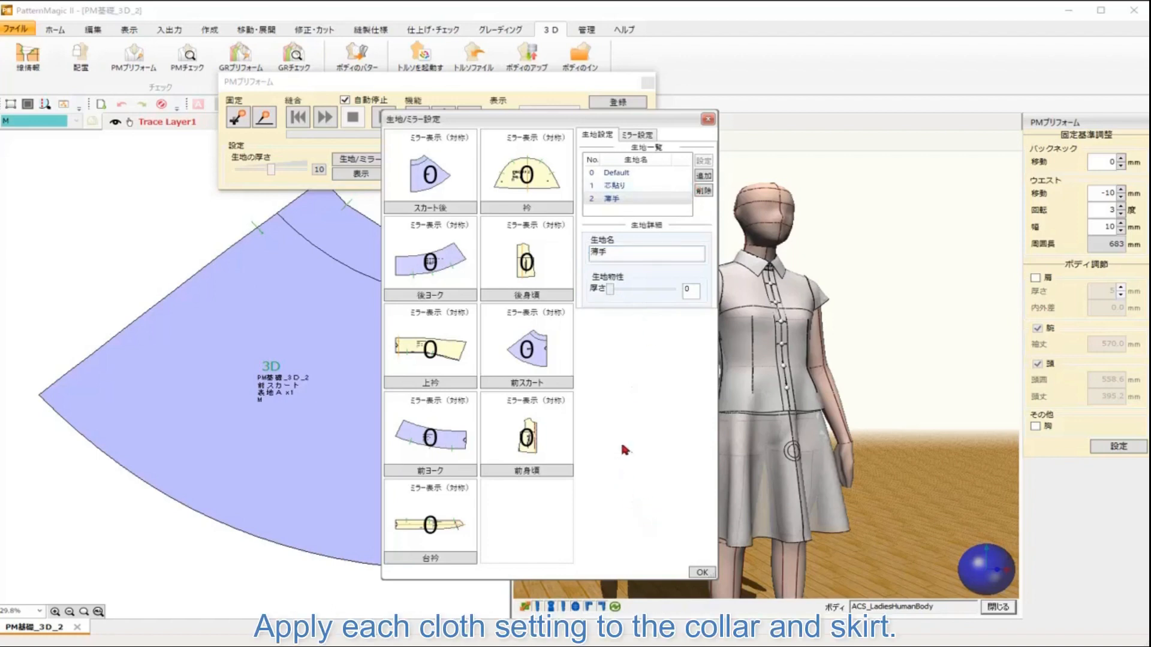
Step: Assign the 芯貼り fabric to the collar stand, top collar, back yoke and front yoke pieces
left_click(427, 509)
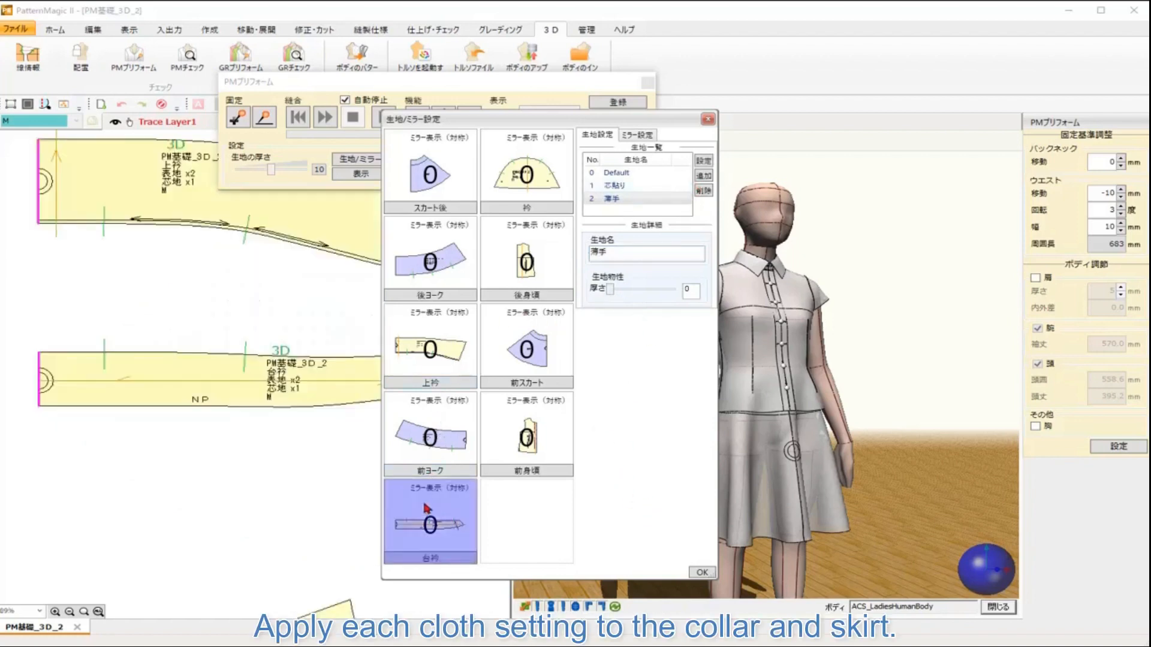
left_click(614, 189)
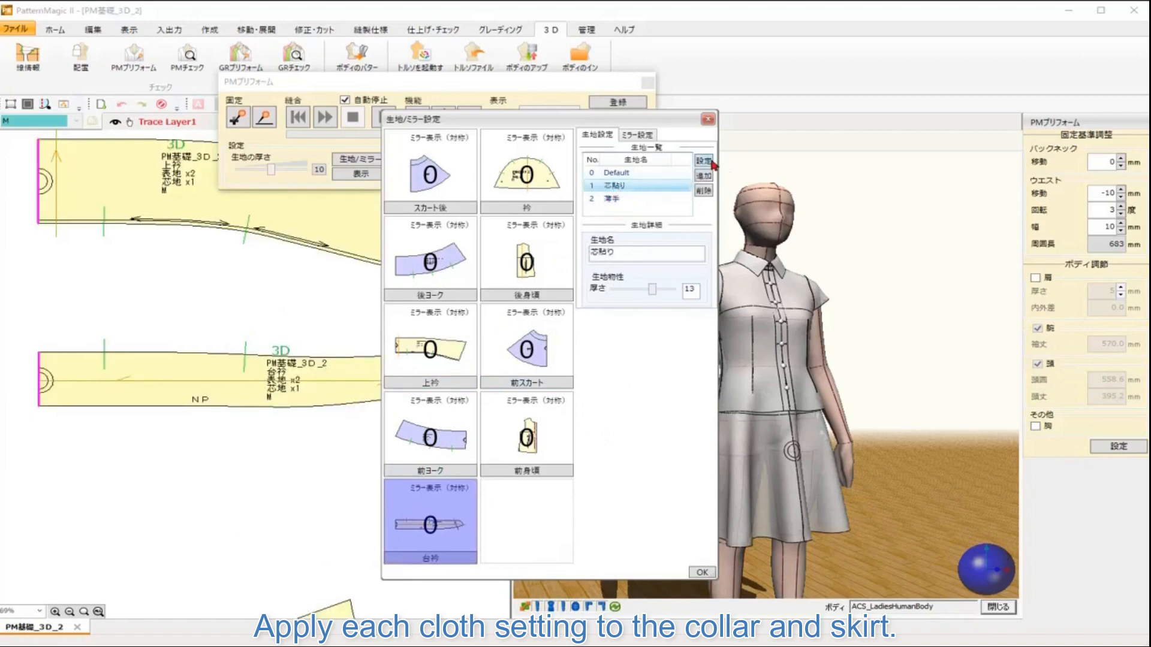
left_click(712, 162)
left_click(454, 364)
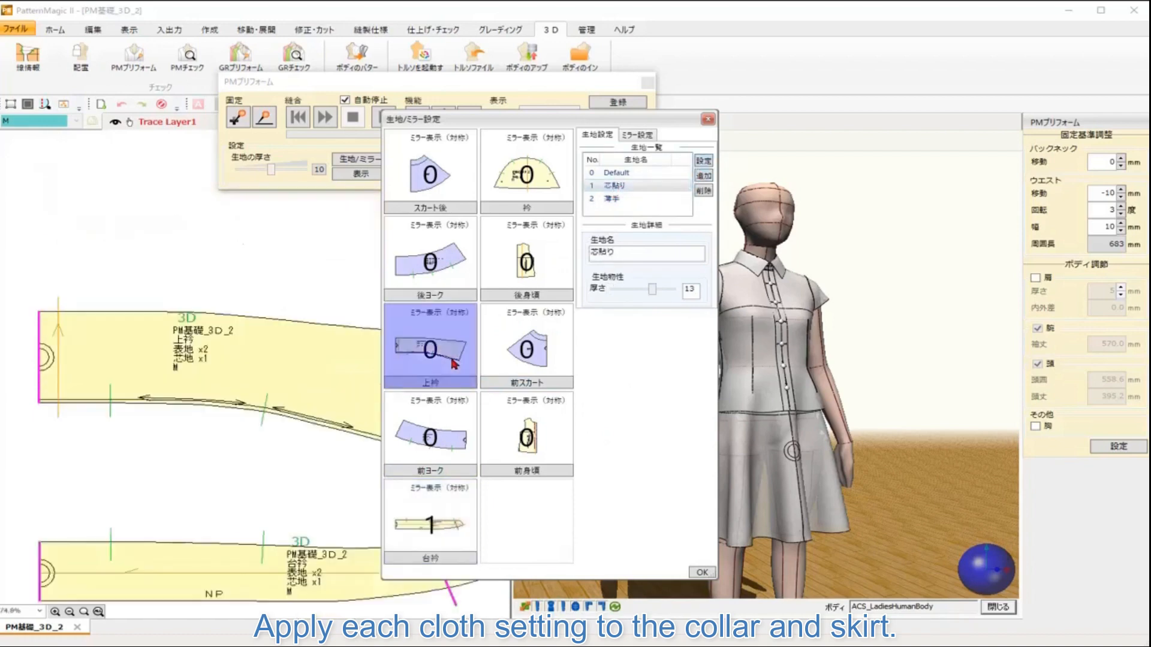
left_click(701, 163)
left_click(467, 261)
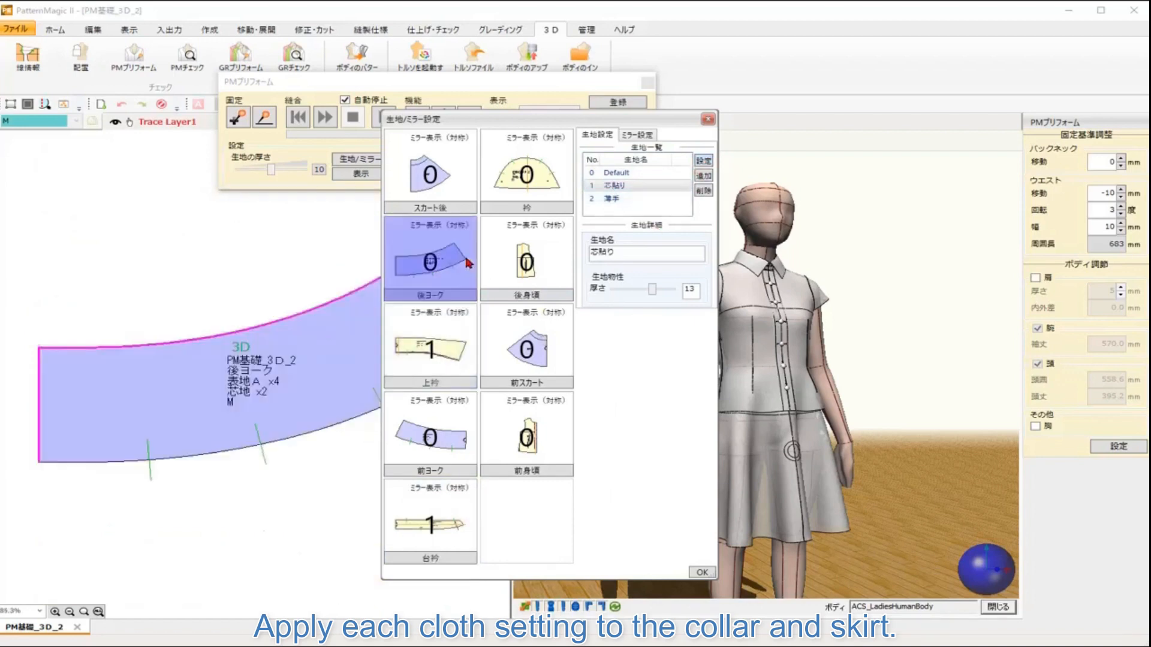
left_click(704, 167)
left_click(468, 431)
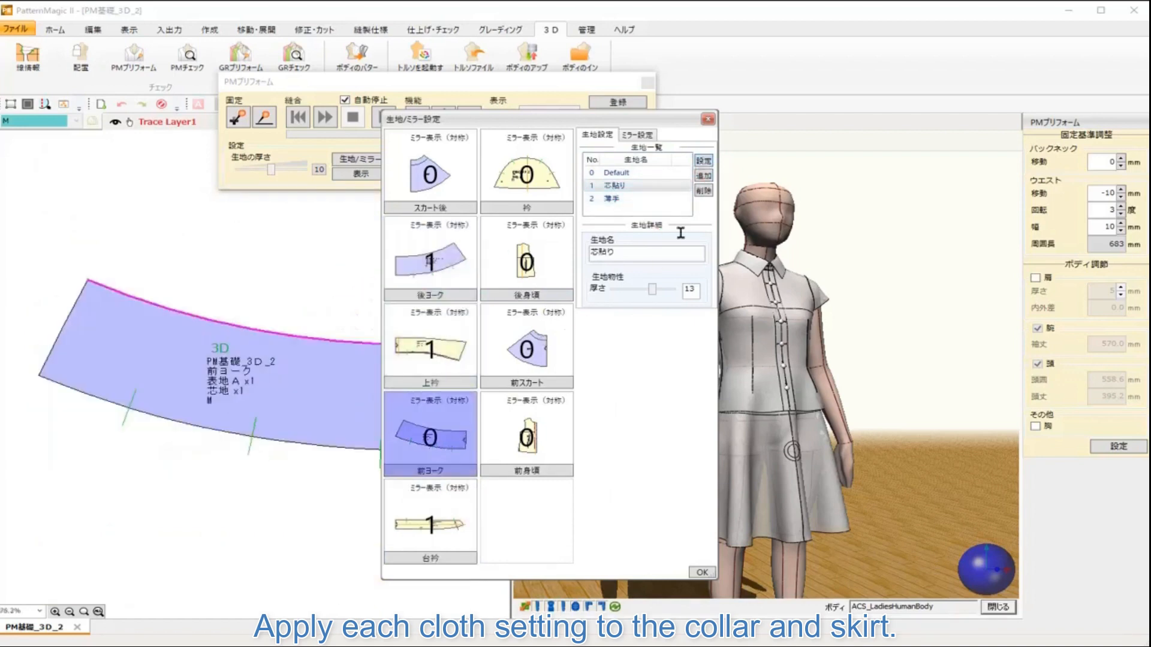
left_click(704, 162)
Step: Assign the 薄手 fabric to the back and front skirt pieces and close the settings dialog
left_click(448, 180)
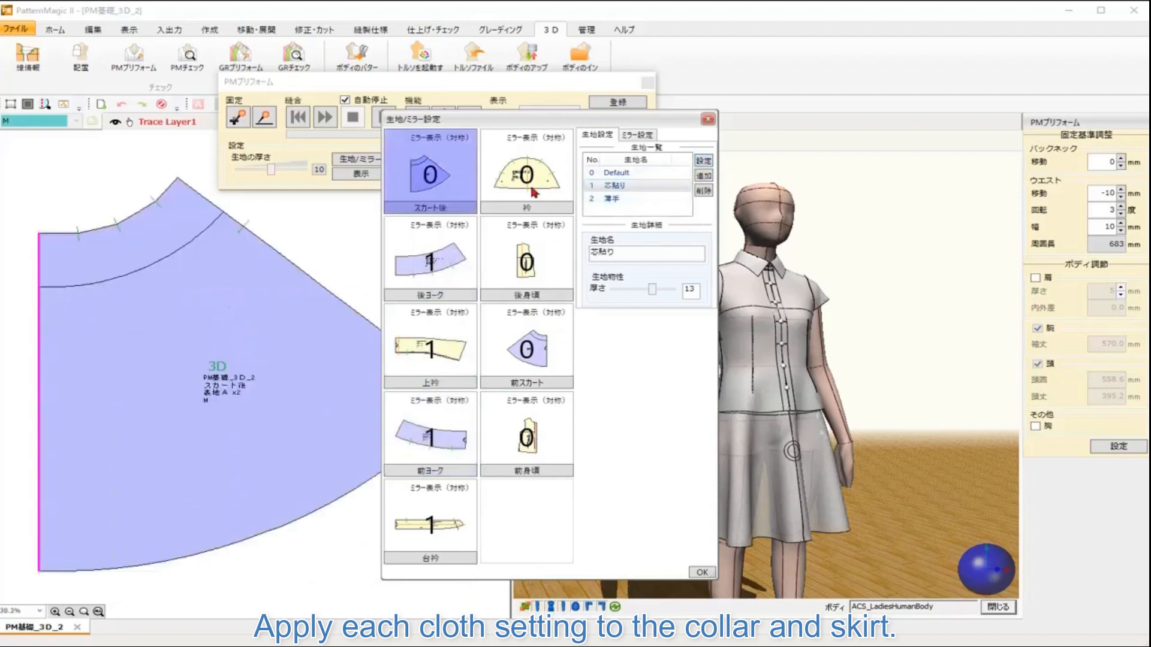
left_click(617, 198)
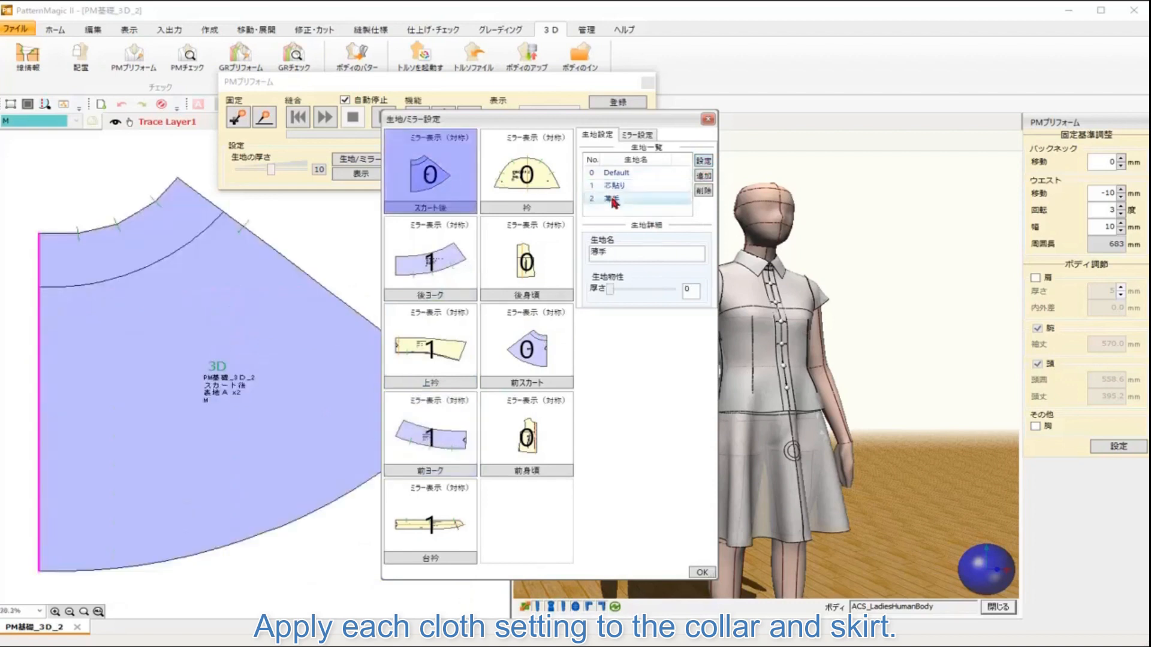
left_click(704, 161)
left_click(527, 351)
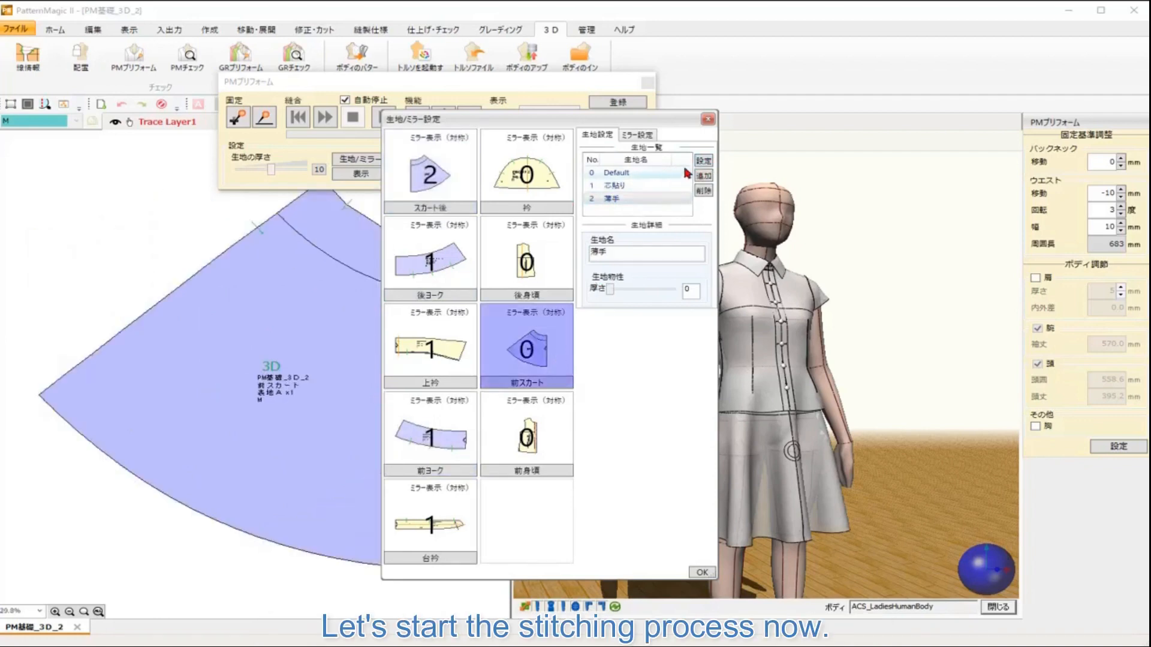
left_click(708, 119)
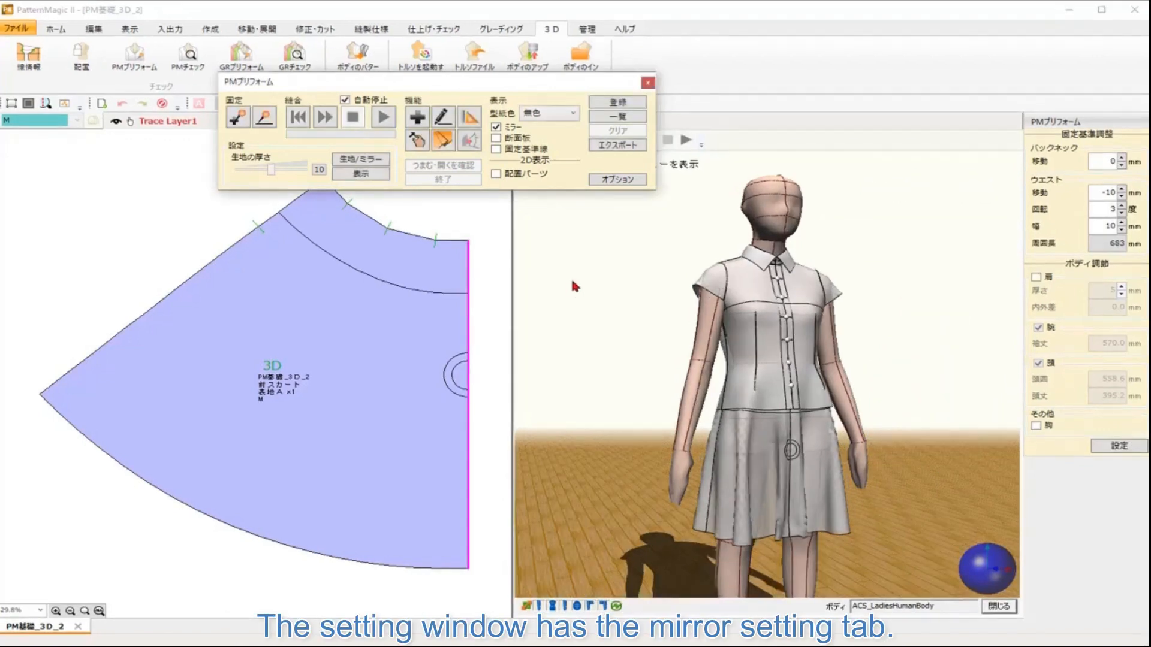
Step: Set the mirror display of the front bodice and collar stand pieces to ミラー表示(下) in the mirror settings
left_click(359, 161)
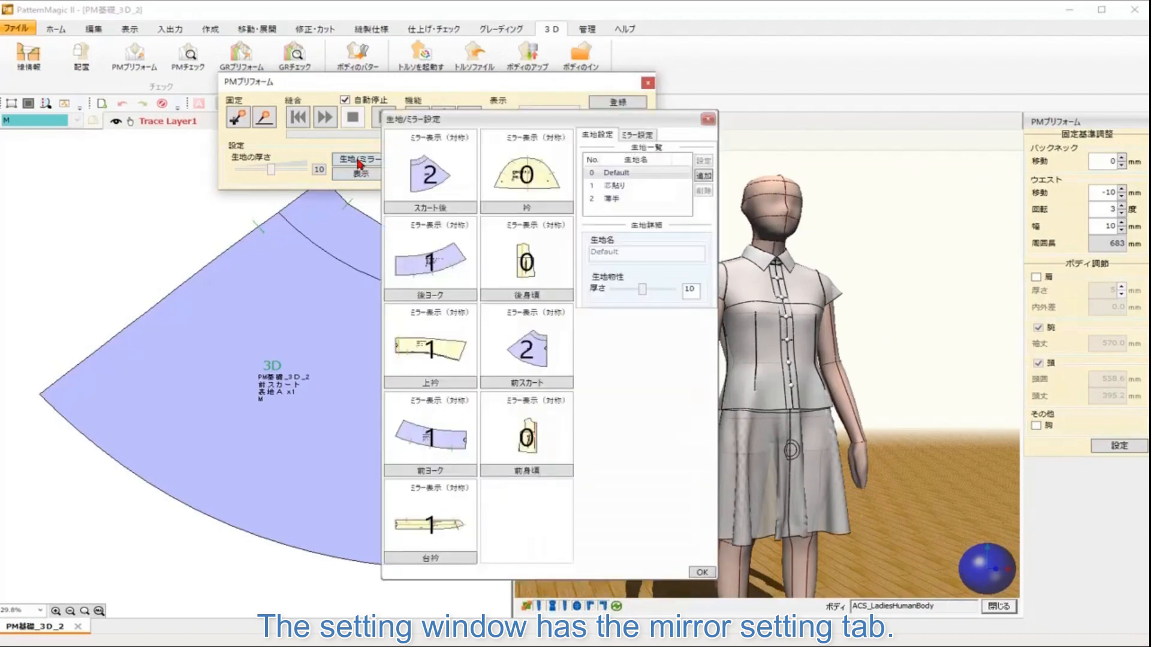
left_click(631, 137)
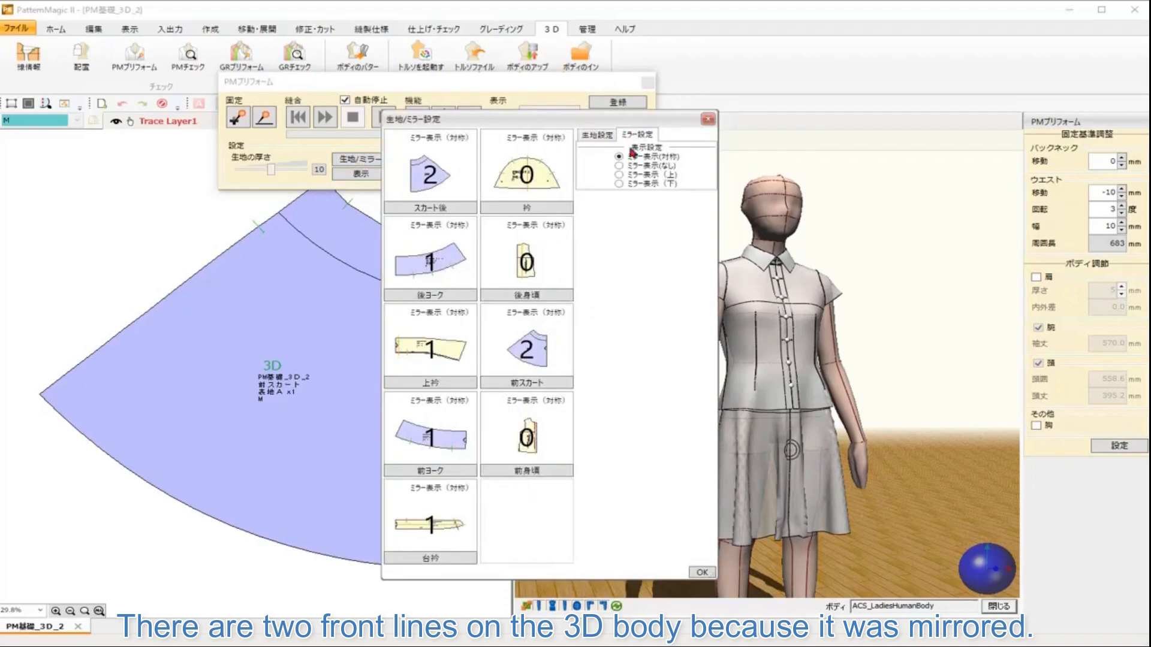
left_click(540, 423)
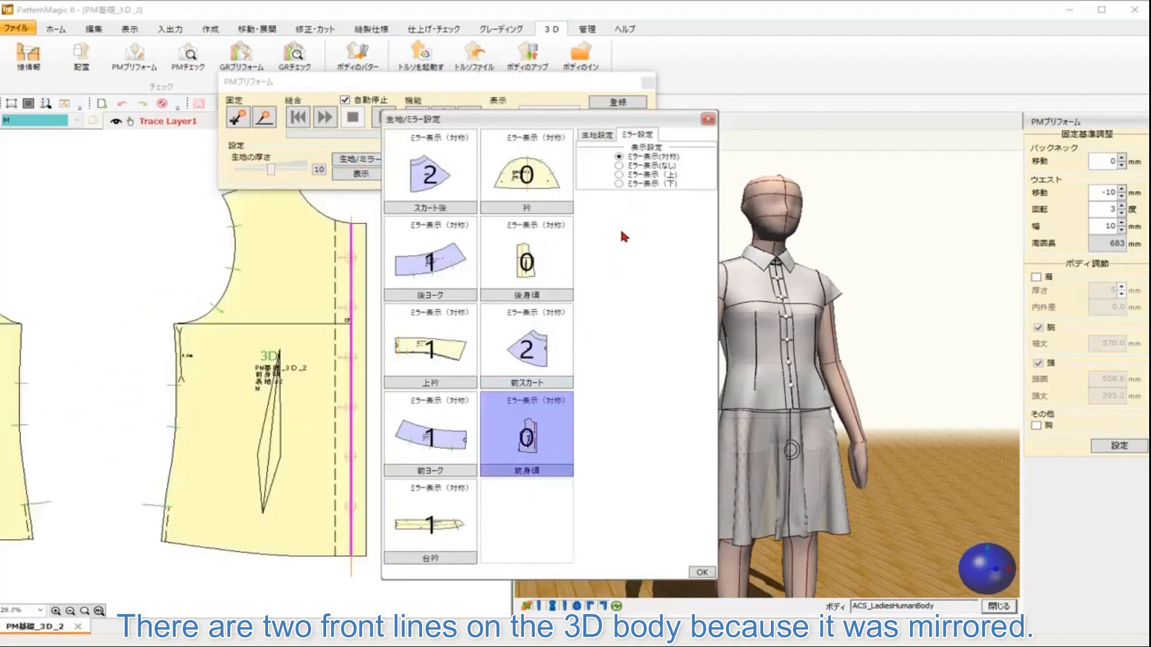
left_click(620, 183)
left_click(471, 530)
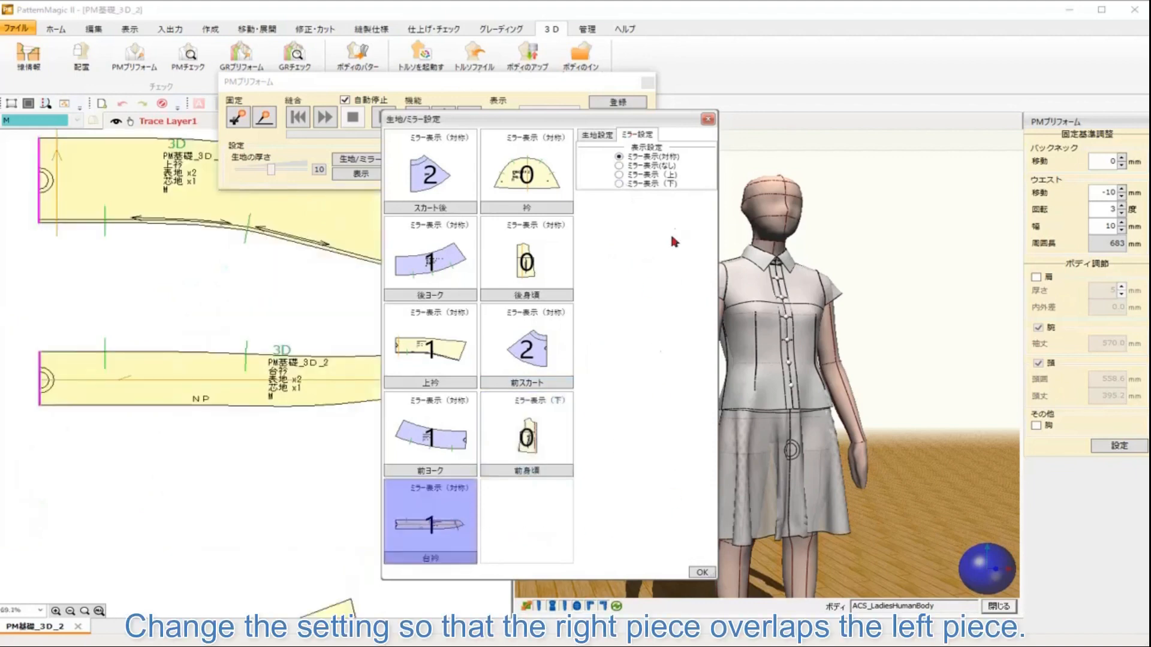
left_click(639, 185)
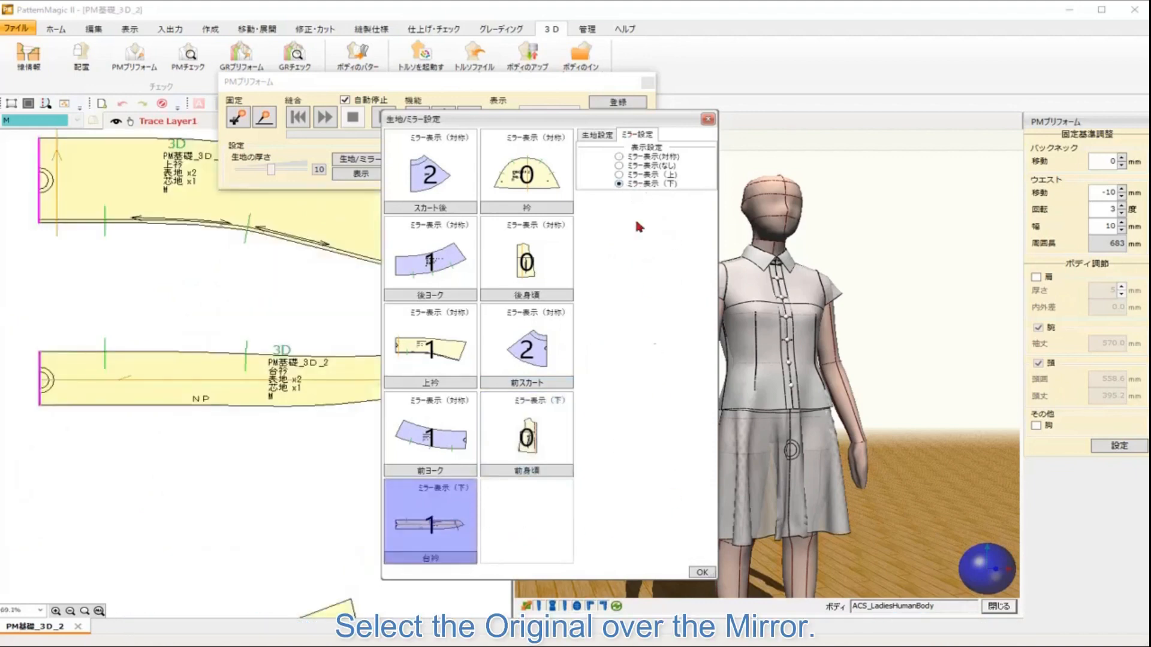
left_click(700, 573)
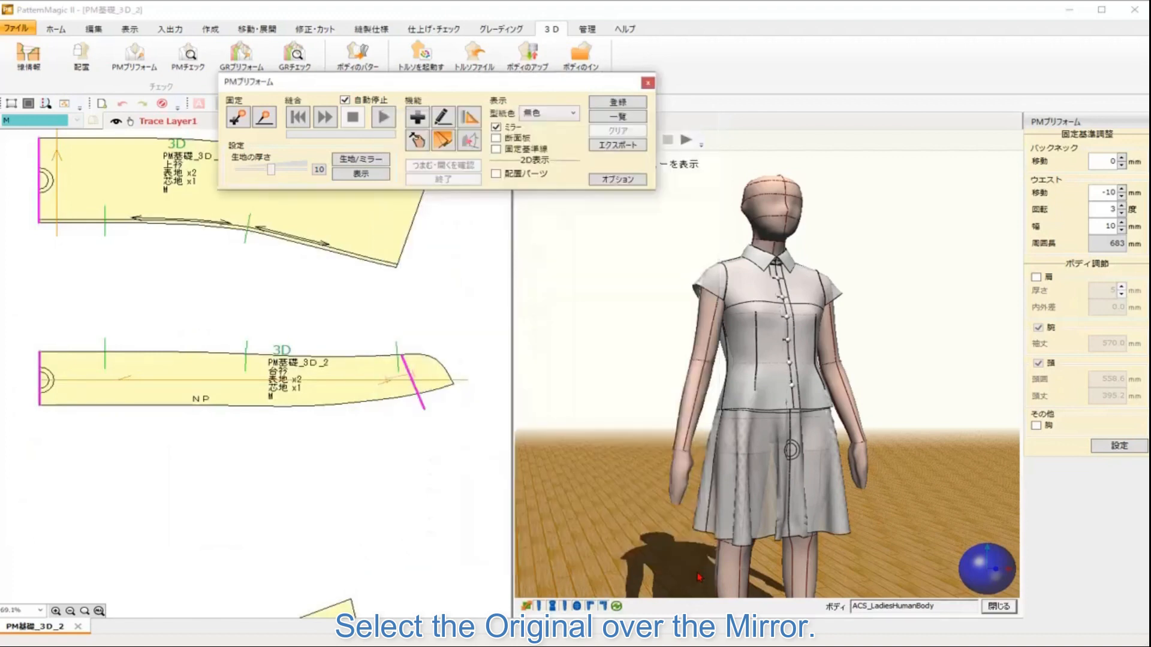
Step: Set the pattern color display of the 3D garment to 塗りつぶし
scroll(870, 403, "up", 5)
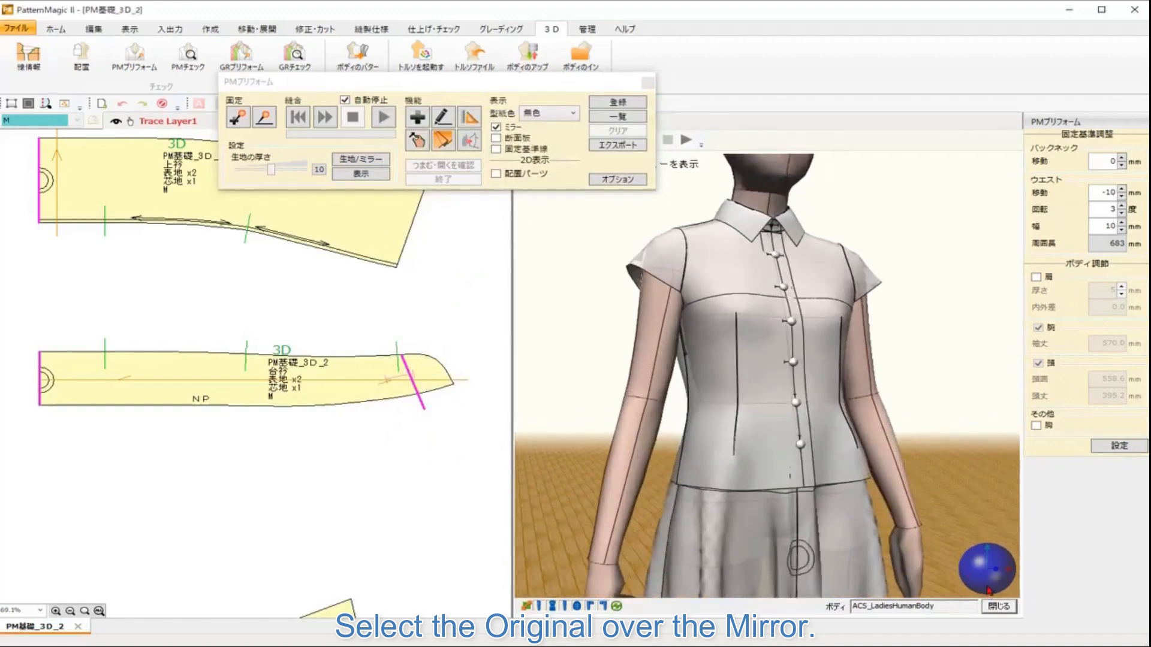
mouse_move(988, 579)
left_mouse_down()
mouse_move(1003, 580)
mouse_move(968, 580)
left_mouse_up()
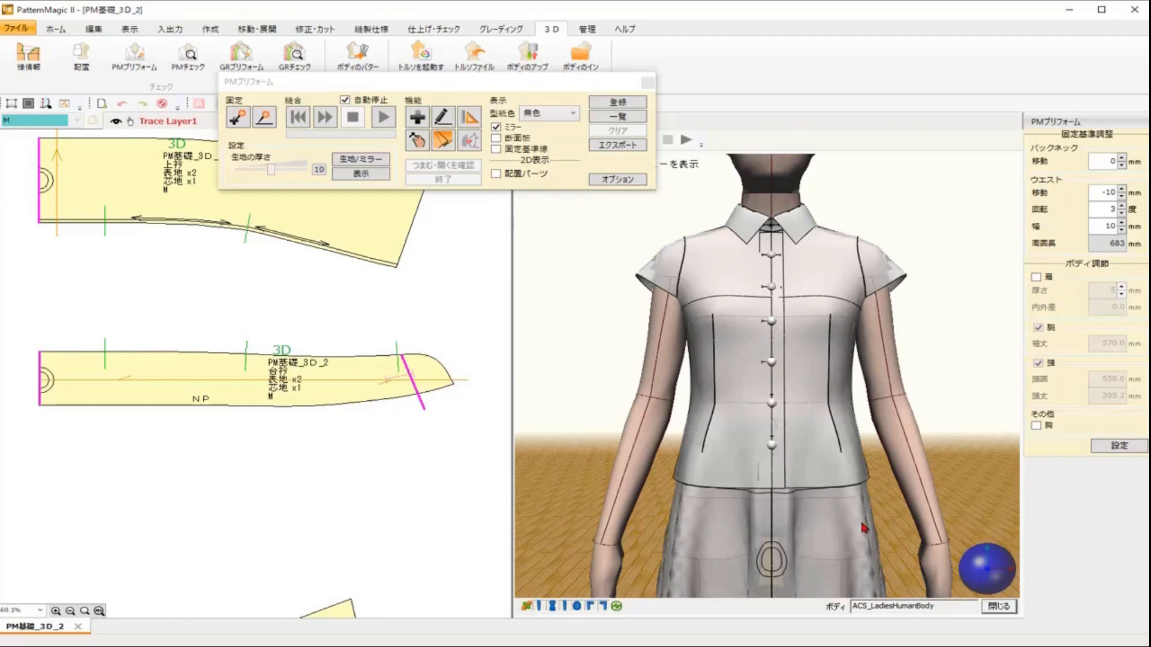
left_click_drag(861, 523, 854, 519)
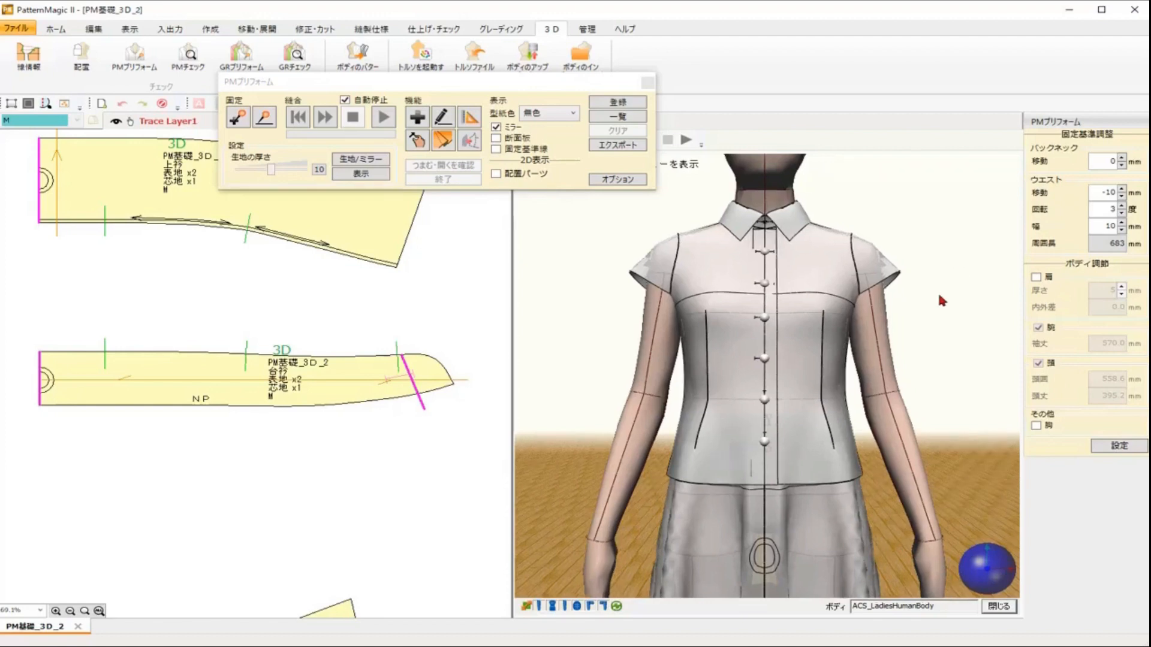
scroll(939, 301, "down", 4)
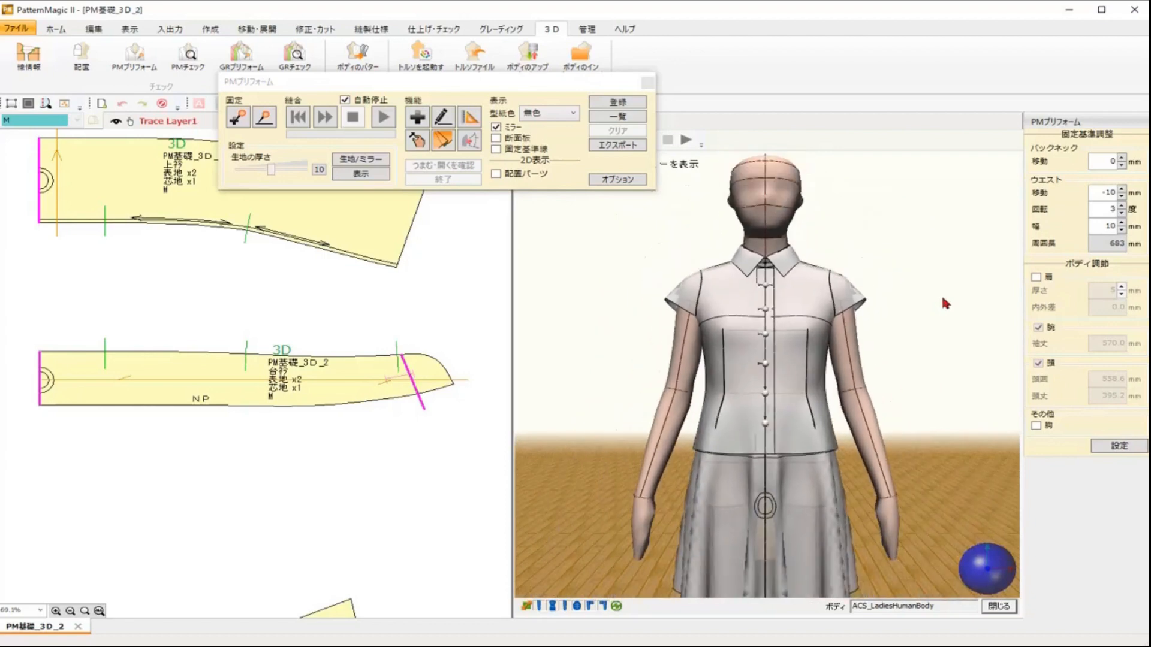
scroll(931, 301, "up", 2)
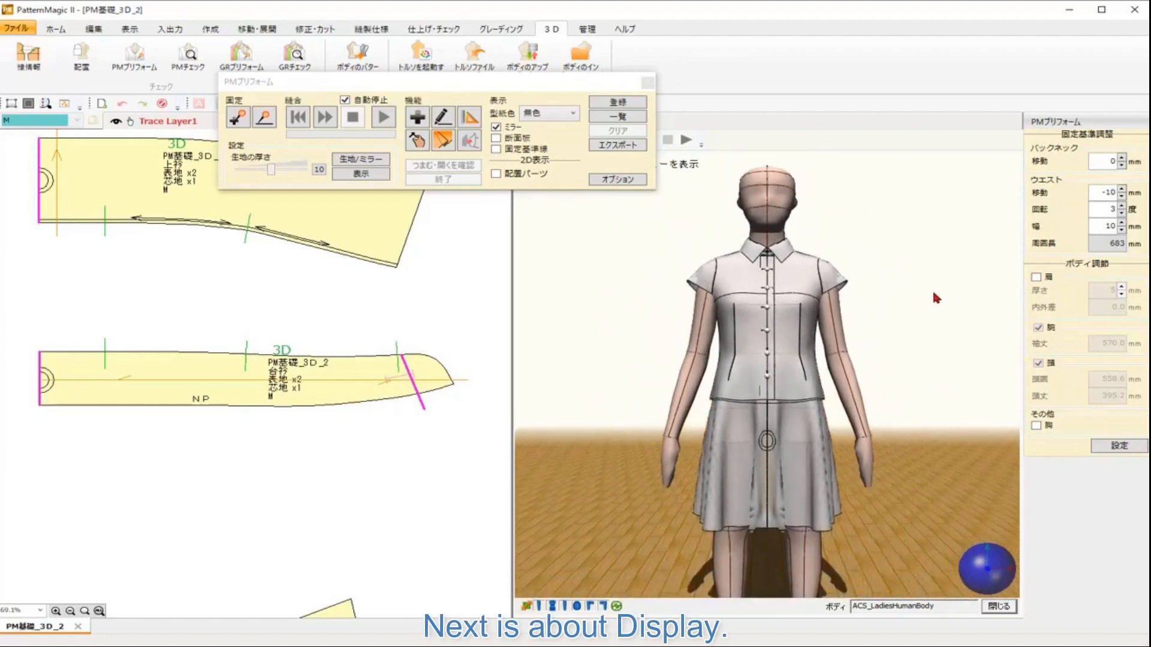
left_click(553, 114)
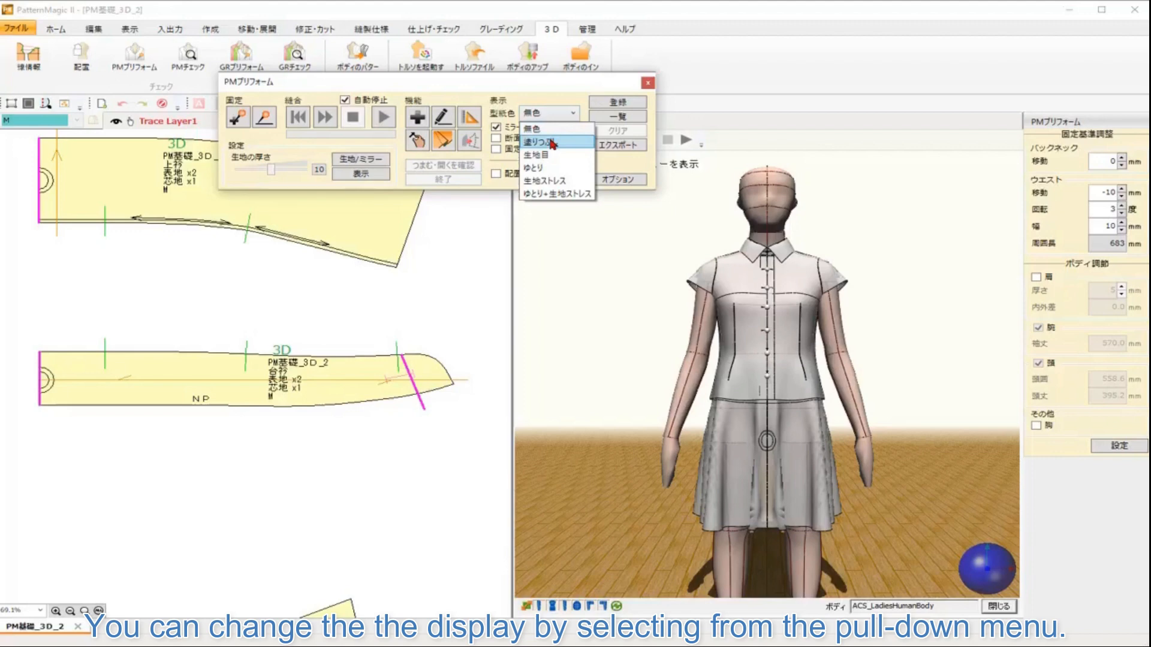
left_click(551, 143)
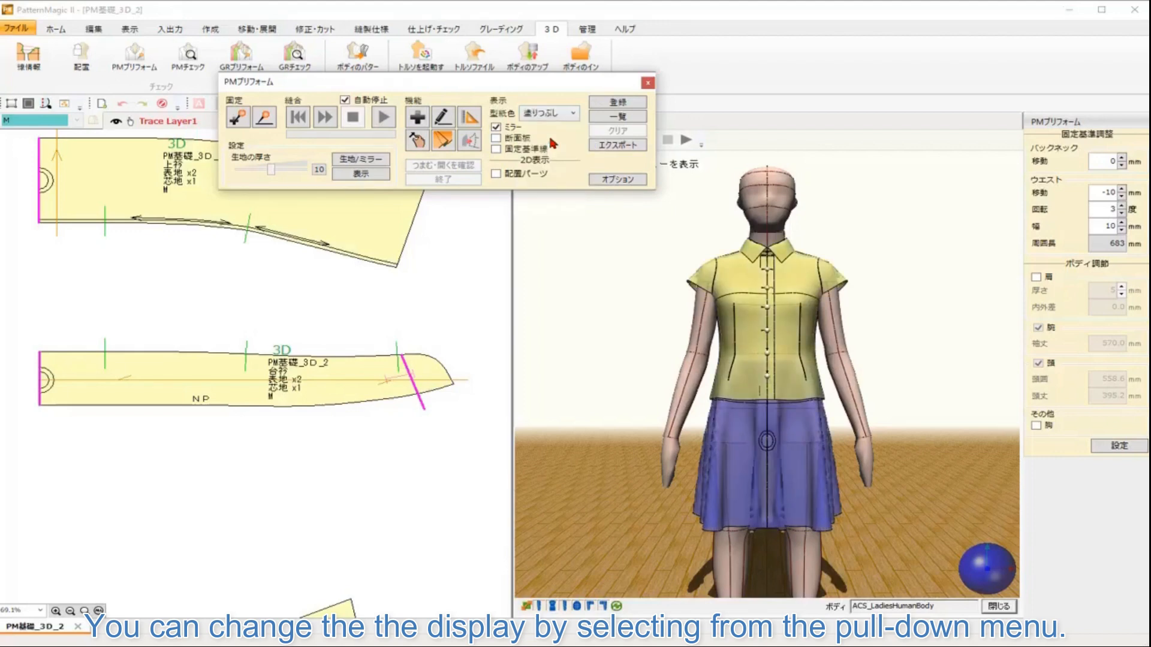
Step: Switch the pattern color display to 生地目 to show the fabric grain
left_click(547, 115)
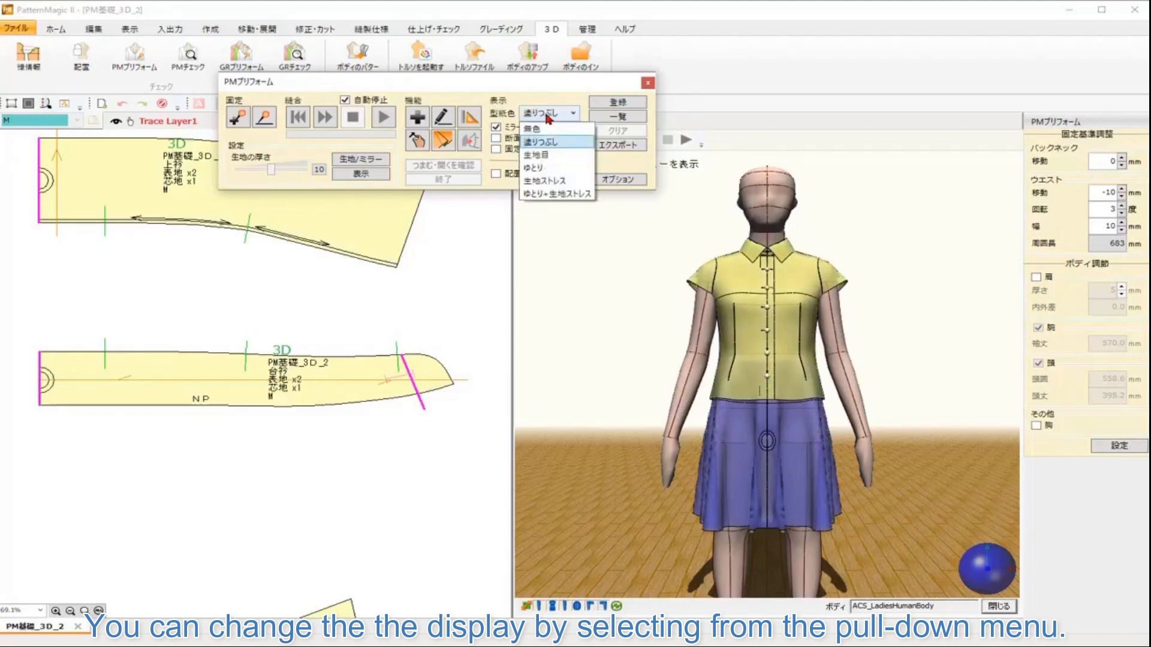
left_click(547, 156)
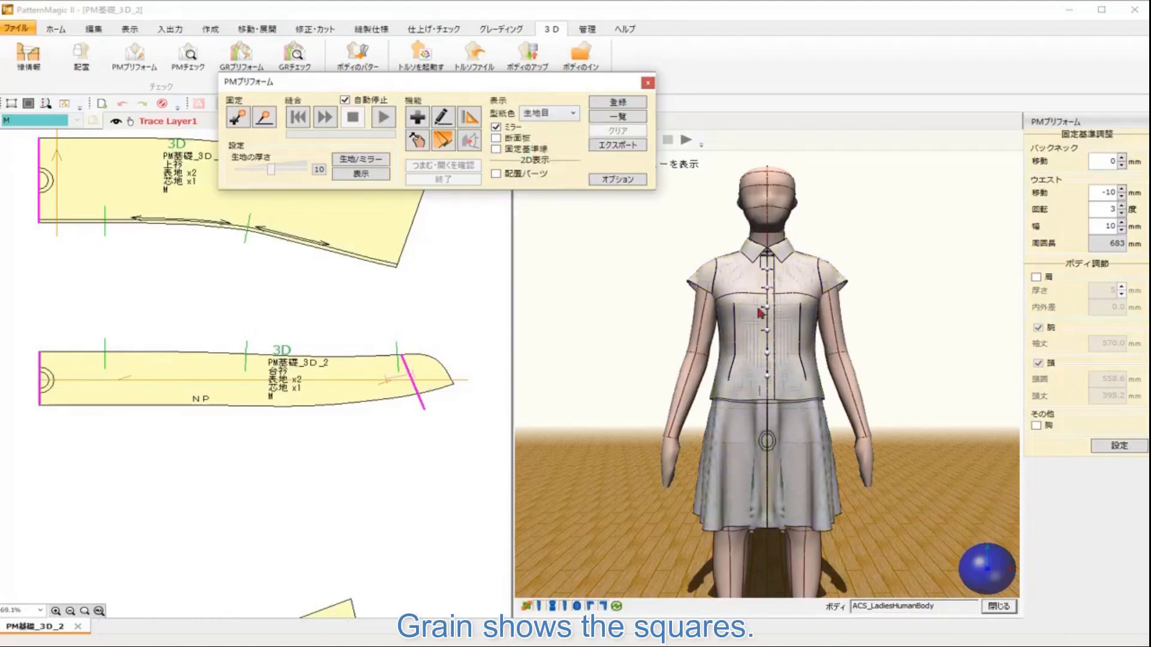
left_click_drag(979, 586, 998, 585)
scroll(758, 317, "up", 8)
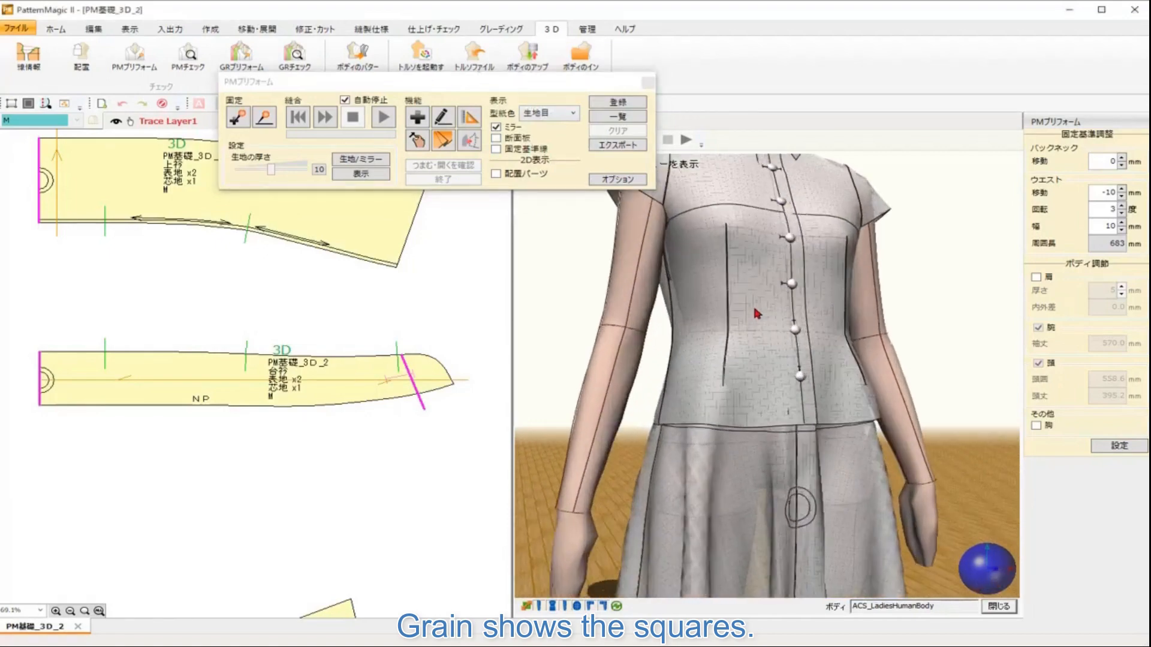
Step: Zoom into the 3D garment to examine the fabric grain squares, then reset the view
left_click_drag(826, 341, 921, 370)
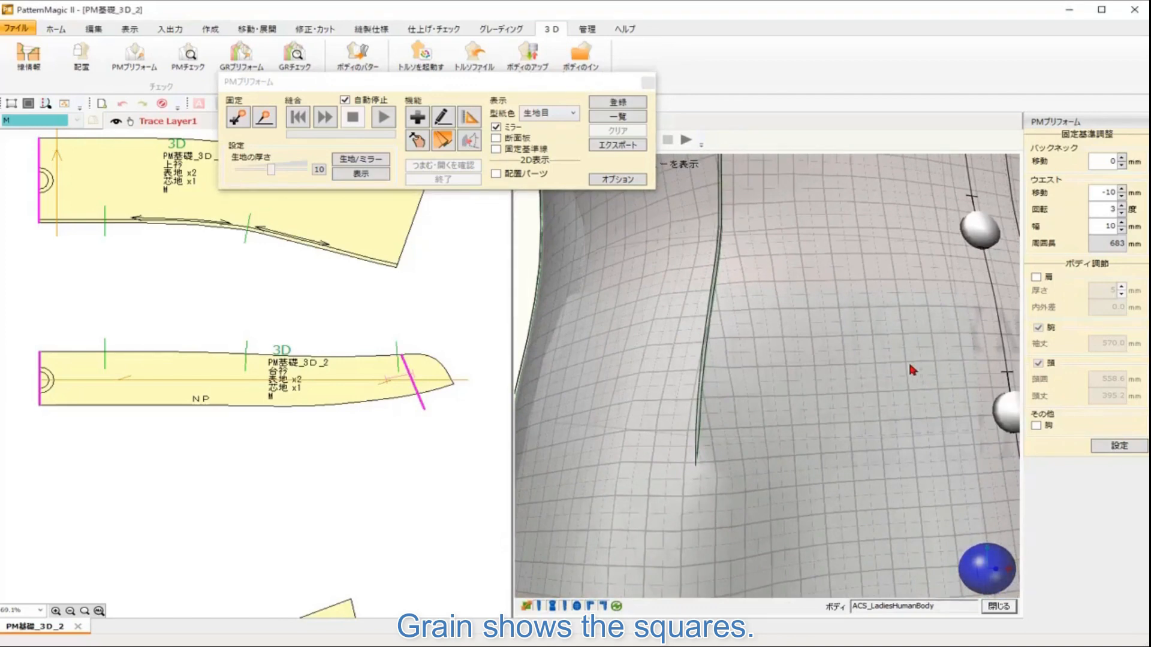
scroll(906, 361, "down", 8)
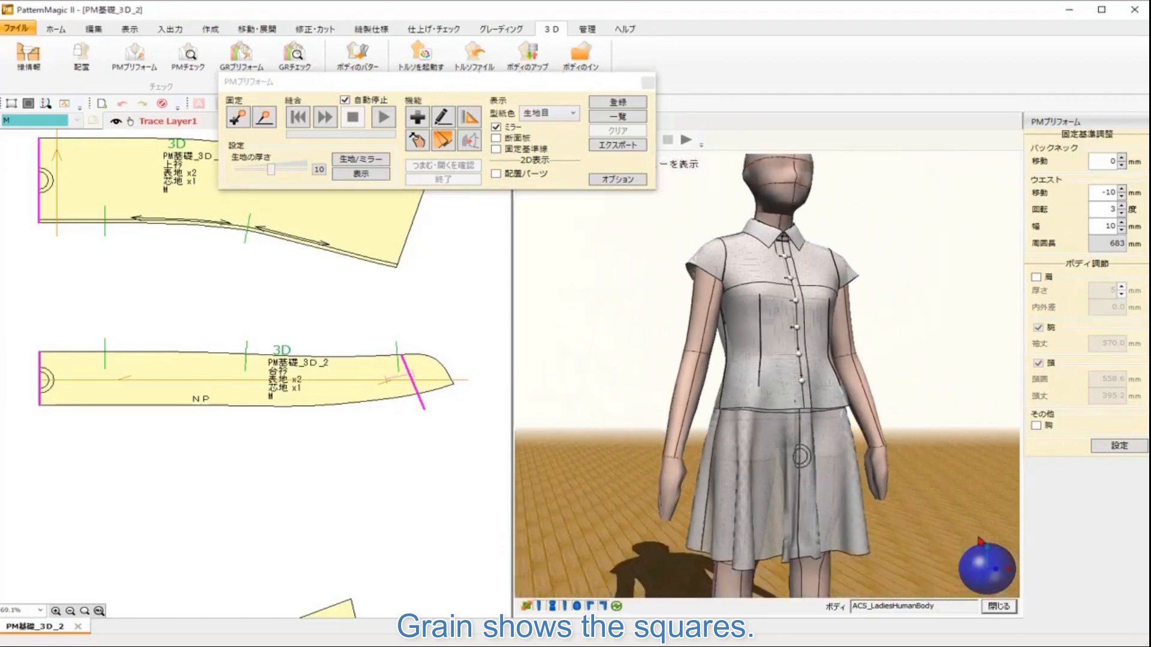
right_click(979, 541)
left_click(917, 571)
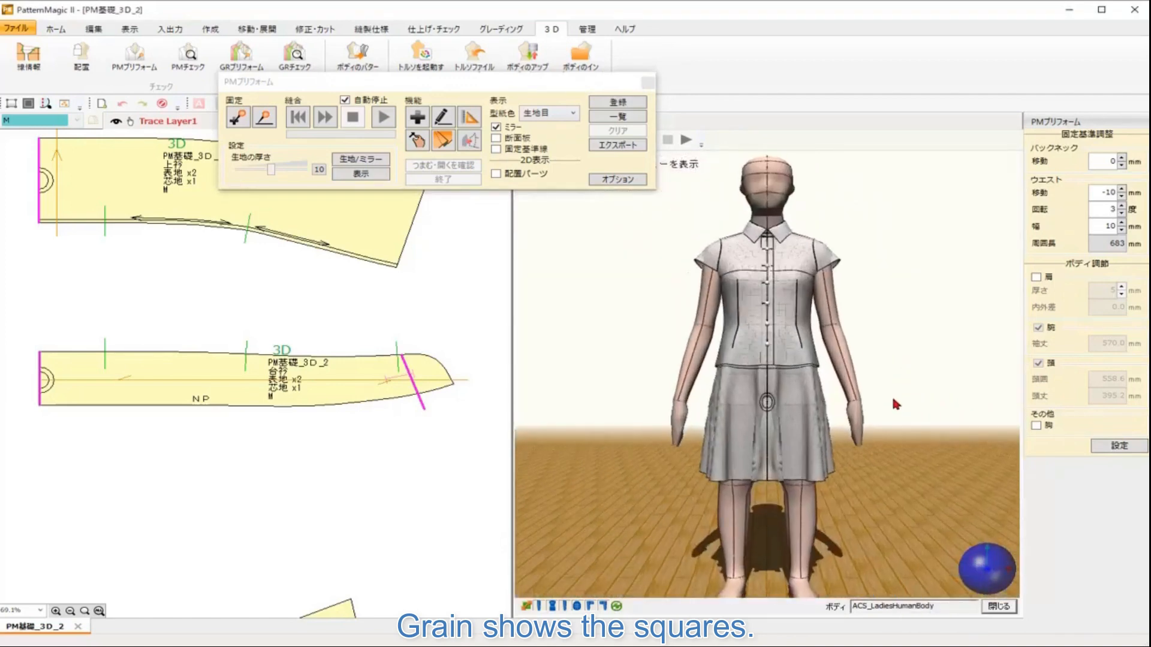
Step: Switch the pattern color display to ゆとり to show fit tension on the 3D garment
left_click(554, 115)
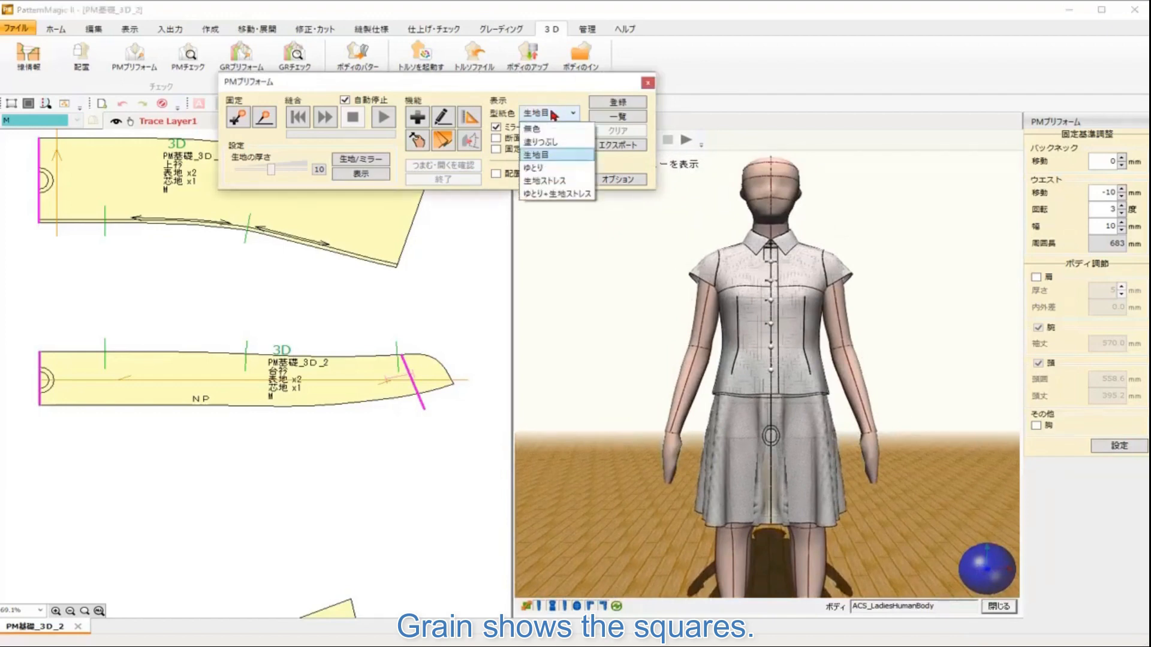
left_click(542, 169)
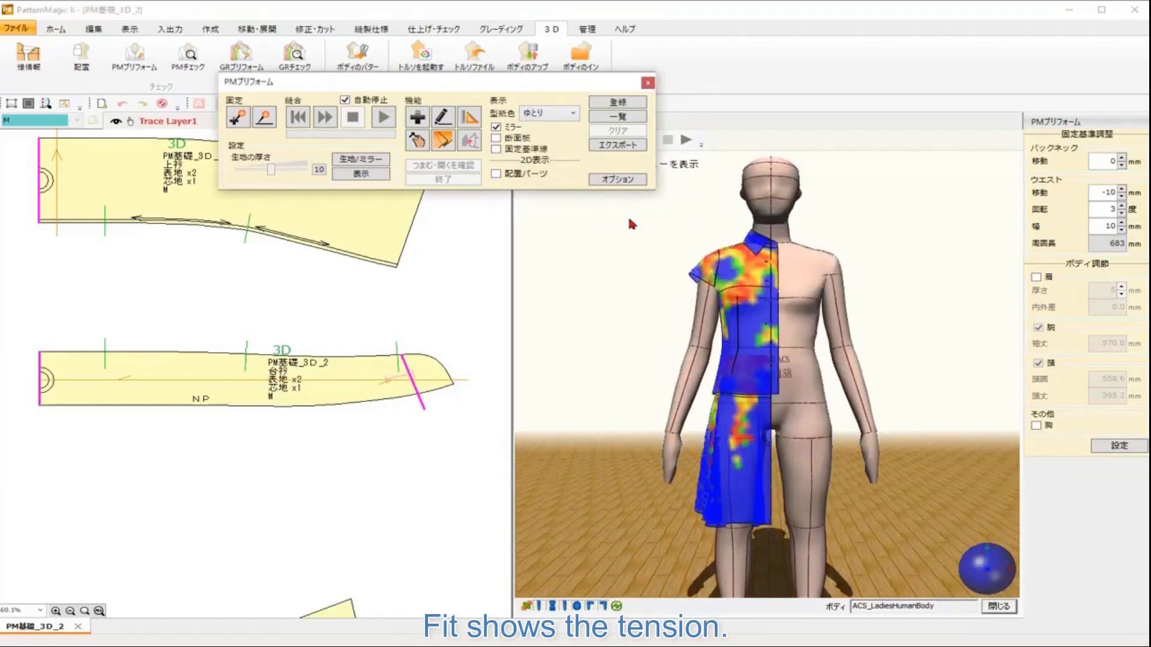
mouse_move(968, 575)
left_mouse_down()
mouse_move(1043, 569)
mouse_move(983, 574)
left_mouse_up()
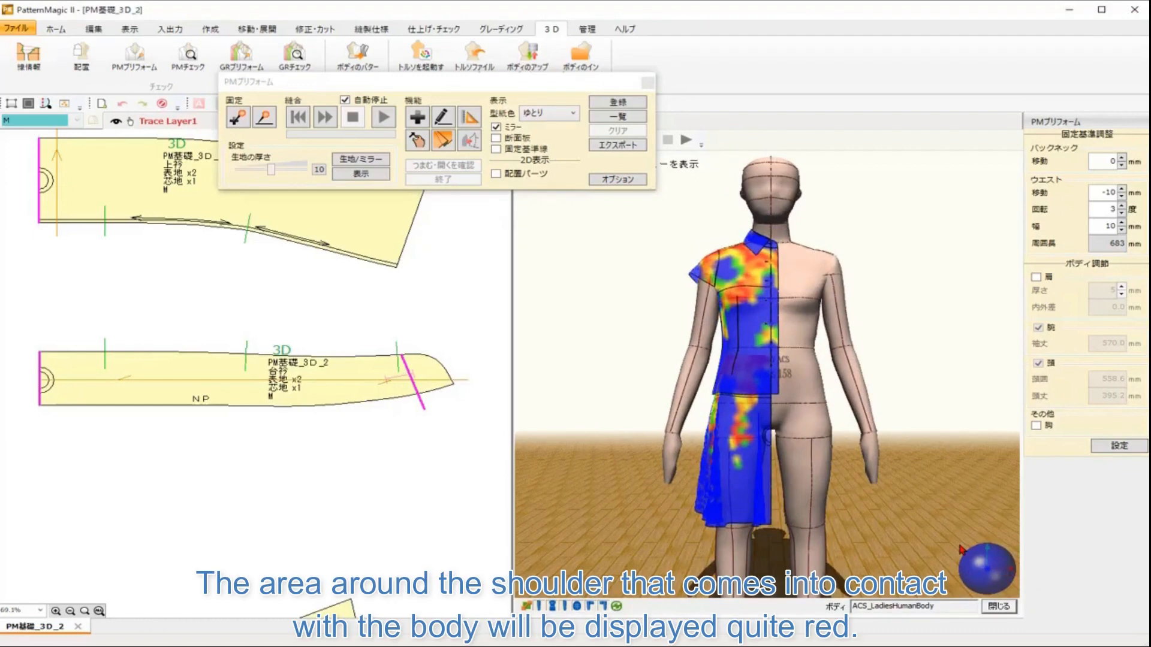
Step: Switch the pattern color display to 生地ストレス, then to ゆとり+生地ストレス
left_click(546, 114)
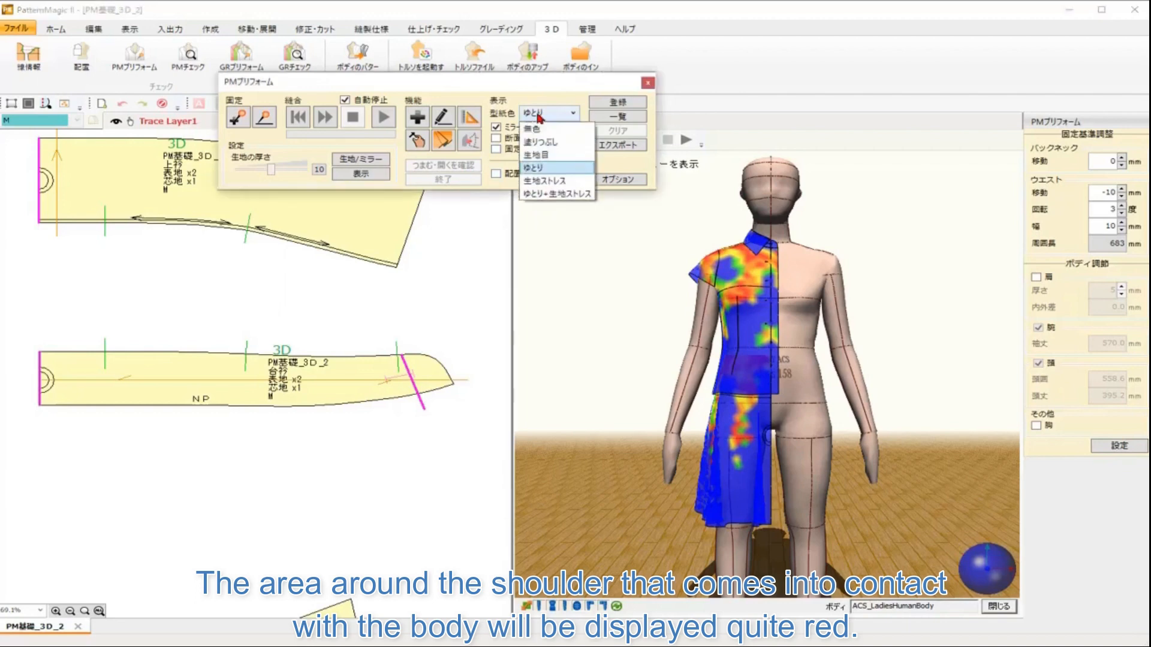
left_click(546, 181)
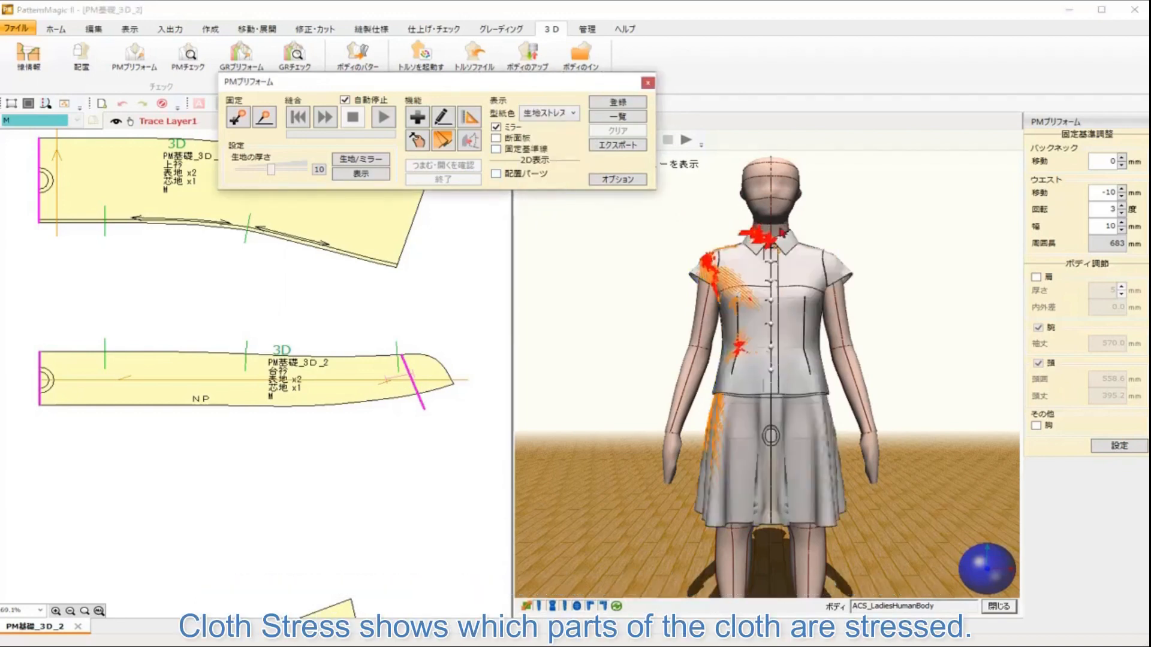
left_click(541, 113)
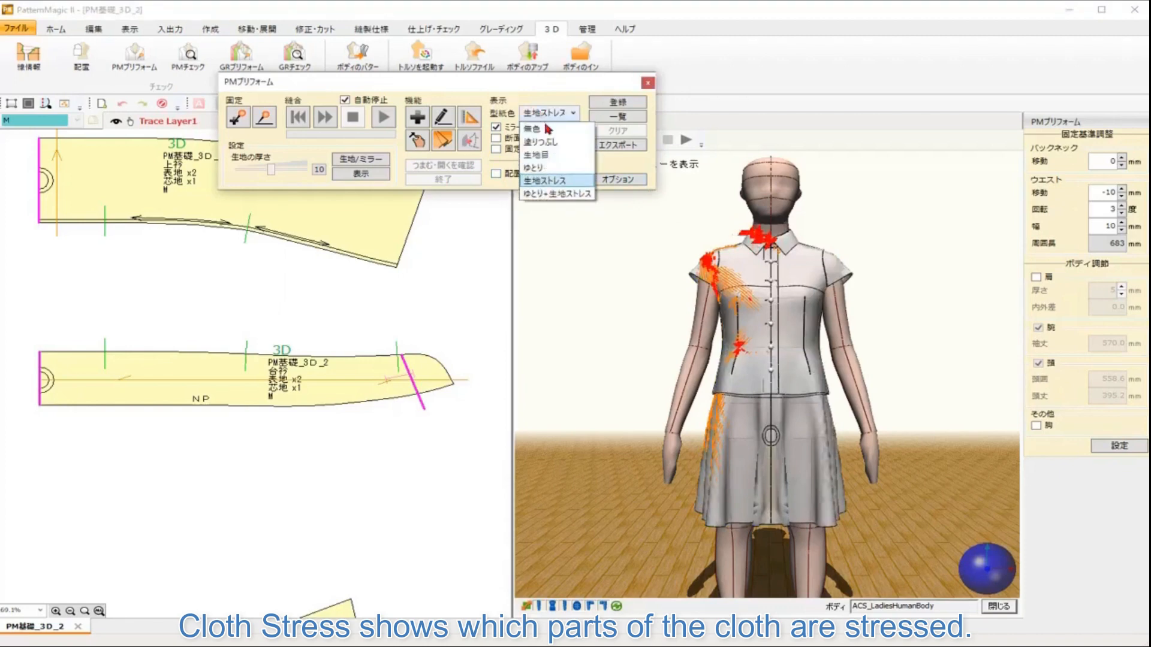
left_click(552, 193)
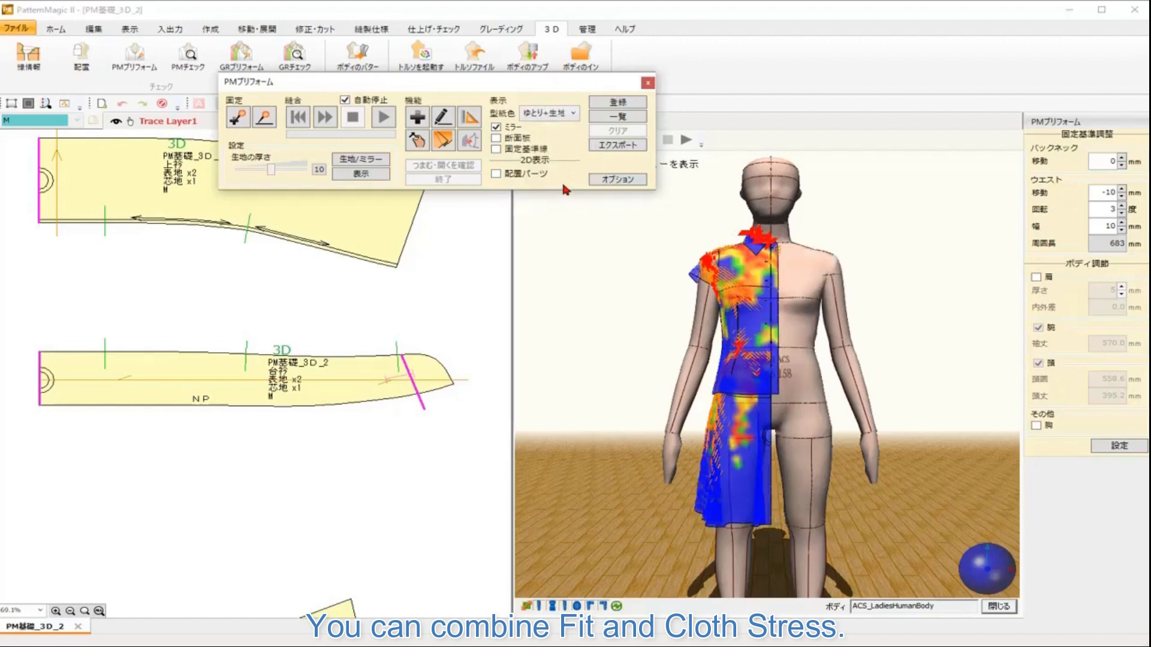
Step: Return the pattern color display to 塗りつぶし
left_click(552, 116)
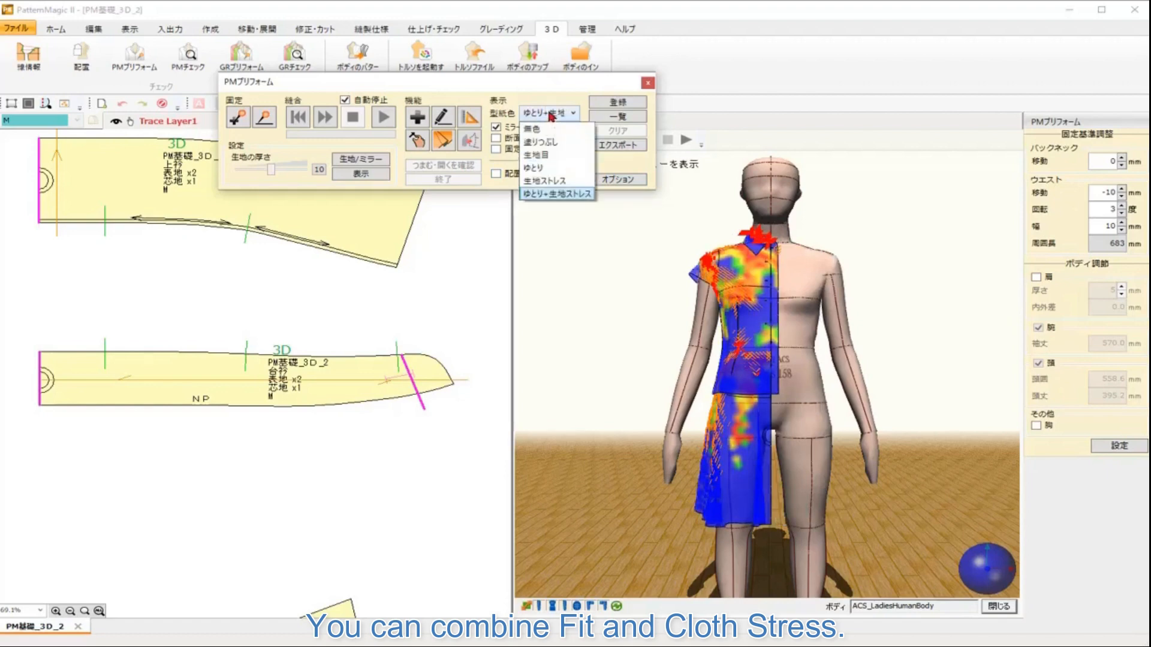
left_click(546, 143)
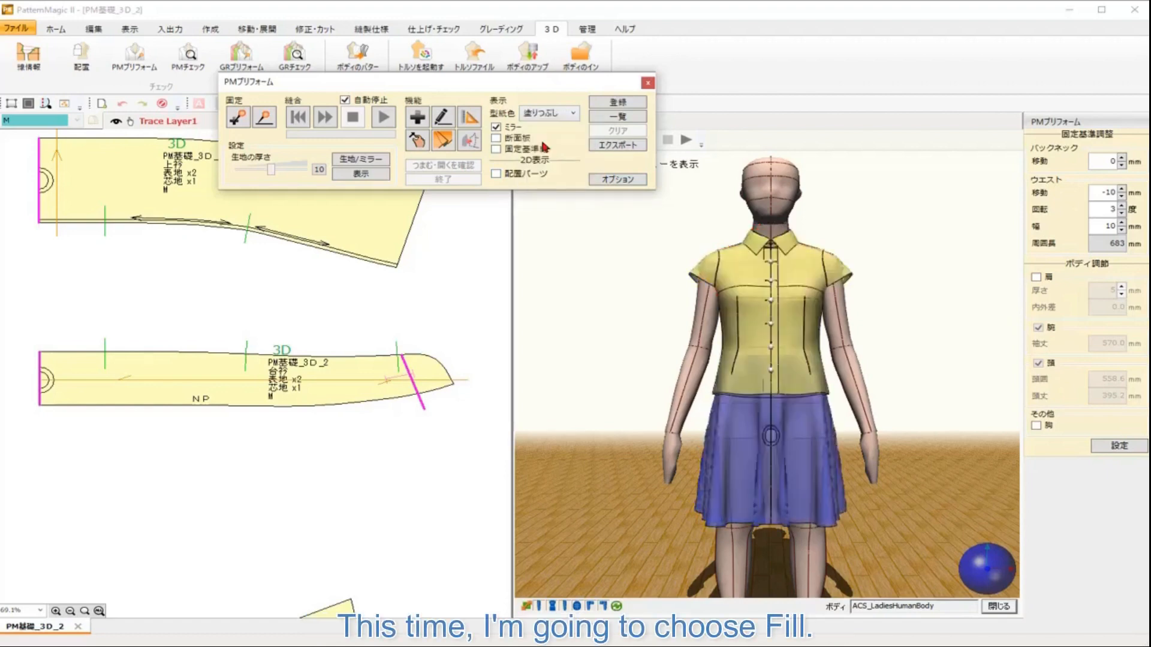
Step: Open the display settings and start editing the part color of the 表地 fabric
scroll(398, 441, "down", 6)
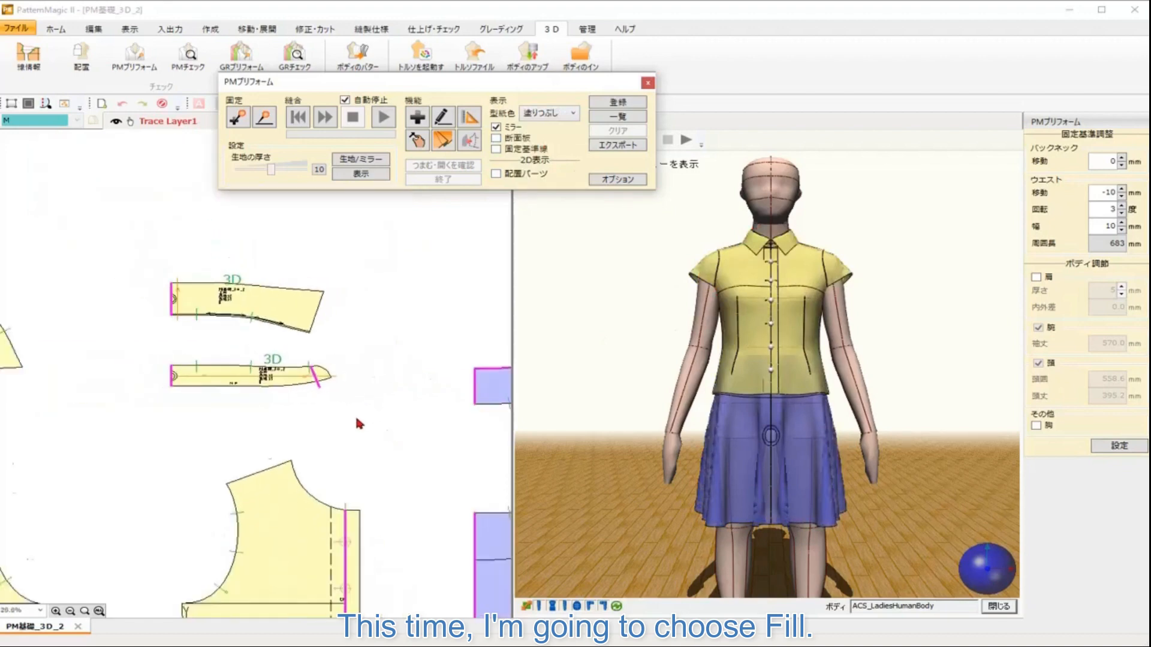
left_click_drag(363, 430, 327, 287)
scroll(337, 316, "down", 5)
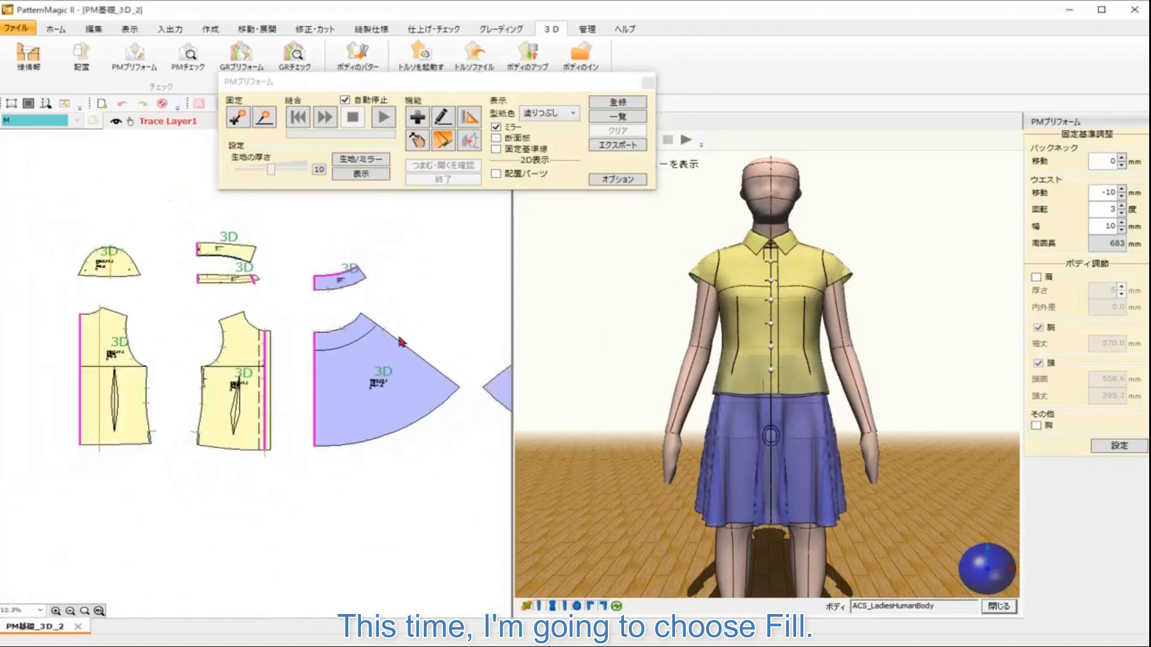
left_click_drag(415, 326, 316, 331)
scroll(328, 331, "down", 2)
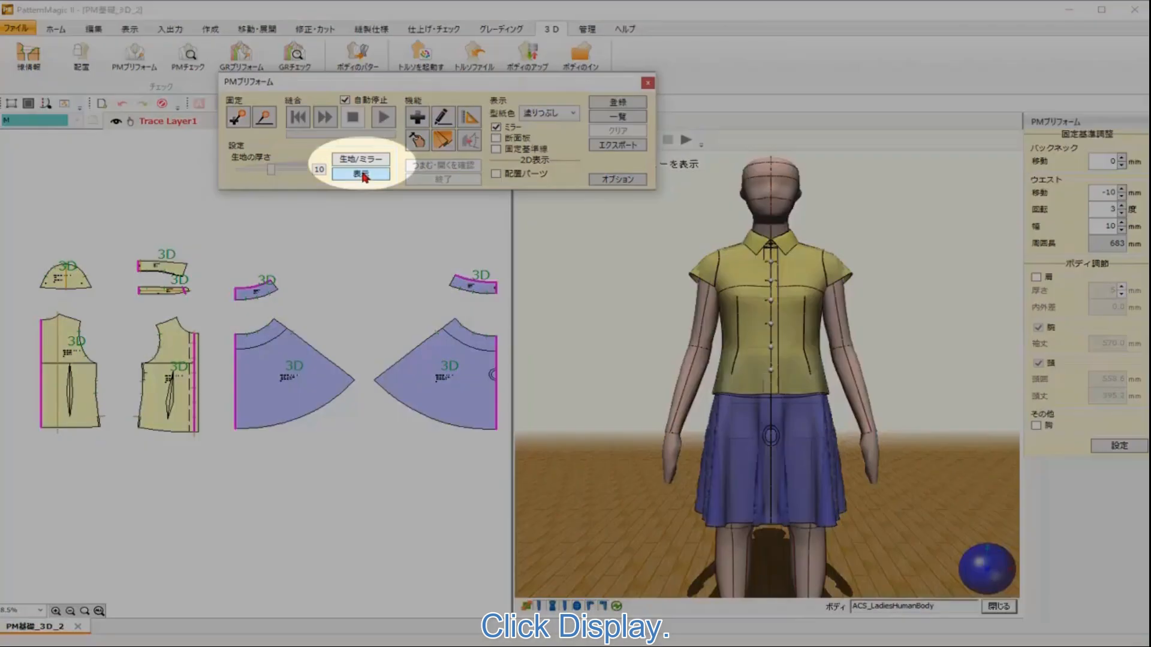
left_click(361, 174)
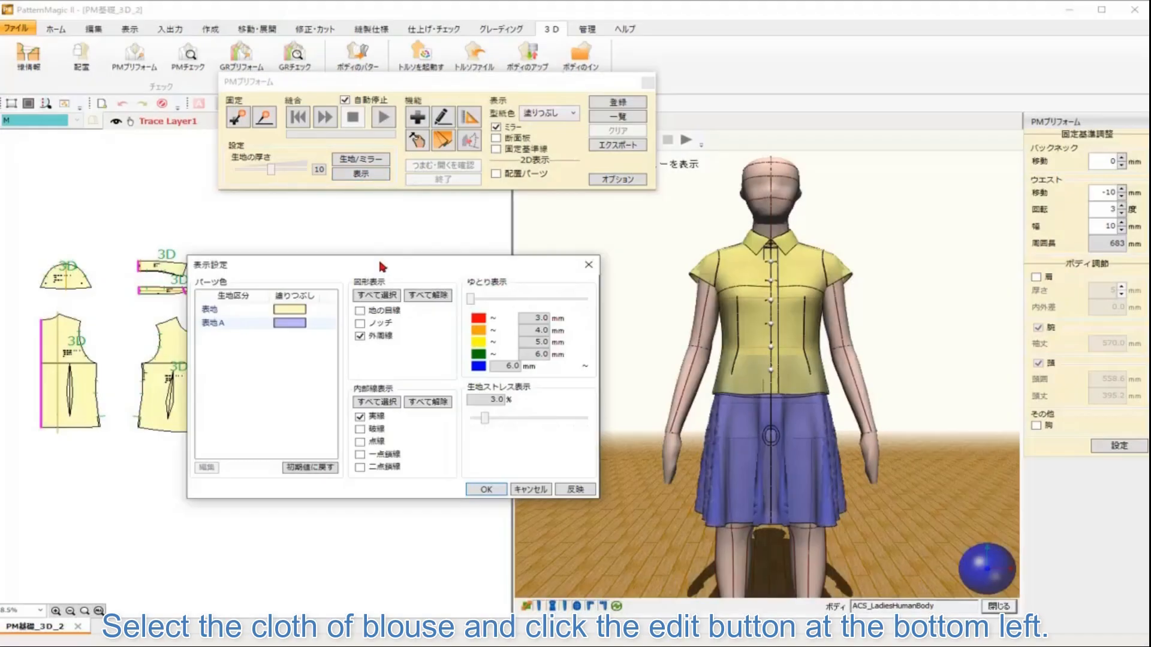
left_click_drag(385, 268, 475, 53)
left_click(312, 93)
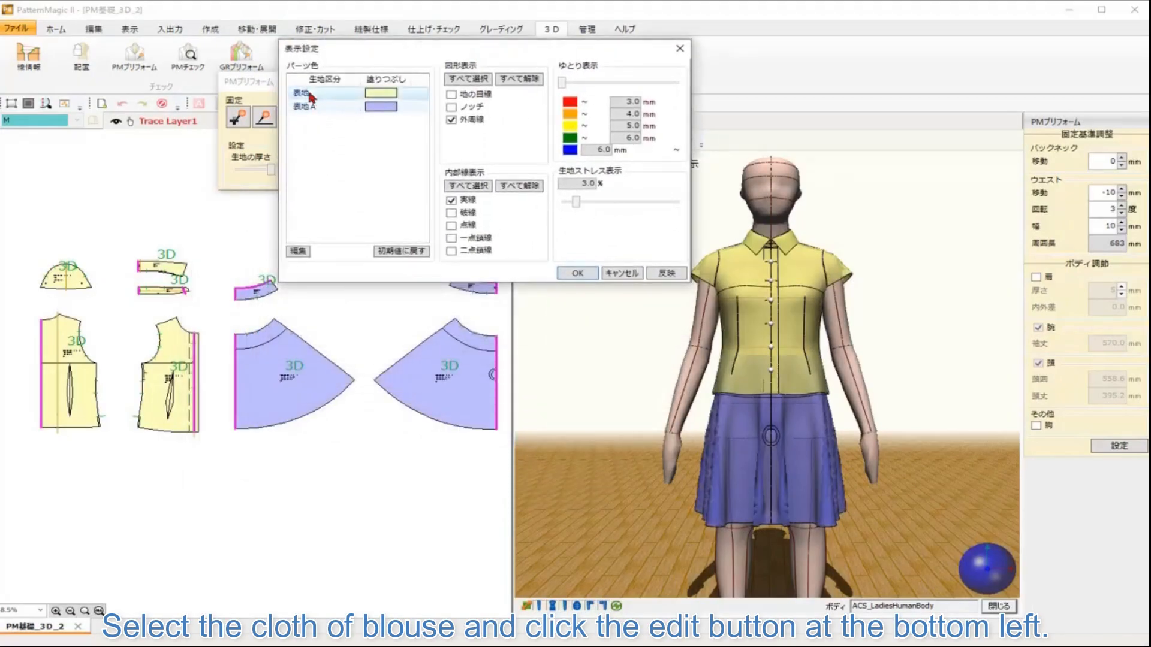
left_click(299, 252)
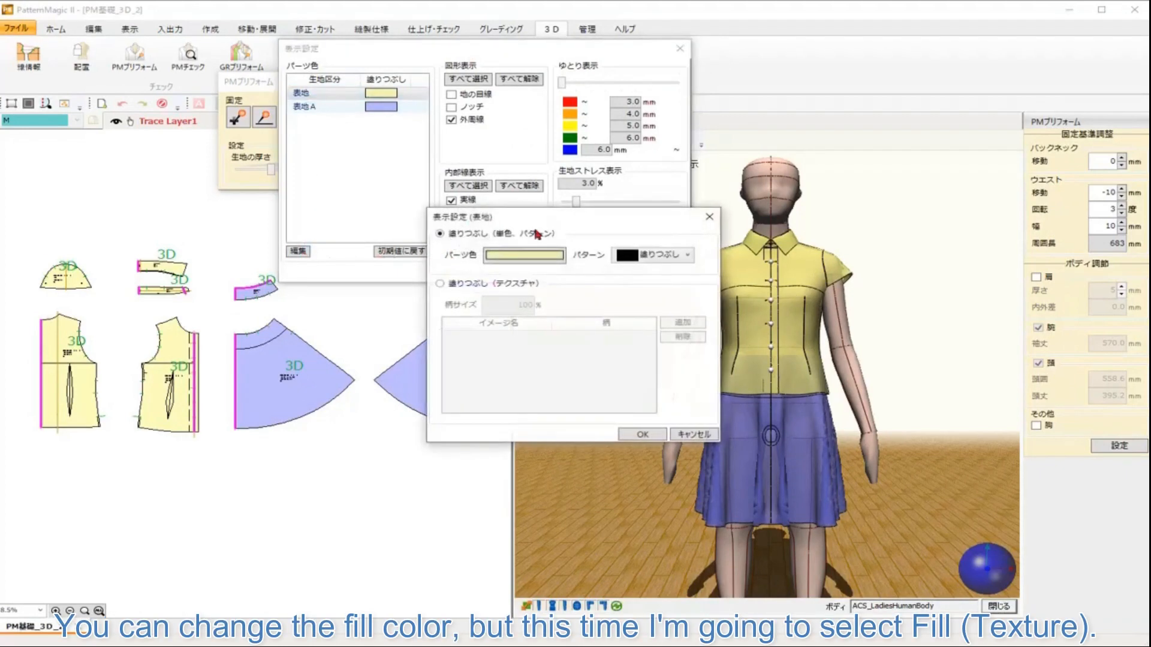
Step: Apply the flower-1.jpg texture fill to the 表地 blouse fabric and confirm
left_click(545, 256)
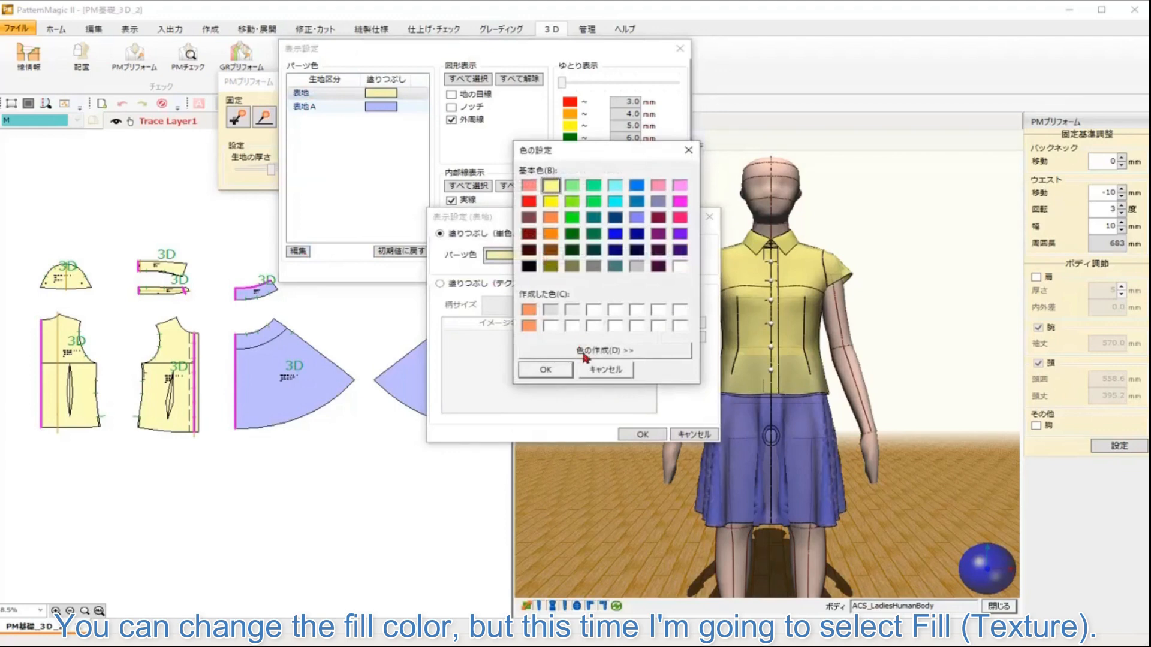
left_click(607, 372)
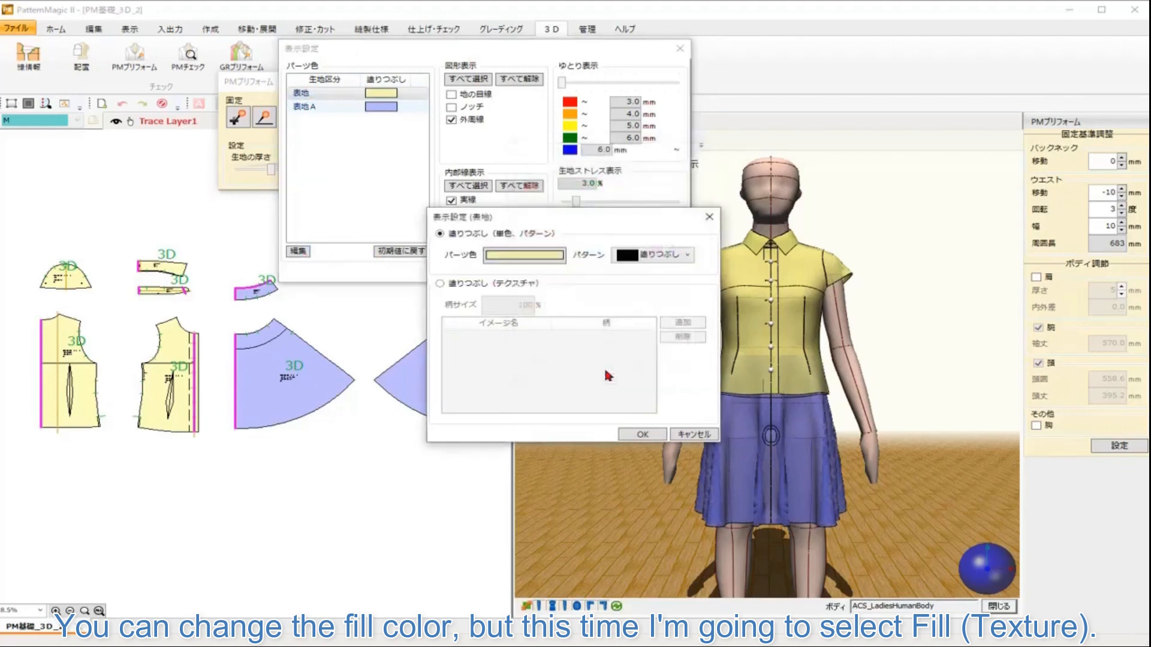
left_click(442, 284)
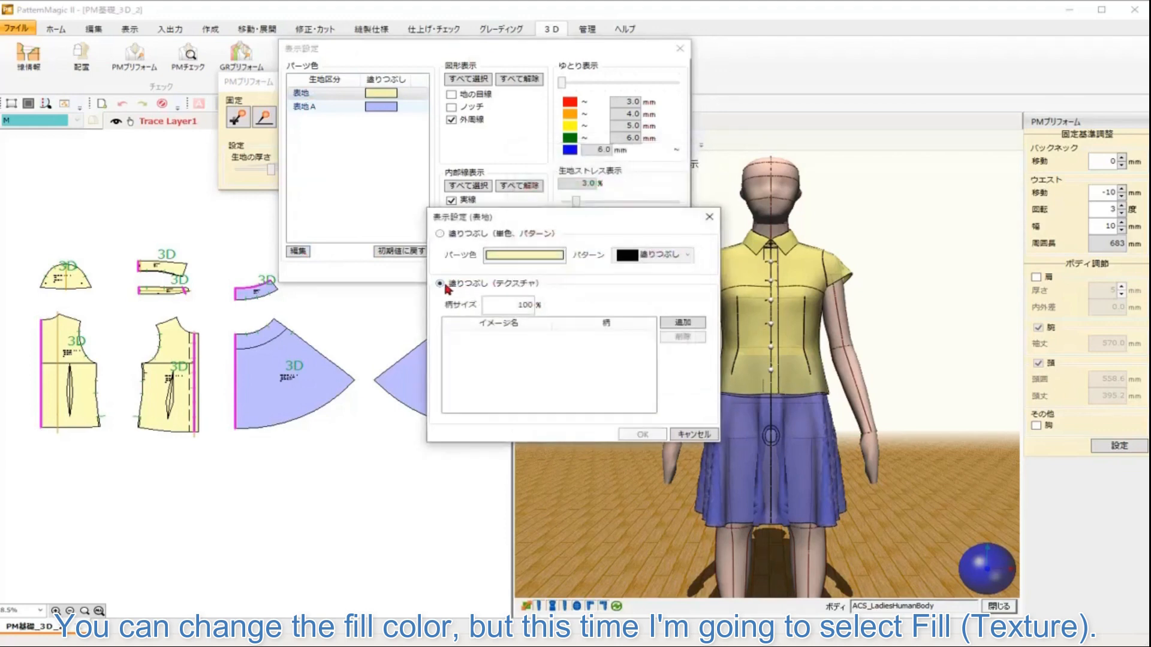
left_click(691, 327)
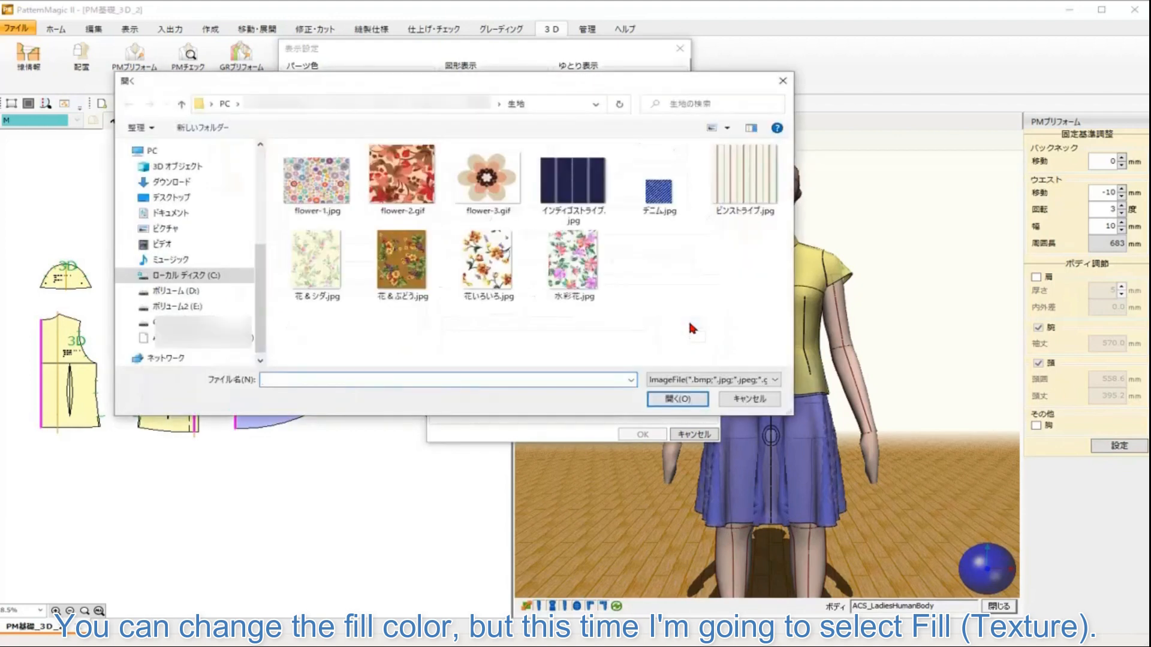
left_click(323, 186)
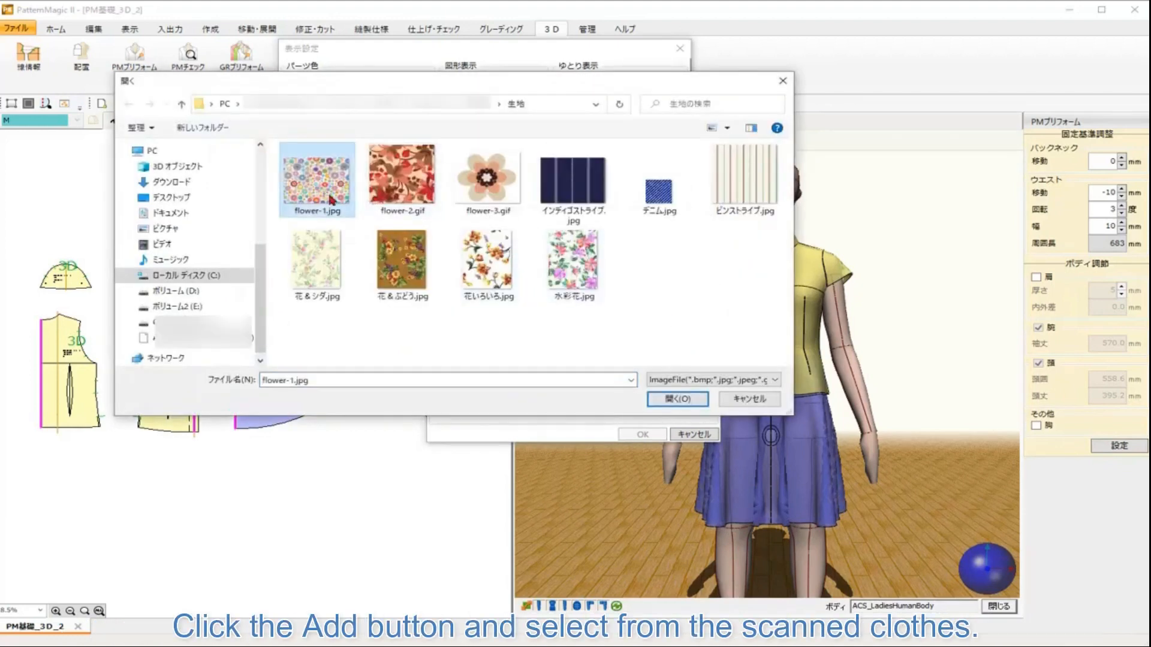
left_click(697, 400)
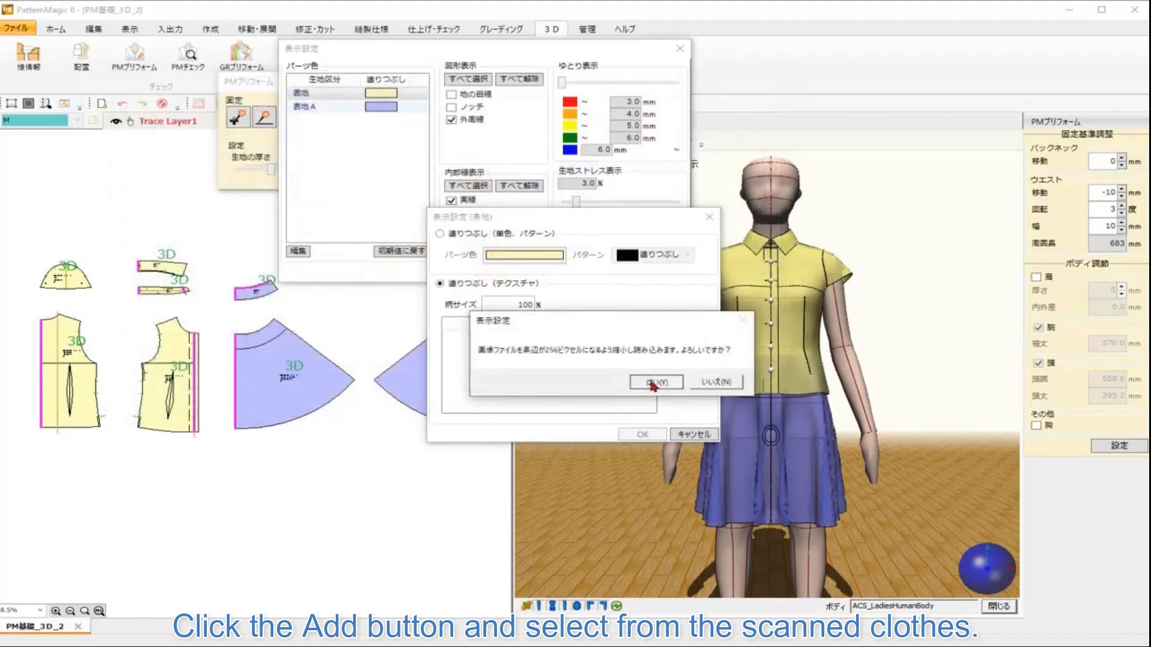
left_click(655, 381)
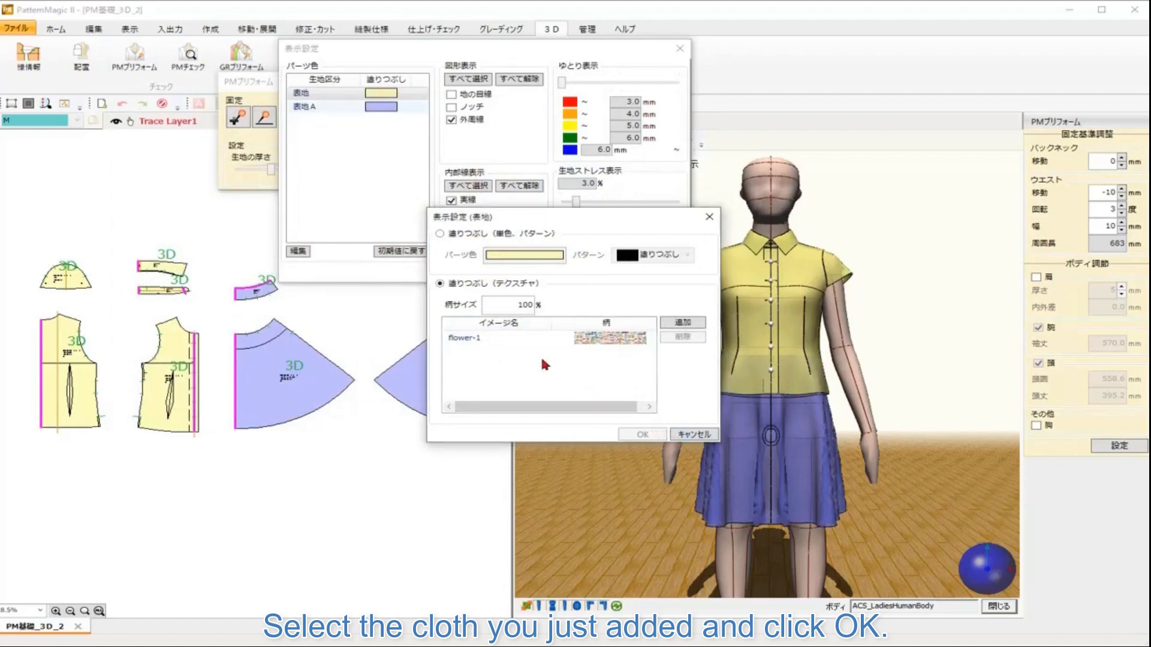
left_click(502, 340)
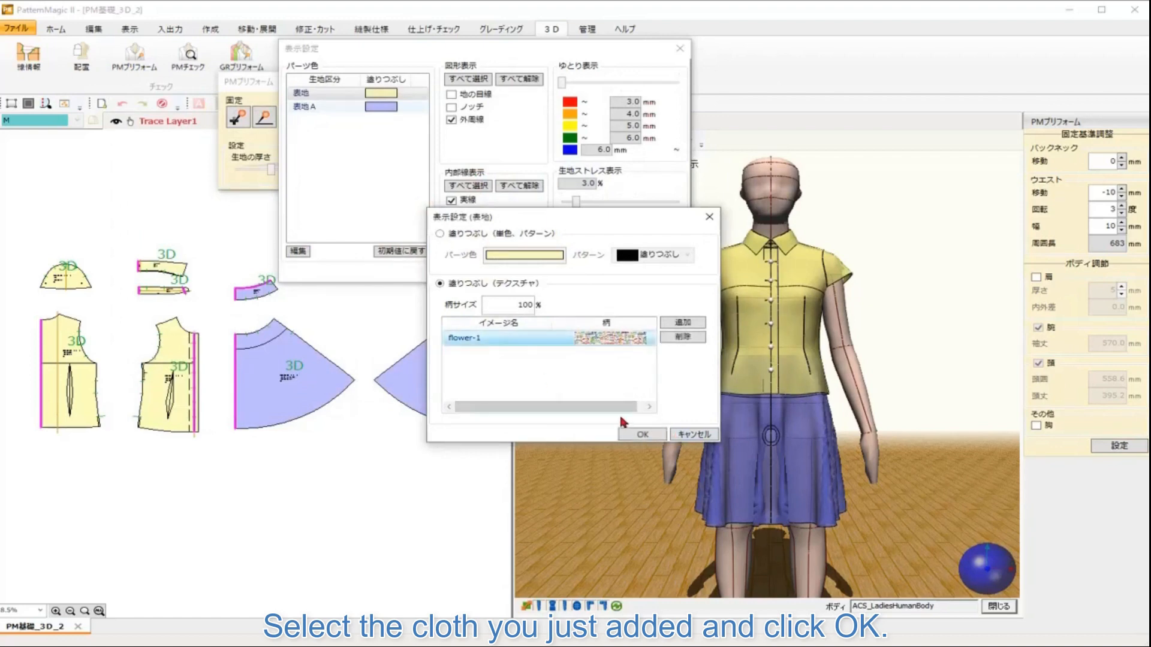
left_click(637, 434)
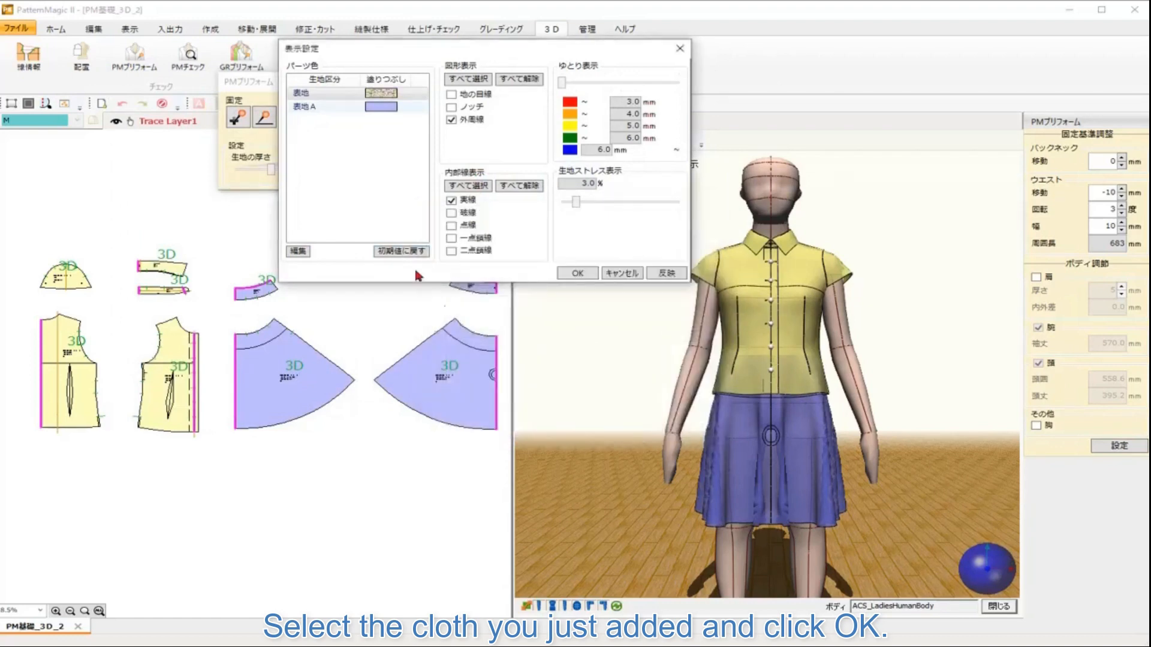
Step: Apply the インディゴストライプ.jpg texture fill to the 表地A skirt fabric and apply the display settings
left_click(325, 105)
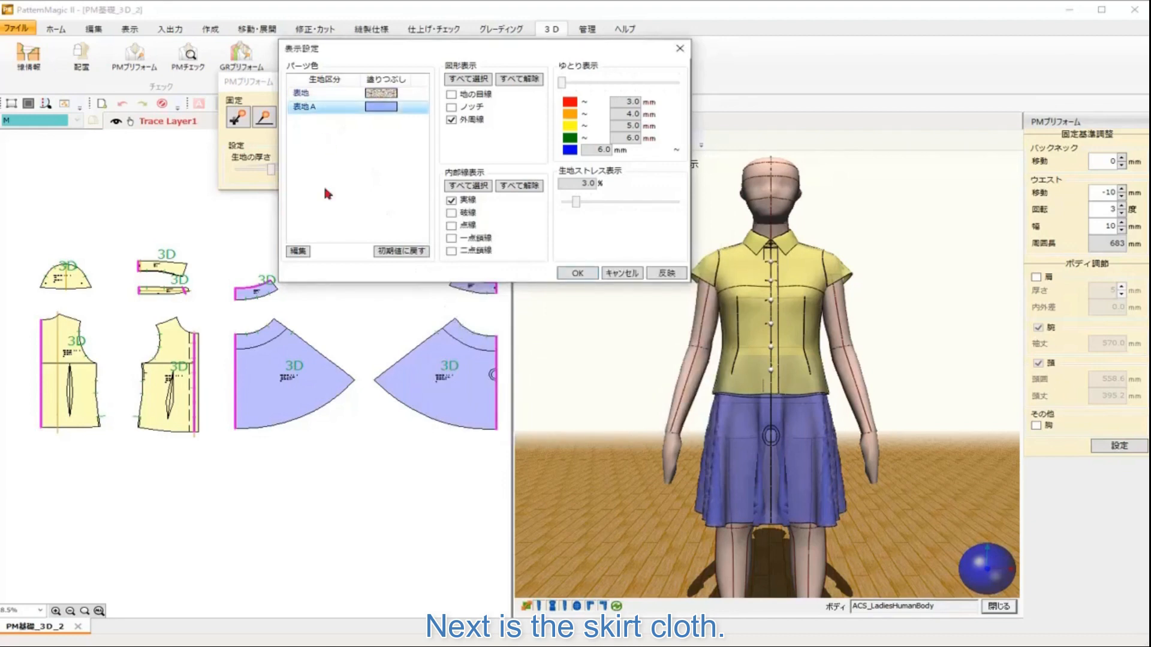
left_click(300, 252)
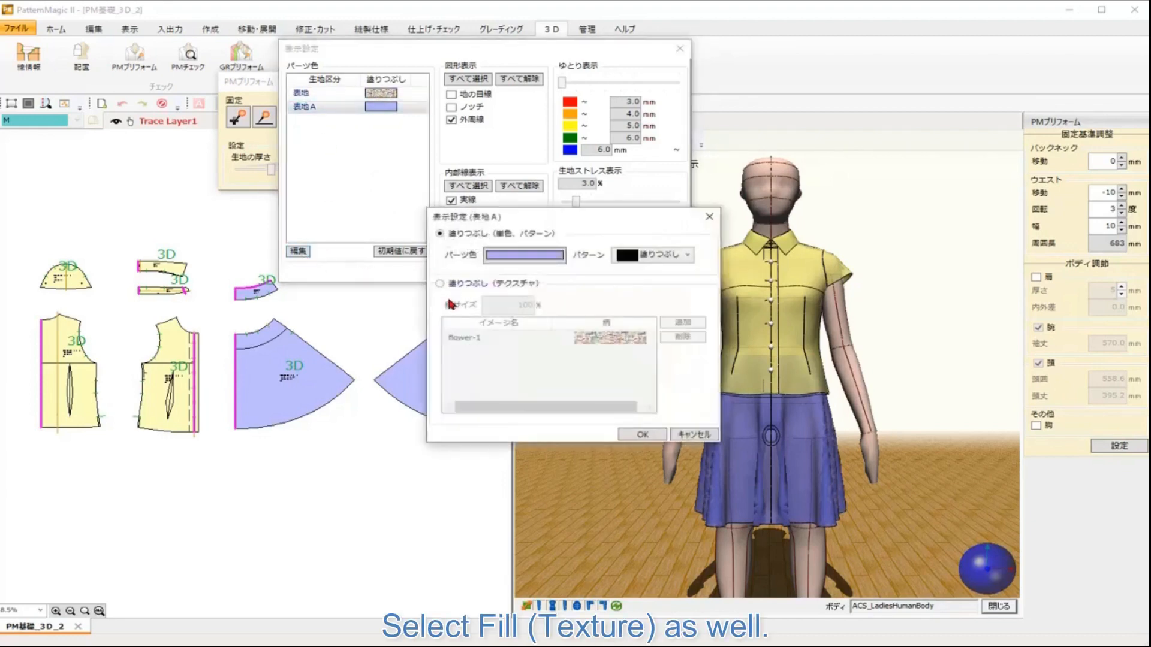
left_click(440, 285)
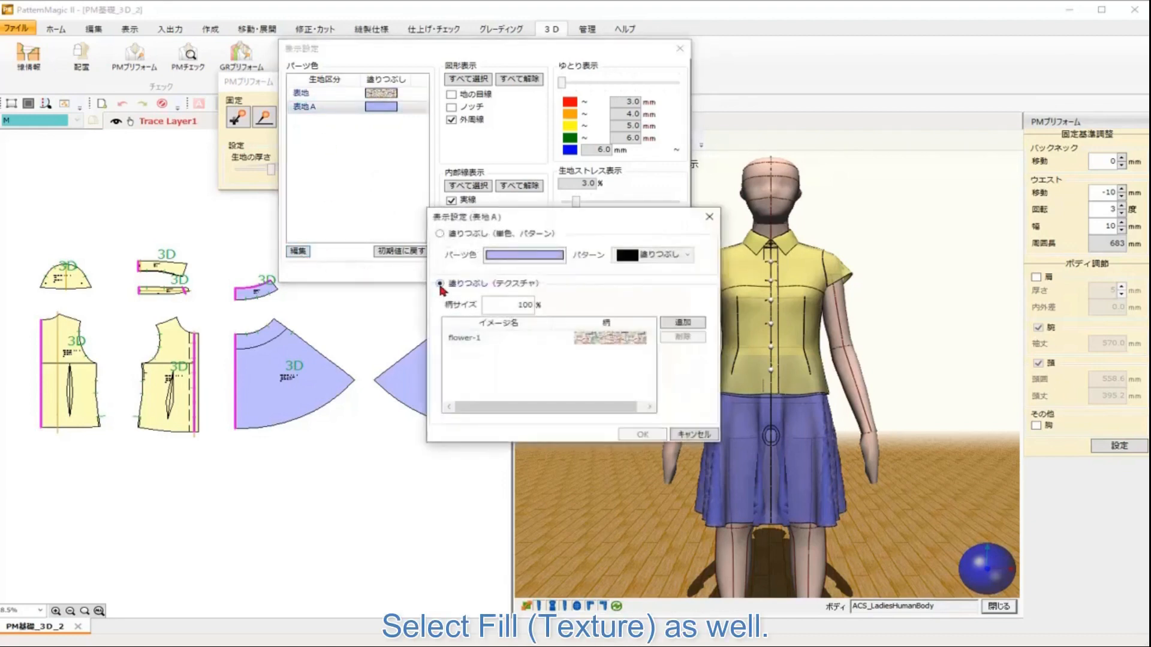
left_click(671, 324)
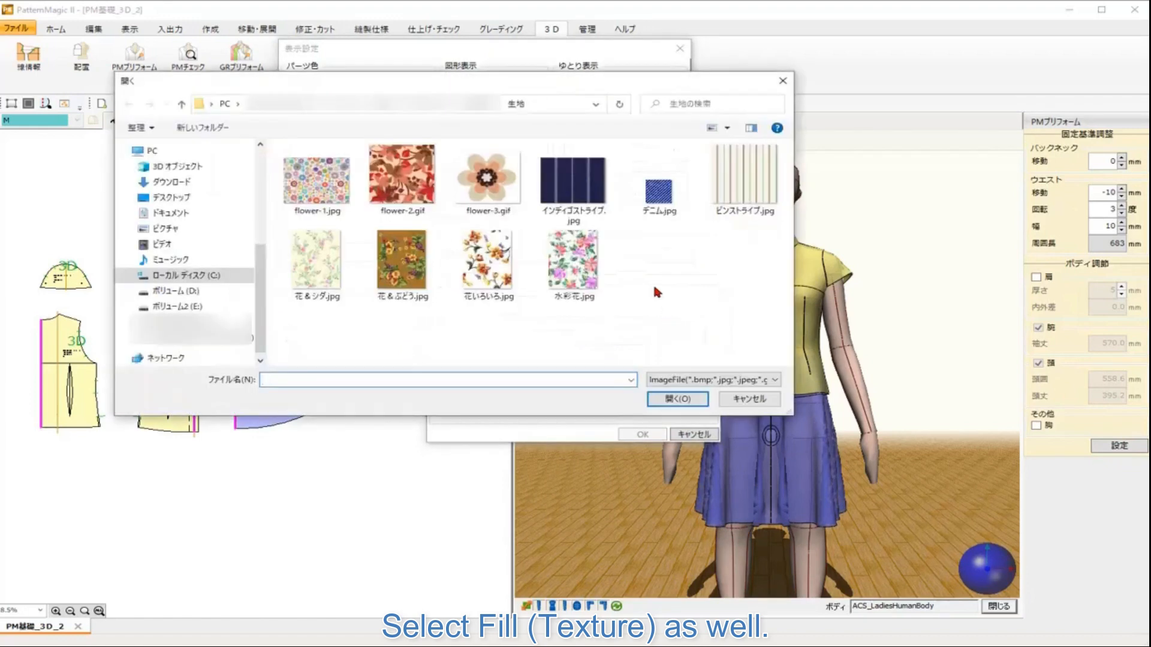
left_click(581, 187)
left_click(684, 399)
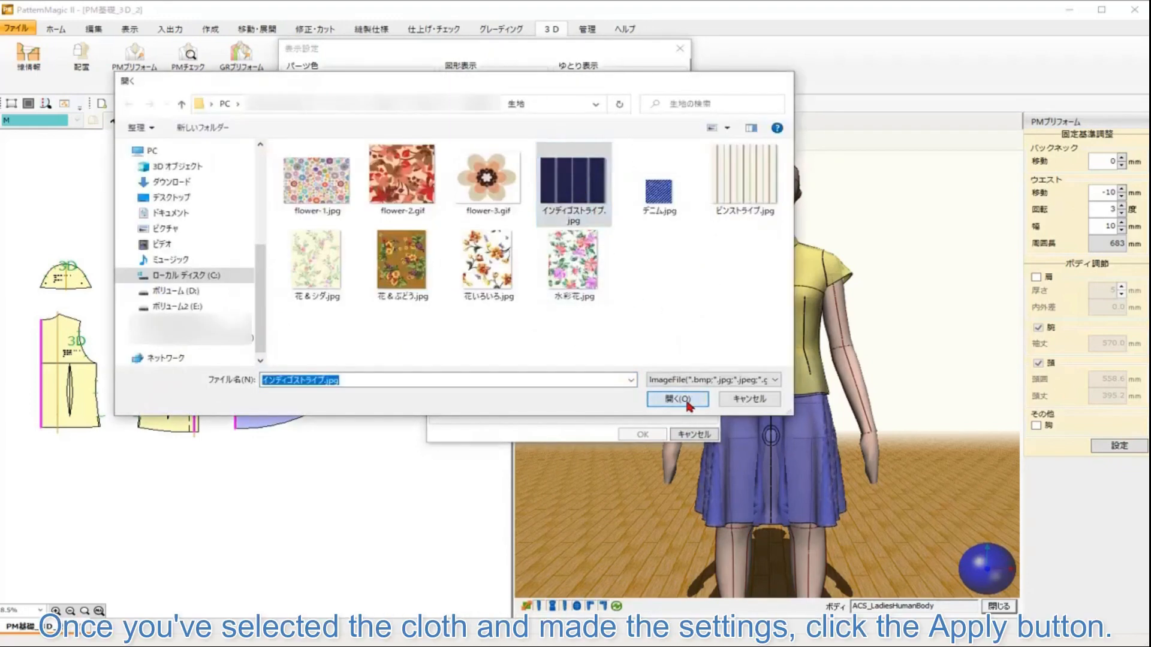
left_click(511, 355)
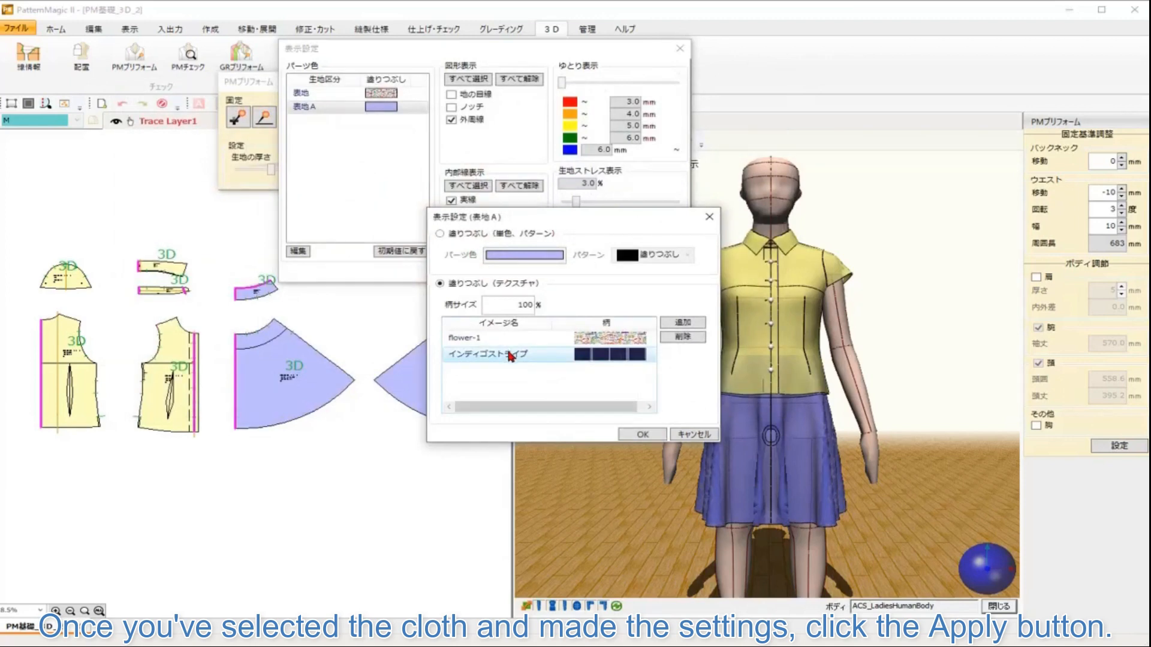
left_click(636, 435)
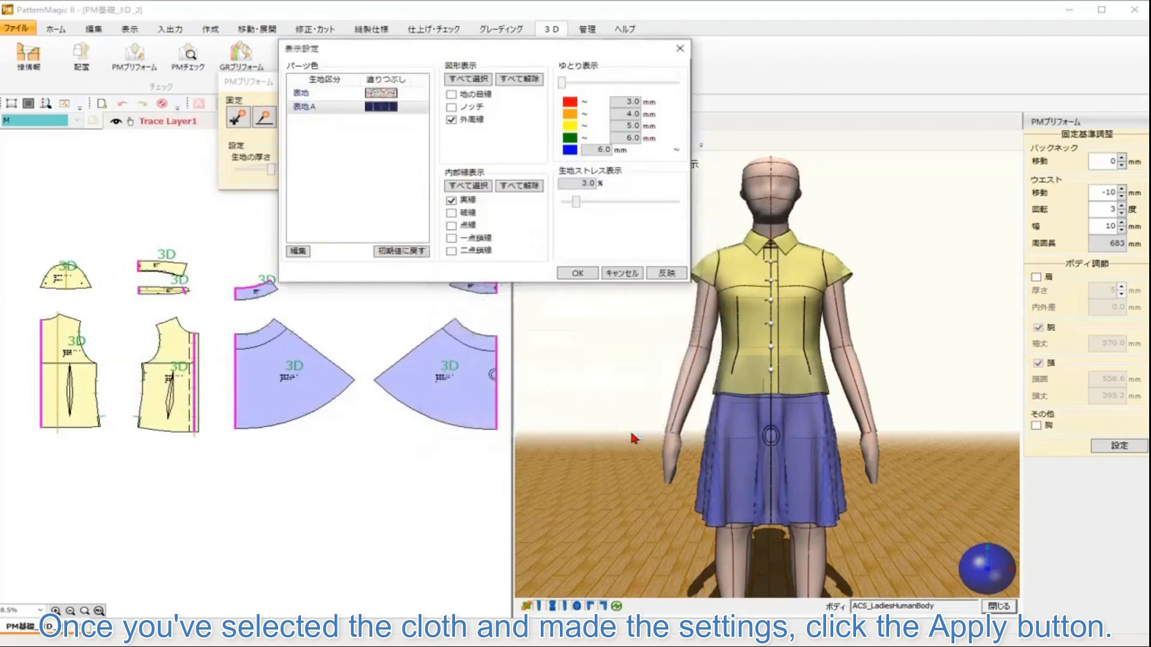
left_click(662, 274)
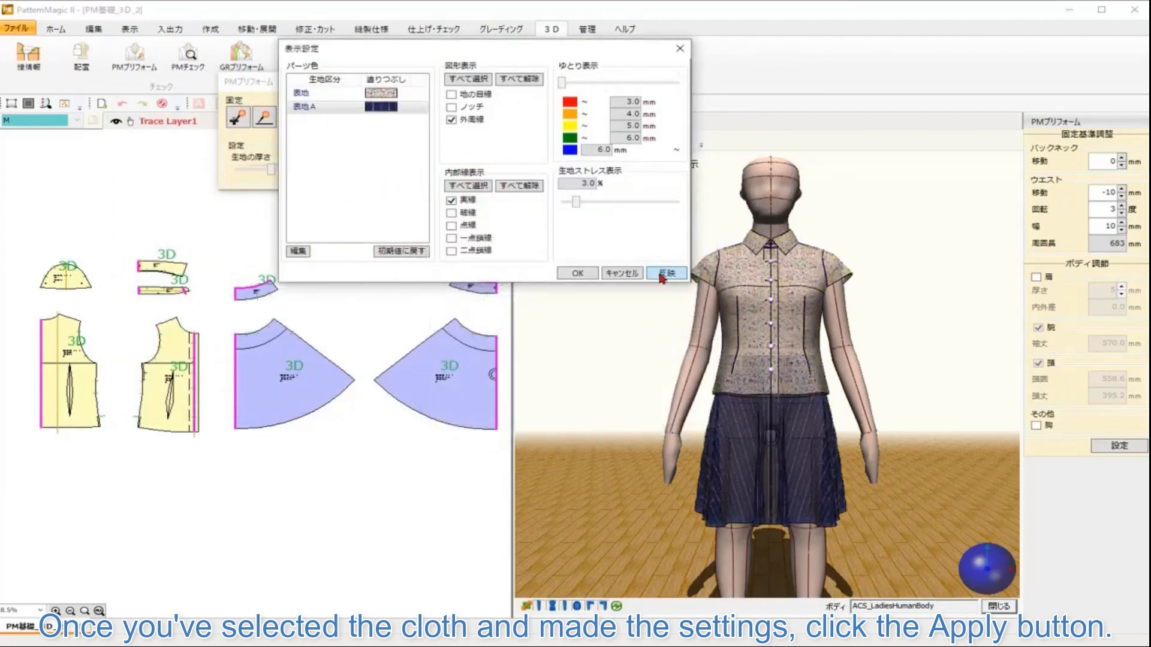
Step: Confirm the display settings and close the dialog
left_click(577, 274)
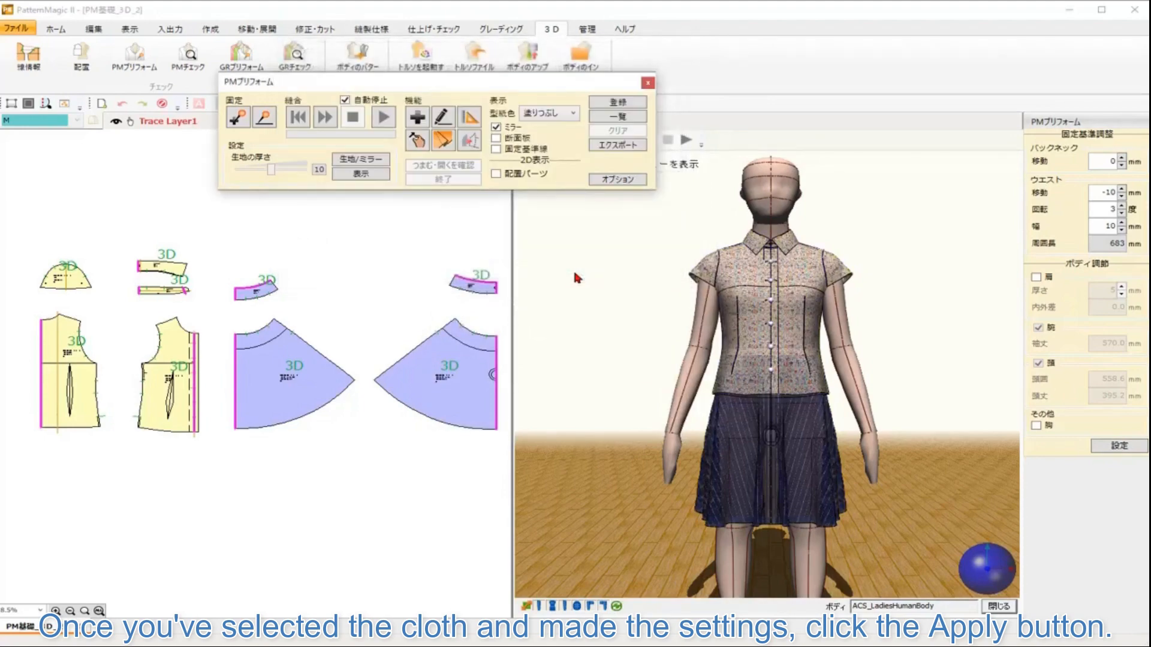
left_click_drag(981, 579, 450, 524)
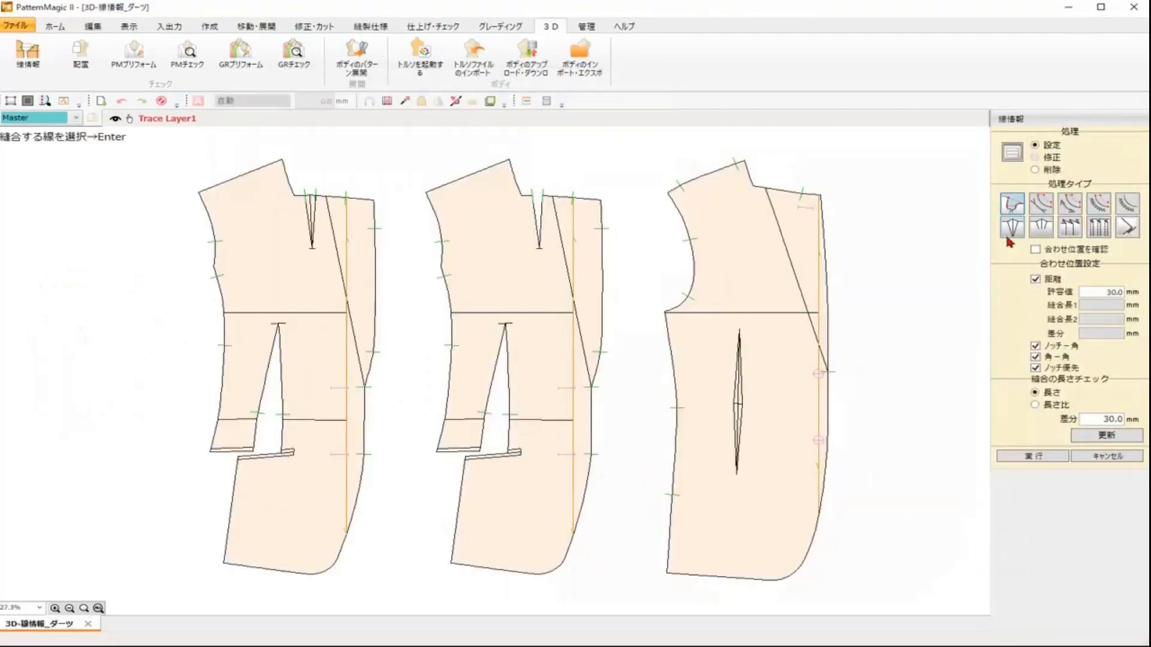
Step: Set dart line information with the Dart (Auto) method on all three jacket pieces
left_click(1012, 233)
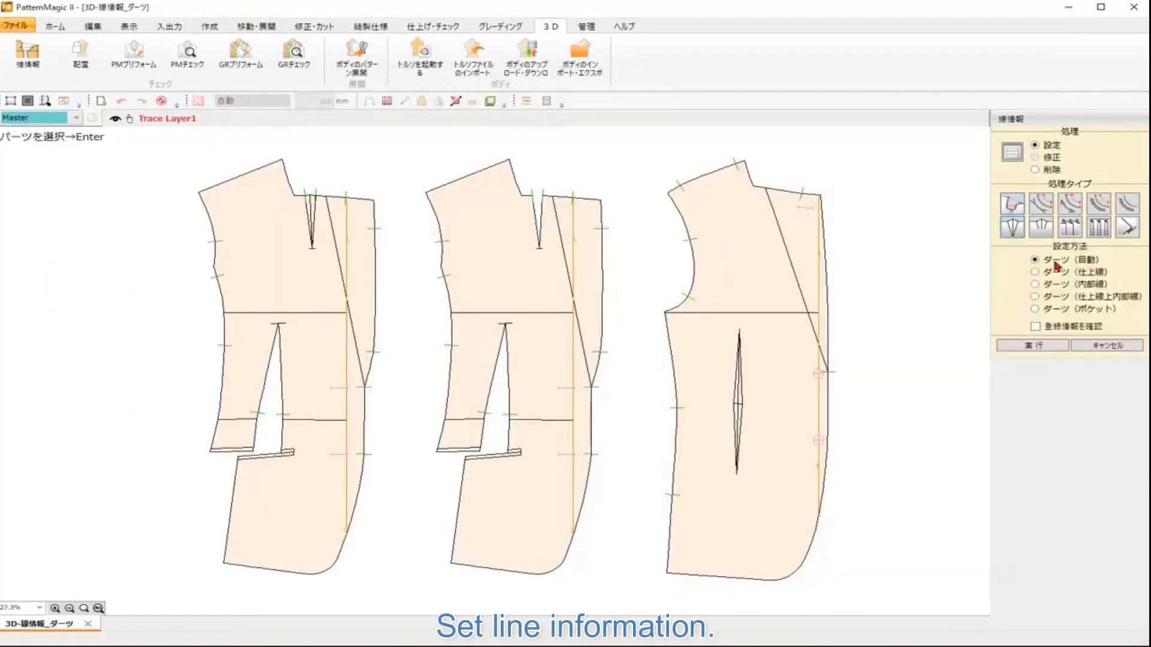
left_click(807, 363)
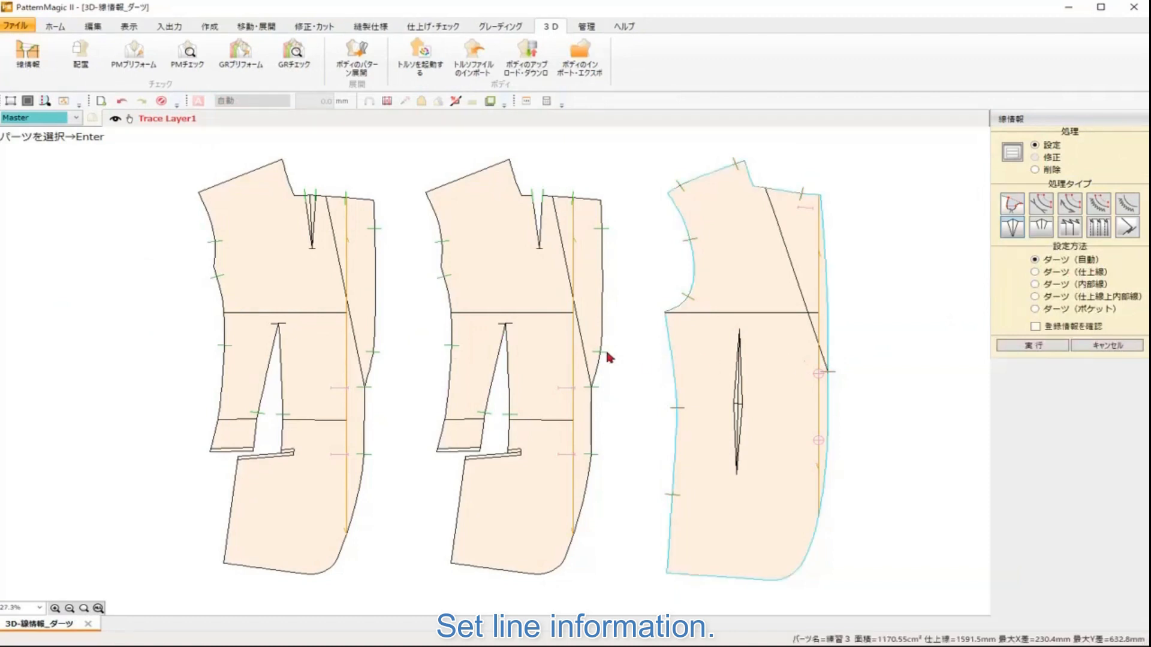
key("Return")
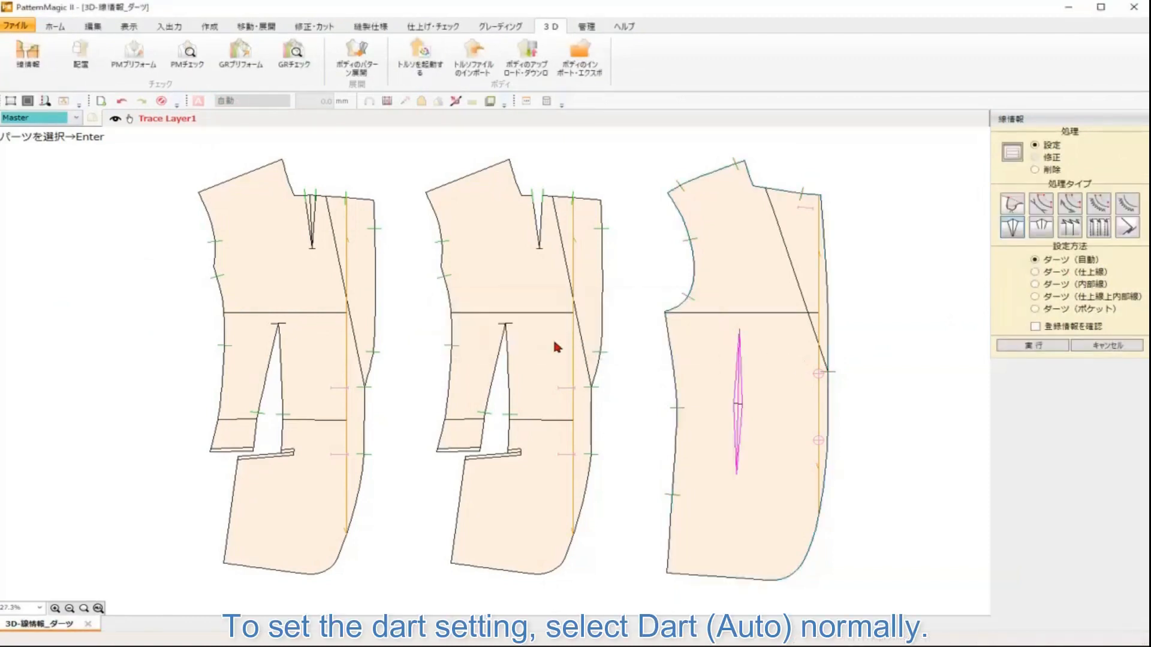
left_click(568, 389)
key("Return")
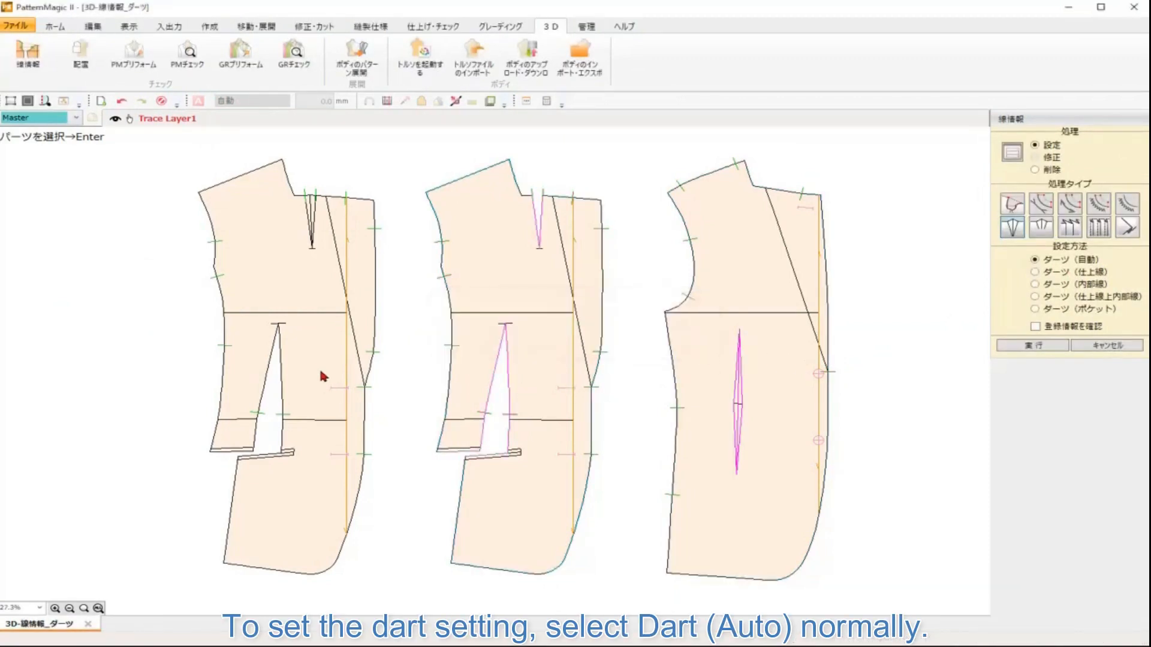
left_click(325, 369)
key("Return")
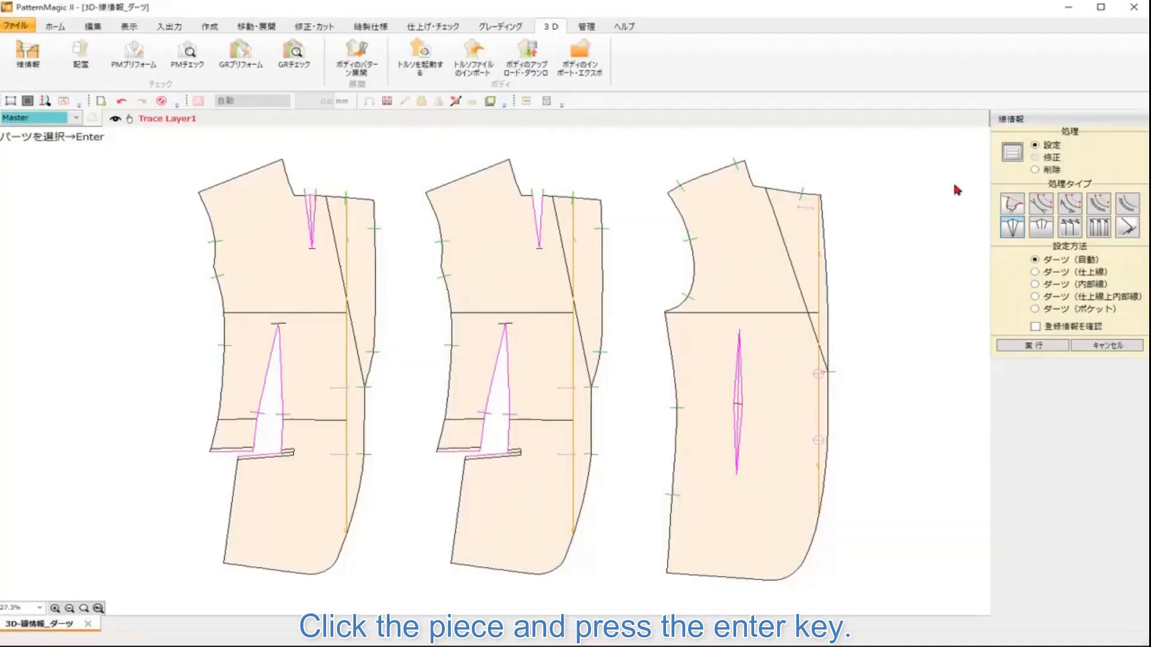
Step: Delete the dart line information from every dart on the three jacket pieces
left_click(1042, 170)
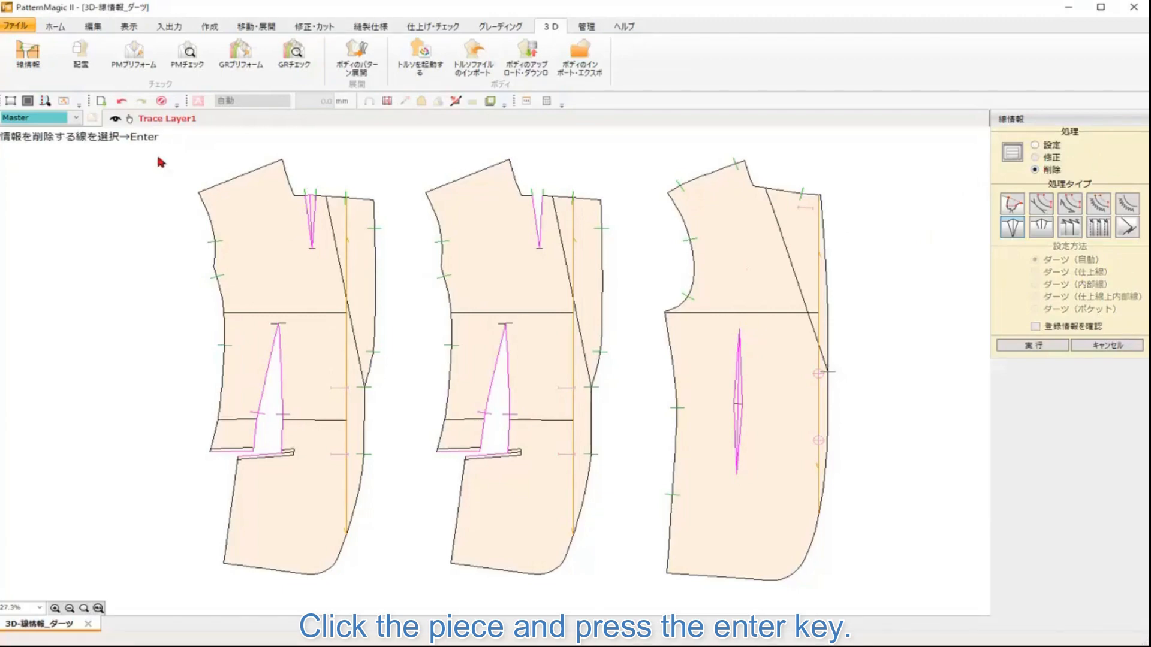
left_click(744, 438)
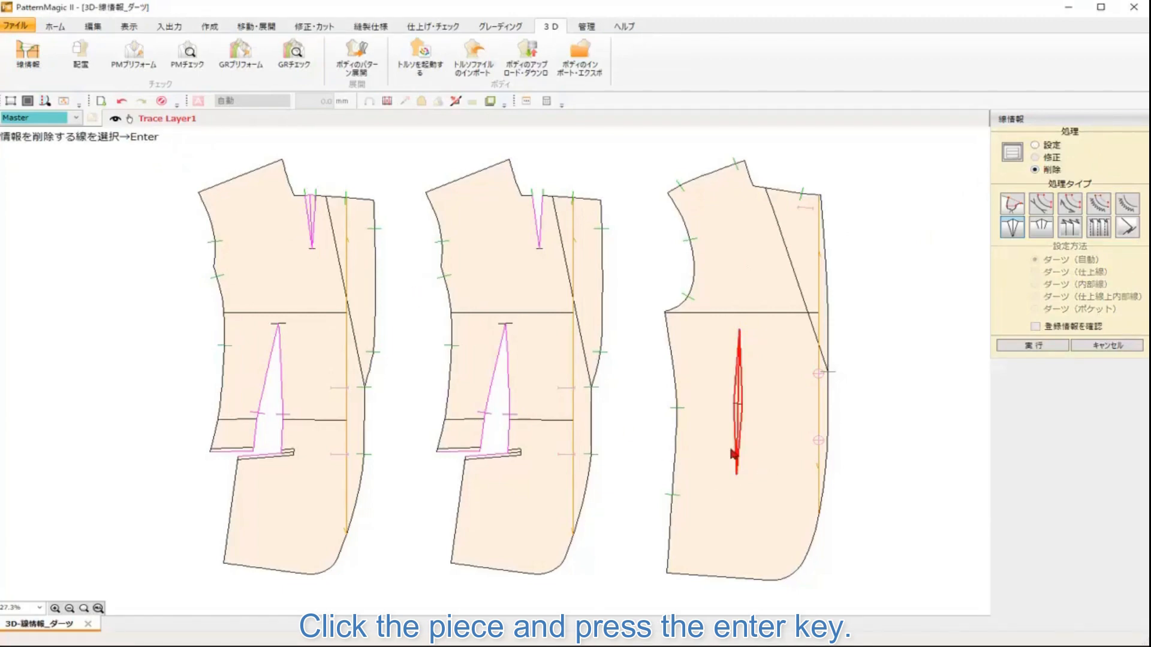
key("Return")
left_click(536, 226)
key("Return")
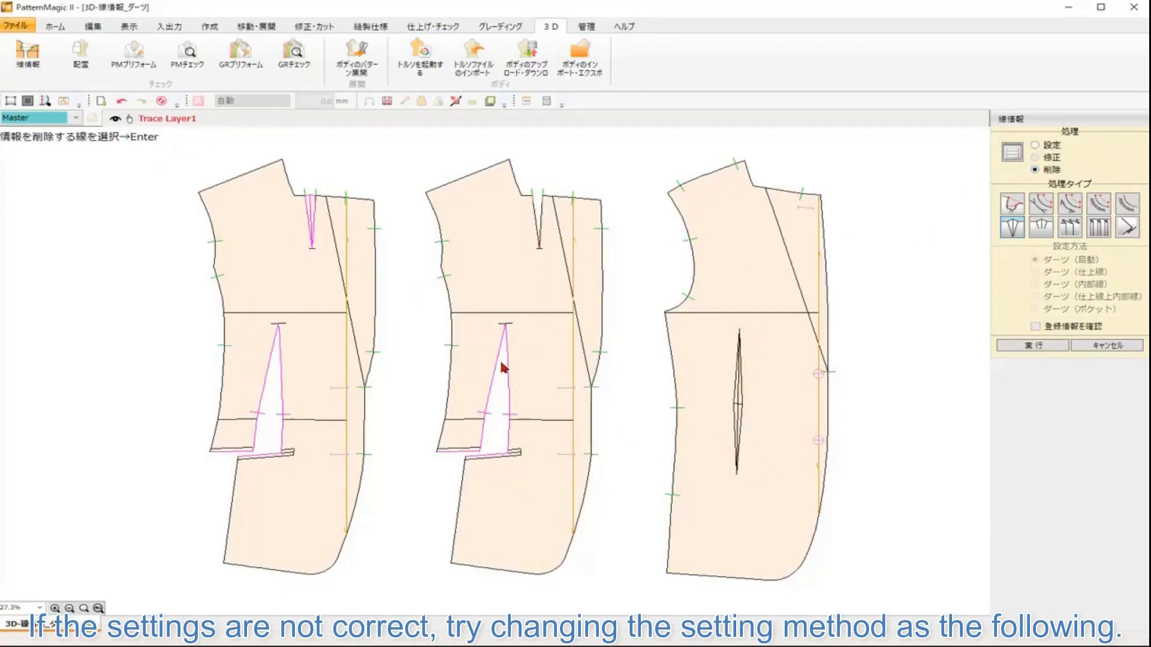
left_click(509, 365)
key("Return")
left_click(311, 237)
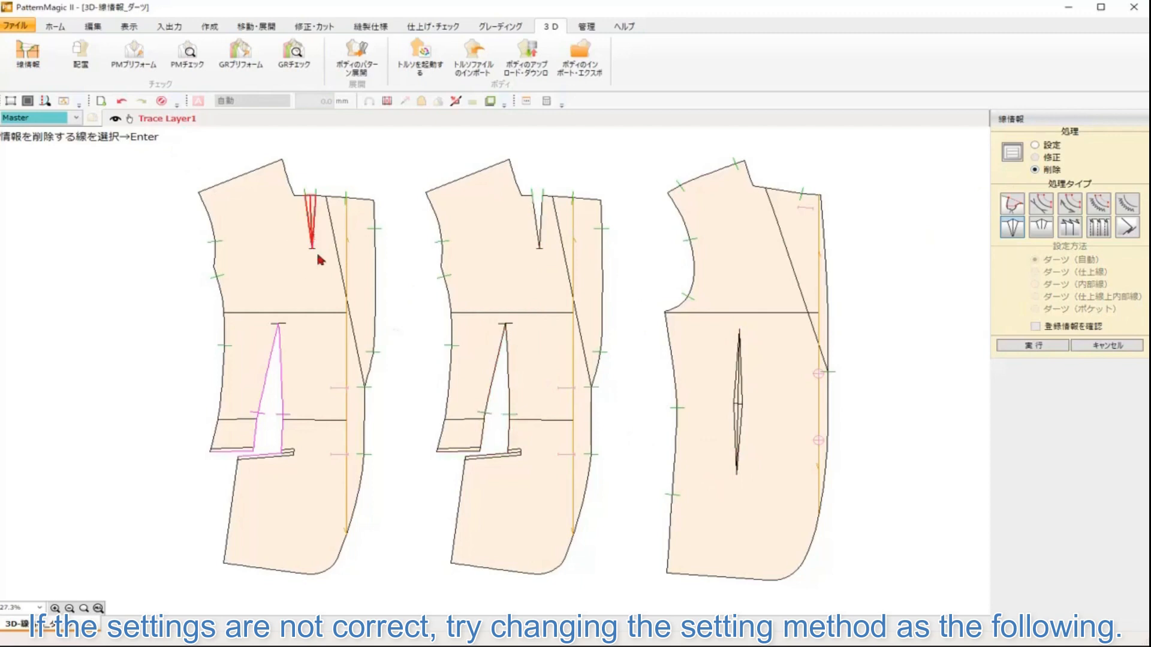
key("Return")
left_click(298, 379)
key("Return")
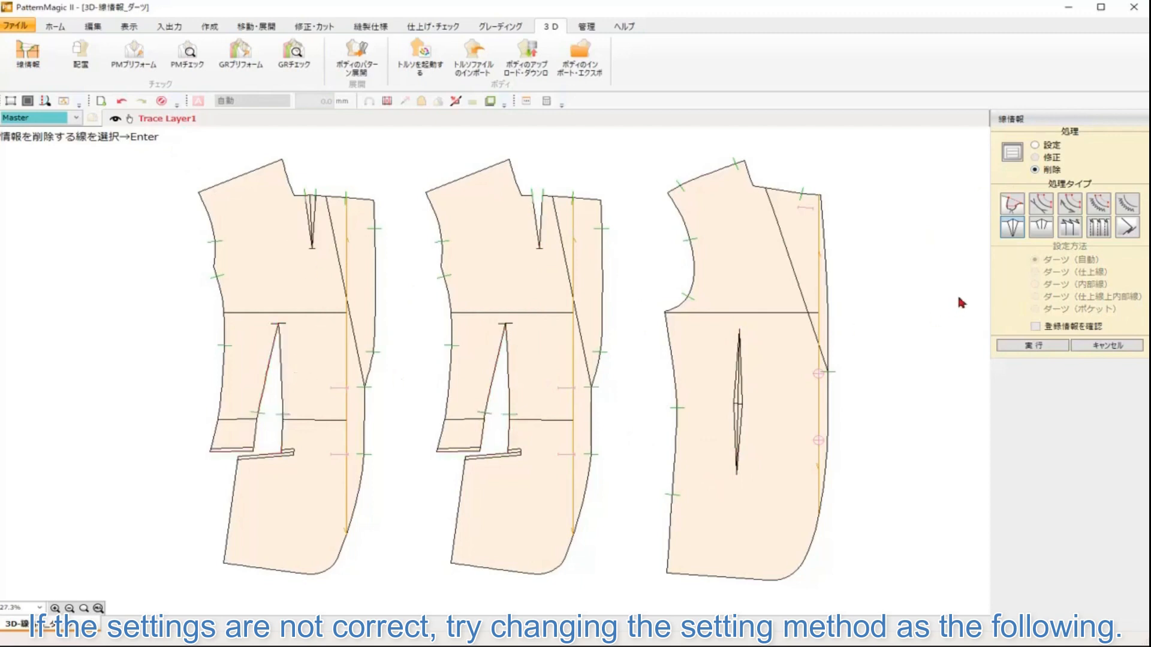
Step: Set the middle piece's shoulder dart with the Dart (Sew Line) method by box-selecting its lines
left_click(1035, 146)
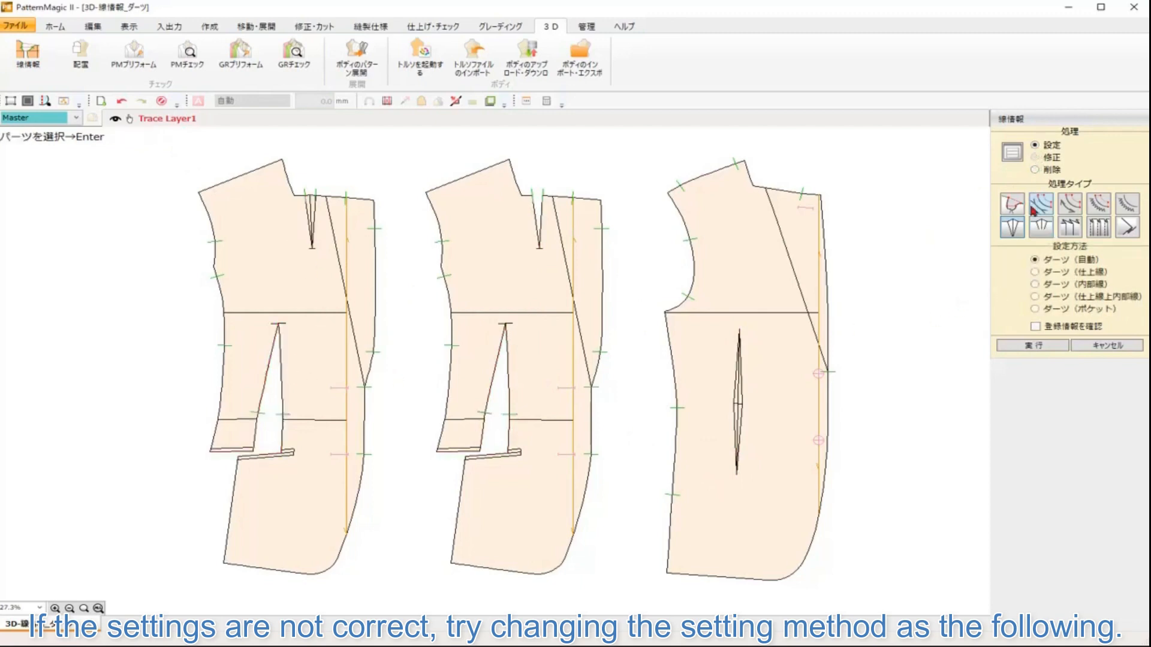
left_click(1036, 272)
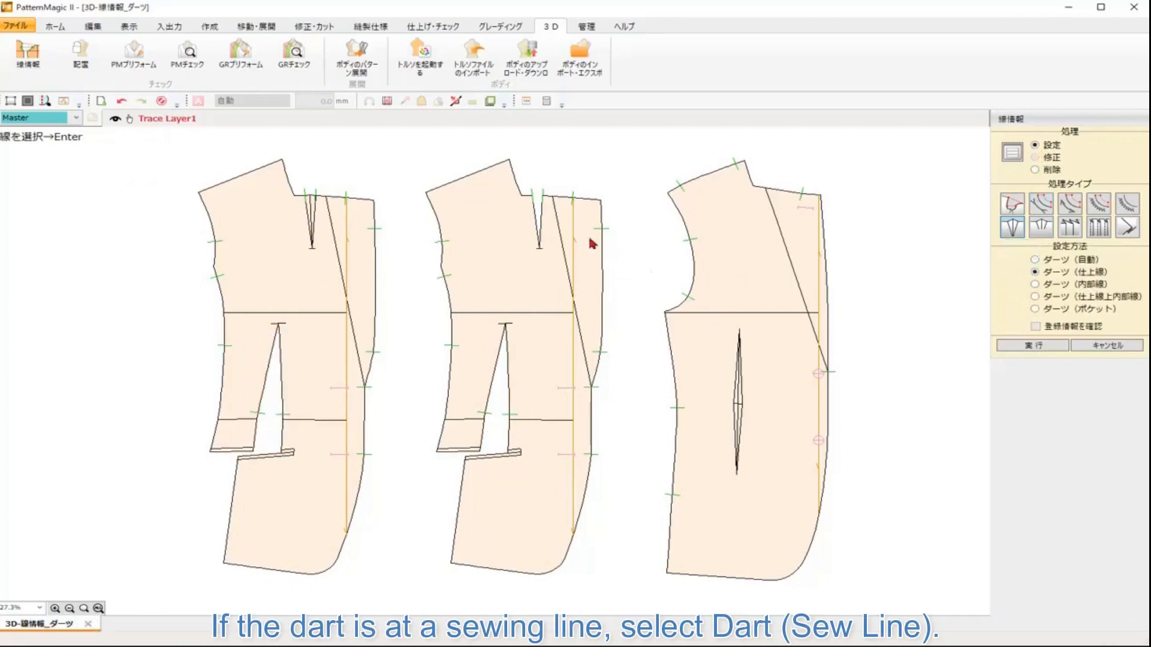
left_click_drag(461, 144, 617, 283)
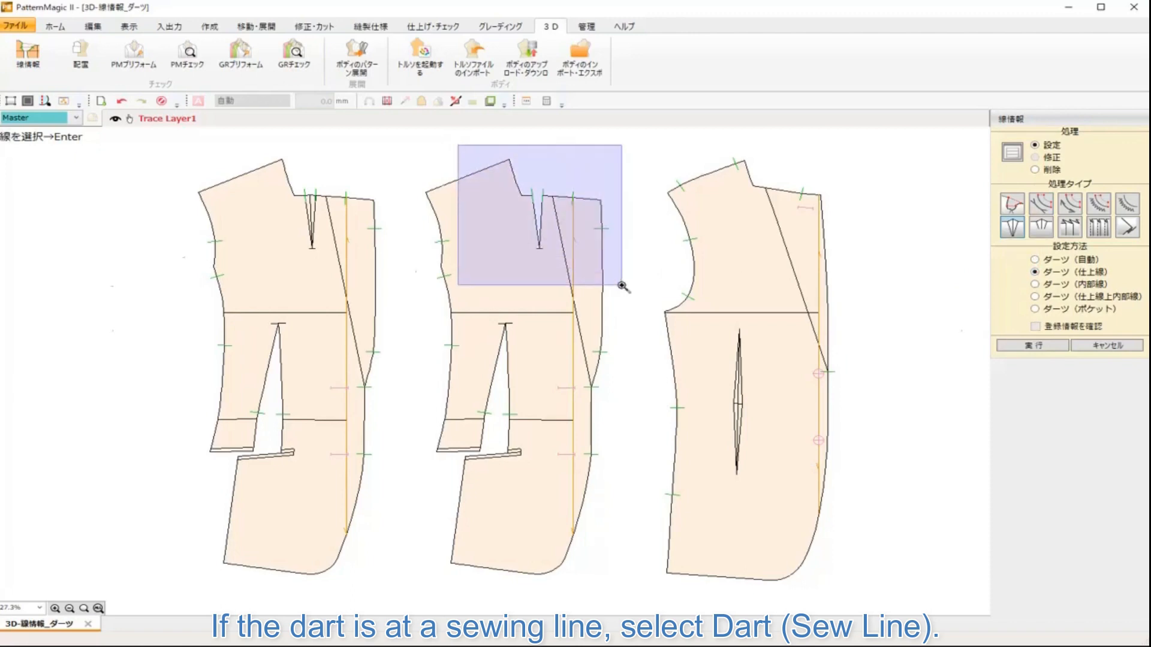
left_click_drag(354, 259, 580, 525)
key("Return")
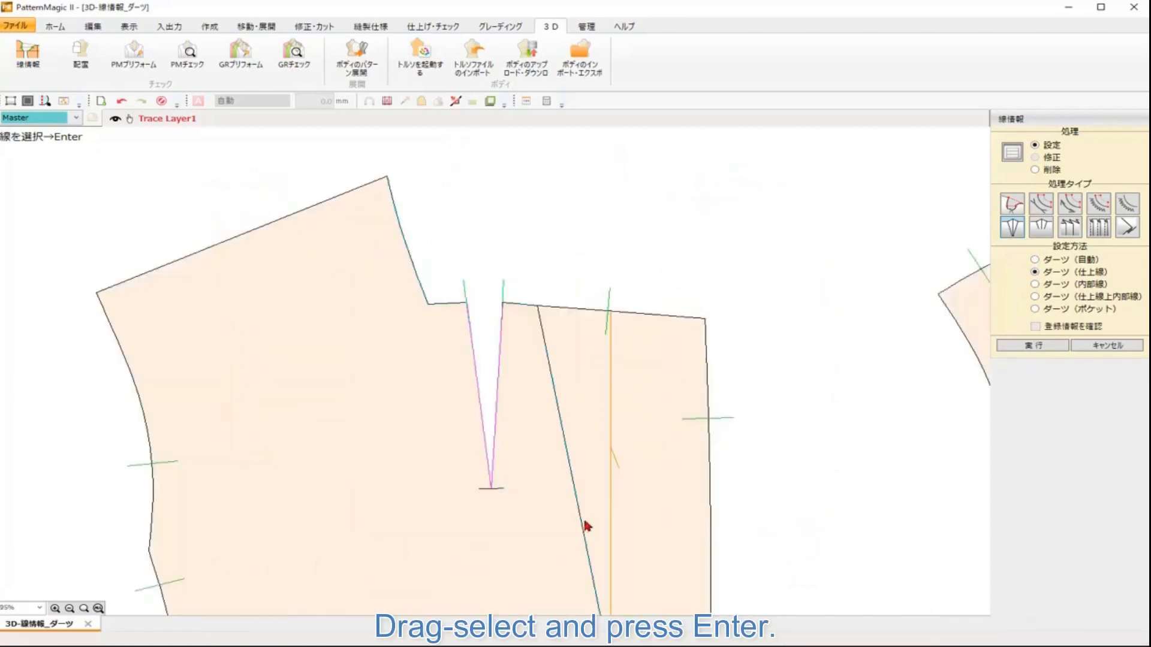
Step: Set the right piece's internal dart with the Dart (Inner Line) method by box-selecting it
scroll(650, 446, "down", 3)
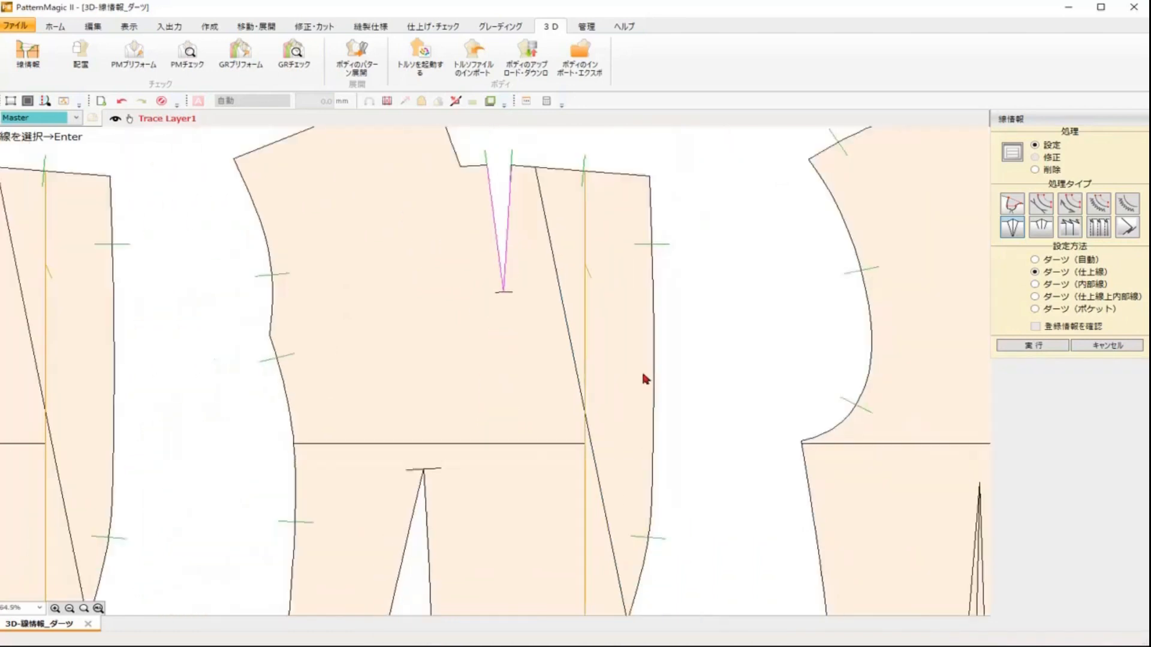
scroll(613, 461, "down", 2)
scroll(600, 342, "down", 2)
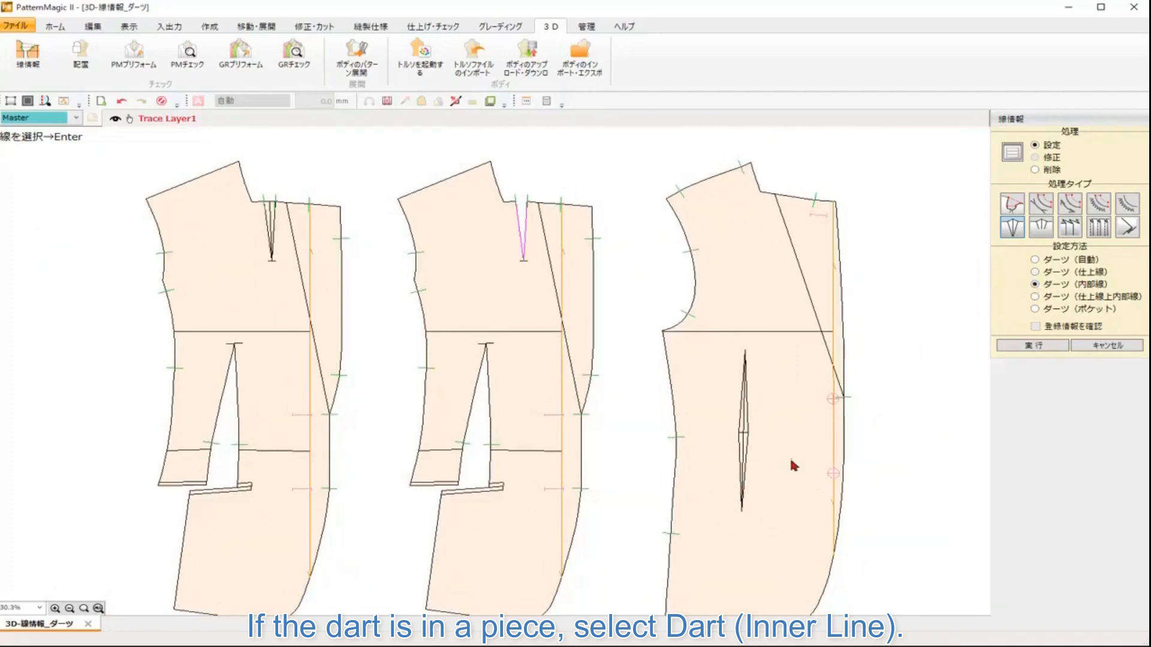
left_click_drag(790, 456, 789, 406)
left_click_drag(705, 291, 789, 487)
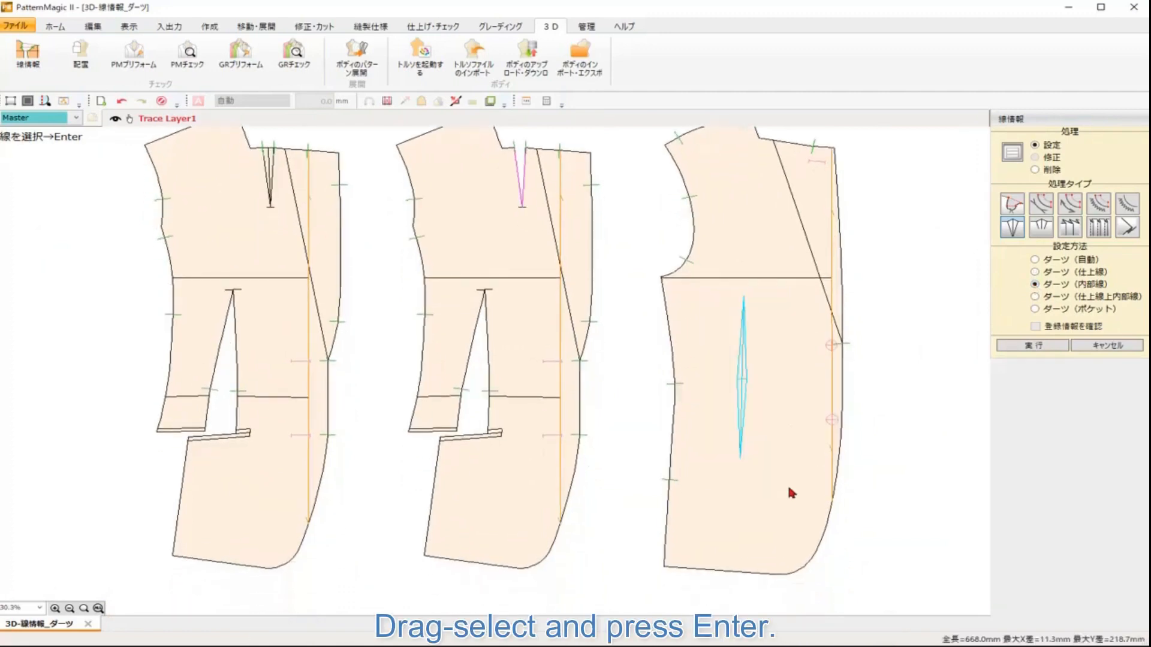
key("Return")
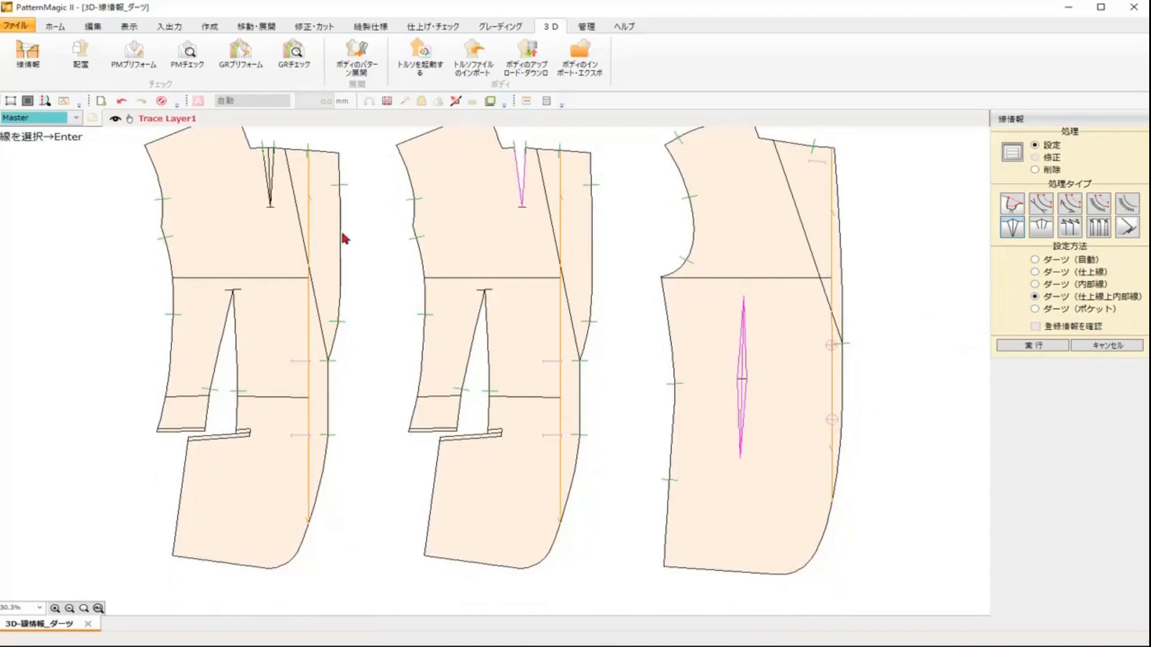
Step: Set the left piece's shoulder dart with the Dart (Inner Lines on Sew Line) method
left_click_drag(344, 238, 469, 376)
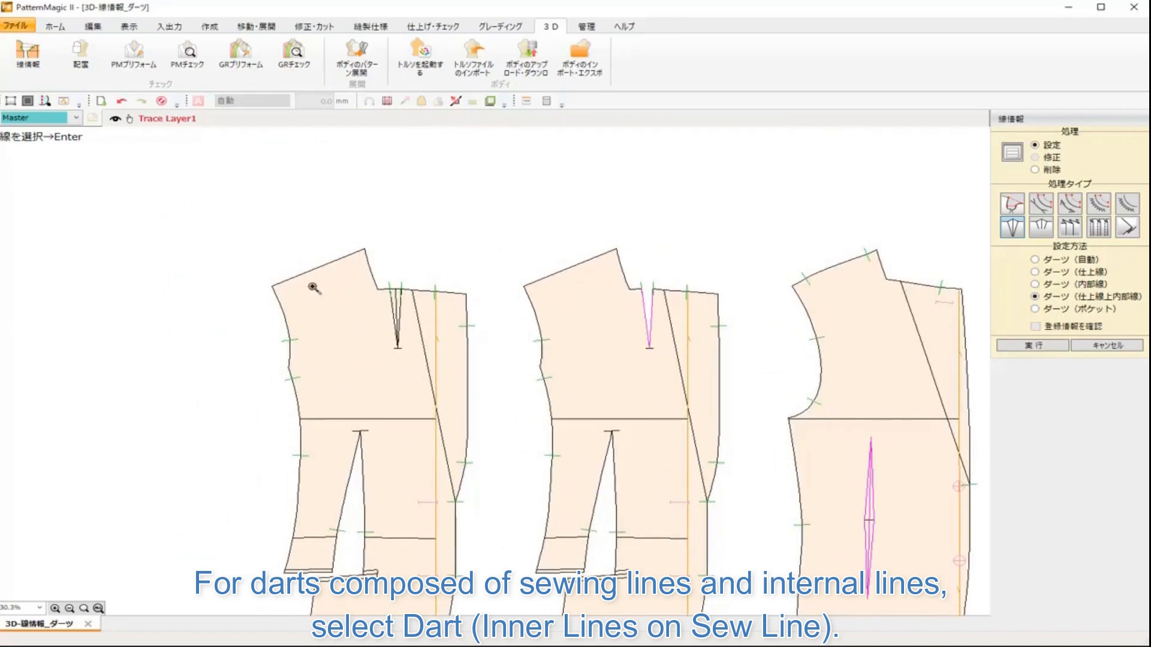
left_click_drag(310, 258, 504, 394)
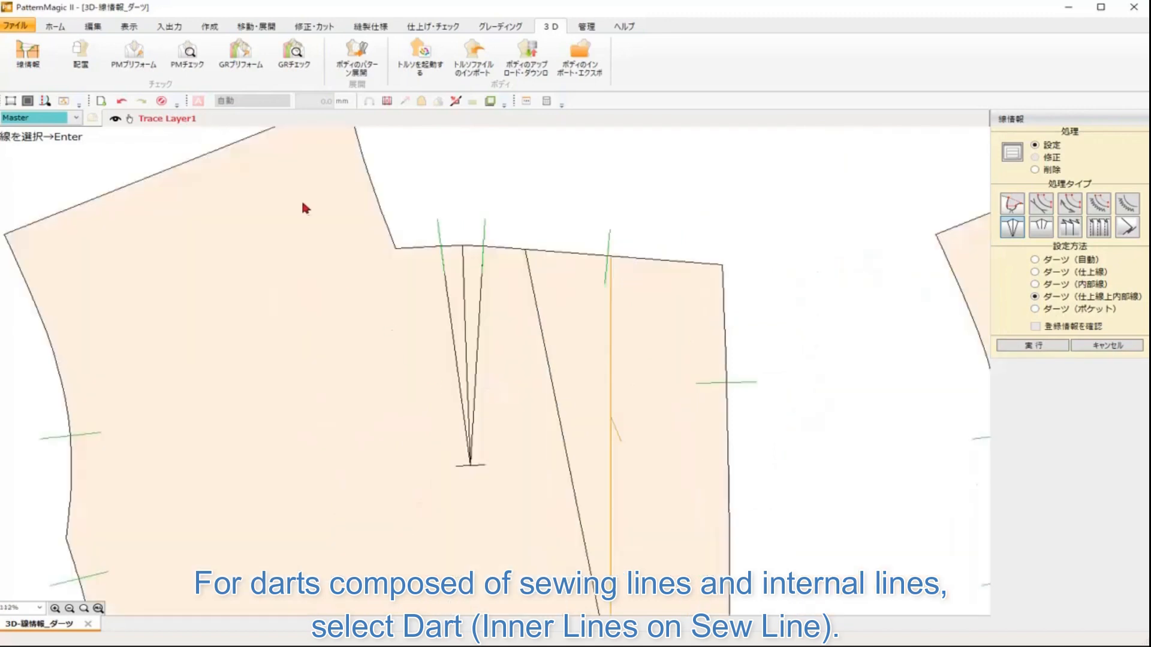
left_click_drag(302, 204, 574, 499)
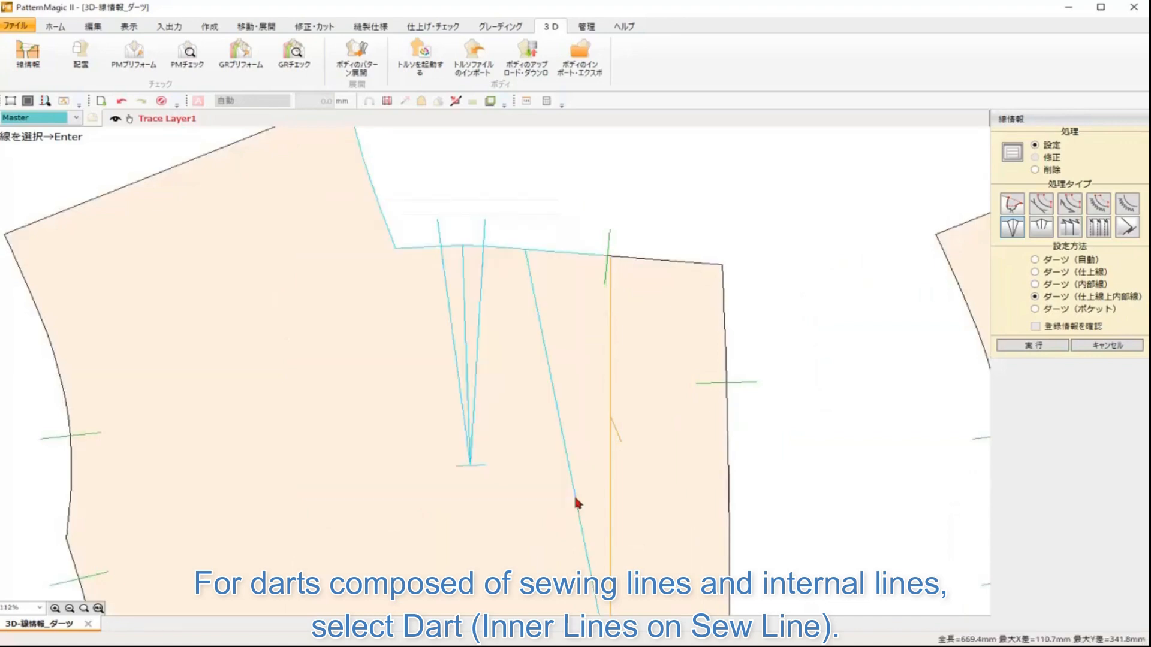
key("Return")
Step: Set the lower darts of the left and middle pieces with the Dart (Pocket) method
scroll(721, 490, "down", 3)
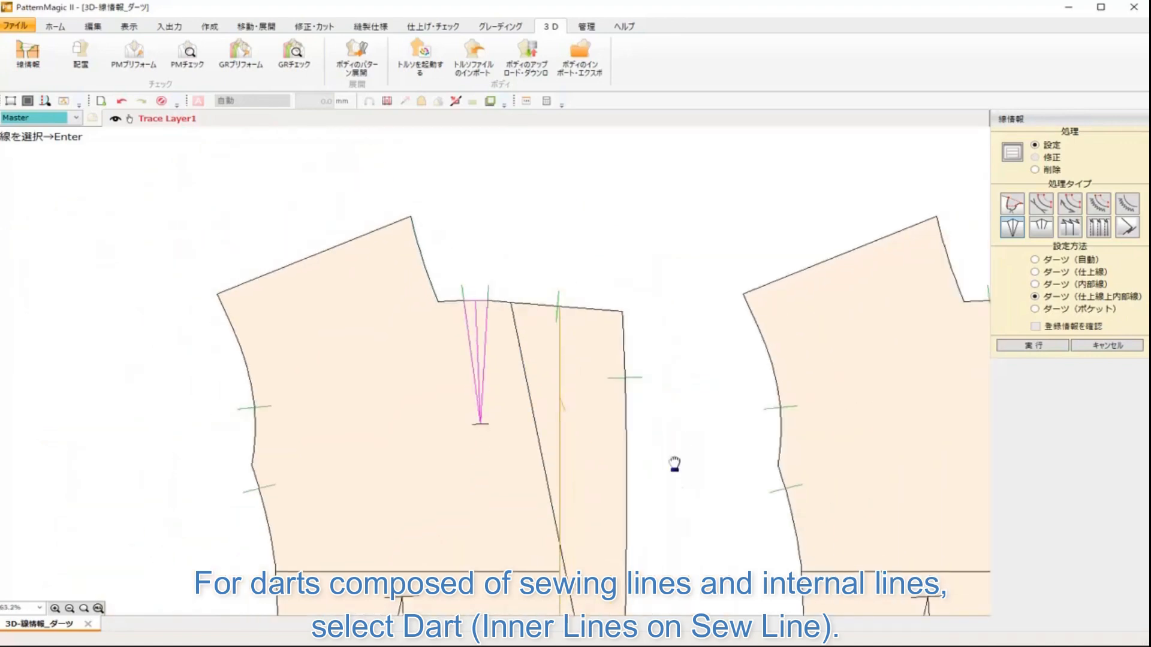
left_click_drag(676, 464, 575, 312)
scroll(754, 350, "down", 4)
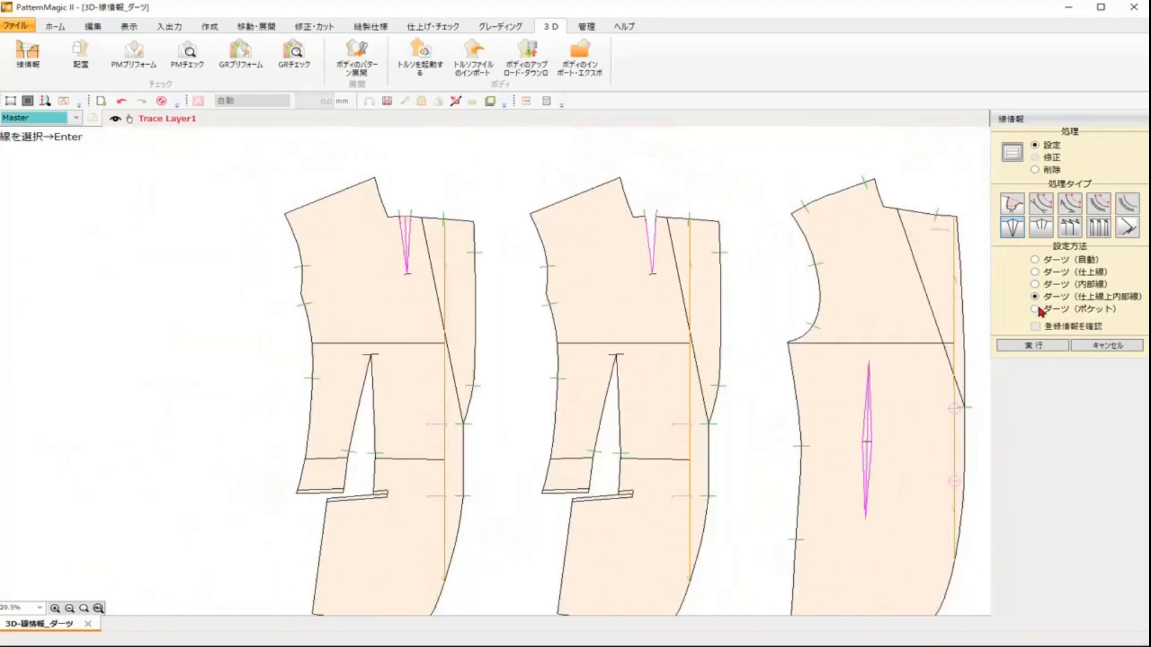
left_click_drag(712, 466, 623, 430)
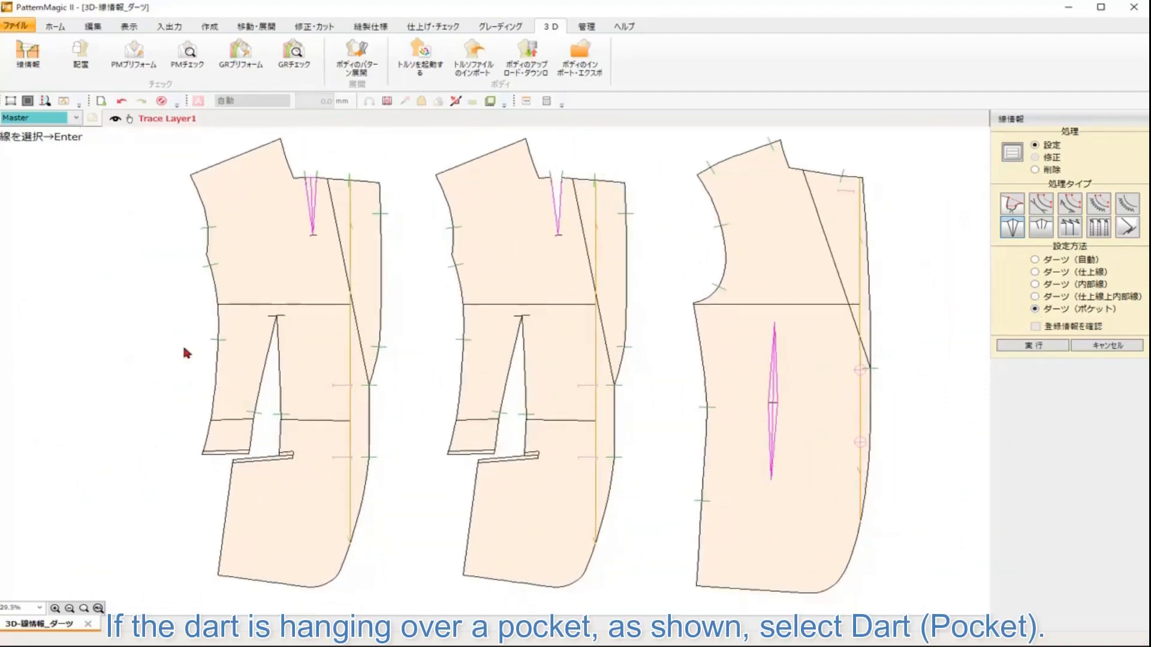
left_click_drag(99, 283, 330, 506)
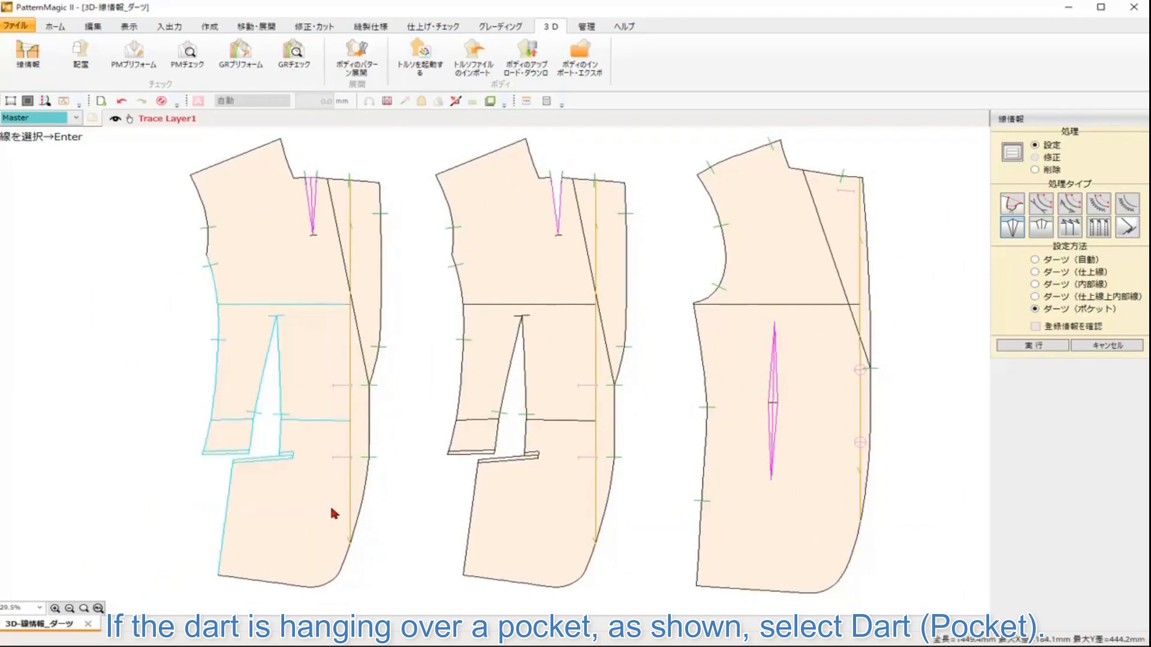
key("Return")
left_click_drag(438, 301, 584, 505)
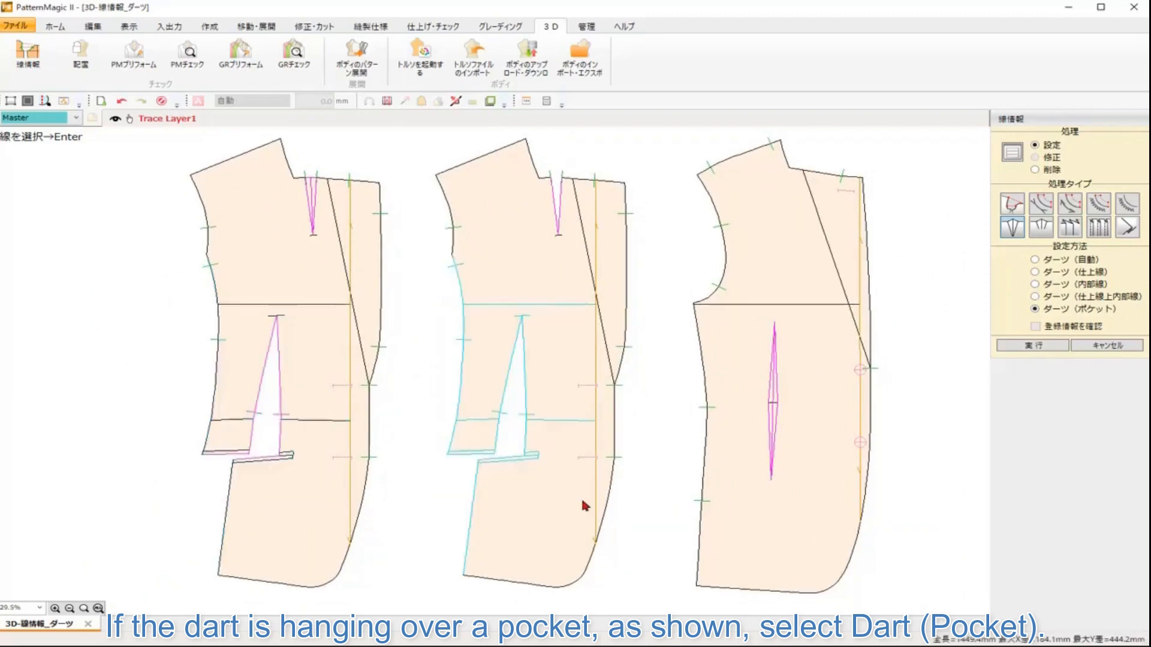
key("Return")
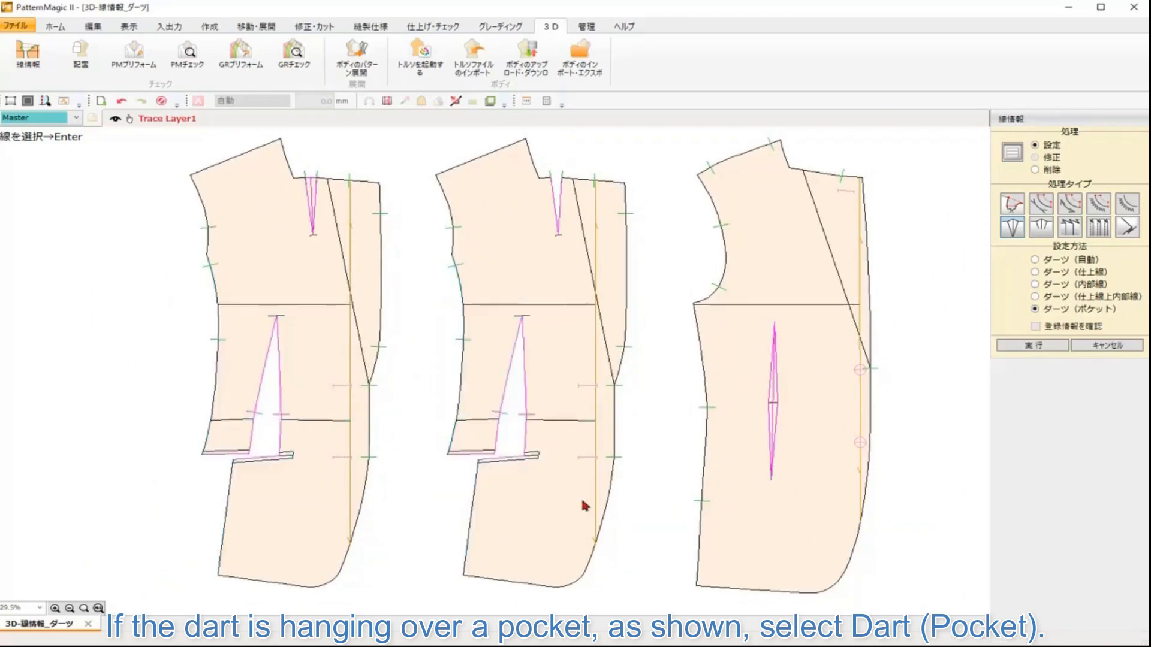
Step: Delete the dart line information again from all darts on the three pieces
left_click(1054, 172)
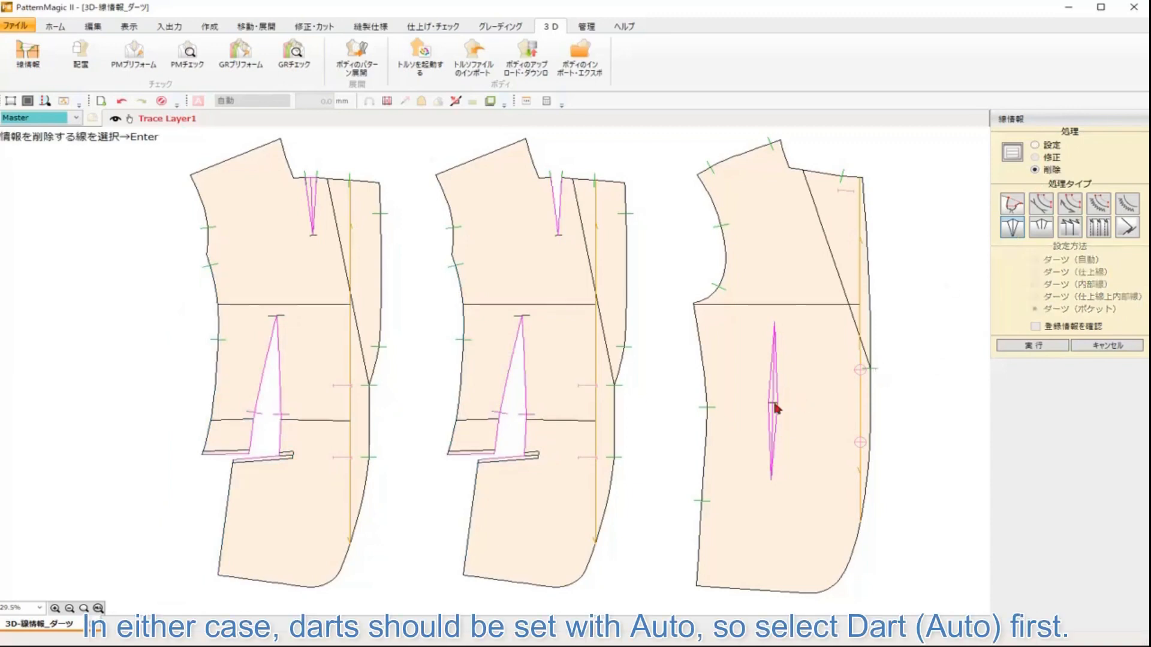
left_click(774, 430)
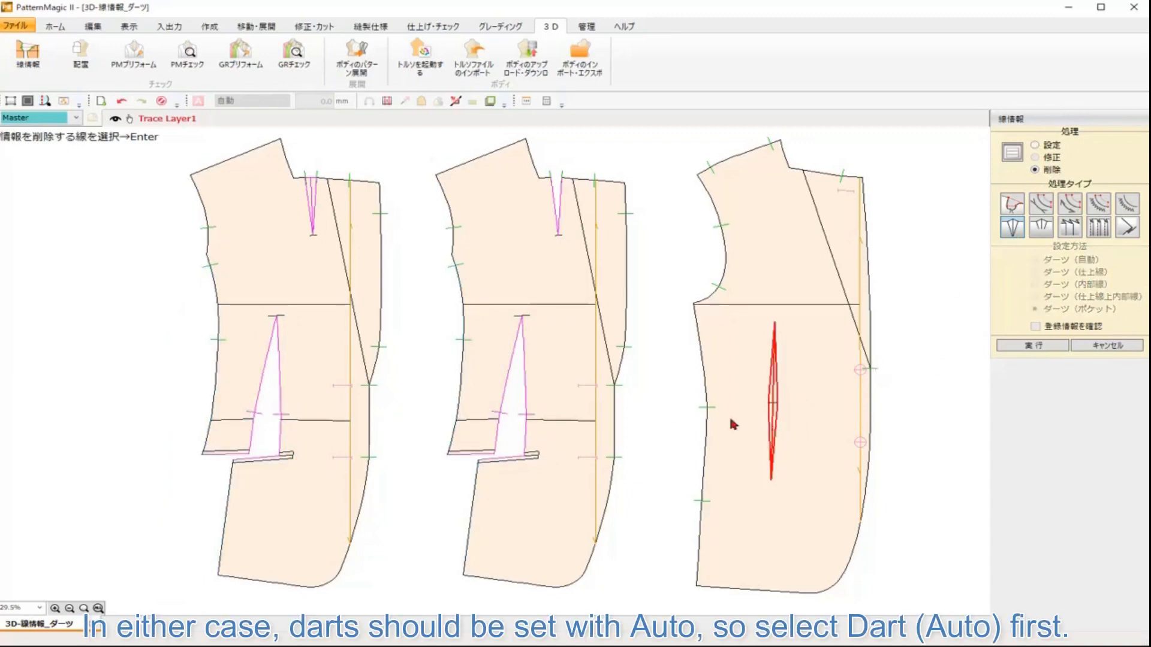
key("Return")
left_click(562, 261)
key("Return")
left_click(527, 416)
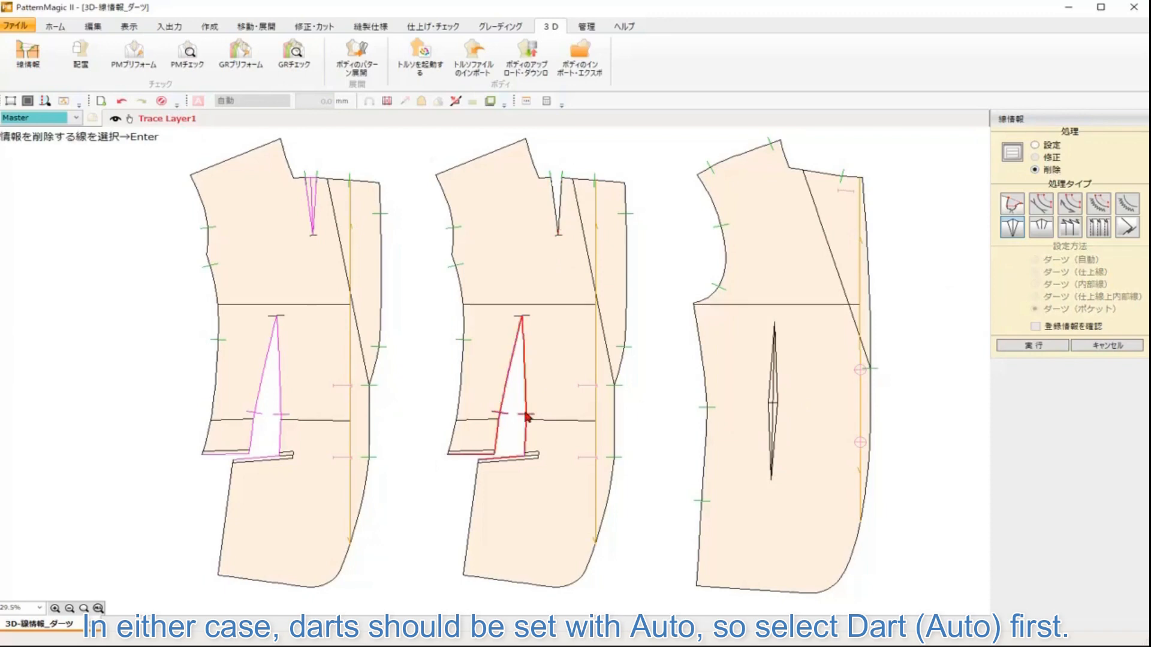
key("Return")
left_click(278, 412)
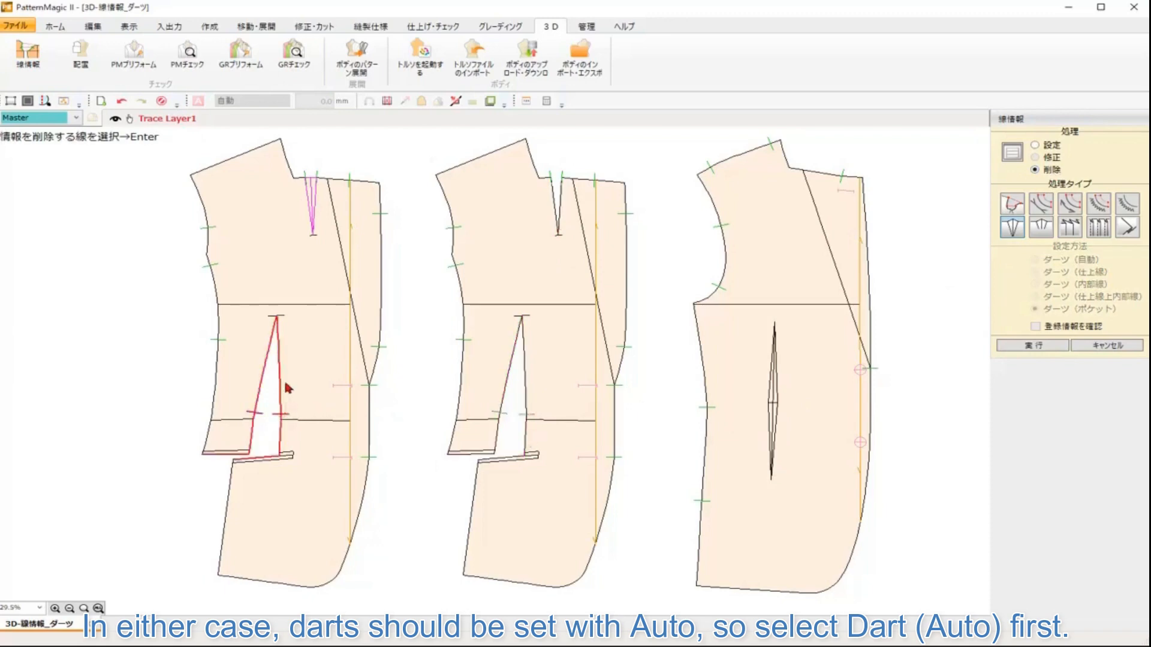
key("Return")
left_click(307, 224)
key("Return")
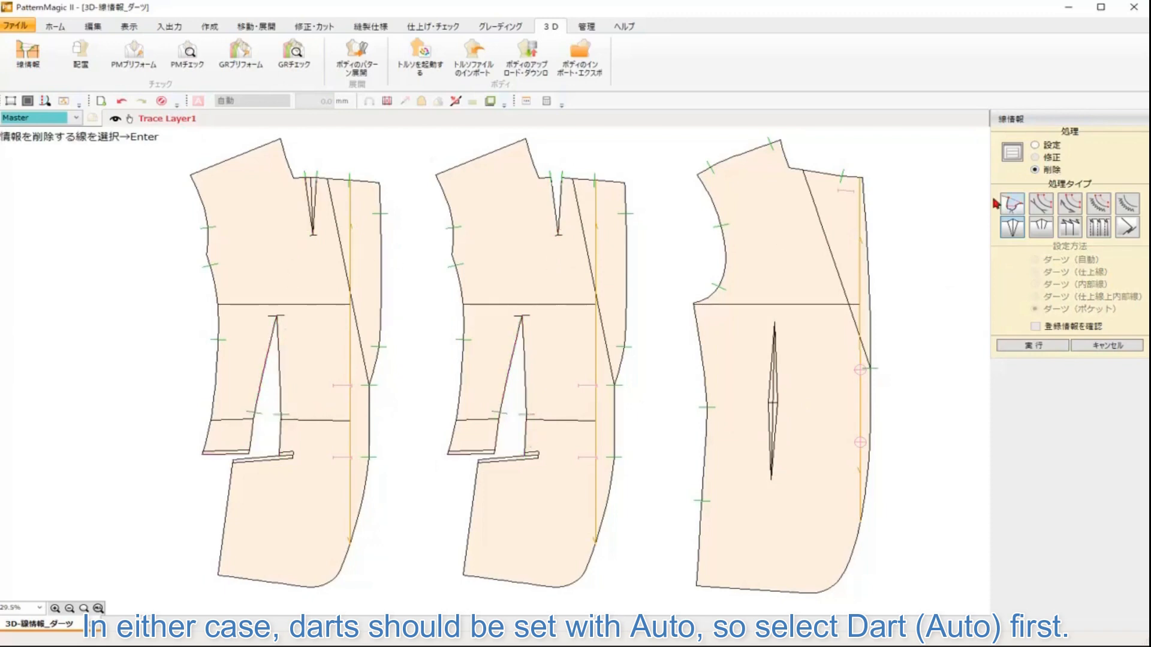
Step: Set dart line information on all three pieces again using the Dart (Auto) method
left_click(1059, 148)
left_click(1072, 260)
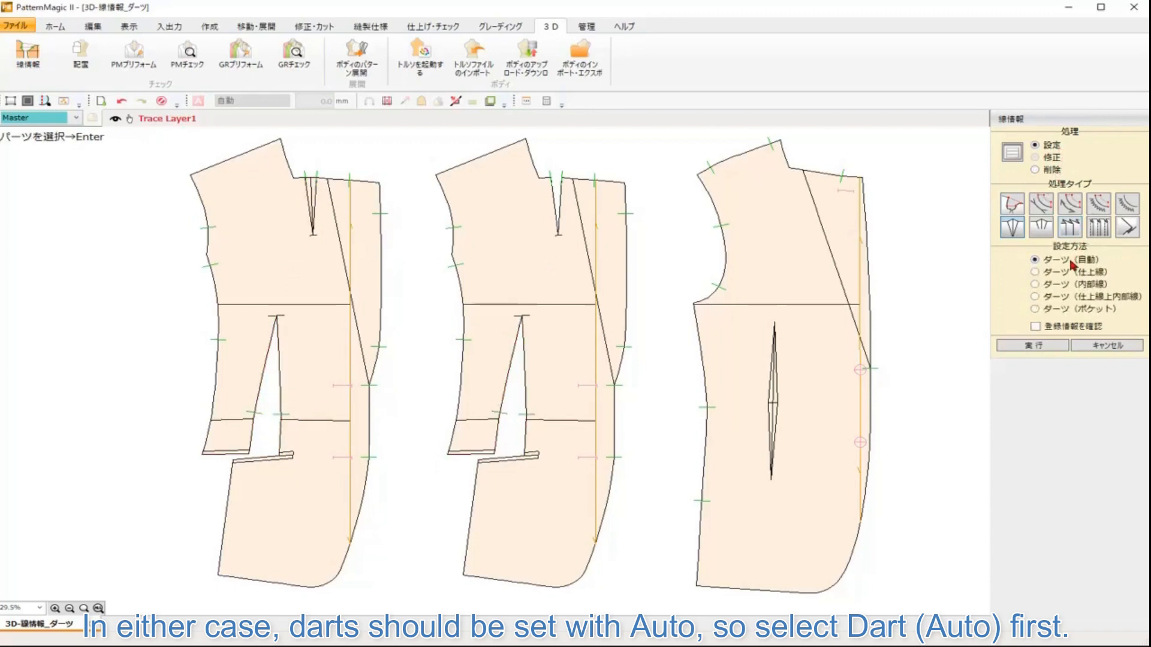
left_click(732, 405)
key("Return")
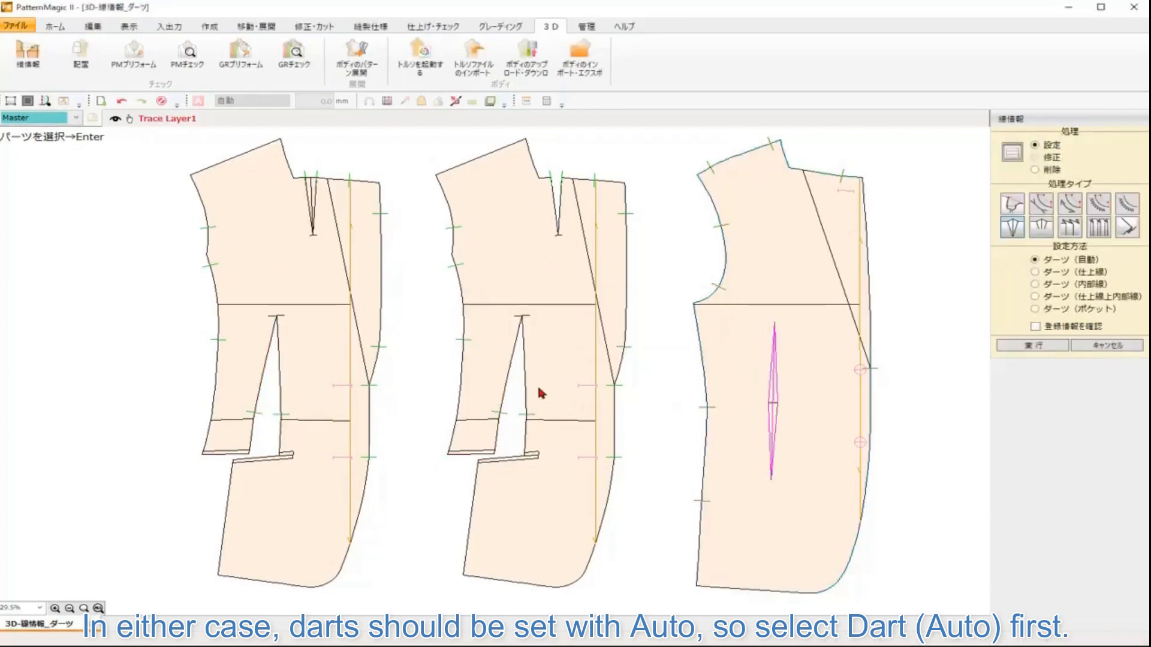
left_click(559, 391)
key("Return")
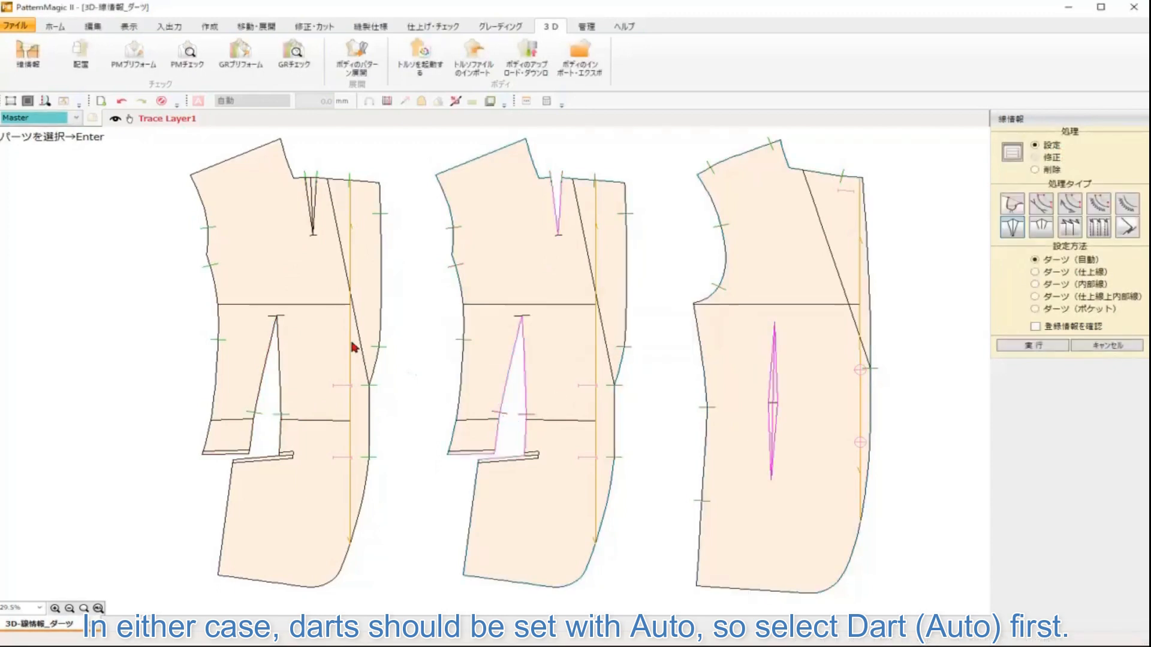
left_click(354, 347)
key("Return")
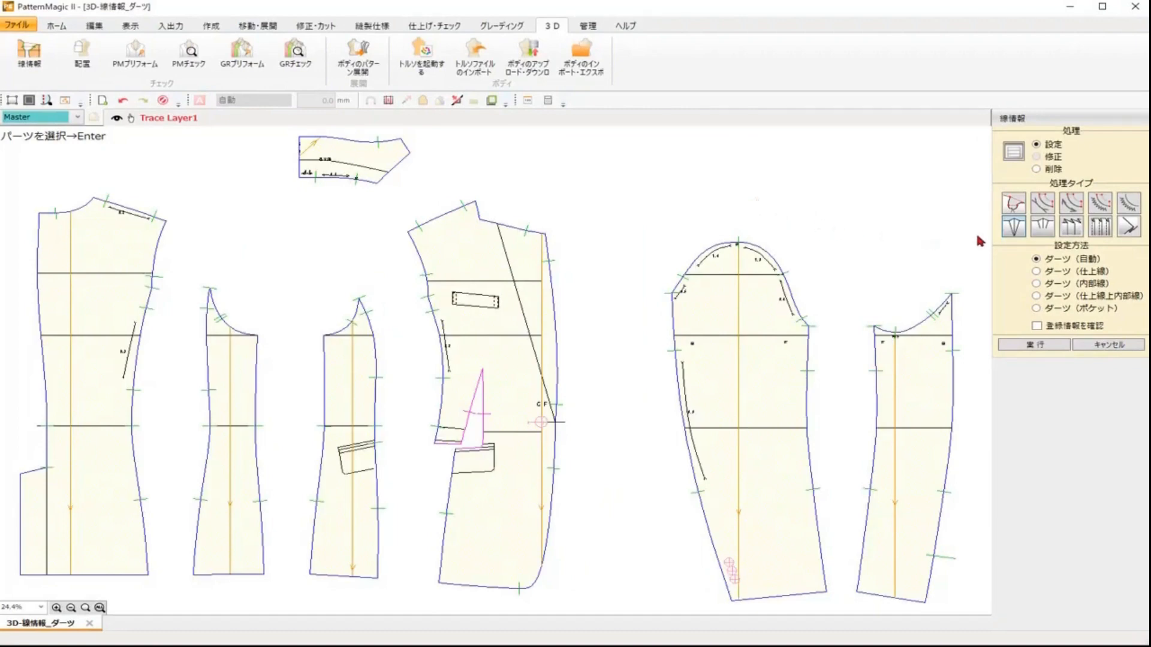
Step: Apply the ease setting to the selected shoulder and side seam lines of the jacket body pieces
left_click(1043, 206)
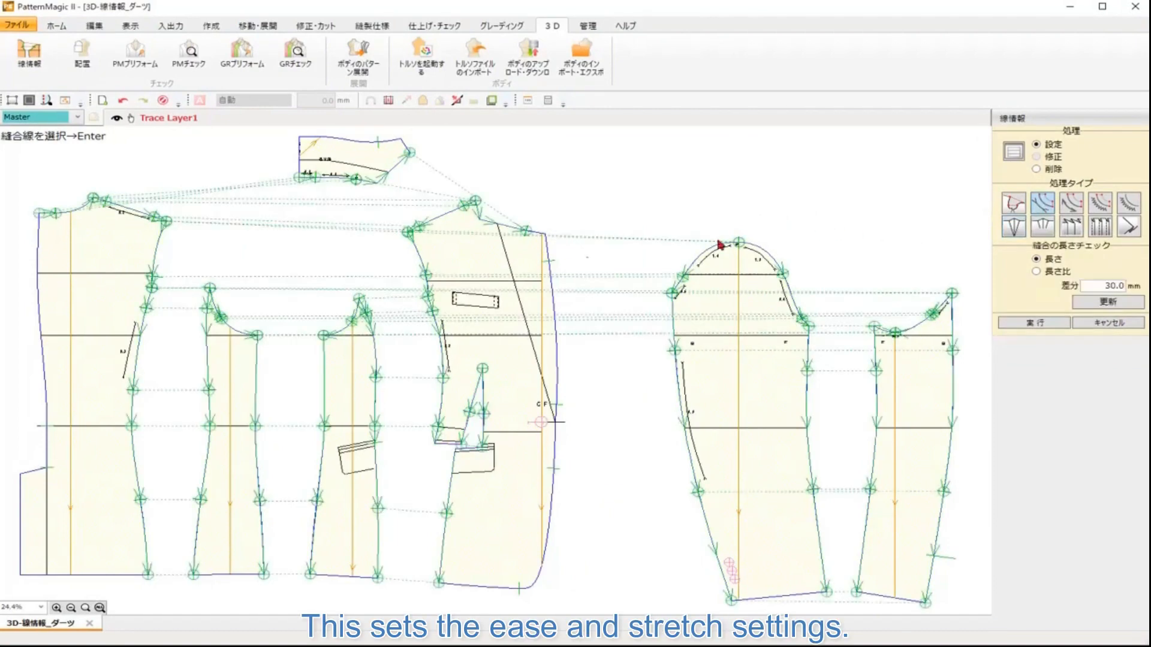
scroll(456, 324, "up", 2)
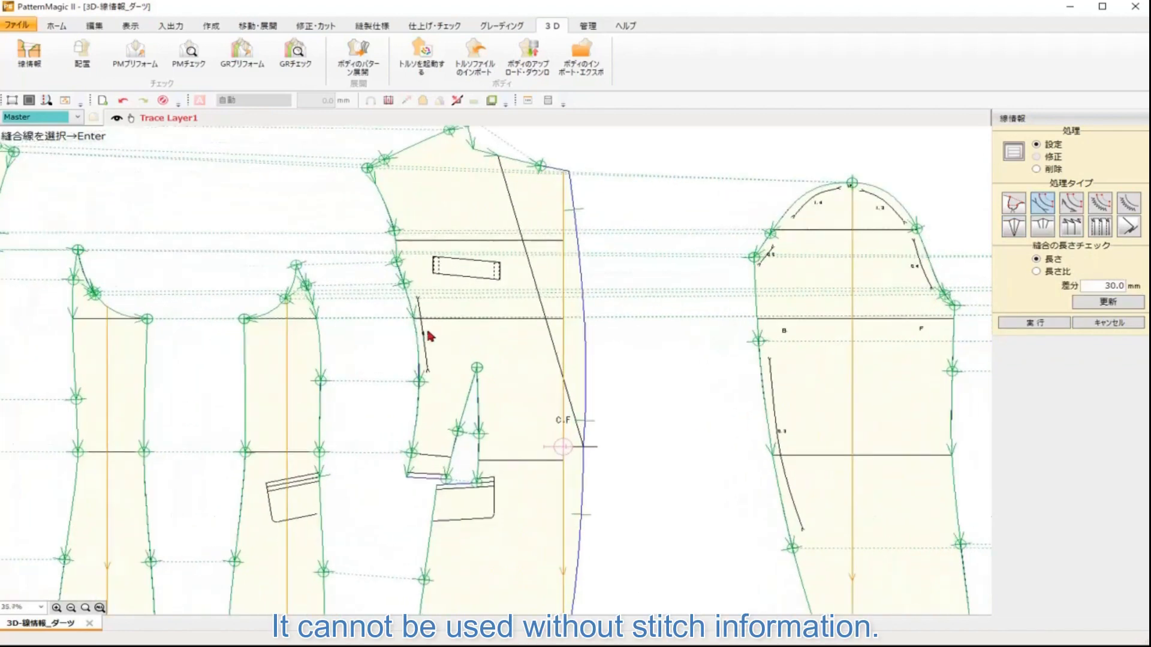
left_click_drag(427, 331, 581, 347)
scroll(582, 346, "up", 3)
left_click(568, 302)
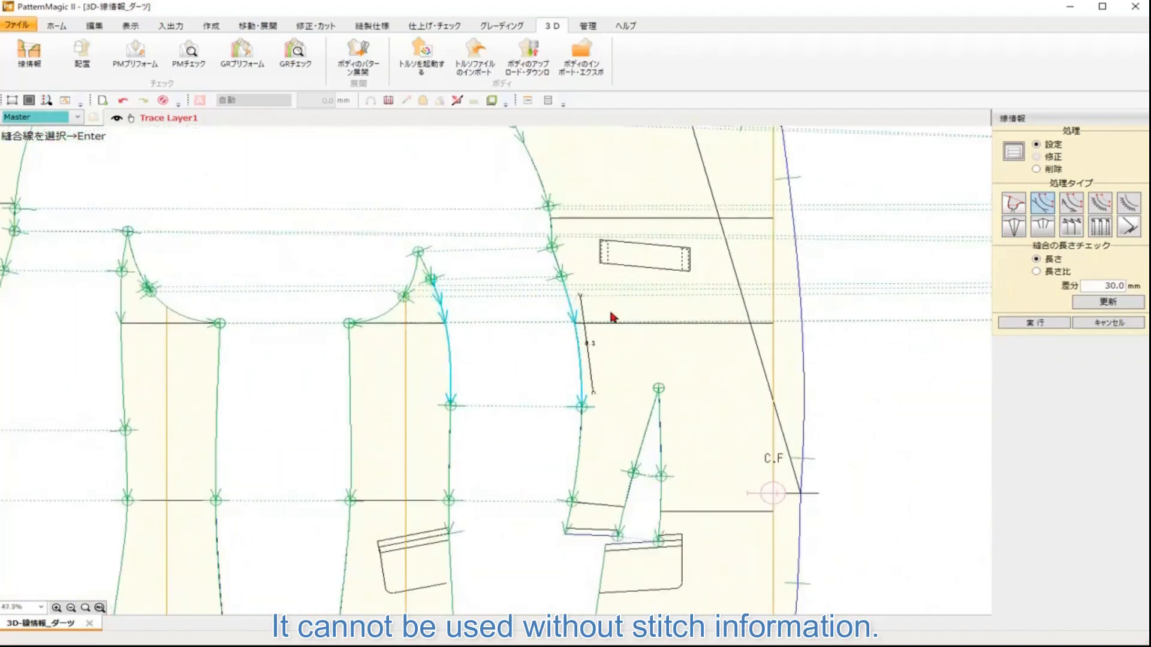
left_click_drag(202, 316, 571, 310)
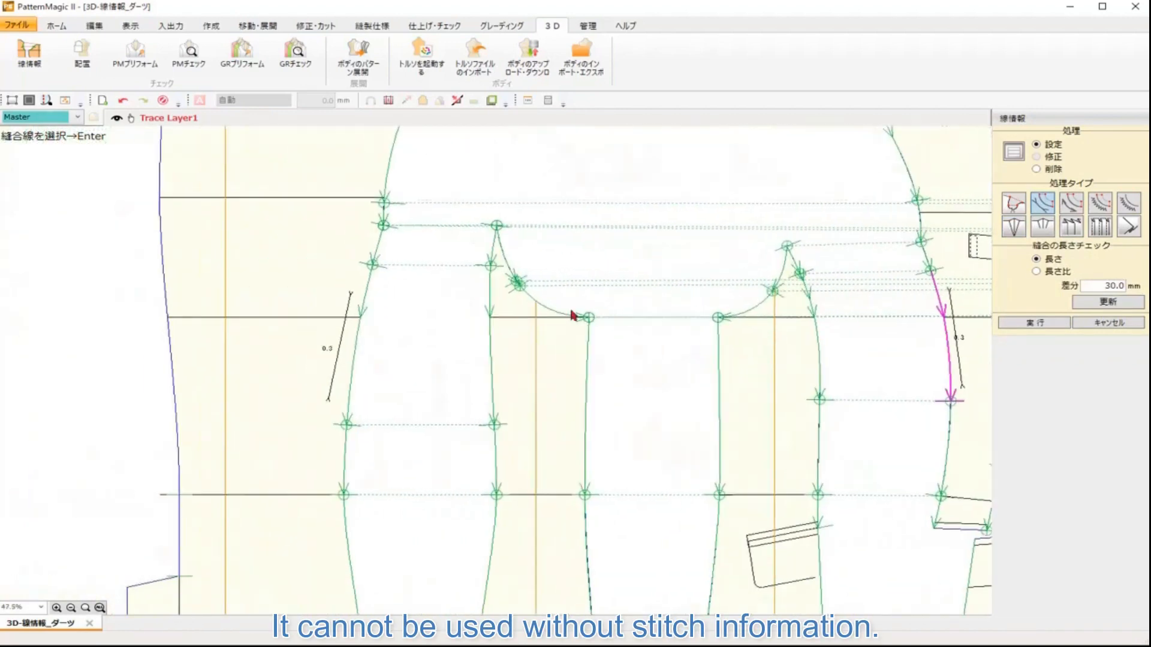
left_click(370, 280)
left_click_drag(505, 221, 501, 486)
left_click(313, 328)
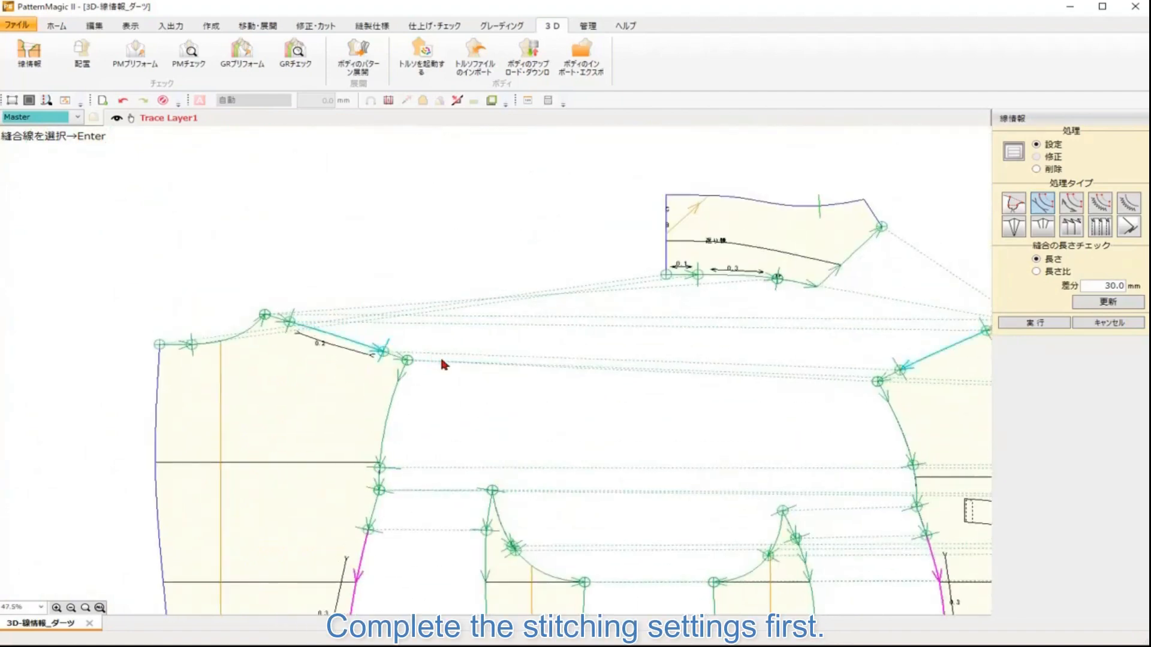
left_click_drag(652, 381, 121, 343)
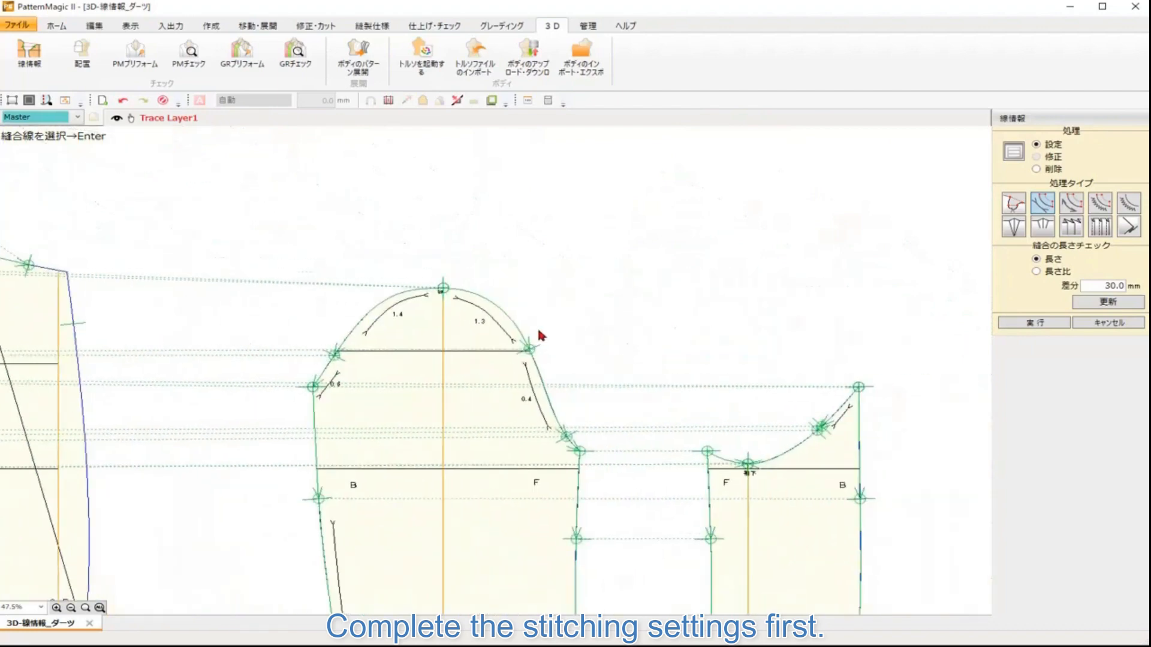
Step: Apply the ease setting to the sleeve cap lines of the upper and under sleeves
left_click(342, 358)
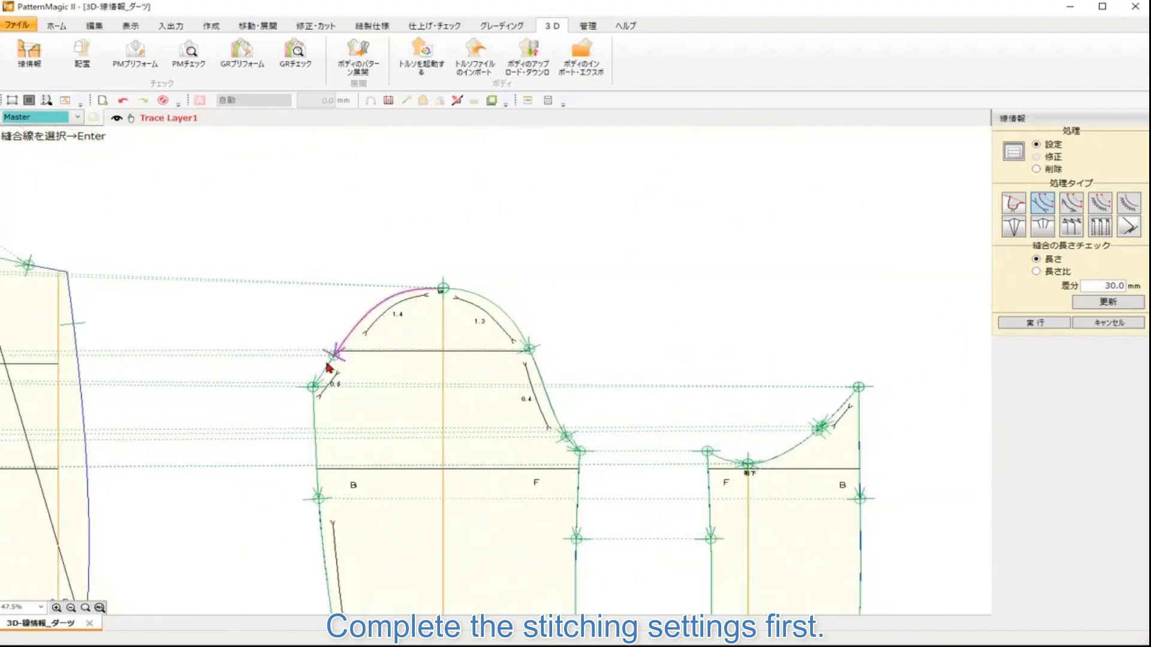
left_click(525, 334)
left_click(567, 381)
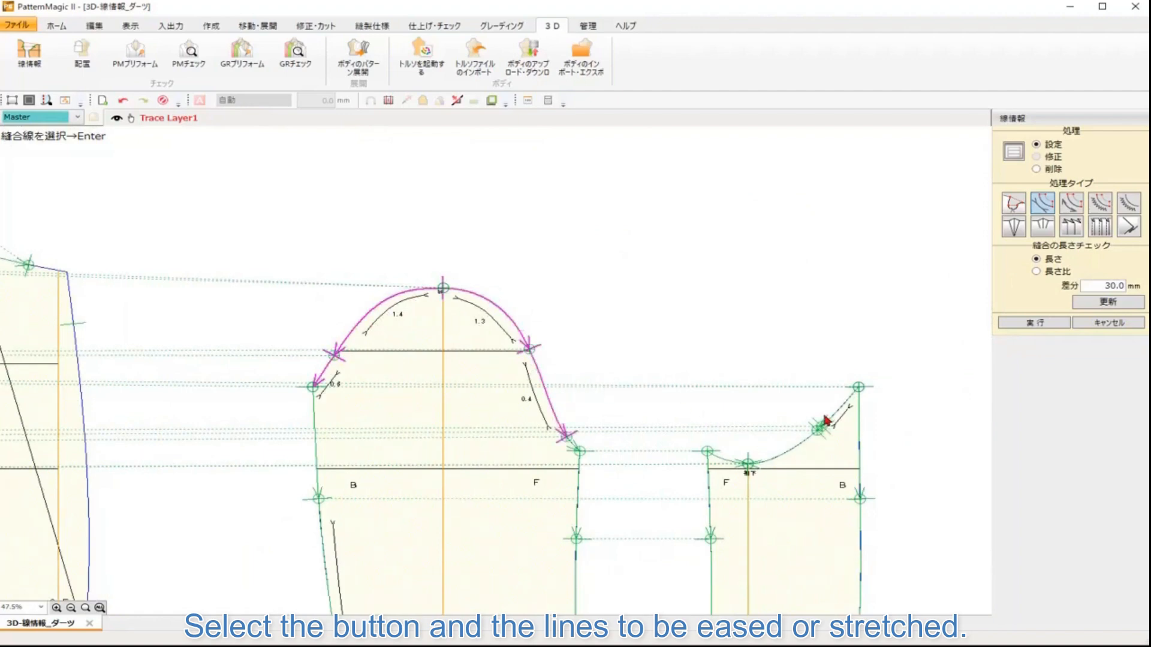
left_click(849, 402)
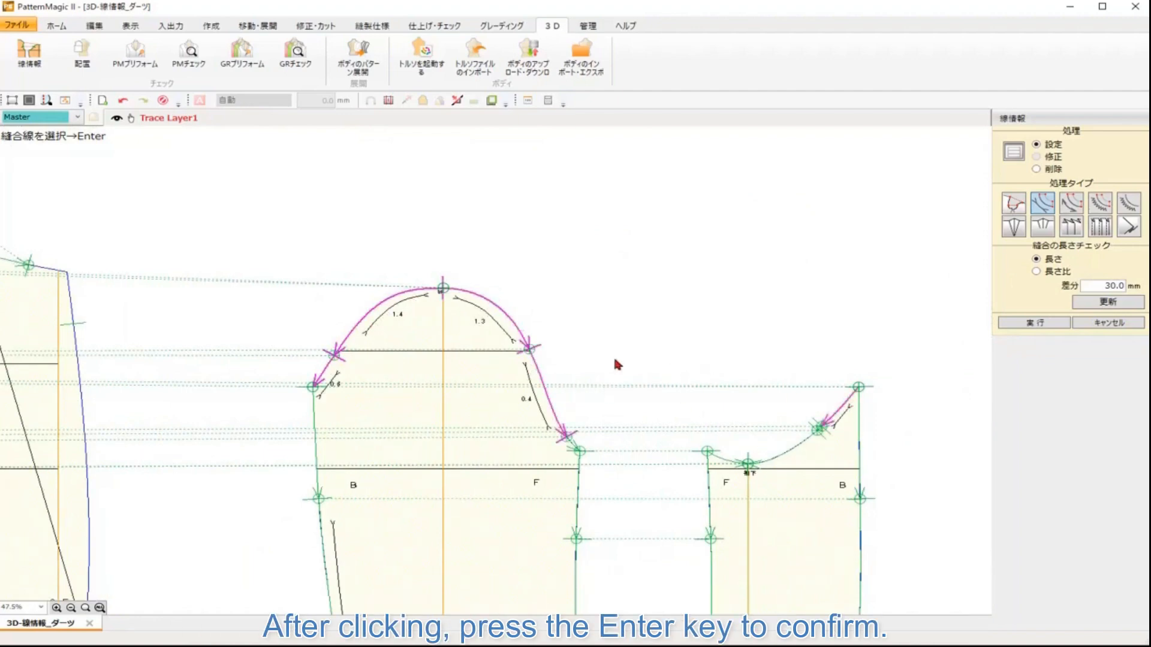
Step: Switch to the next ease/stretch type and apply it to the collar's neckline segment
left_click(1070, 210)
left_click_drag(124, 349, 817, 385)
left_click_drag(470, 327, 744, 403)
scroll(655, 334, "up", 3)
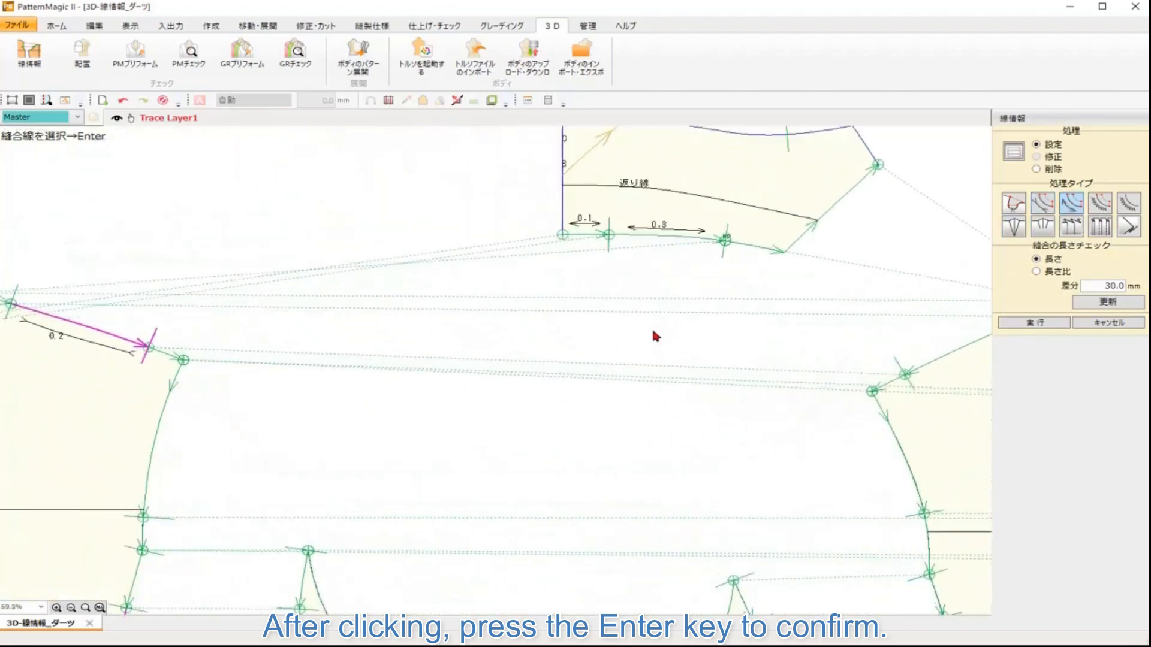
left_click(591, 210)
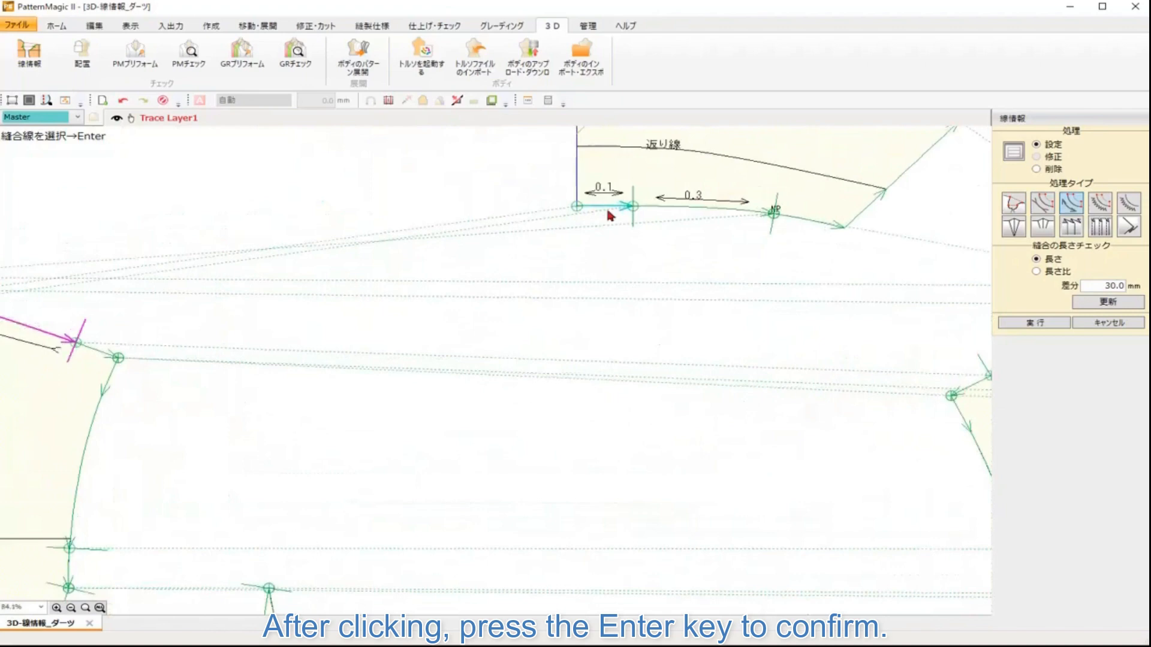
left_click(651, 208)
left_click_drag(687, 268, 636, 383)
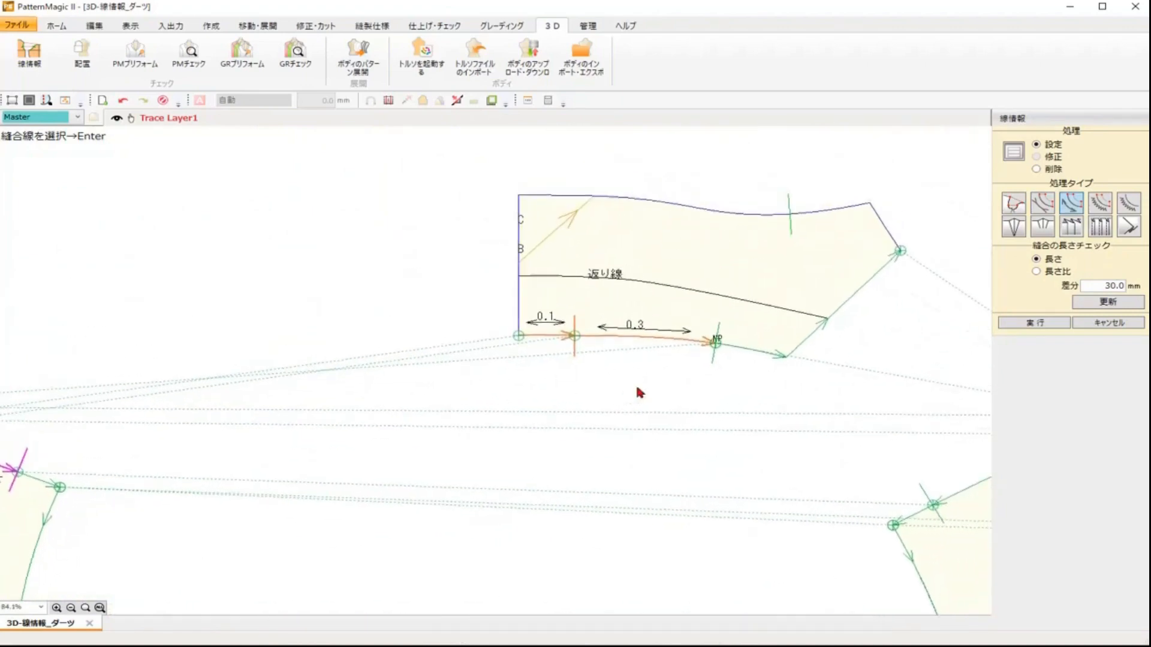
scroll(635, 382, "down", 1)
scroll(635, 383, "down", 5)
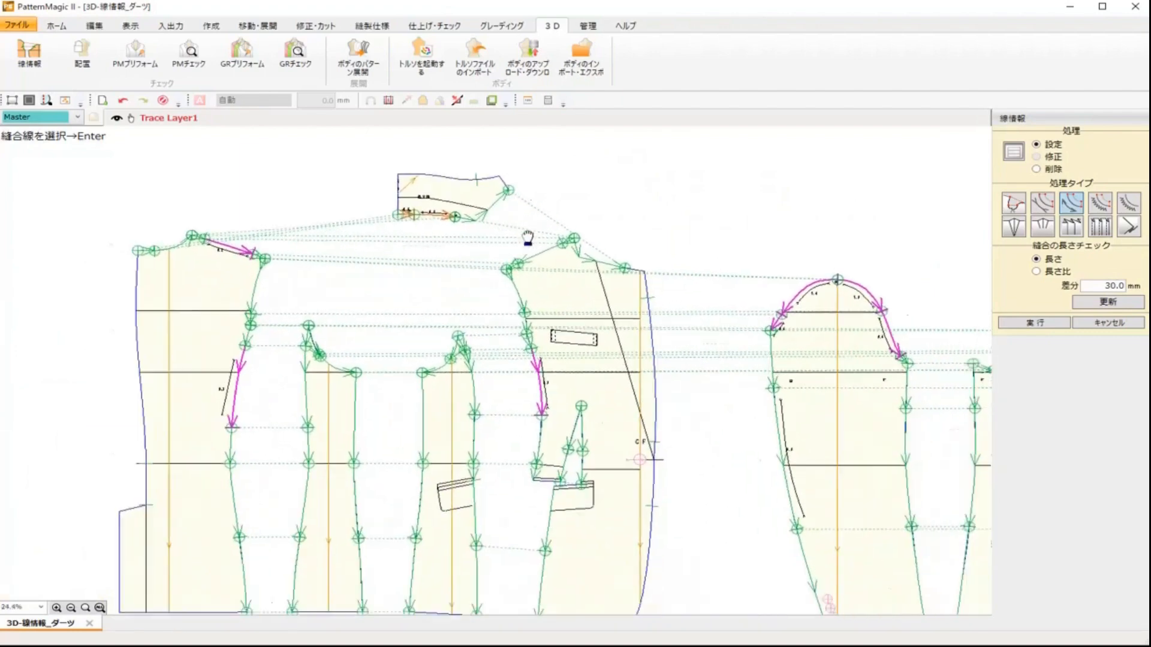
scroll(610, 273, "down", 1)
left_click_drag(610, 271, 377, 267)
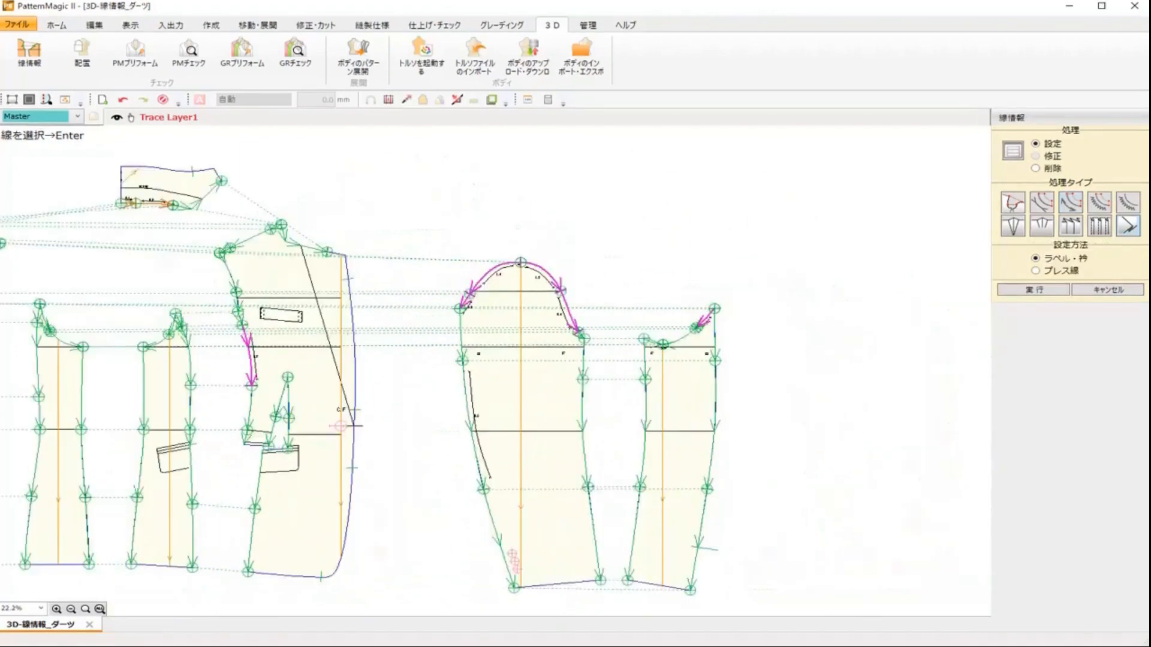
Step: Open Arrange and place the front body piece onto the front of the mannequin
left_click(95, 52)
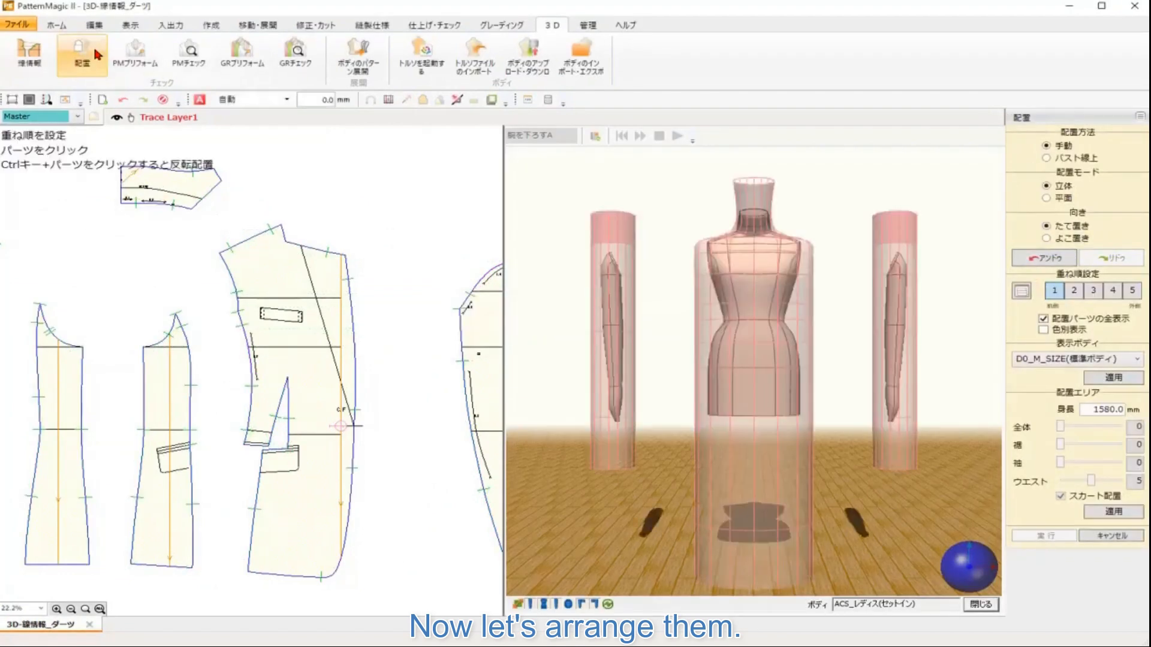
left_click(344, 350)
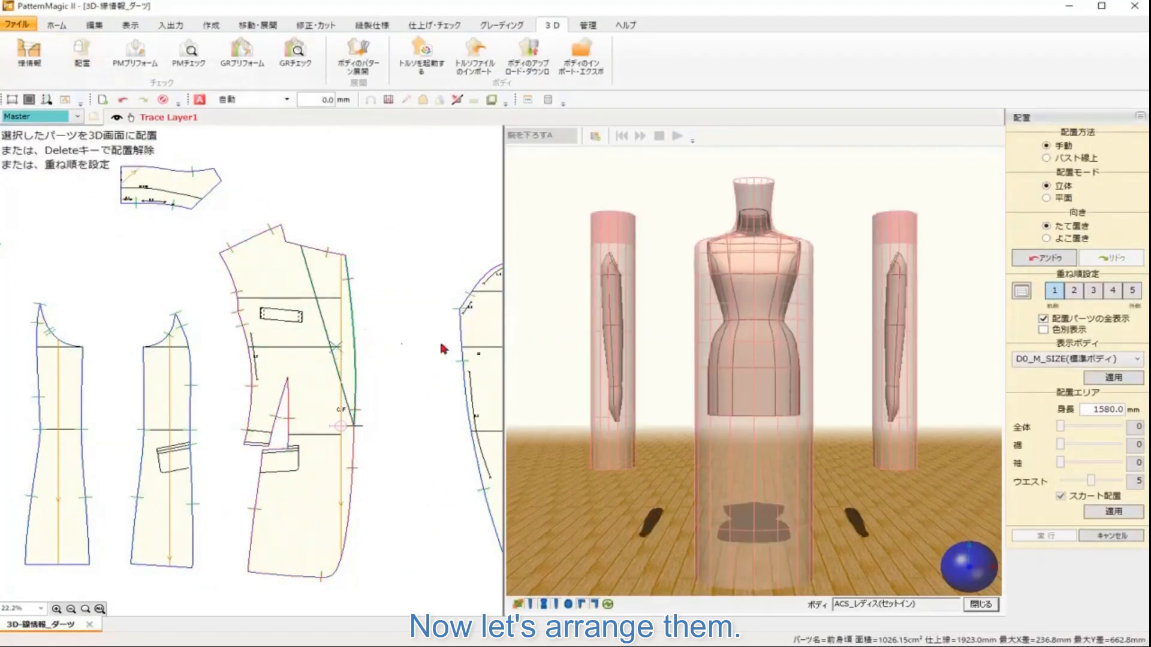
left_click(746, 279)
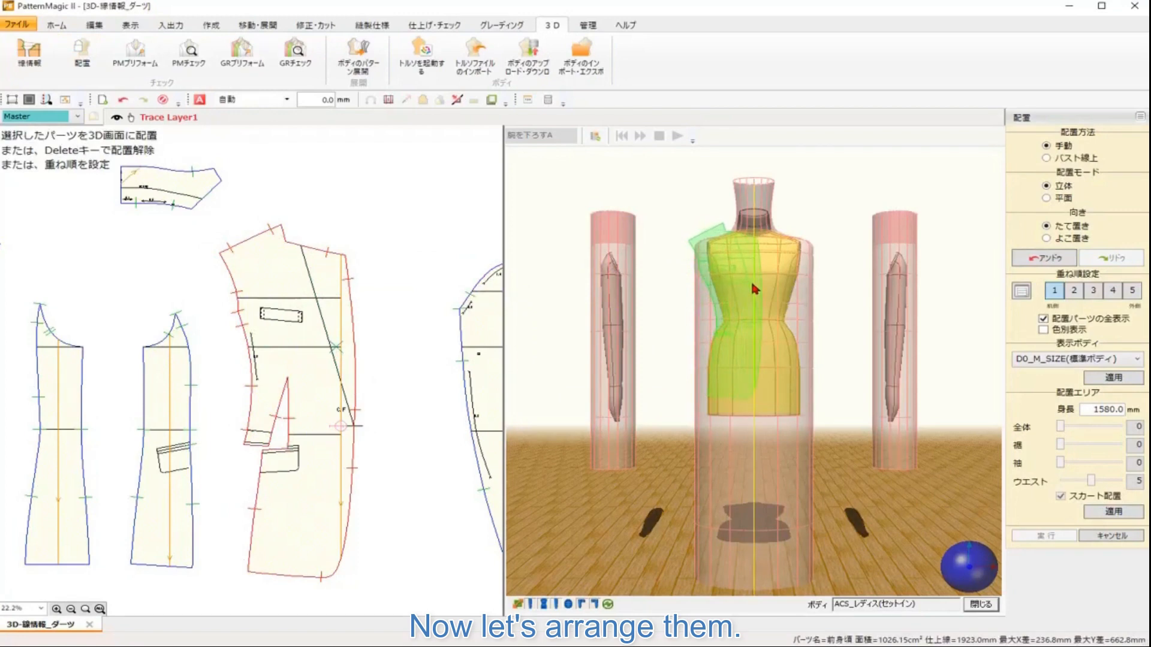
left_click(754, 290)
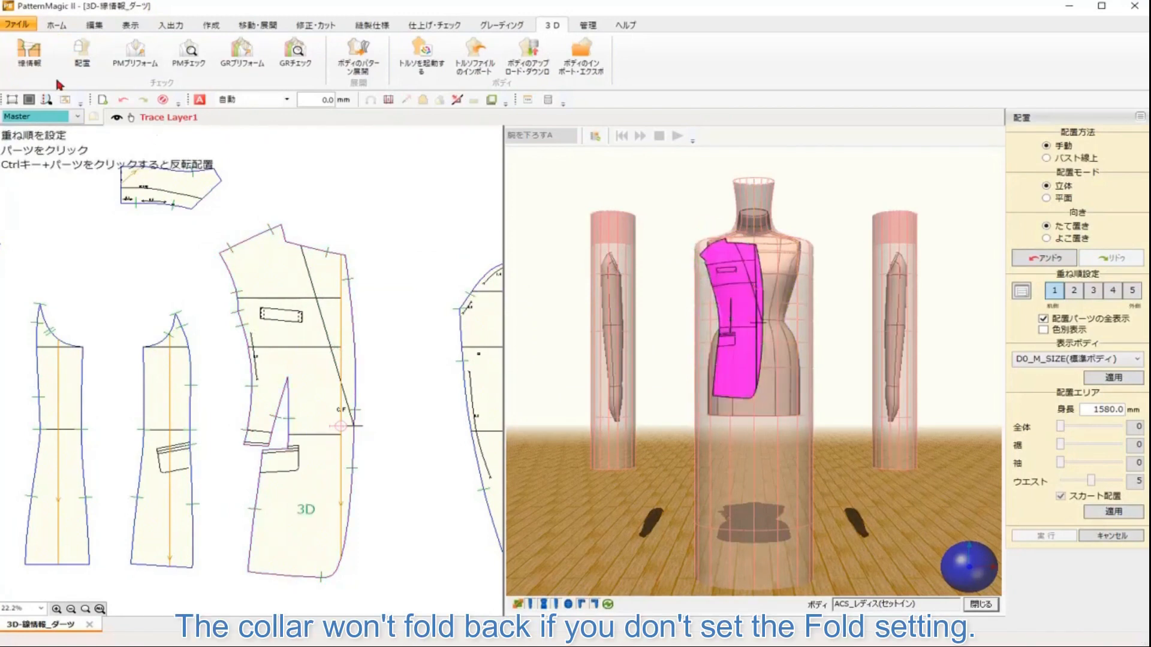
Step: Set a fold on the front piece's lapel roll line with the Label/Collar method and preview it in Arrange
left_click(33, 58)
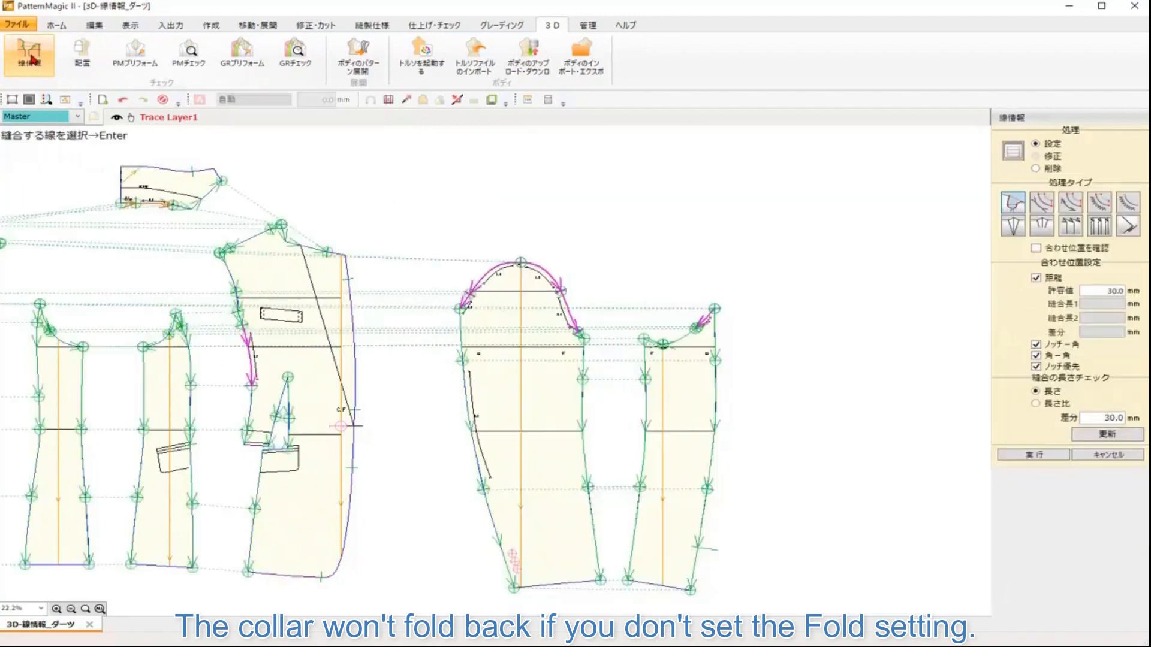
left_click(1130, 226)
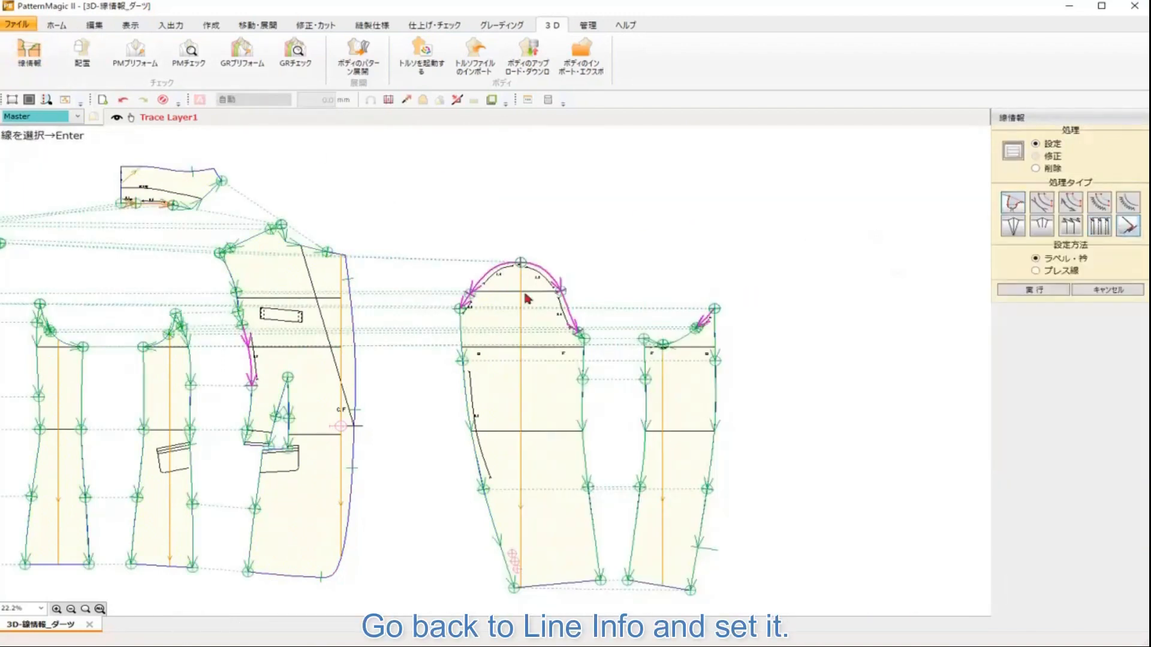
left_click(313, 281)
key("Return")
left_click(351, 324)
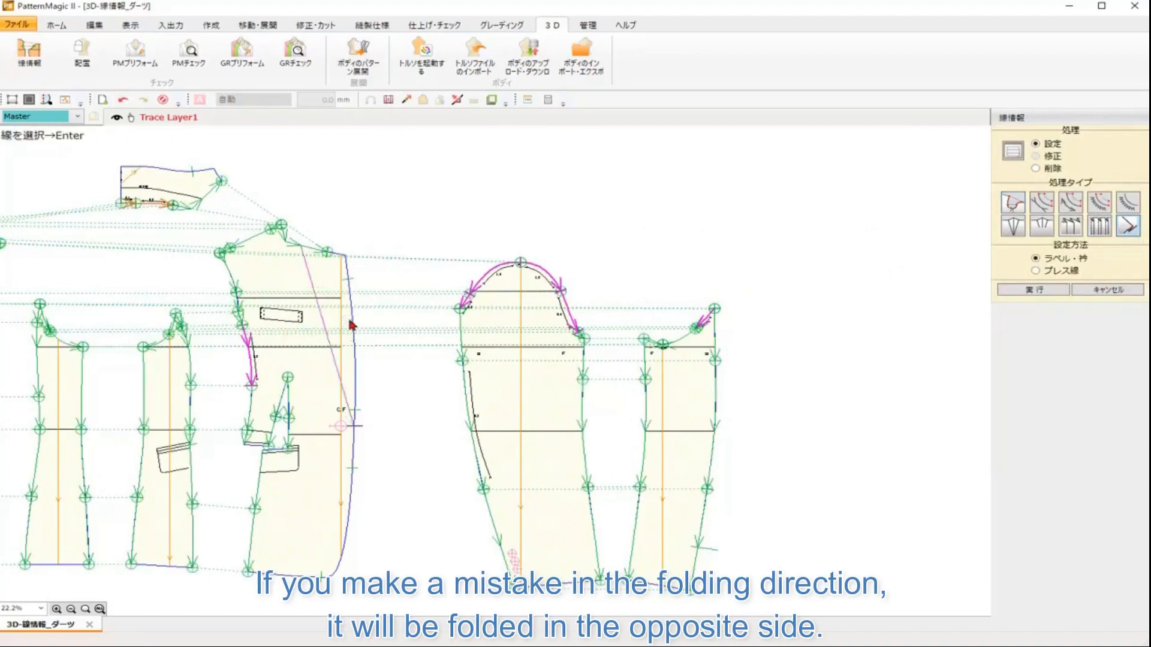
left_click(96, 56)
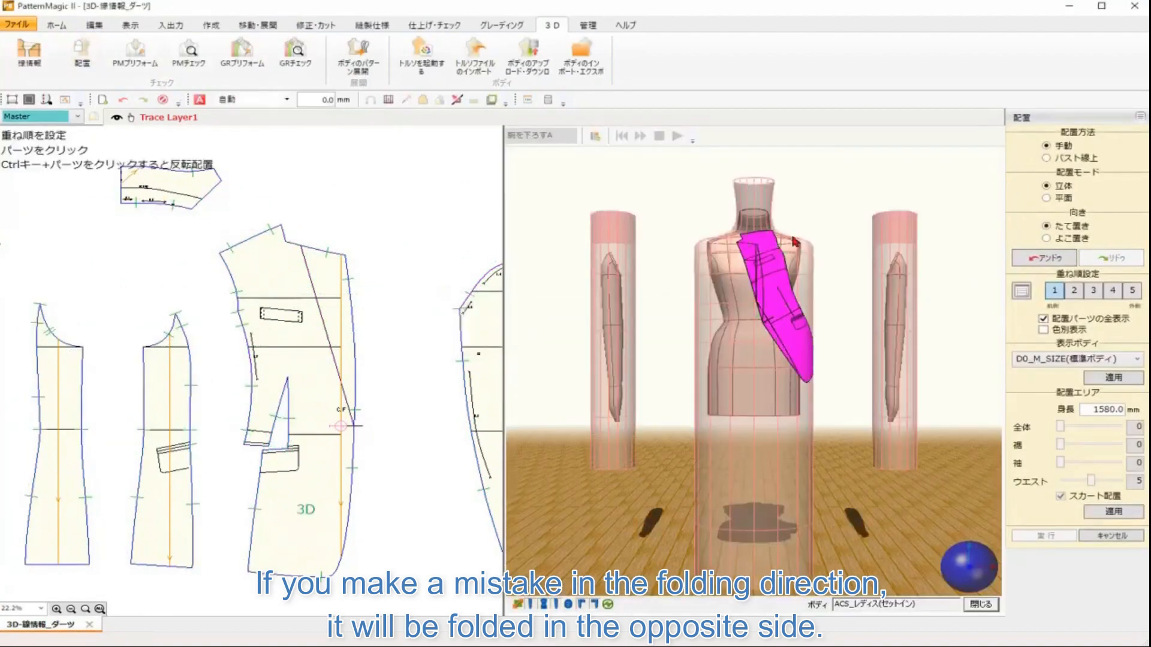
Step: Delete the fold line information from the front piece's lapel roll line
left_click(30, 57)
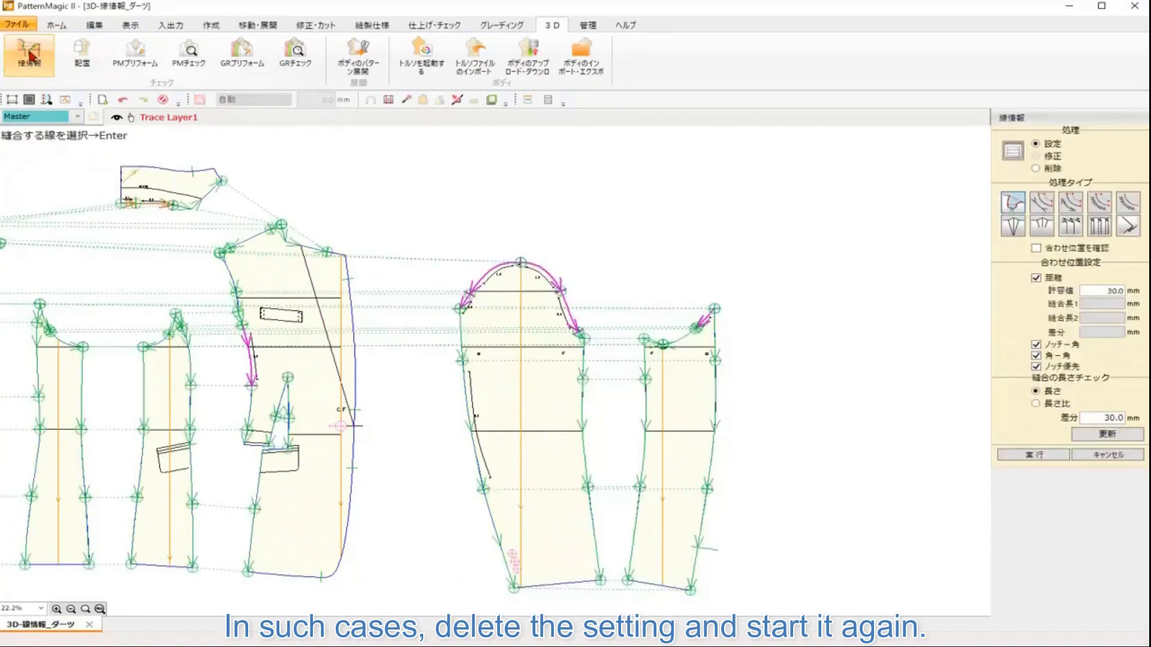
left_click(1036, 169)
left_click(1129, 230)
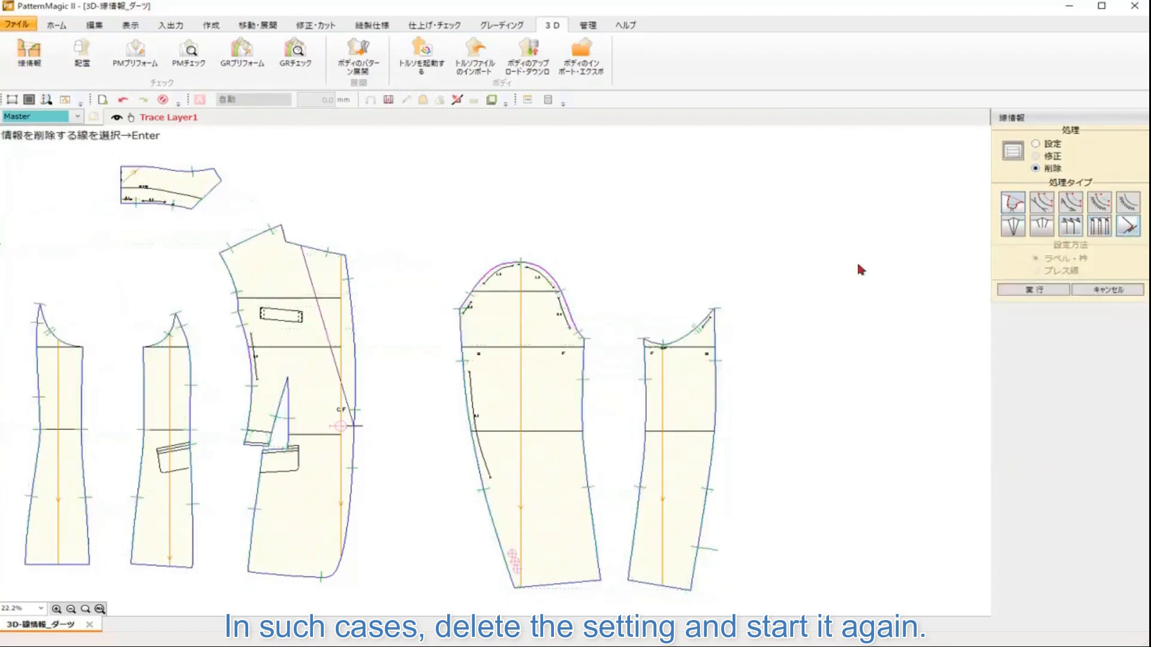
left_click(323, 316)
key("Return")
Step: Set the lapel roll line fold again with the Label/Collar method, choosing direction candidate 2
left_click(1043, 145)
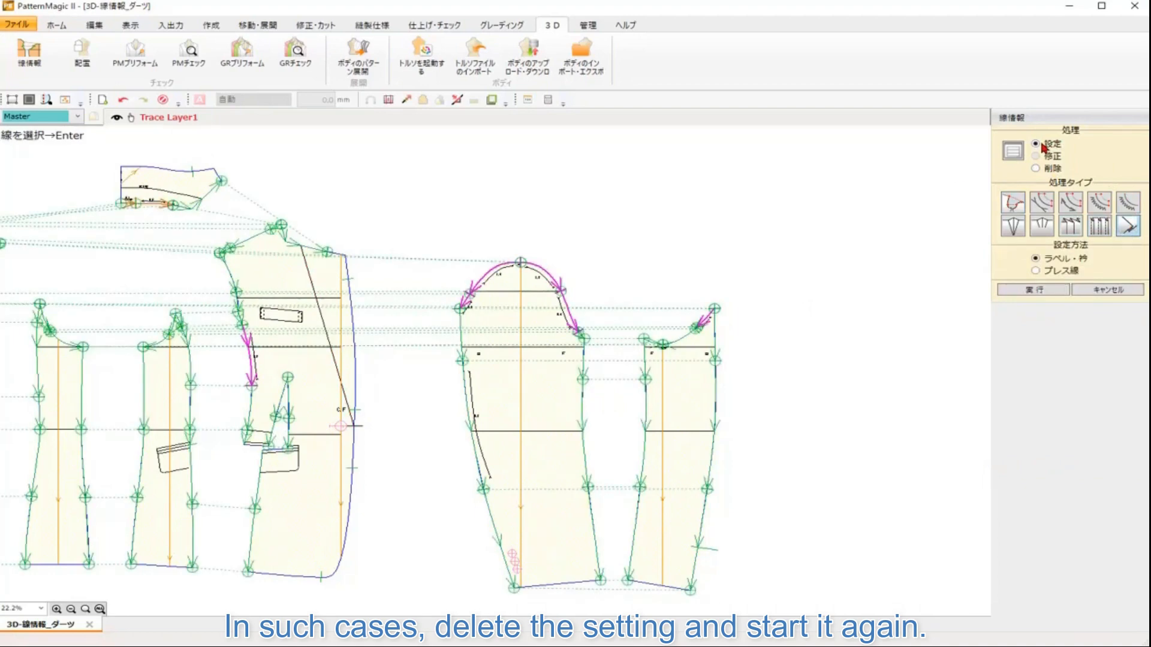
left_click(322, 321)
key("Return")
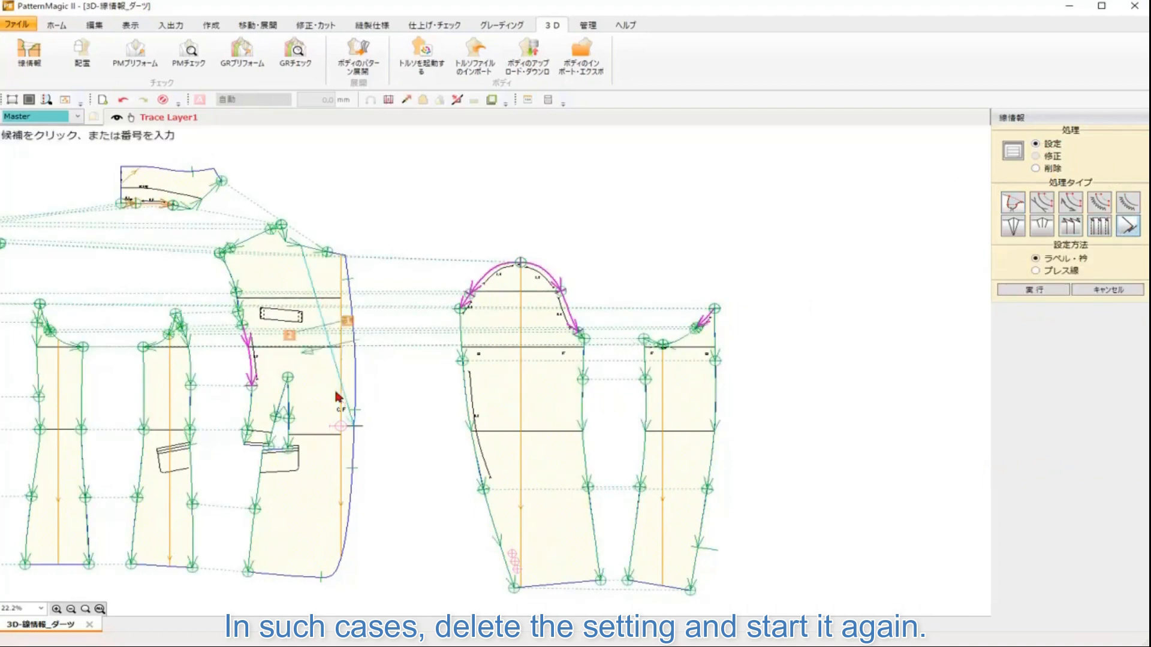
left_click(310, 356)
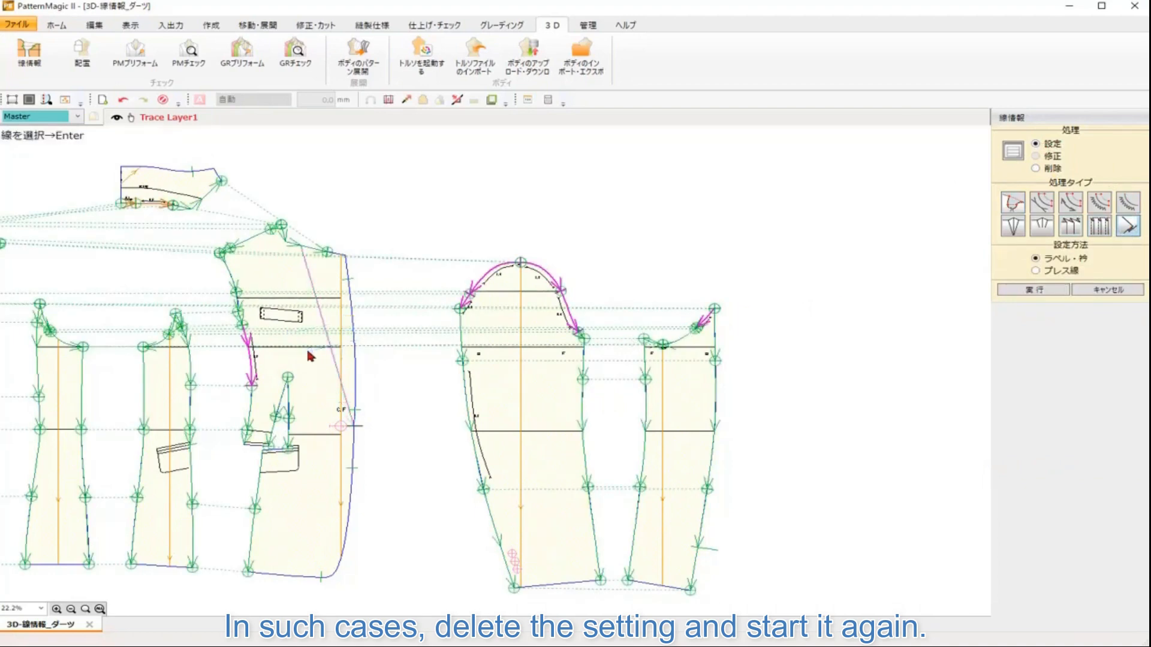
Step: Open Arrange, switch to the back view, and place the back body piece onto the back of the mannequin
left_click(83, 51)
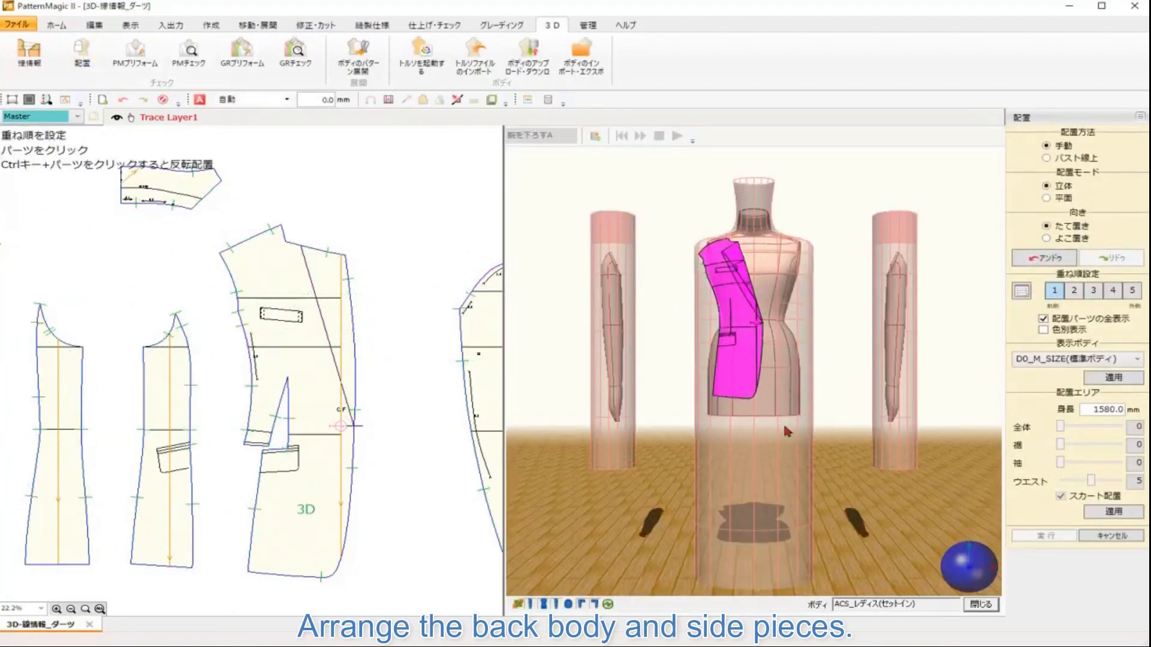
right_click(955, 574)
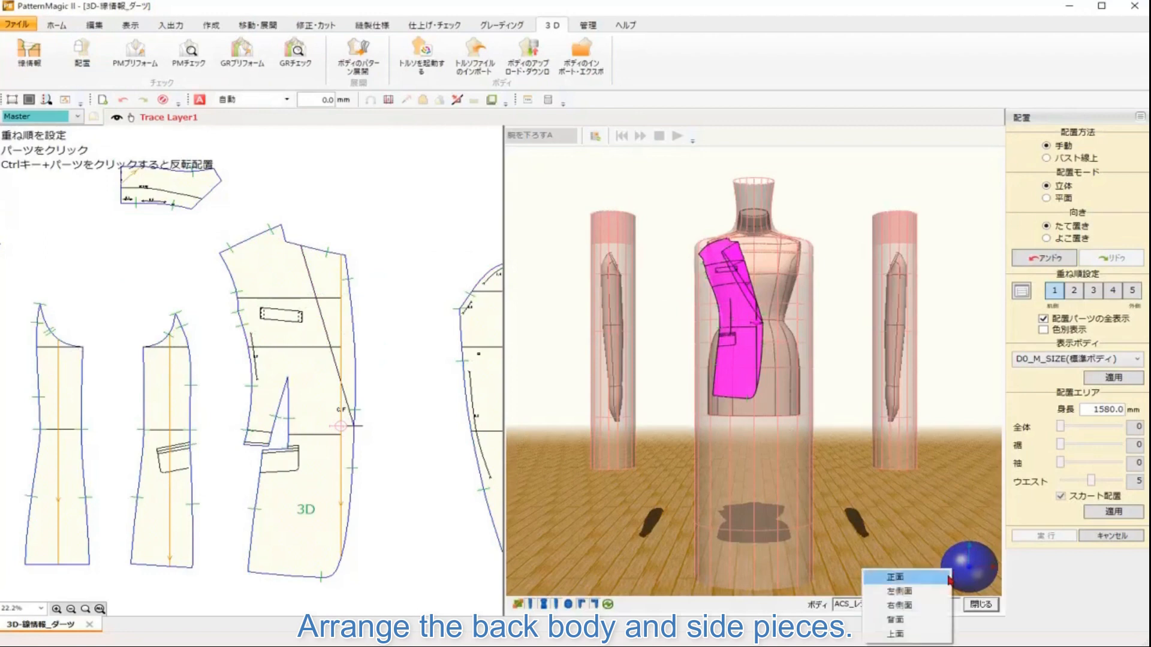
left_click(914, 627)
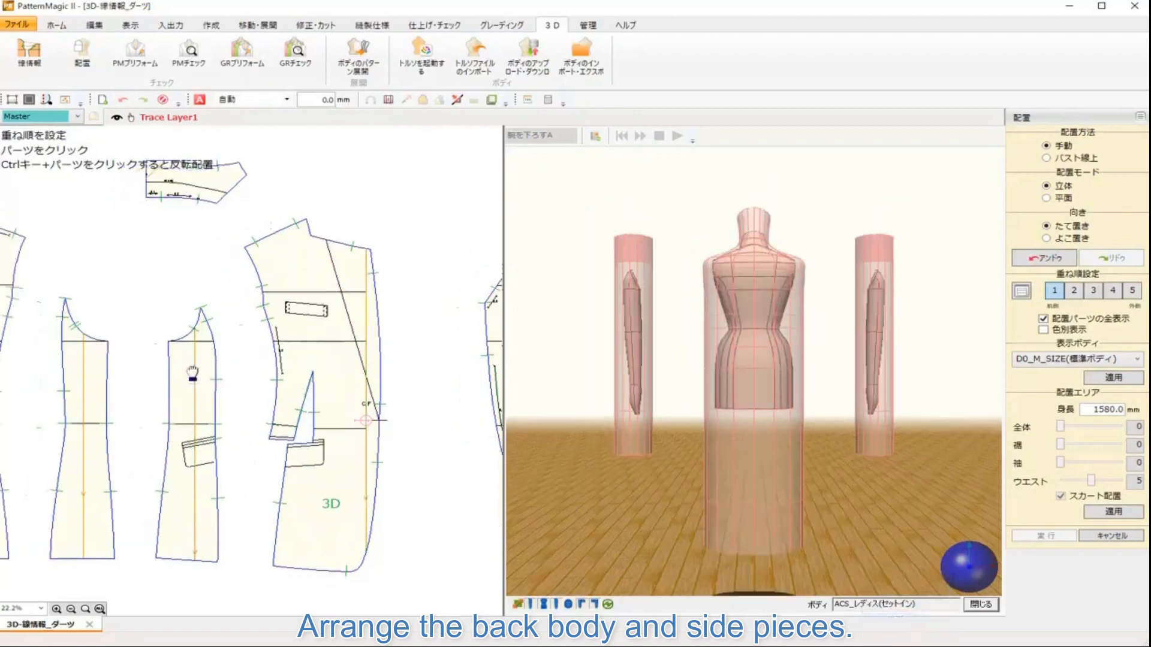
left_click(180, 333)
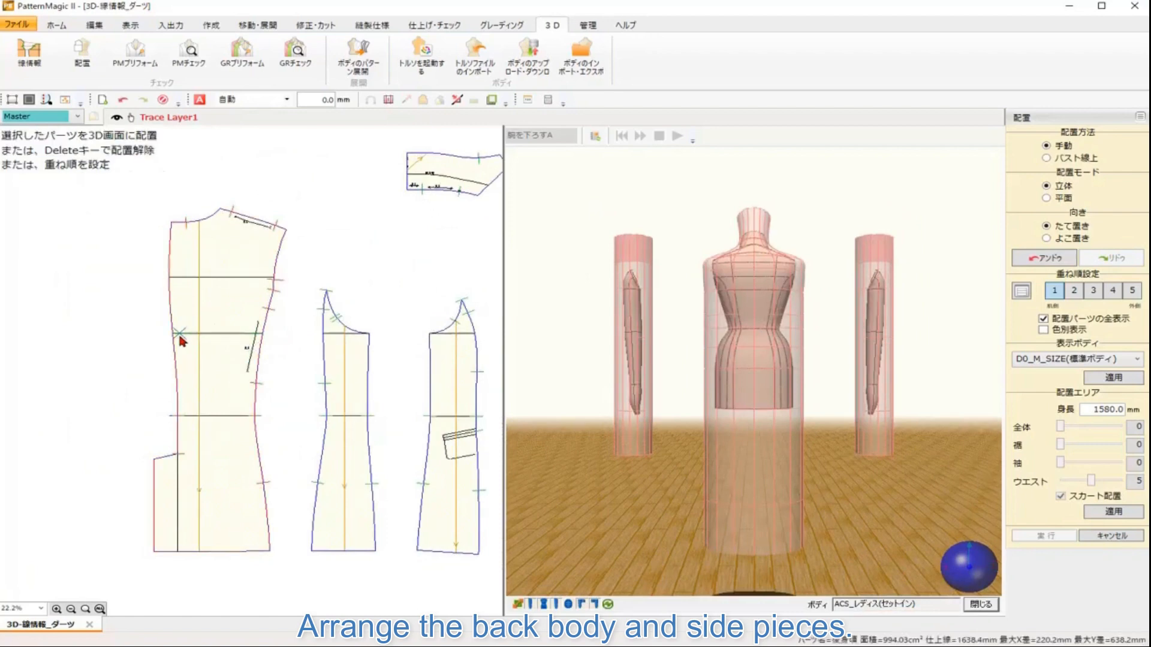
left_click(737, 298)
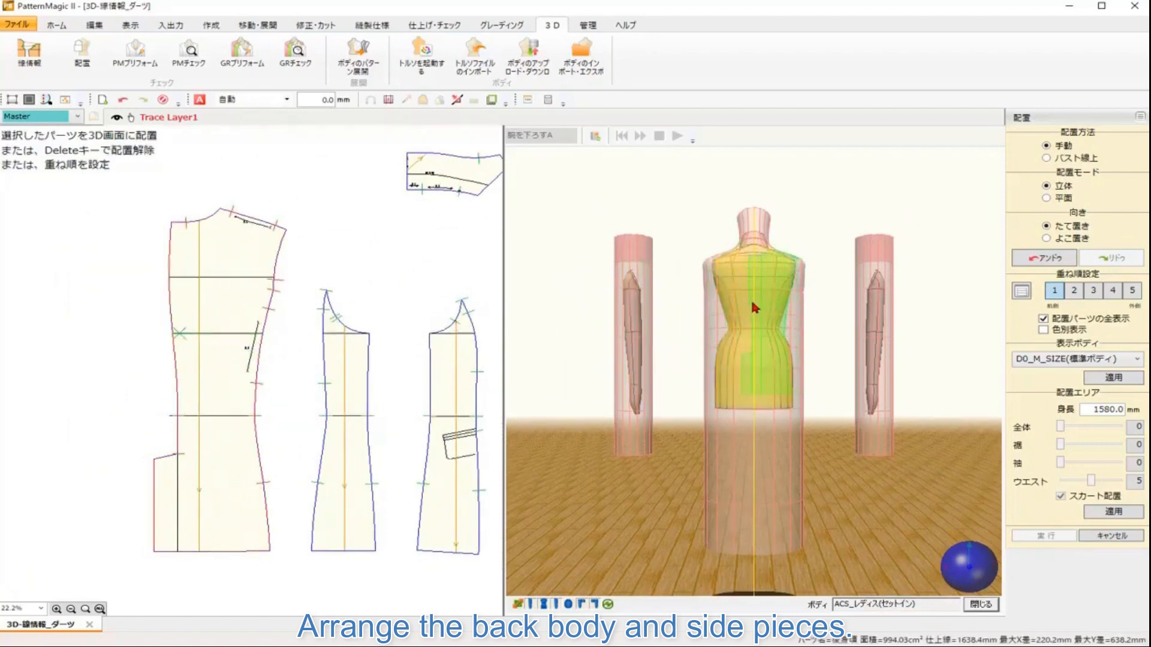
left_click(753, 291)
left_click(973, 561)
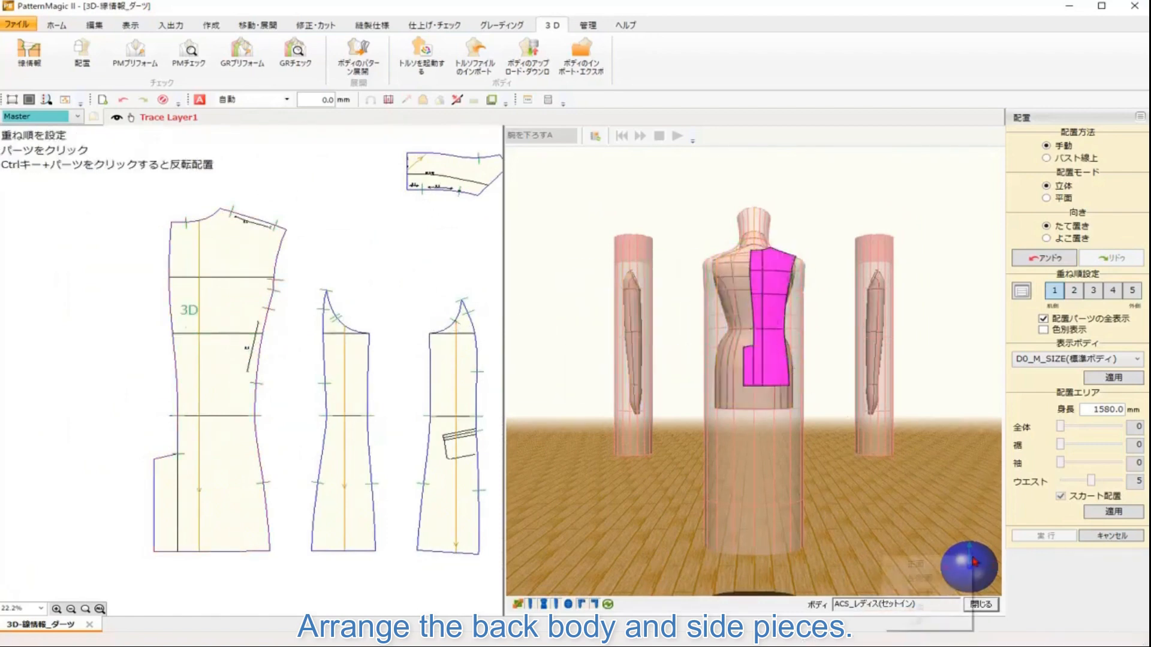
Step: Hide the mannequin's arm and place the two side body pieces onto the side of the mannequin
left_click(940, 575)
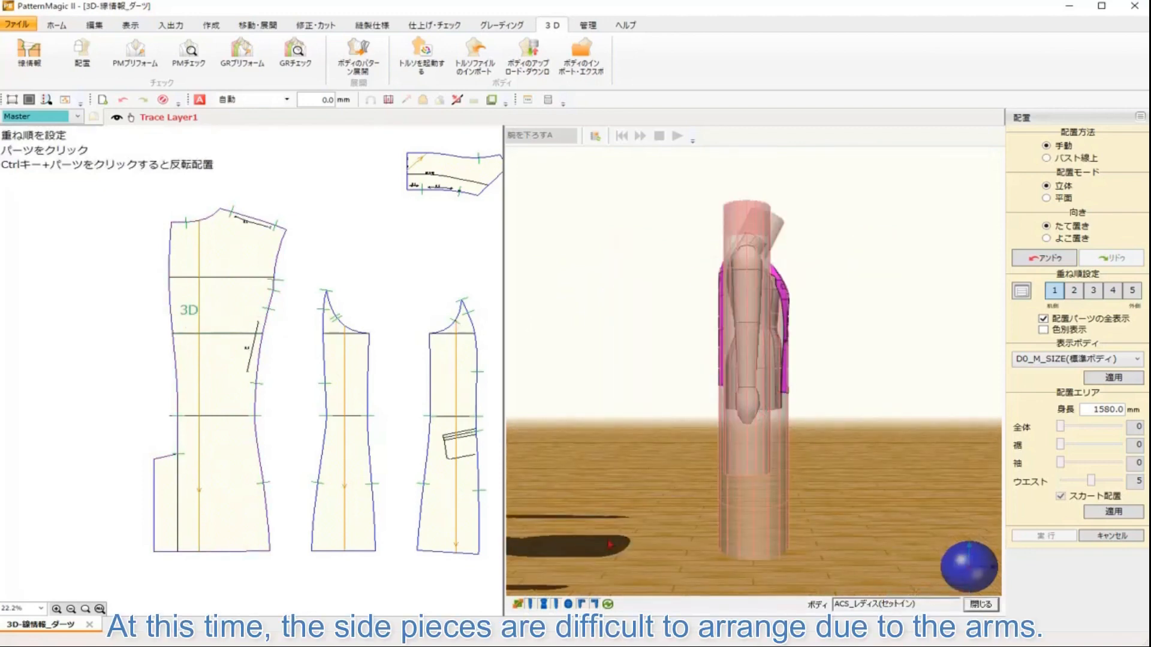
left_click(530, 606)
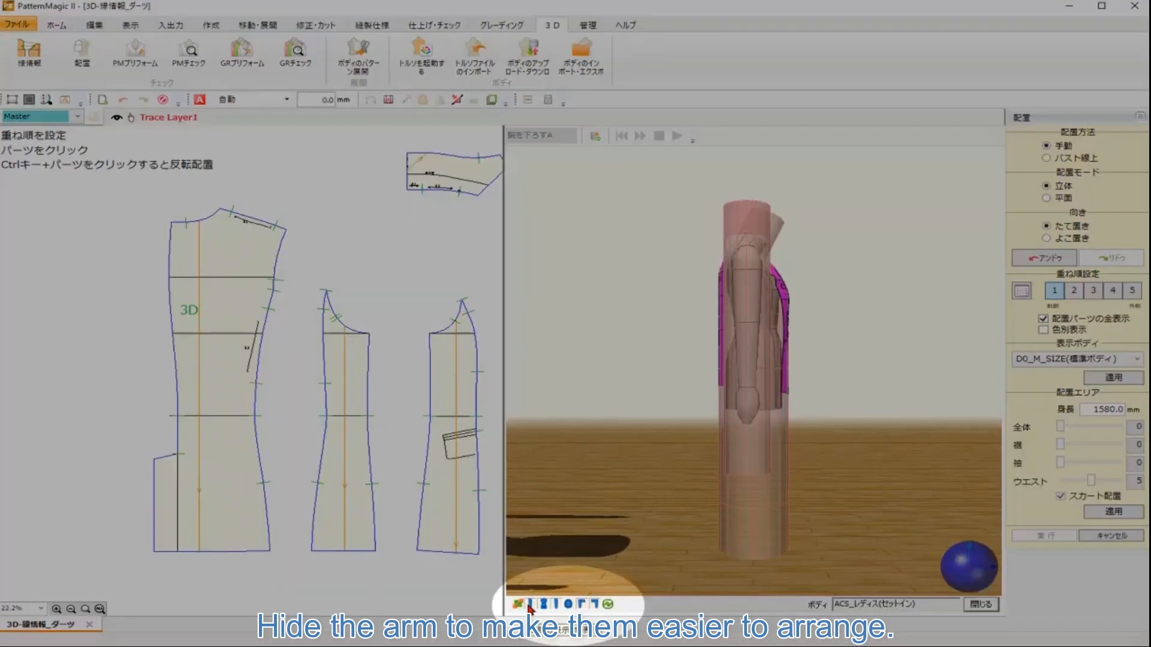
scroll(862, 409, "up", 5)
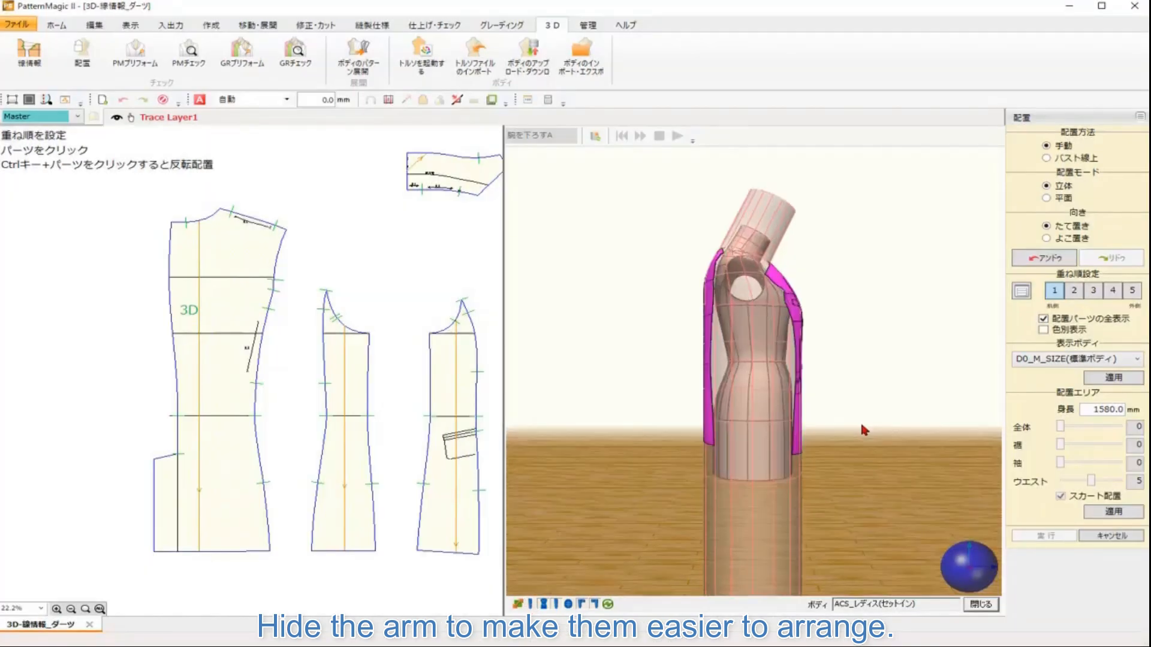
left_click_drag(448, 363, 351, 347)
left_click(372, 347)
left_click(737, 310)
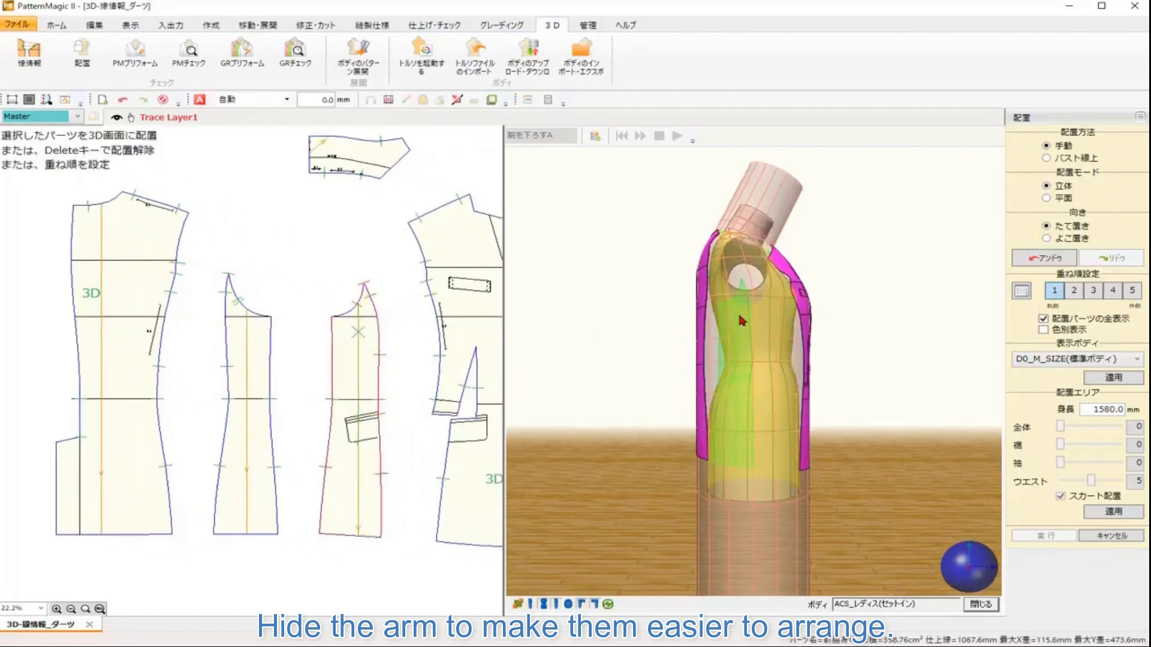
left_click(781, 322)
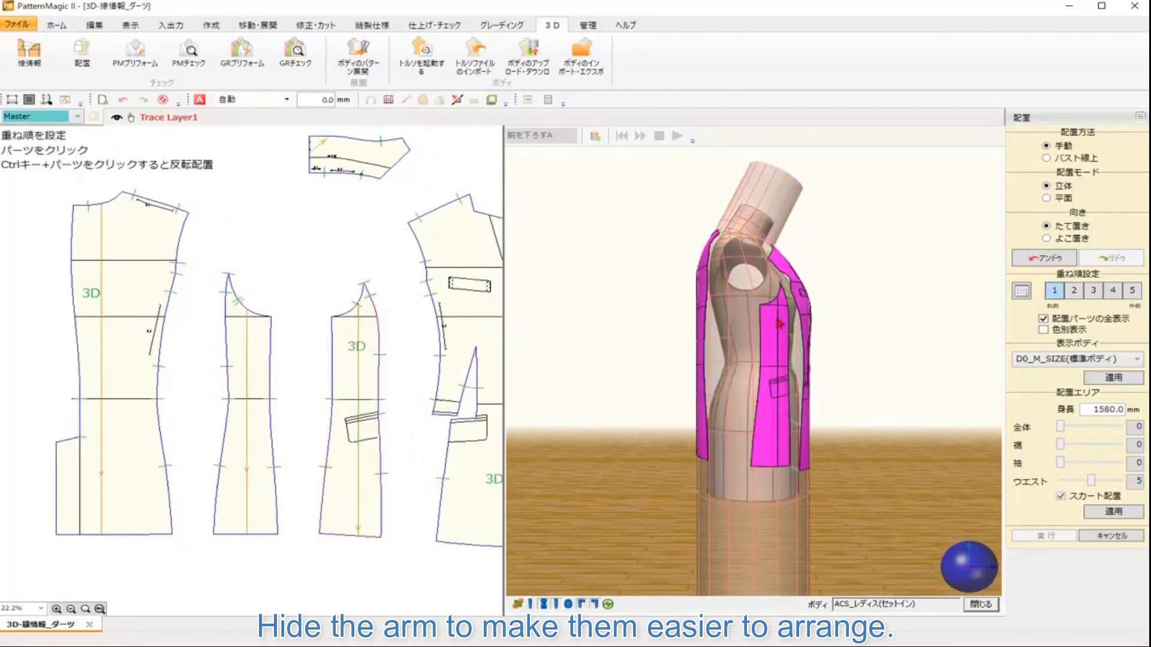
left_click(242, 336)
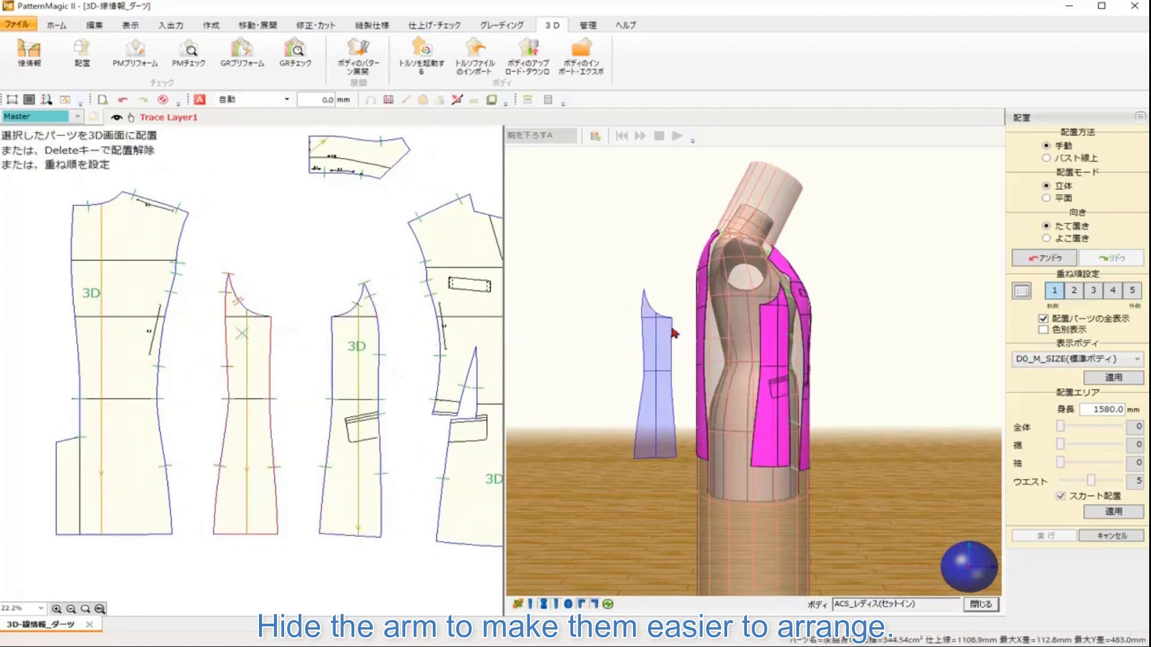
left_click(727, 322)
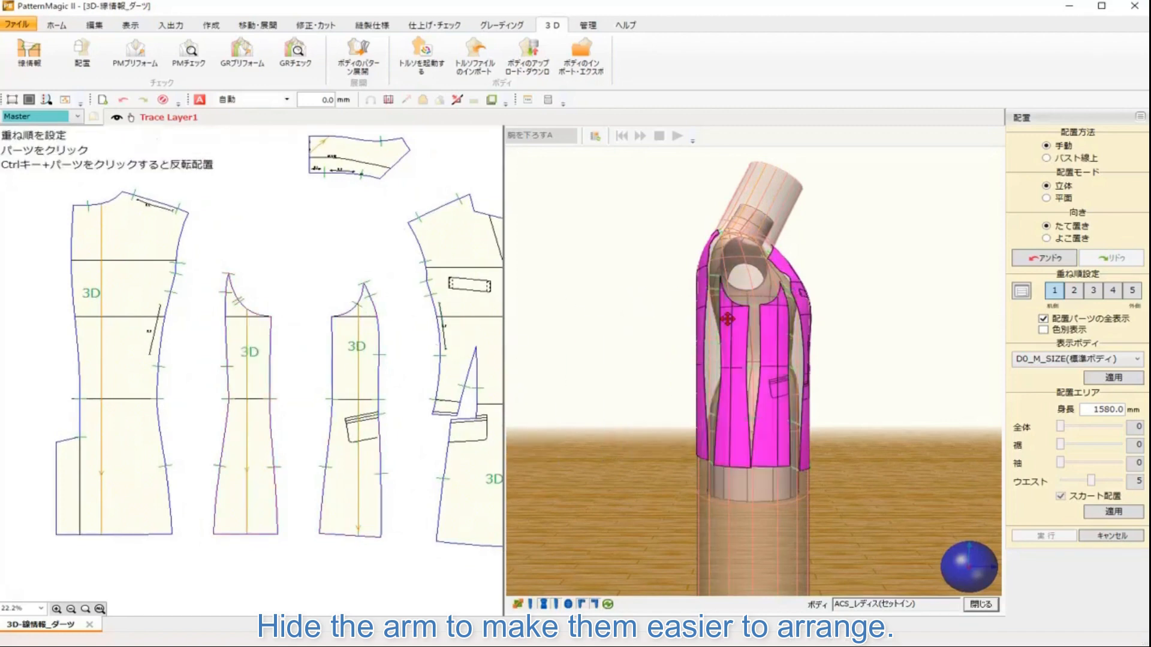
Step: Show the arm again and place the top sleeve piece onto the mannequin's arm
left_click(530, 605)
left_click_drag(367, 413, 105, 407)
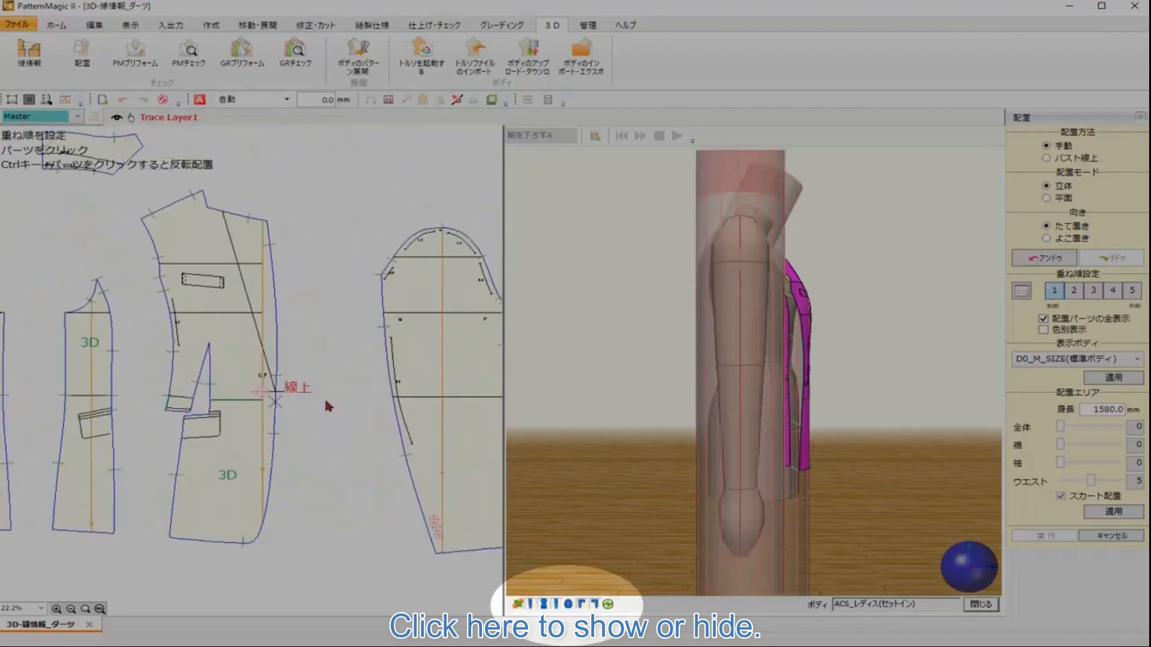
left_click_drag(333, 399, 200, 399)
left_click(313, 343)
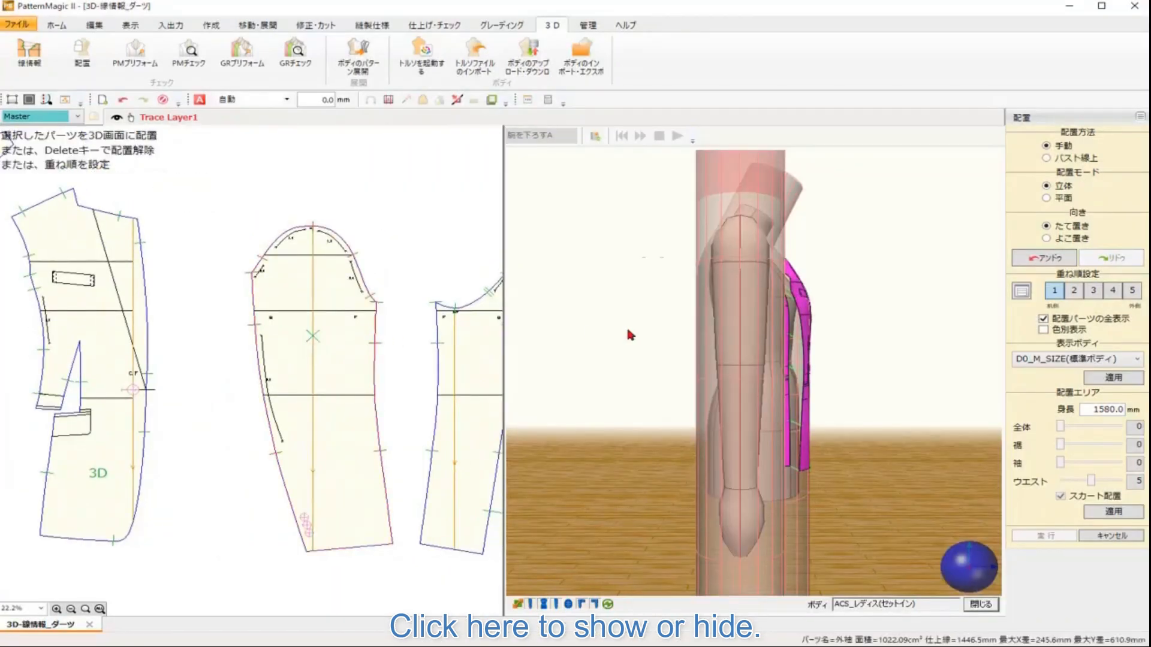
left_click(738, 313)
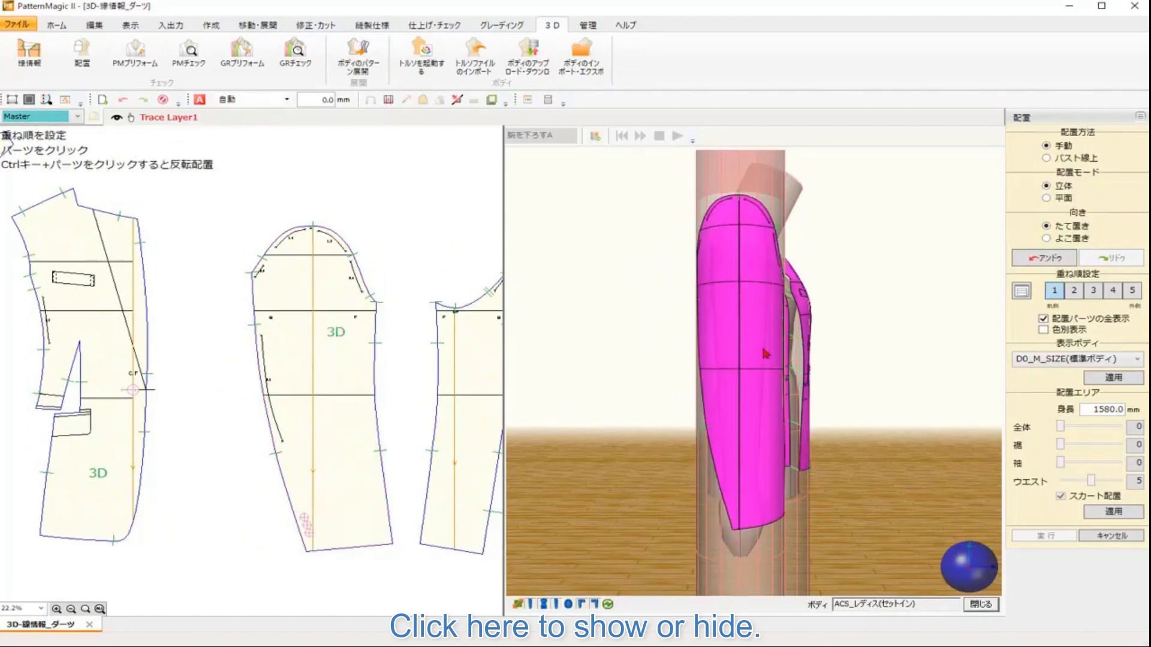
Step: Hide the body from the opposite side view and place the under sleeve piece onto the arm
right_click(980, 575)
left_click(962, 612)
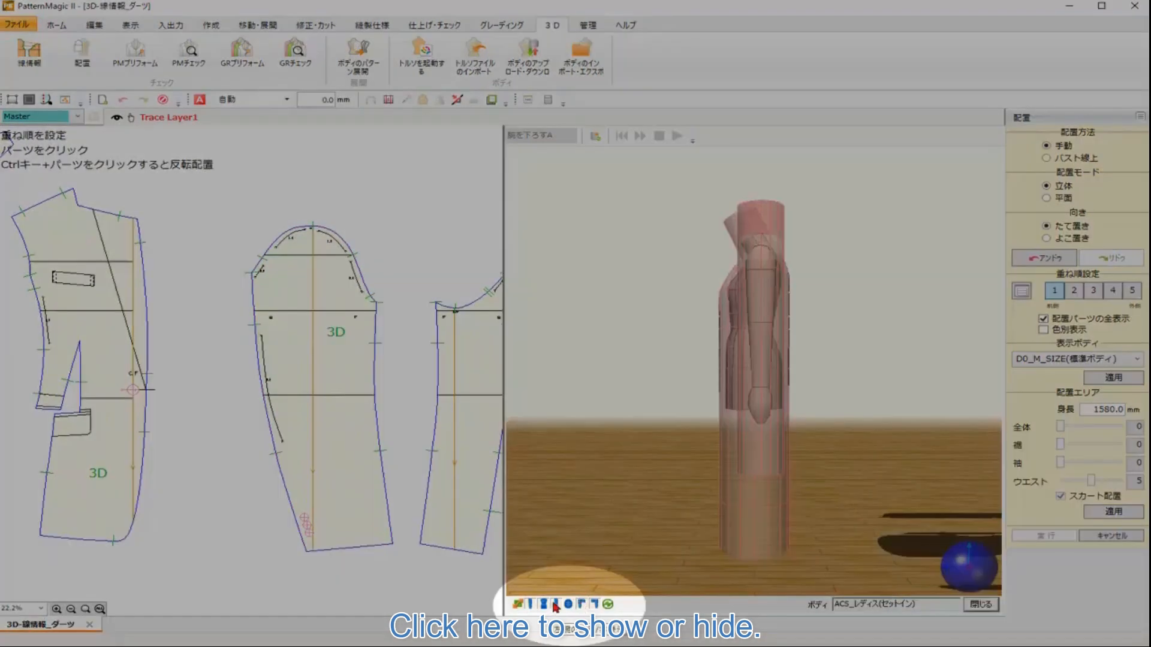
left_click(557, 604)
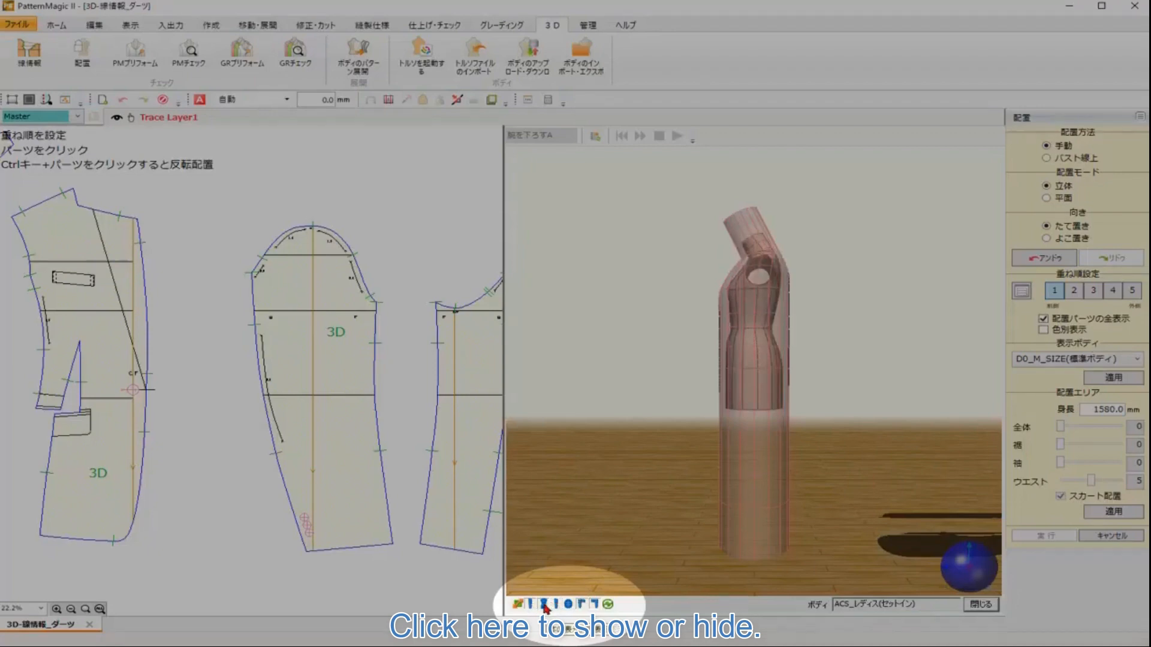
left_click(543, 605)
scroll(750, 422, "up", 5)
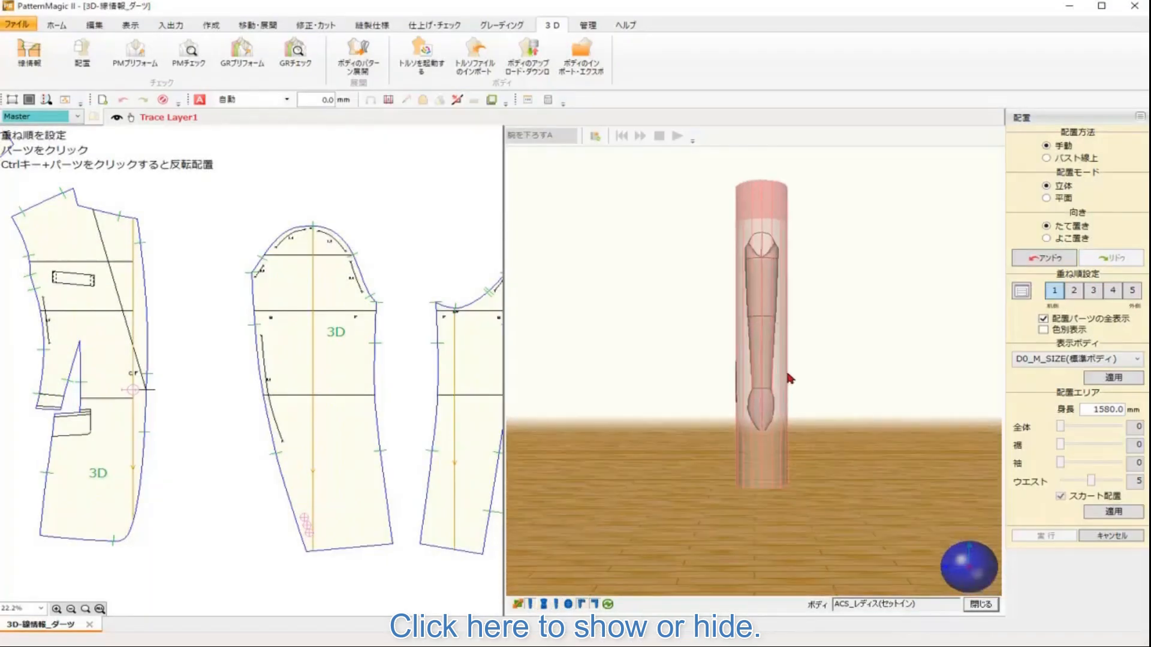
left_click(454, 350)
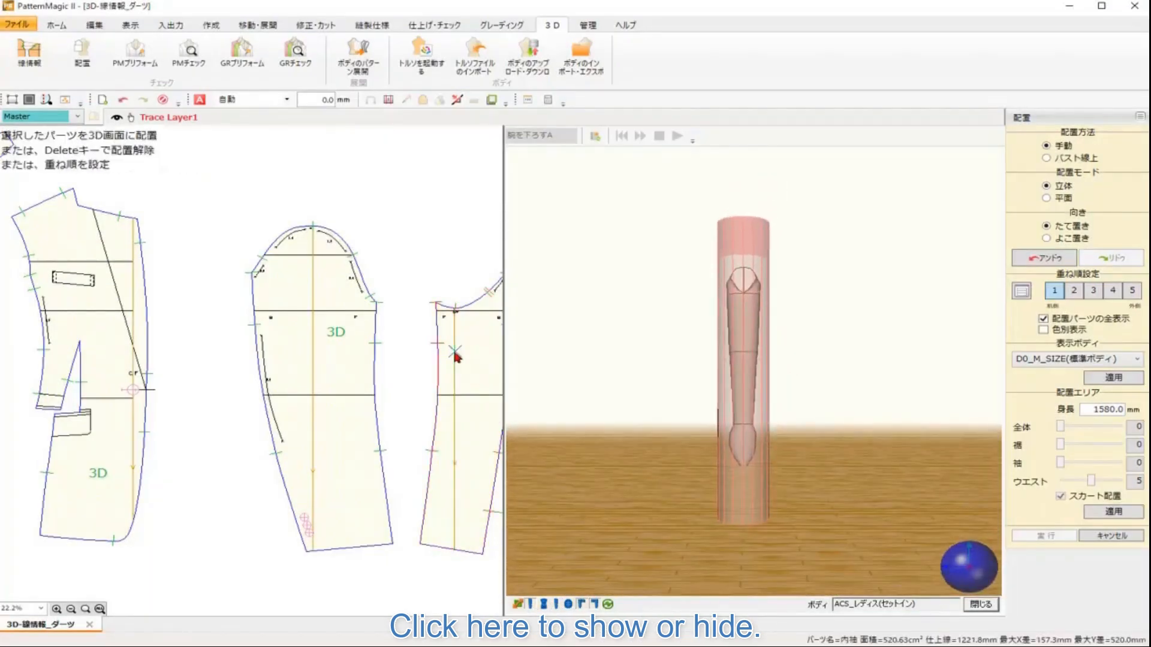
left_click(739, 312)
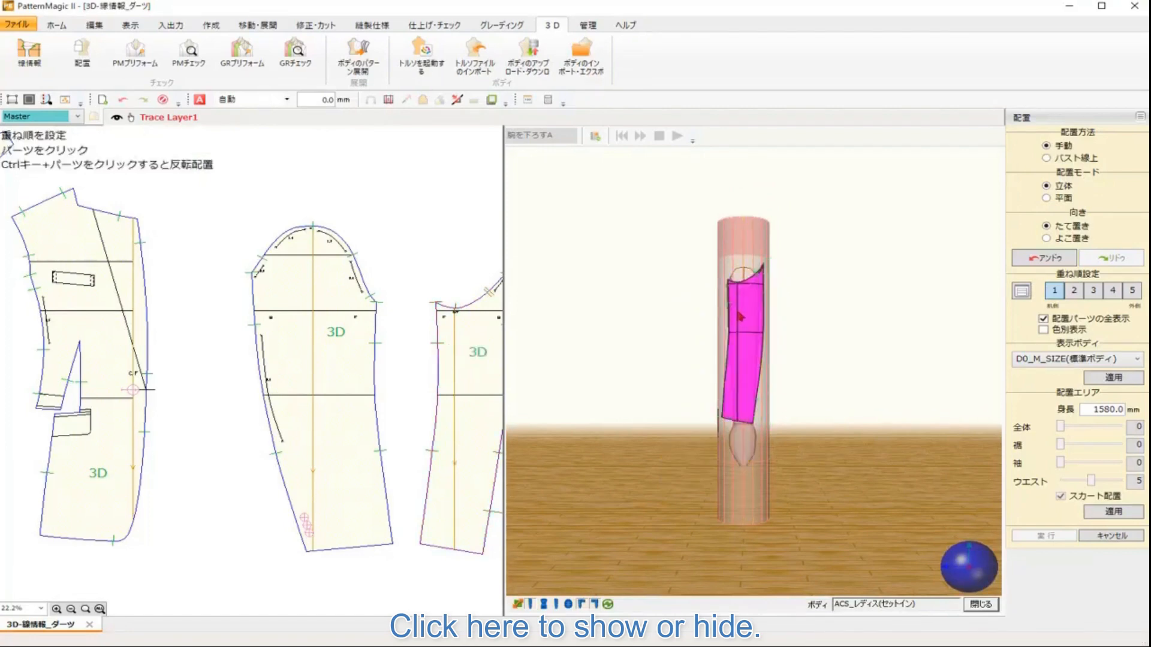
Step: Restore the full mannequin display and place the upper collar piece around the back neck
right_click(965, 569)
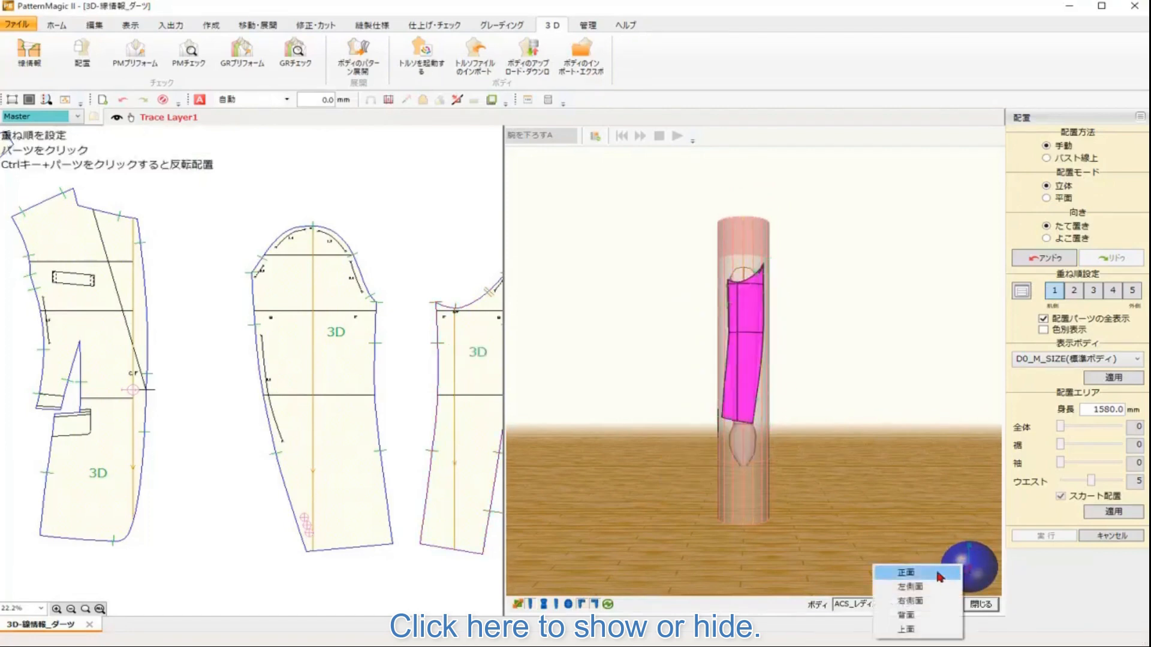
left_click(907, 574)
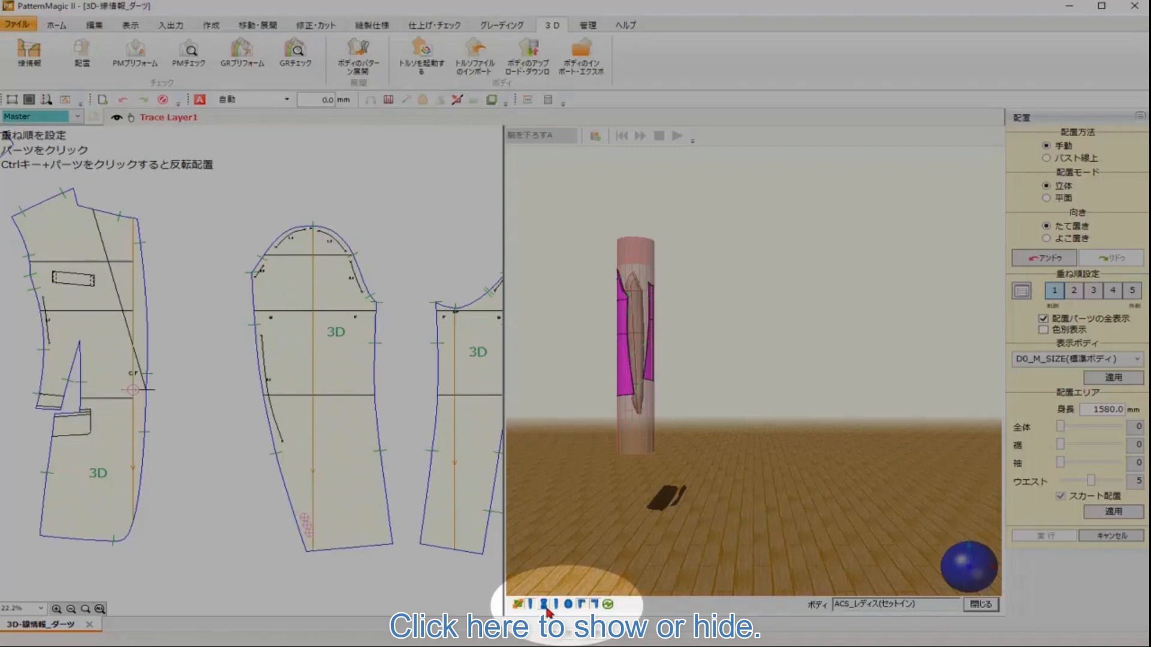
left_click(546, 609)
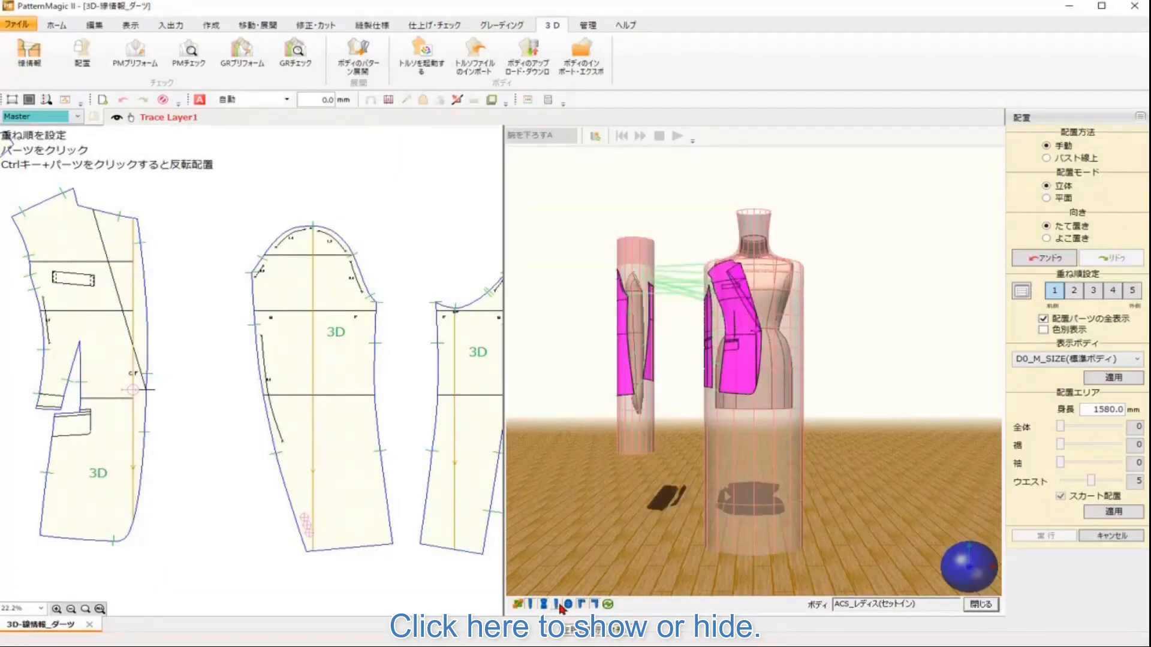
left_click(558, 606)
right_click(938, 602)
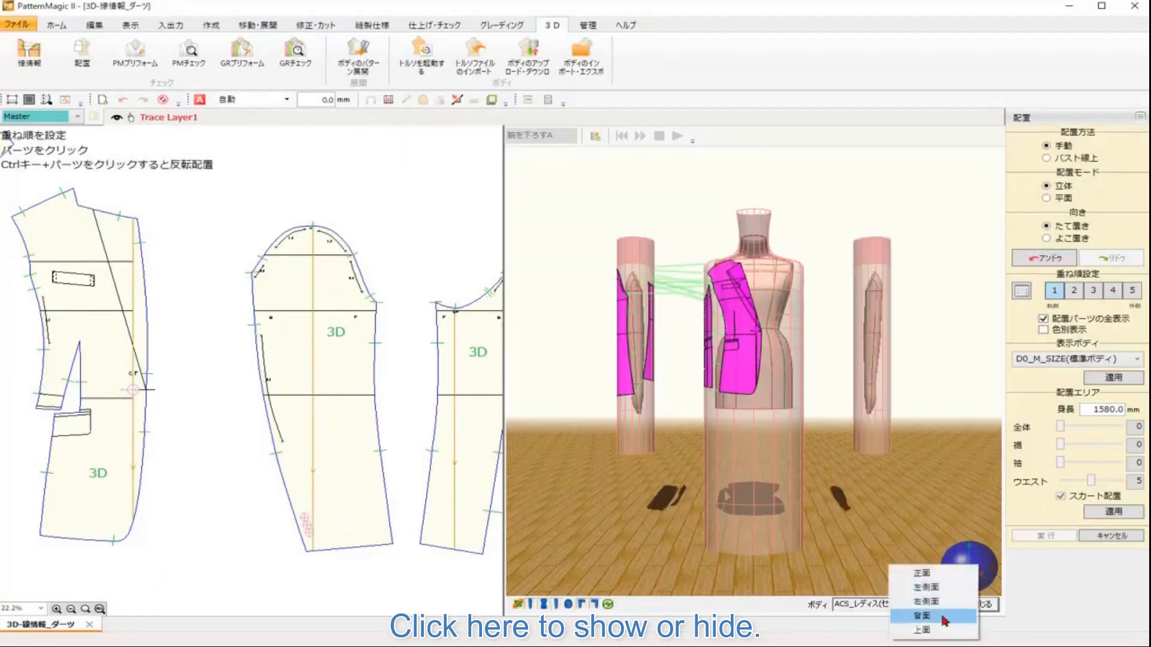
left_click(921, 616)
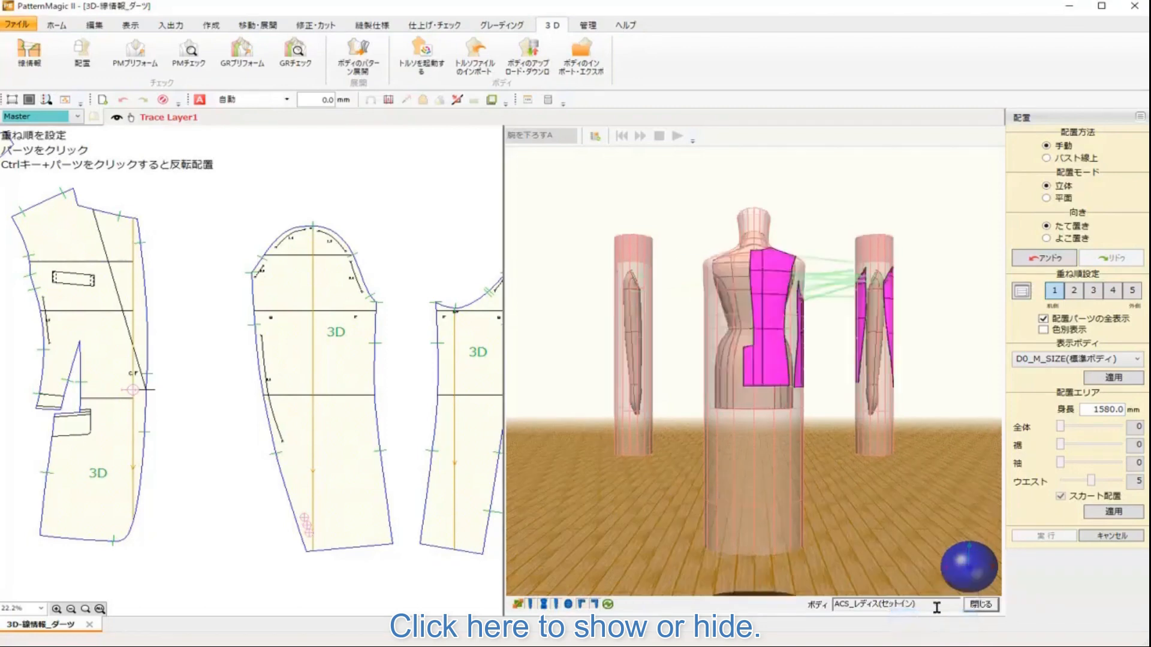
scroll(842, 406, "up", 5)
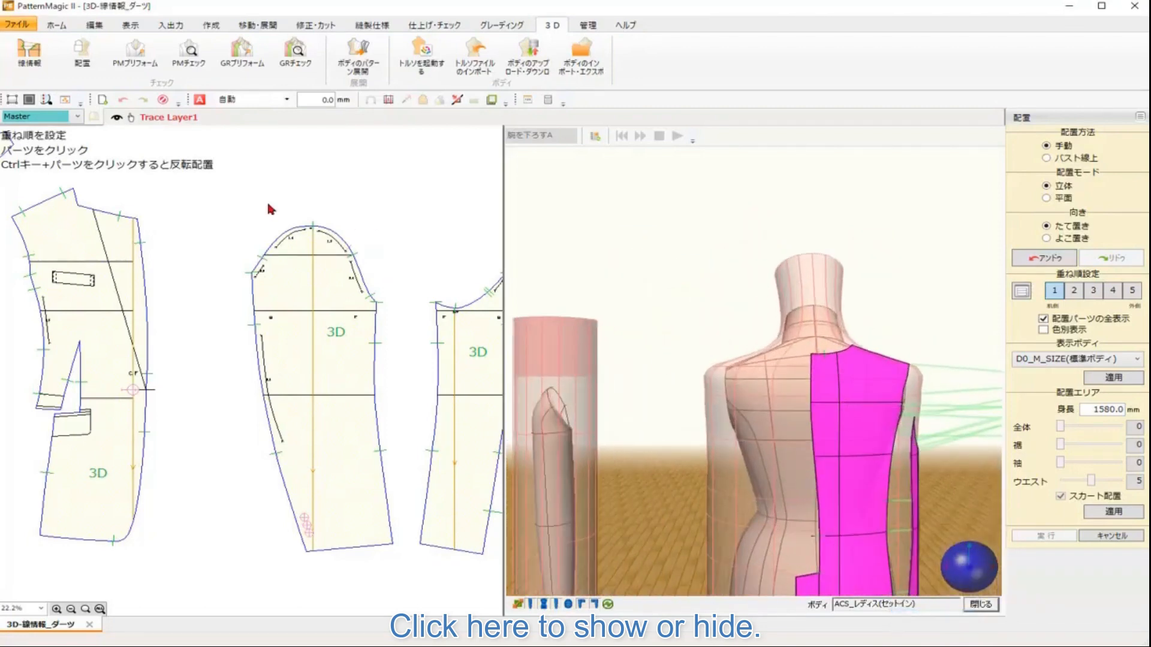
left_click_drag(291, 204, 495, 334)
left_click_drag(273, 320, 376, 333)
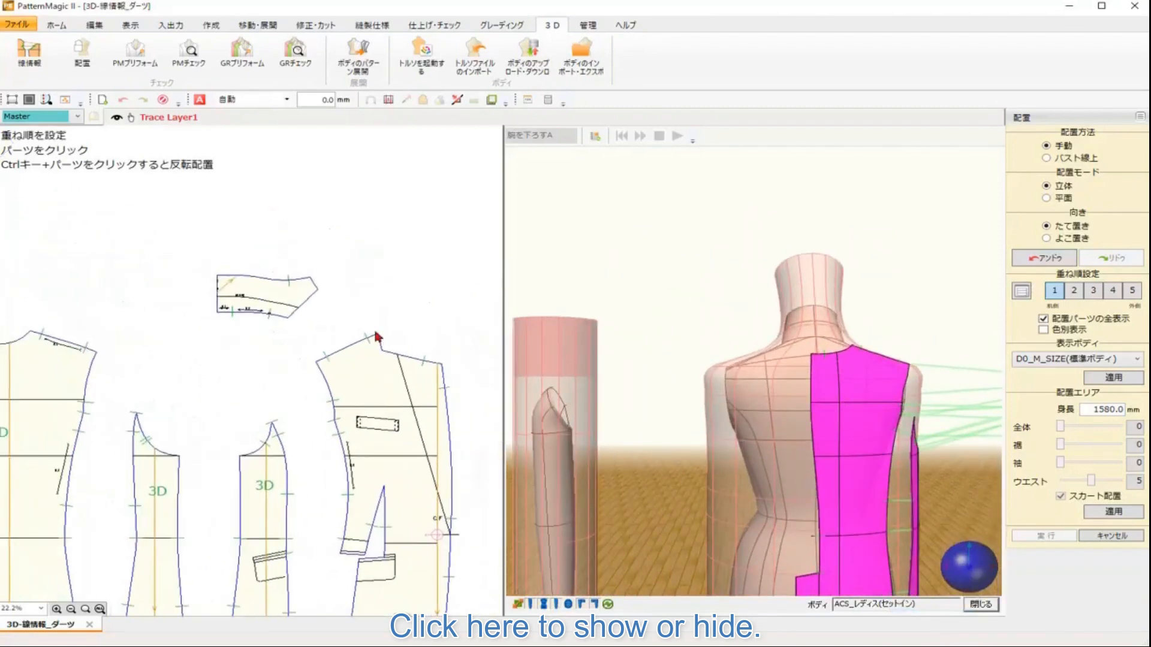
left_click(225, 314)
left_click(823, 320)
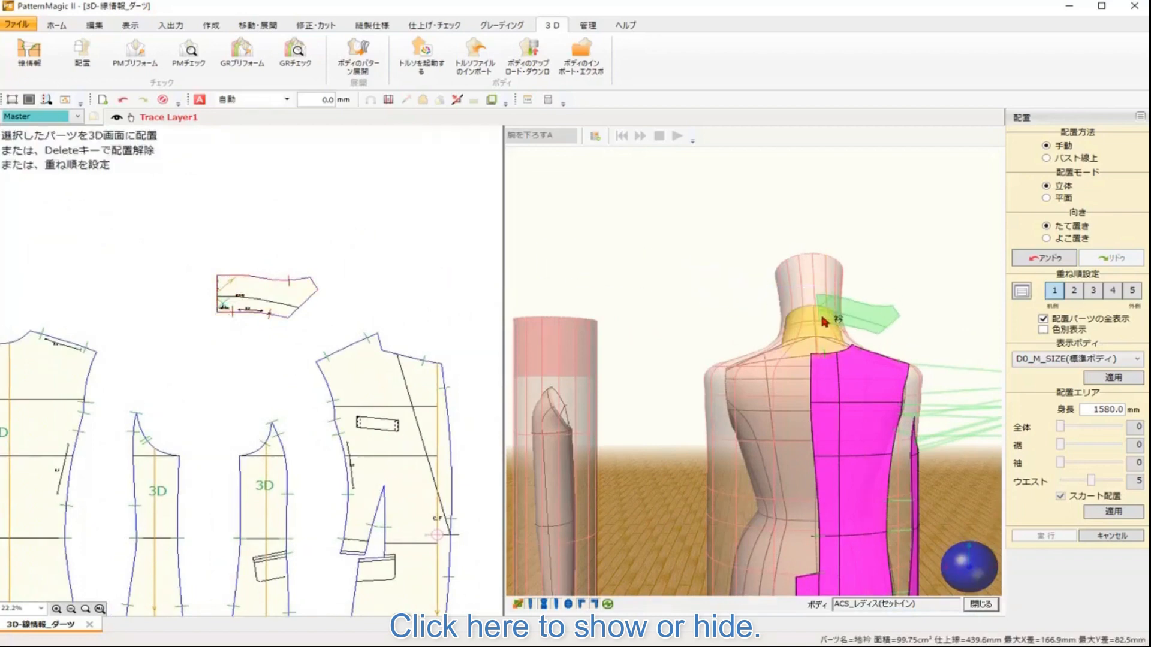
left_click(820, 324)
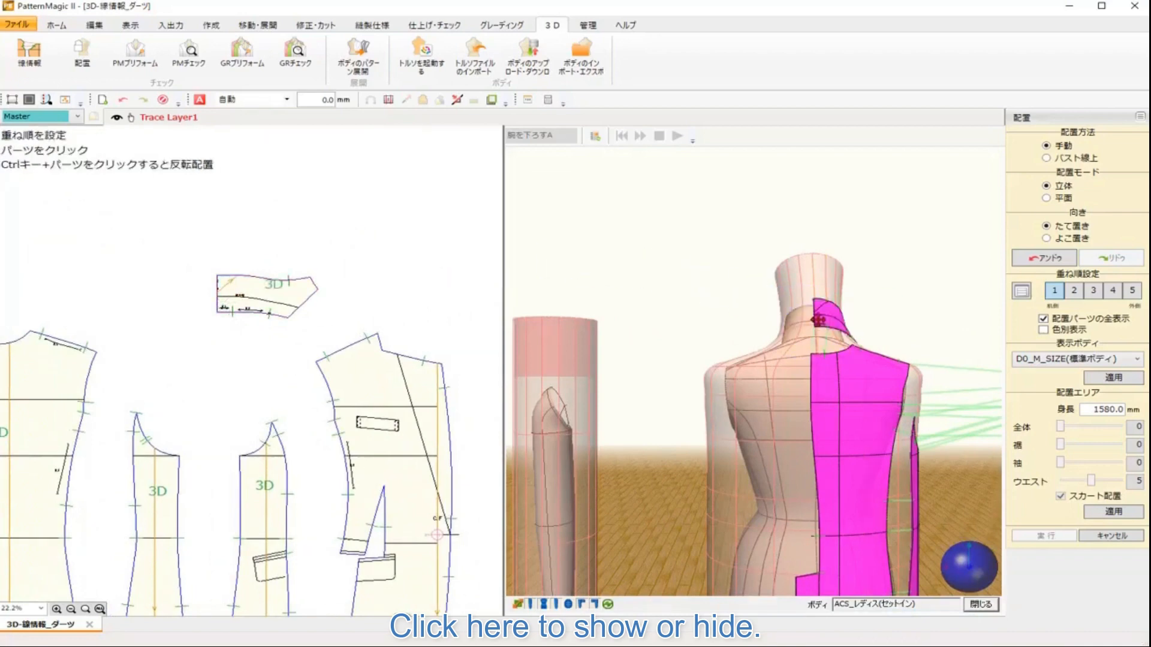
left_click_drag(927, 568, 878, 565)
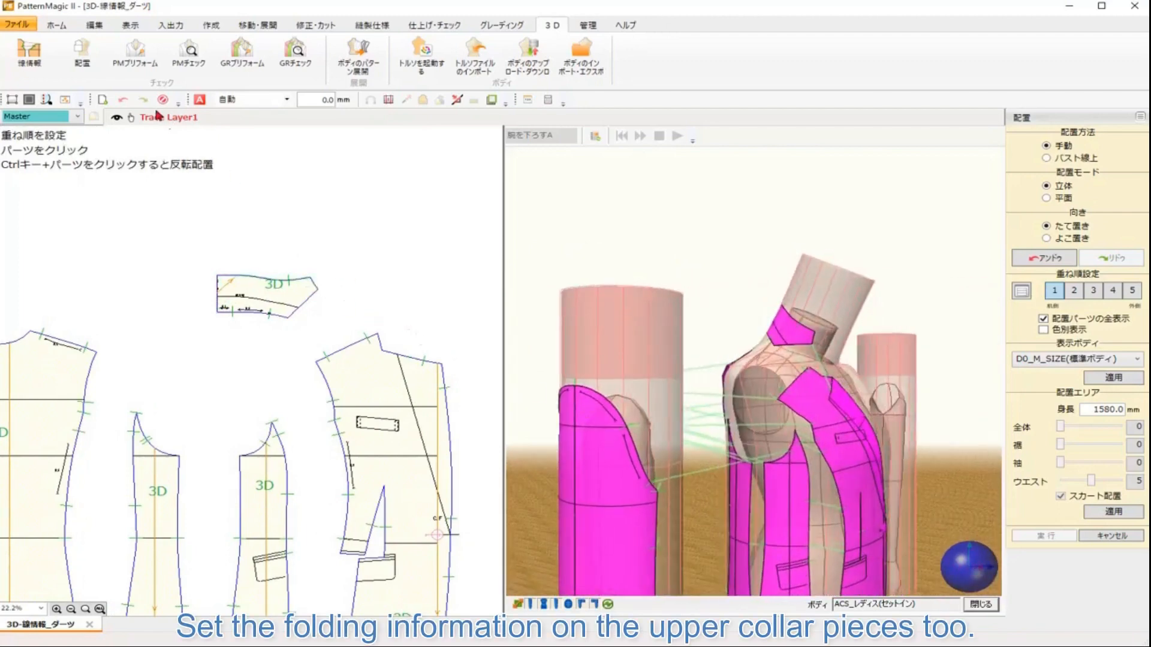
Step: Set a fold on the upper collar's roll line with the Label/Collar method, choosing direction candidate 2
left_click(18, 50)
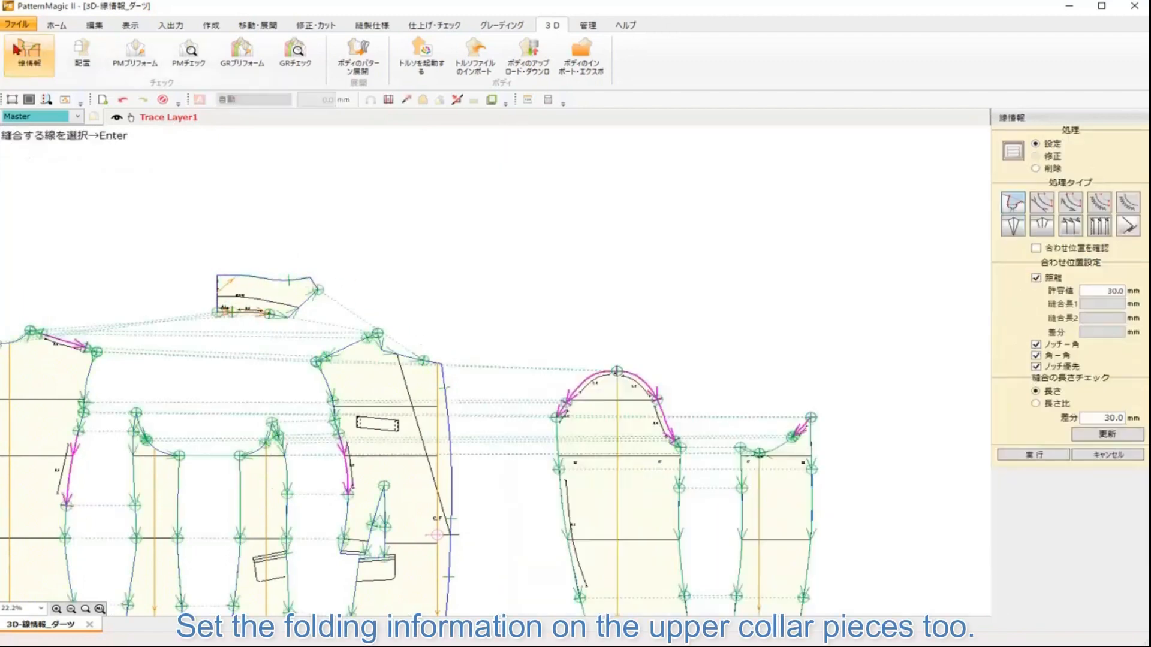
left_click(1122, 224)
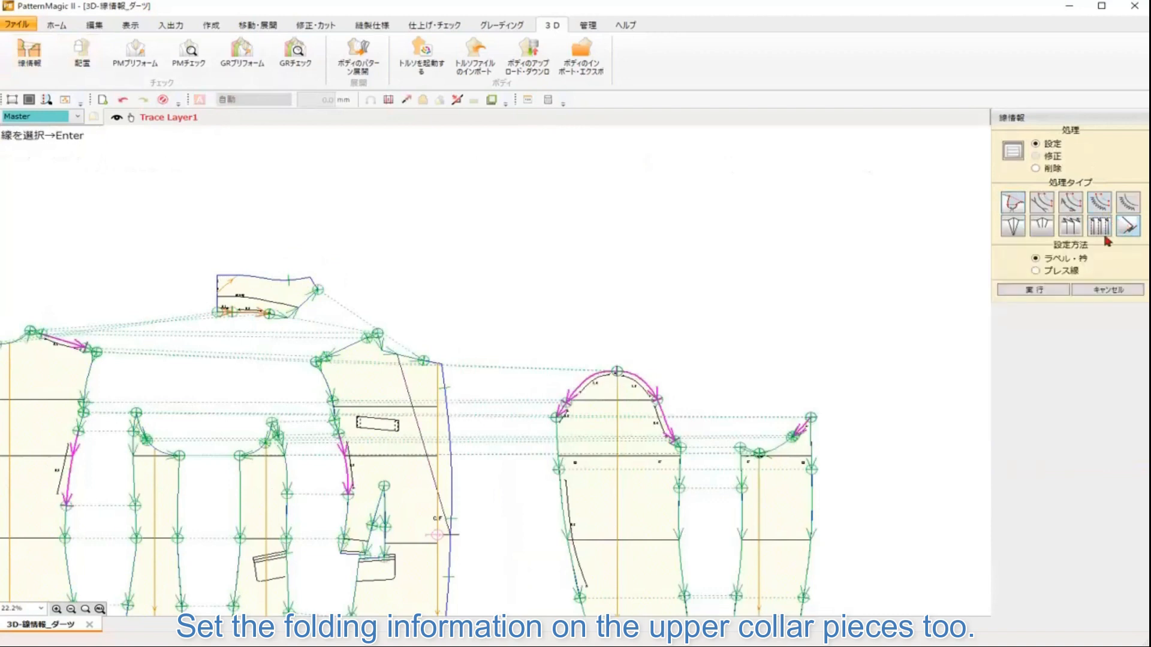
left_click(227, 300)
key("Return")
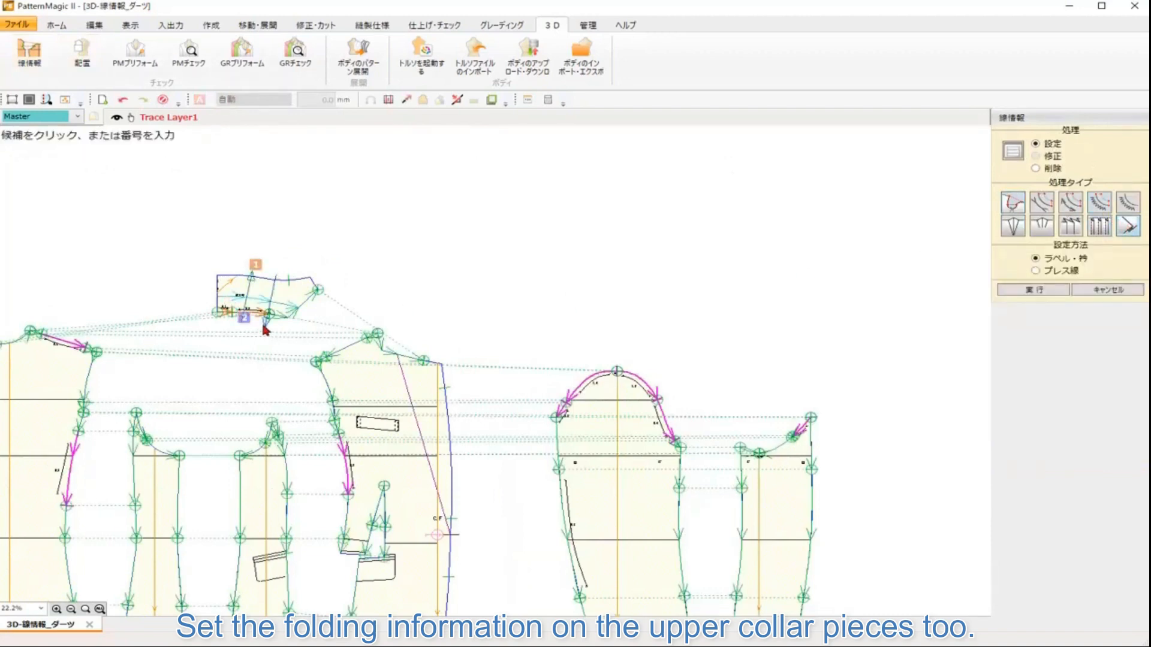
left_click(267, 326)
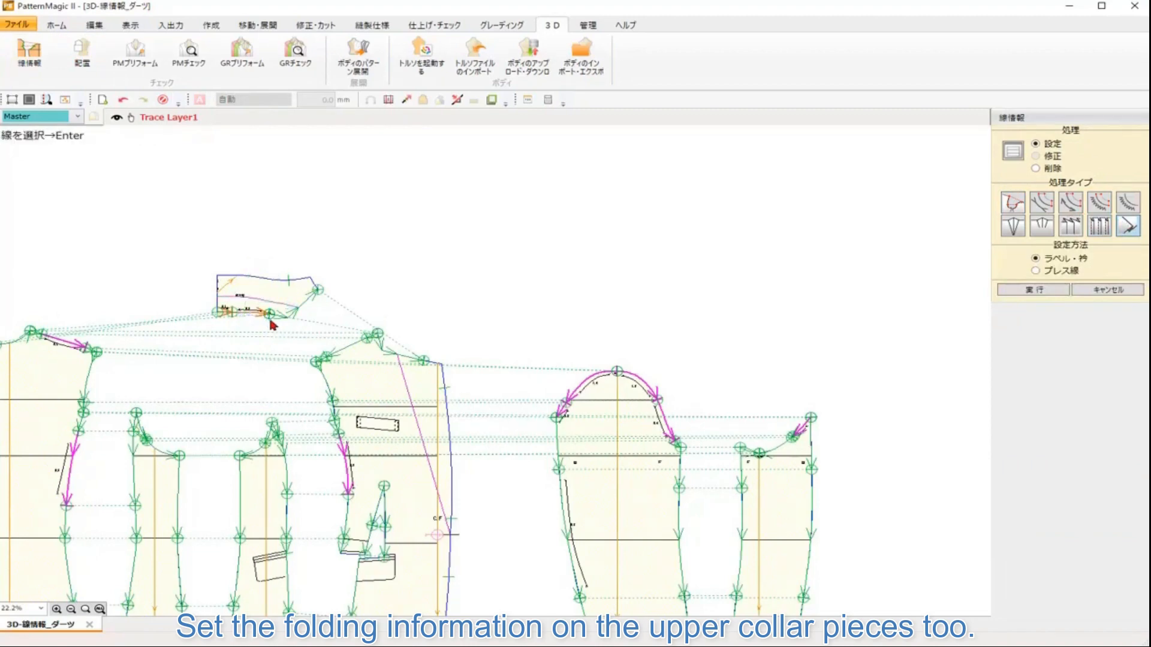
Step: Open Arrangement and PM Preform, start Line Fix and pick the third center front line of the front piece from the overlap list
left_click(91, 60)
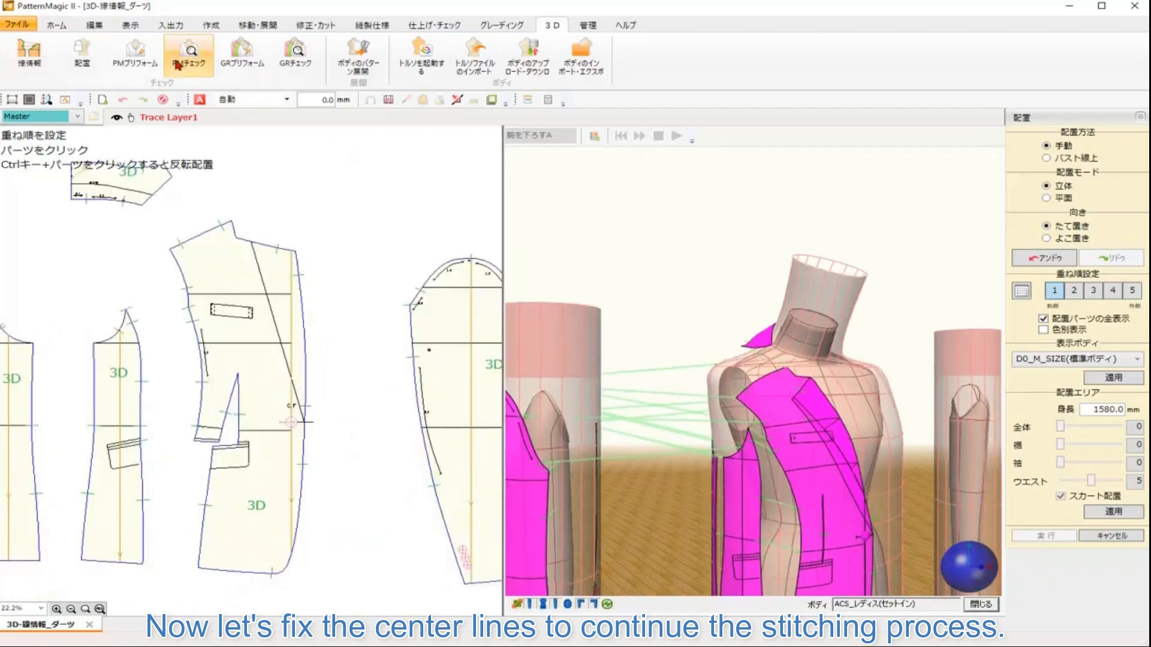
left_click(136, 55)
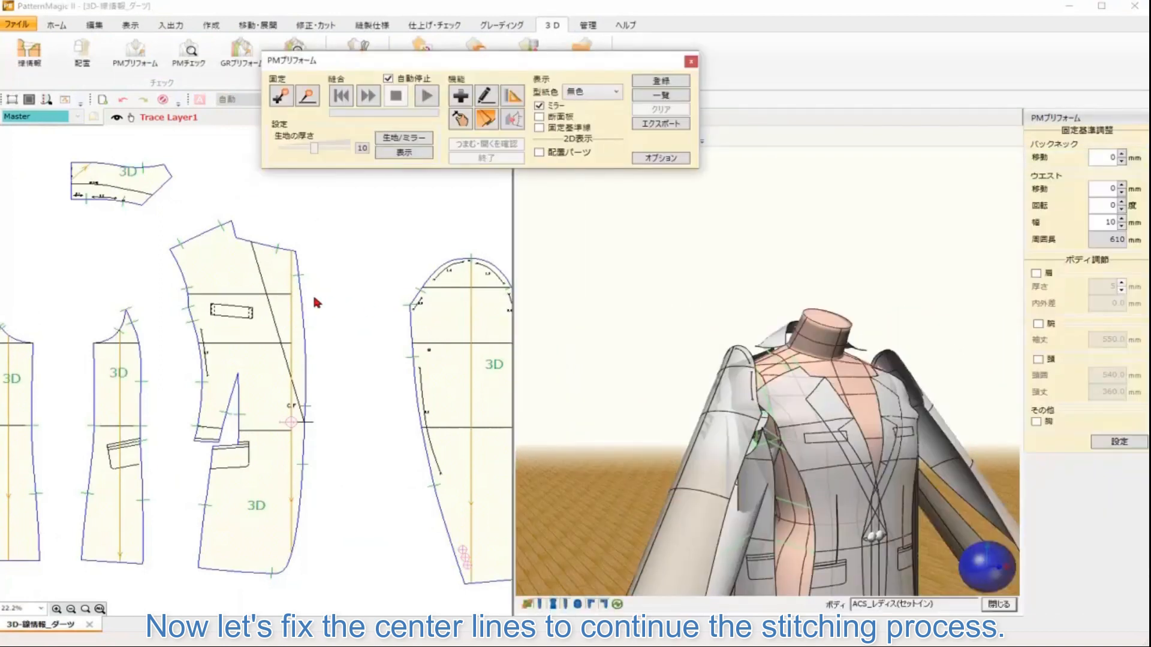
left_click_drag(240, 278, 440, 285)
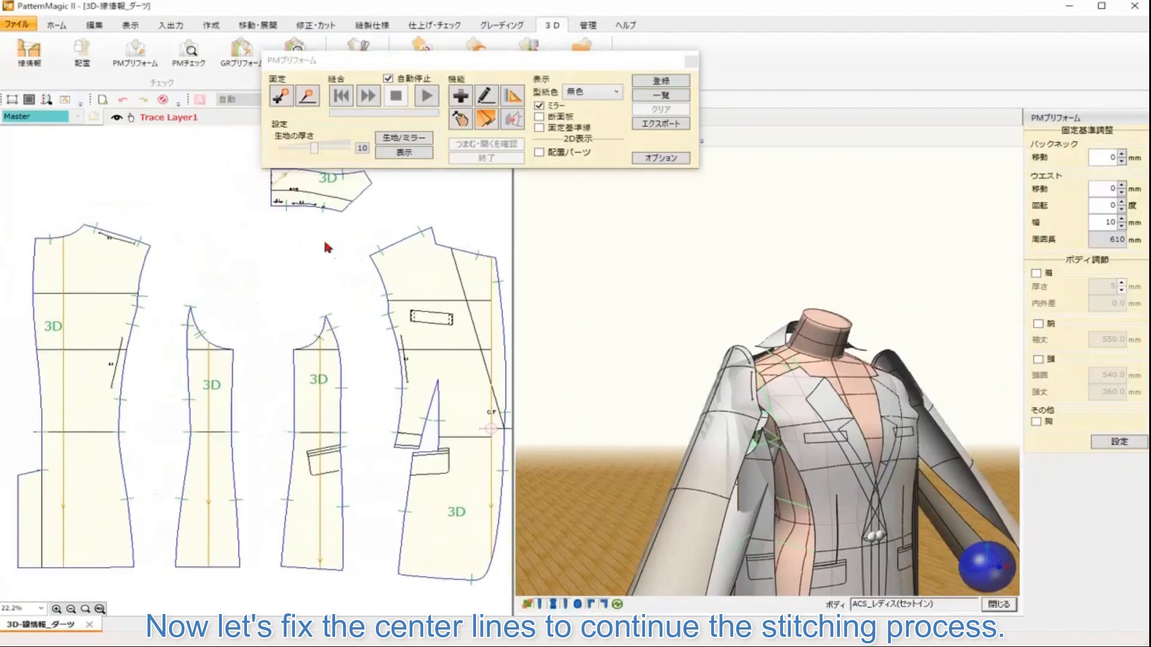
left_click(307, 103)
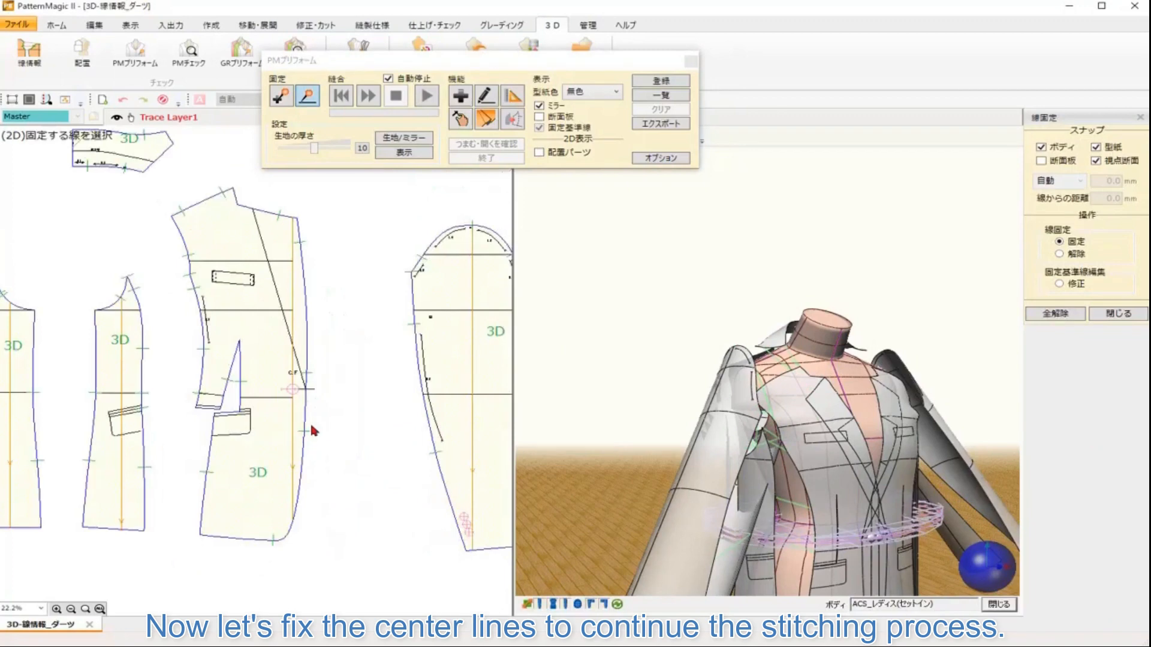
left_click(311, 427)
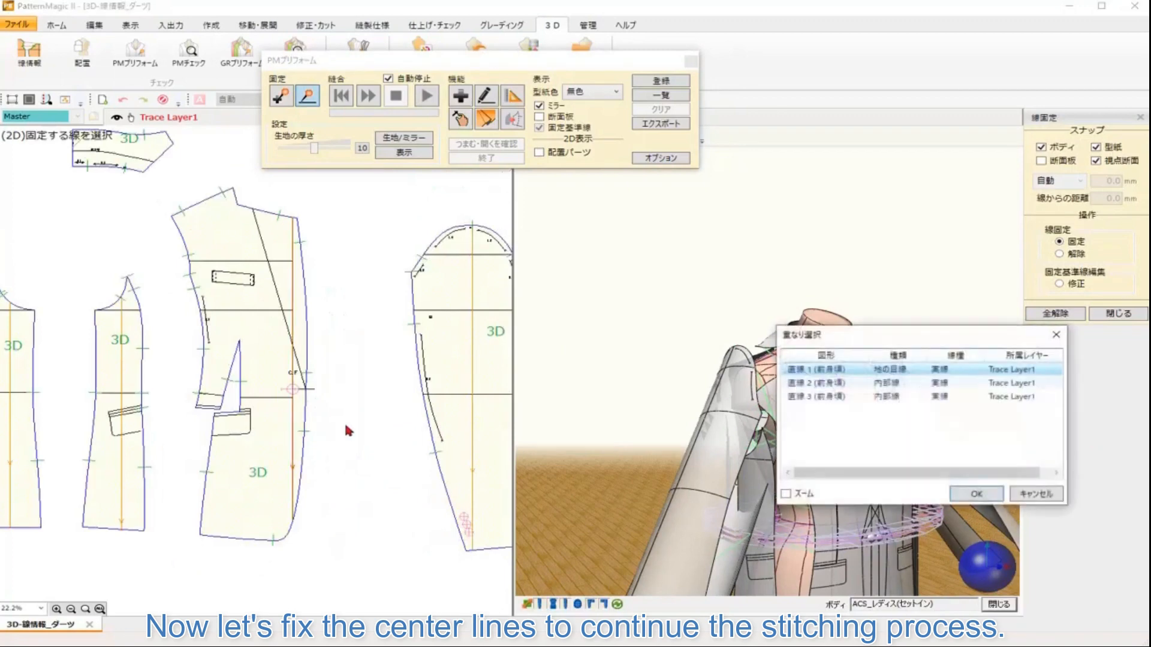
left_click(833, 399)
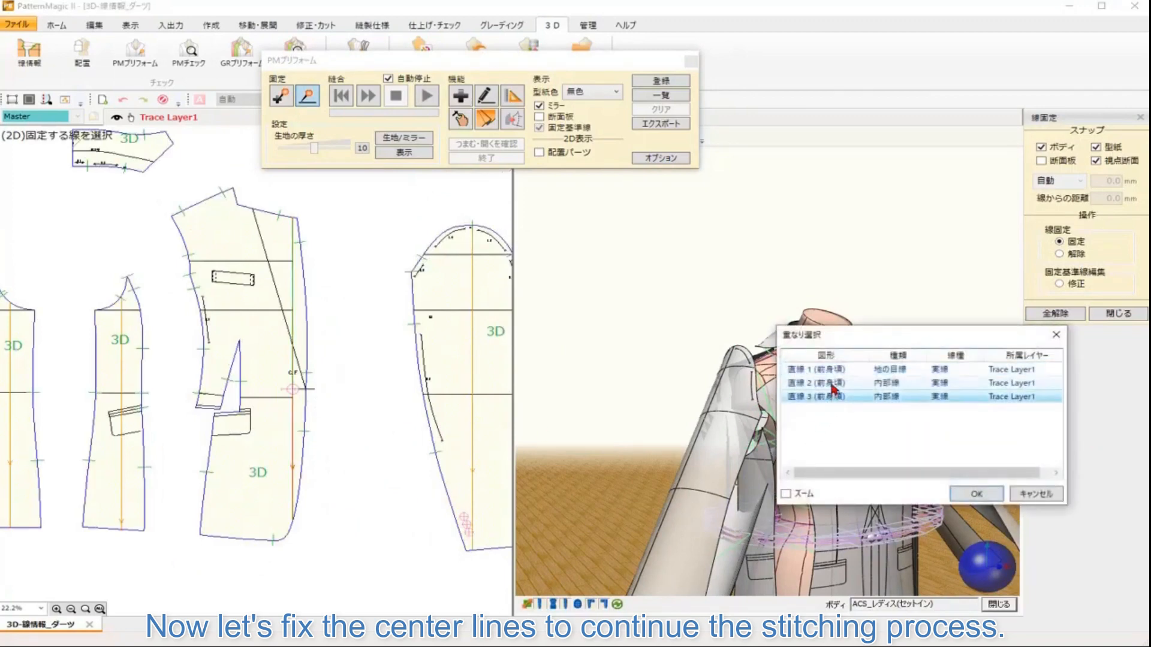
left_click(969, 493)
Step: Fix the front piece's center front line to the mannequin's center front reference line
left_click_drag(226, 378, 304, 388)
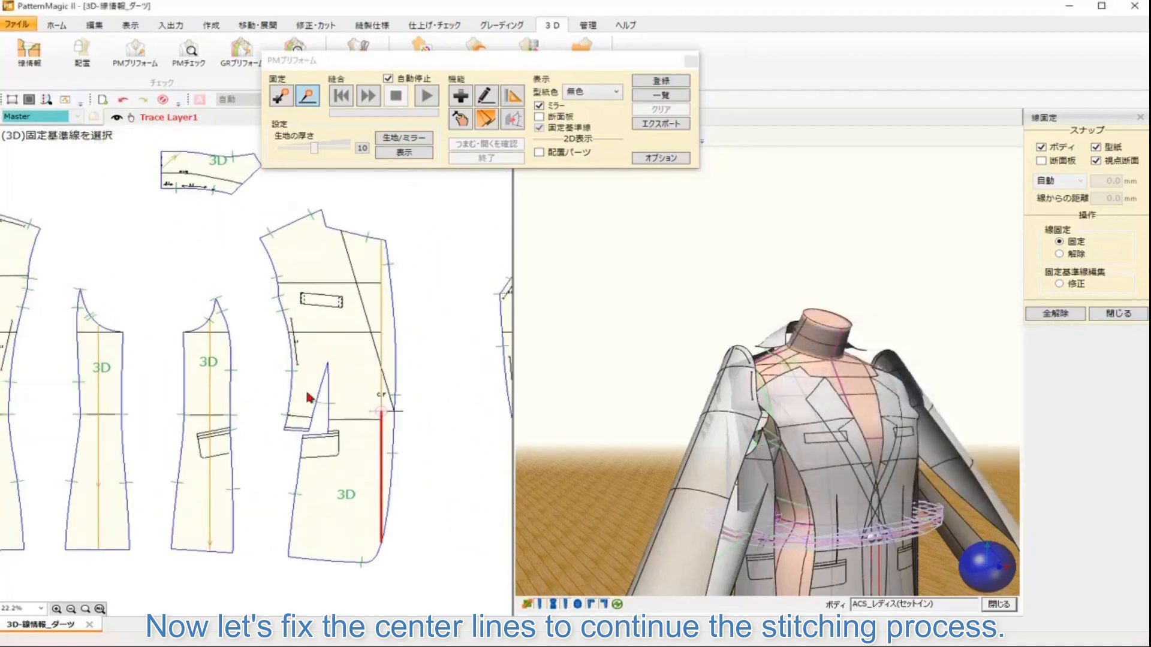
left_click_drag(137, 225, 256, 242)
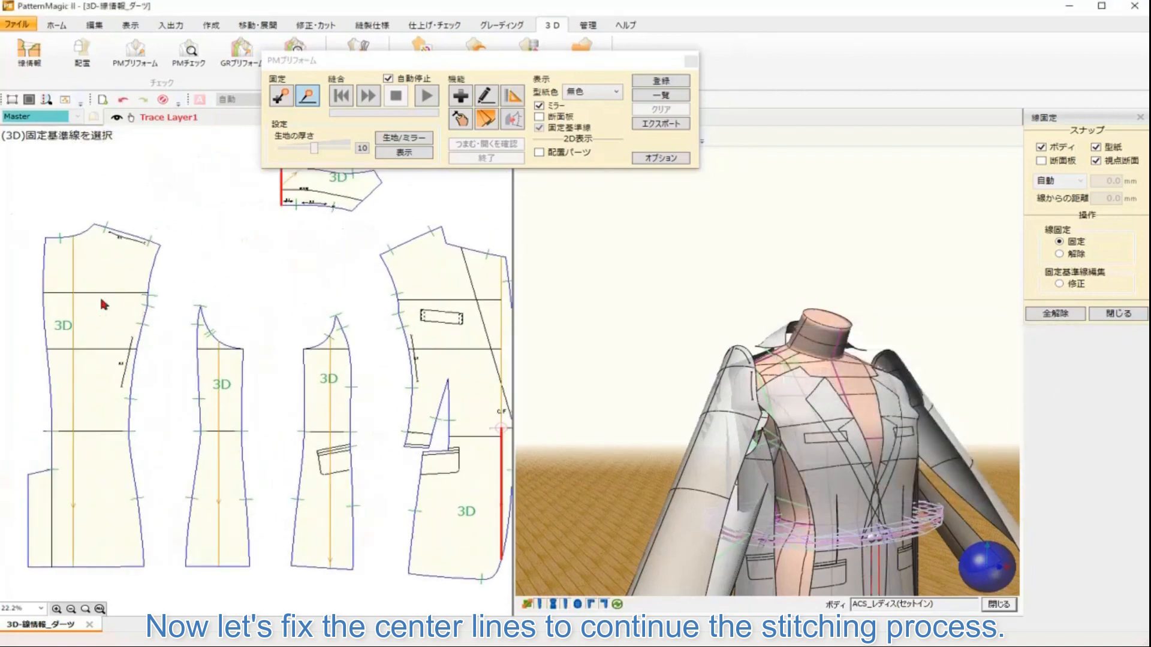
left_click(43, 275)
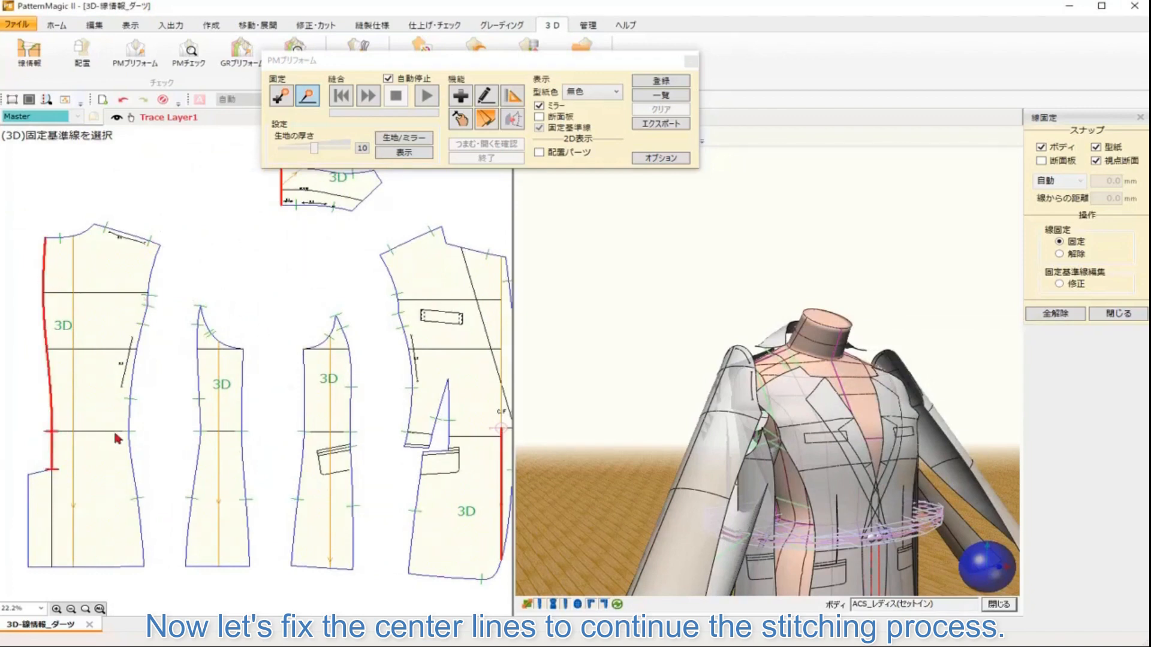
left_click_drag(365, 459, 51, 419)
left_click_drag(267, 423, 27, 416)
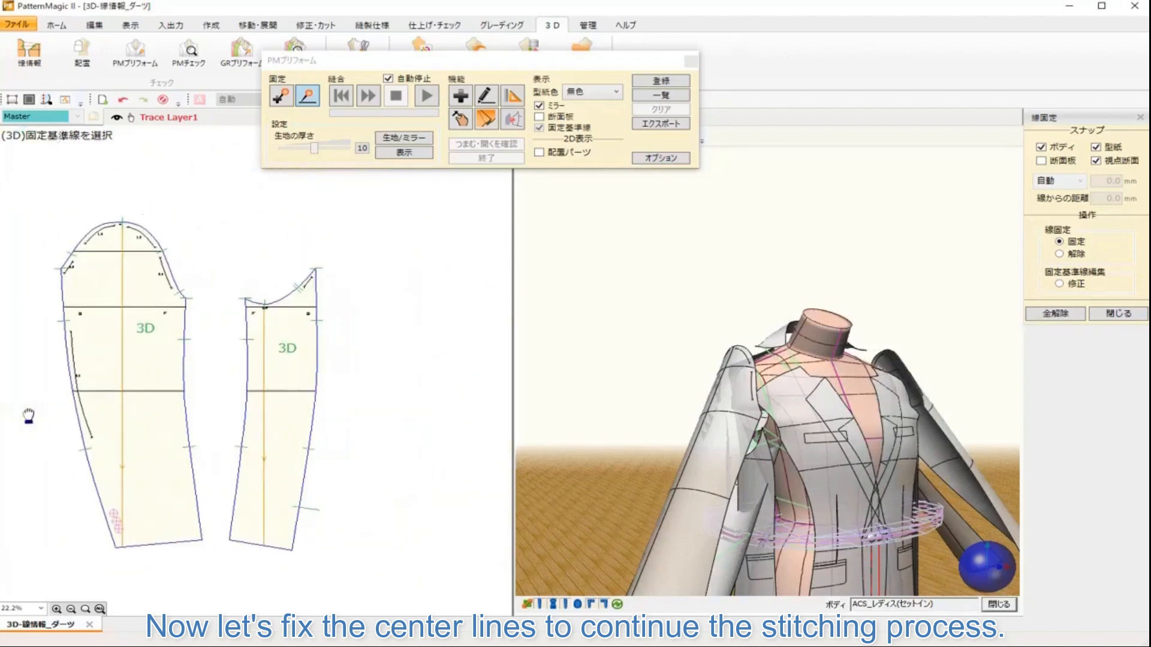
scroll(404, 420, "down", 3)
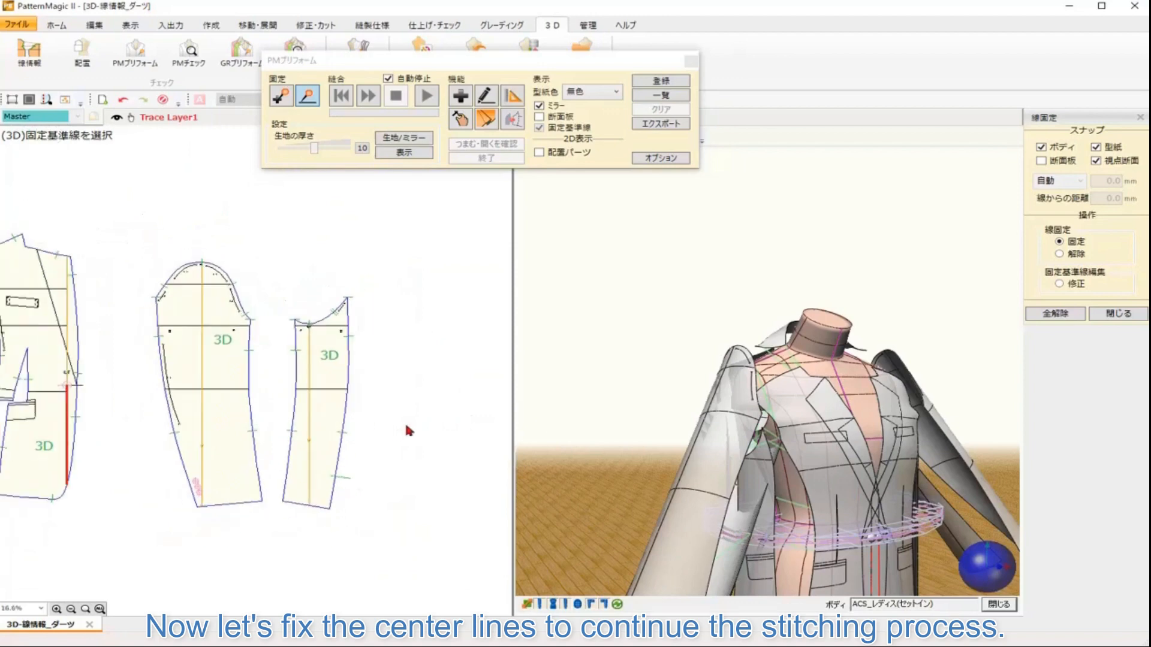
left_click(843, 402)
left_click(575, 348)
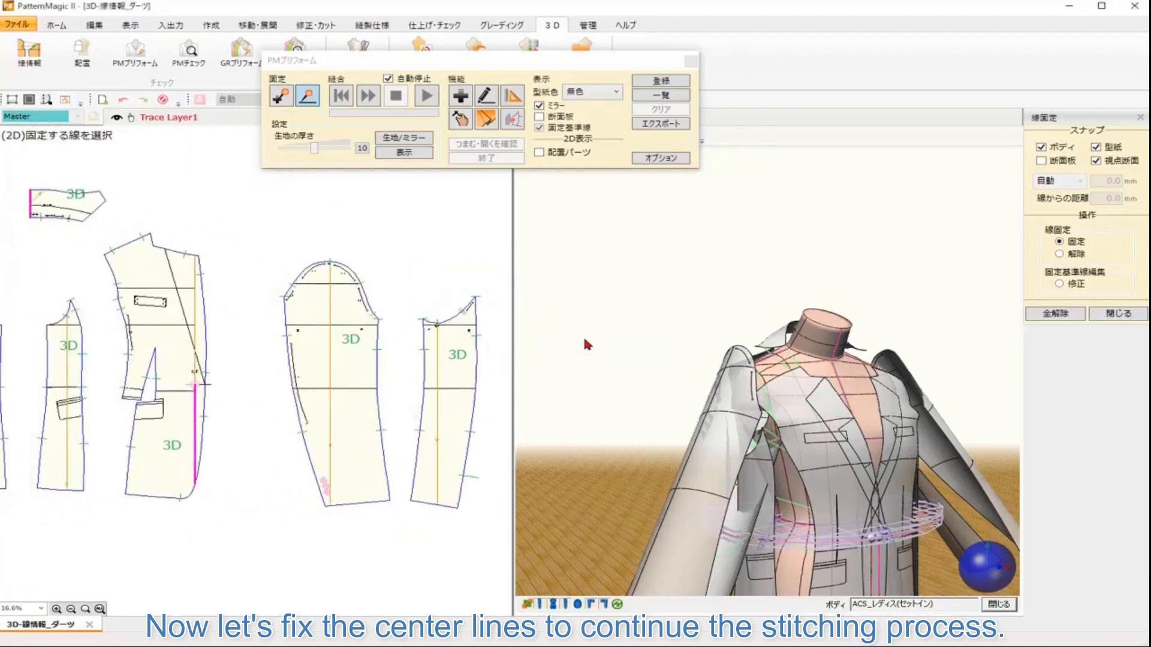
Step: Turn off the mirror display and leave the Line Fix tool
left_click(550, 107)
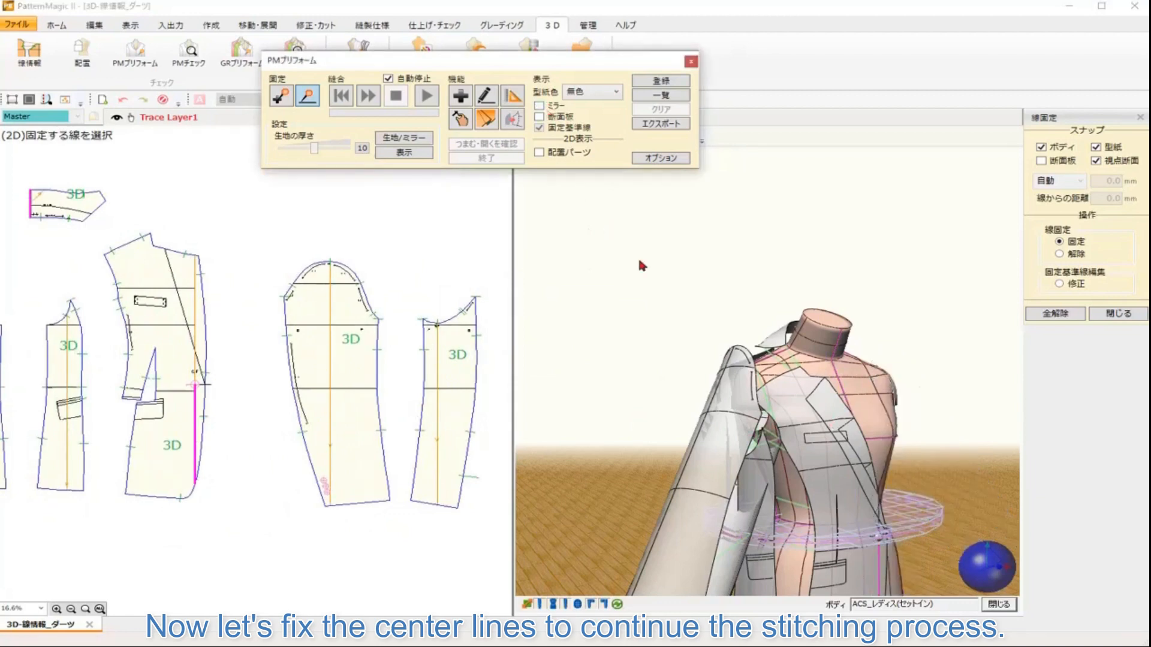
left_click(307, 96)
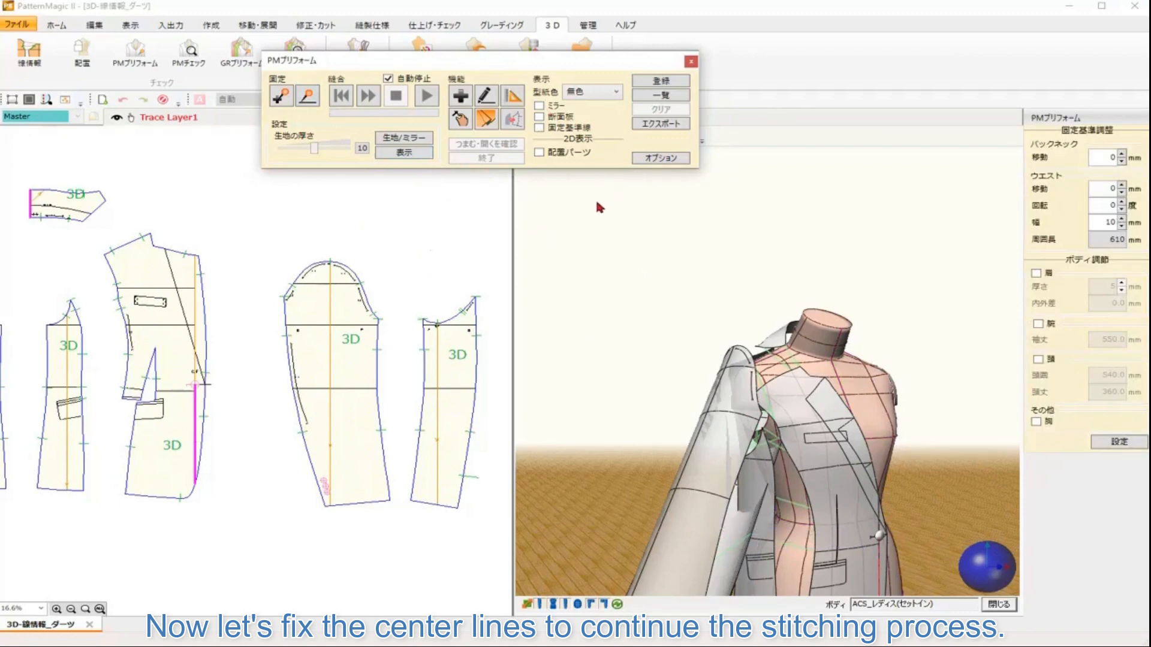
left_click(367, 96)
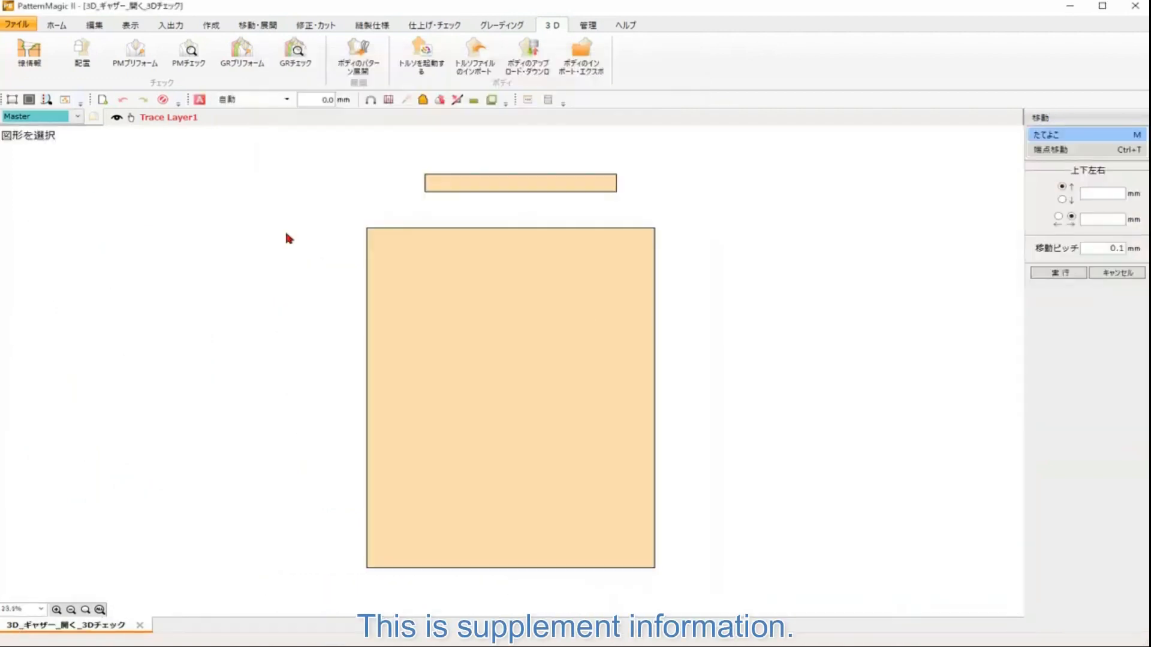
Step: Set a Gather stitch between the skirt's top edge and the waistband, accepting the 305.0 mm finished measurement
left_click(29, 61)
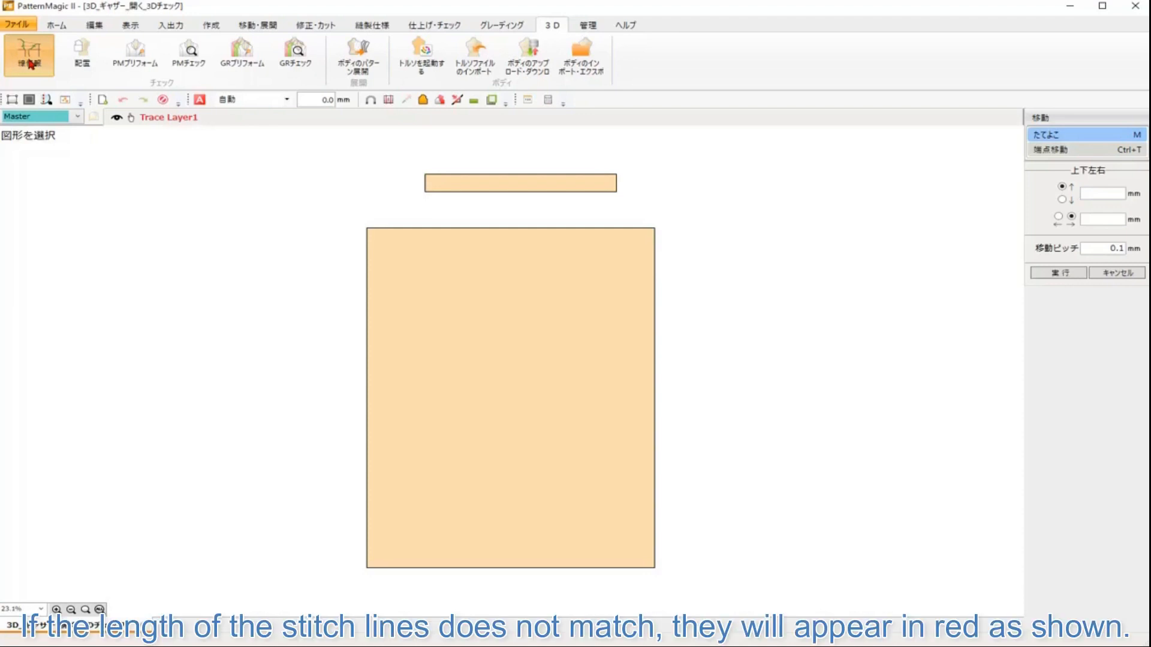
left_click(30, 64)
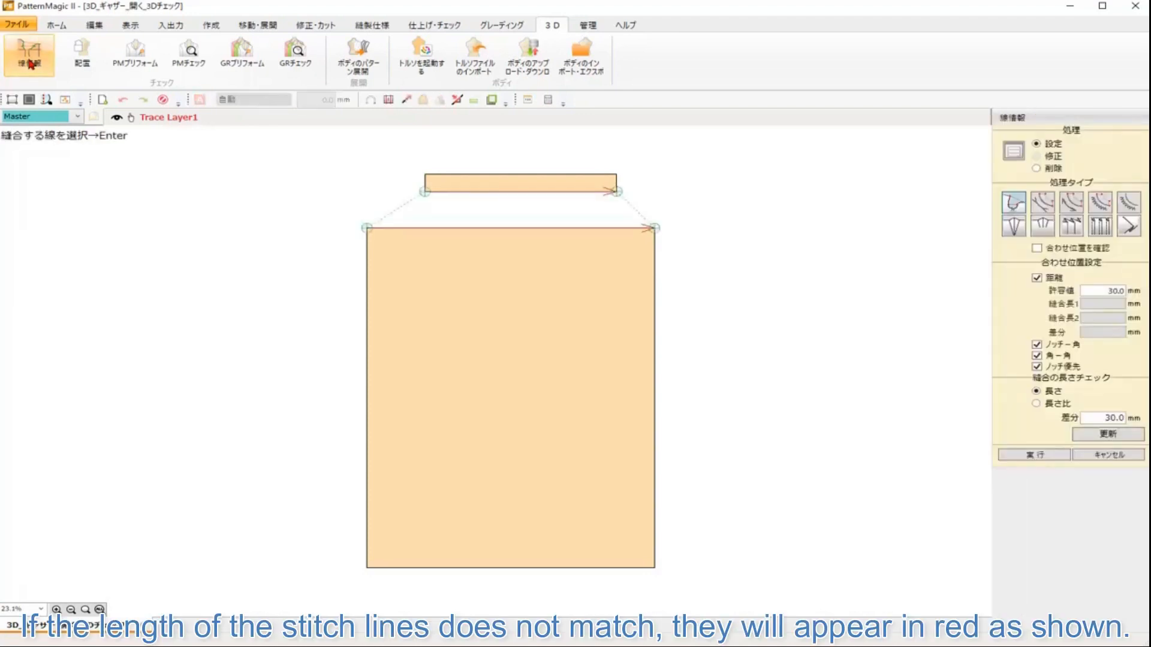
left_click_drag(400, 229, 410, 376)
scroll(432, 381, "up", 6)
scroll(461, 395, "up", 1)
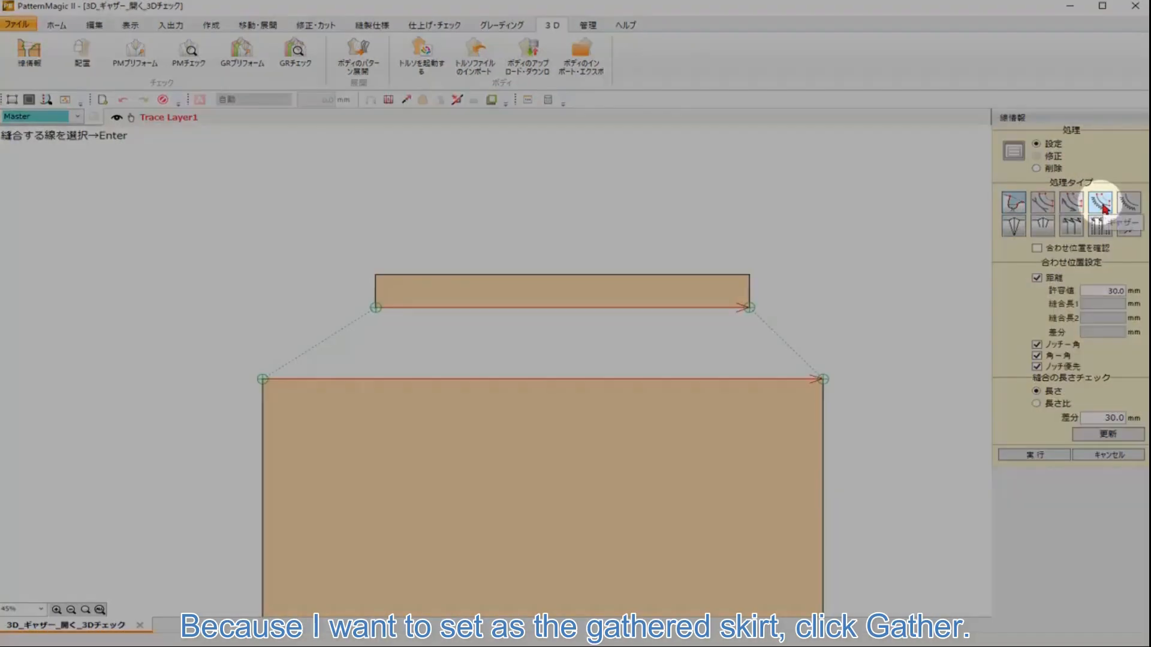
left_click(1105, 207)
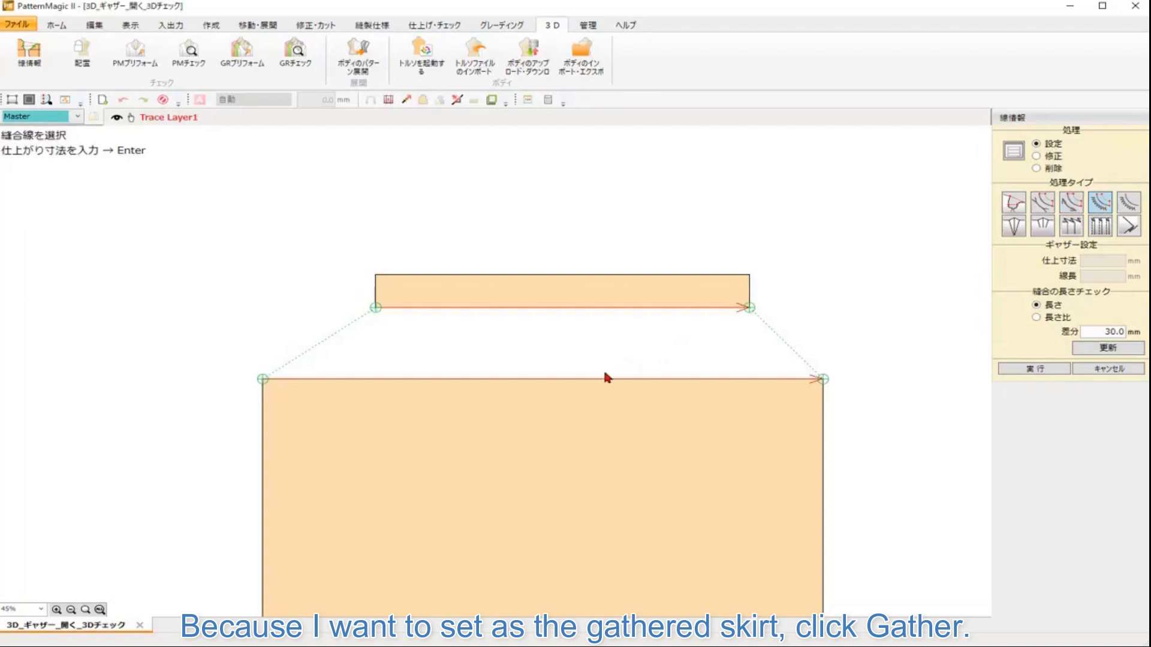
left_click(606, 378)
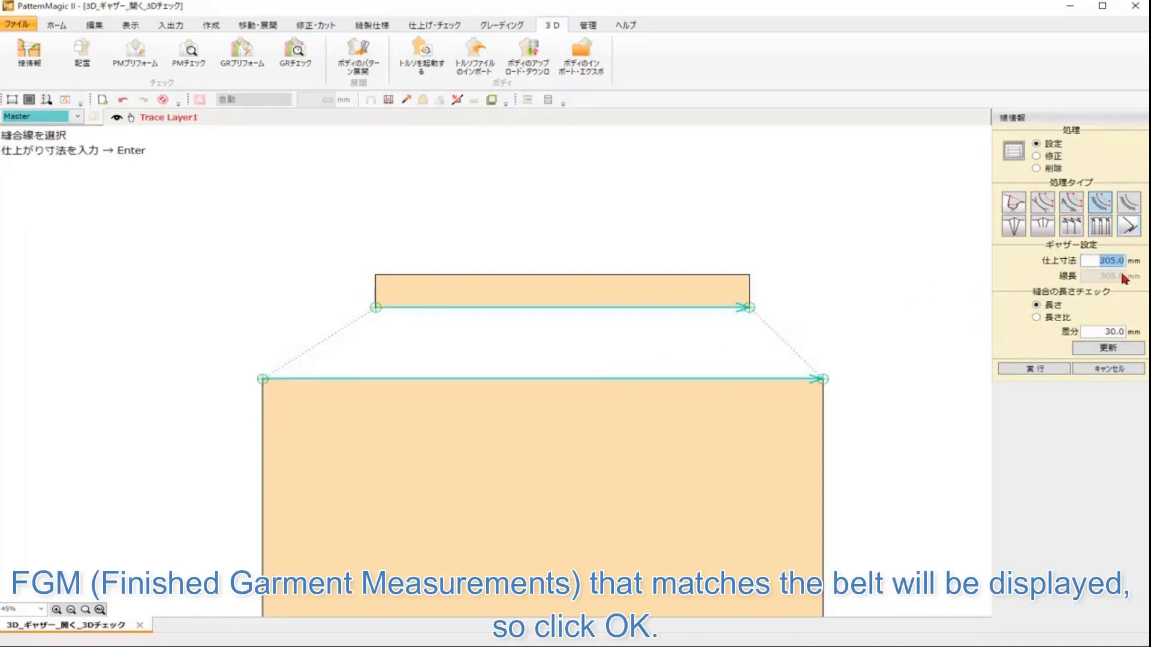
key("Return")
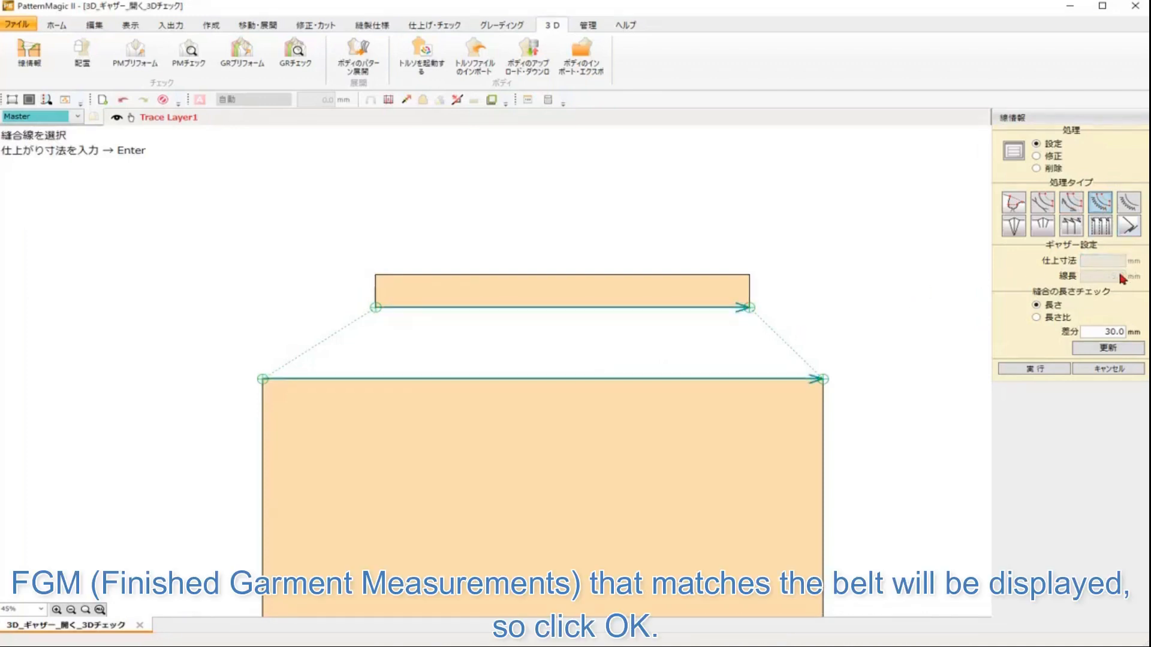
Step: Open Arrangement and inspect the body selection list, keeping the ACS_レディス(スカート) skirt body
left_click(83, 58)
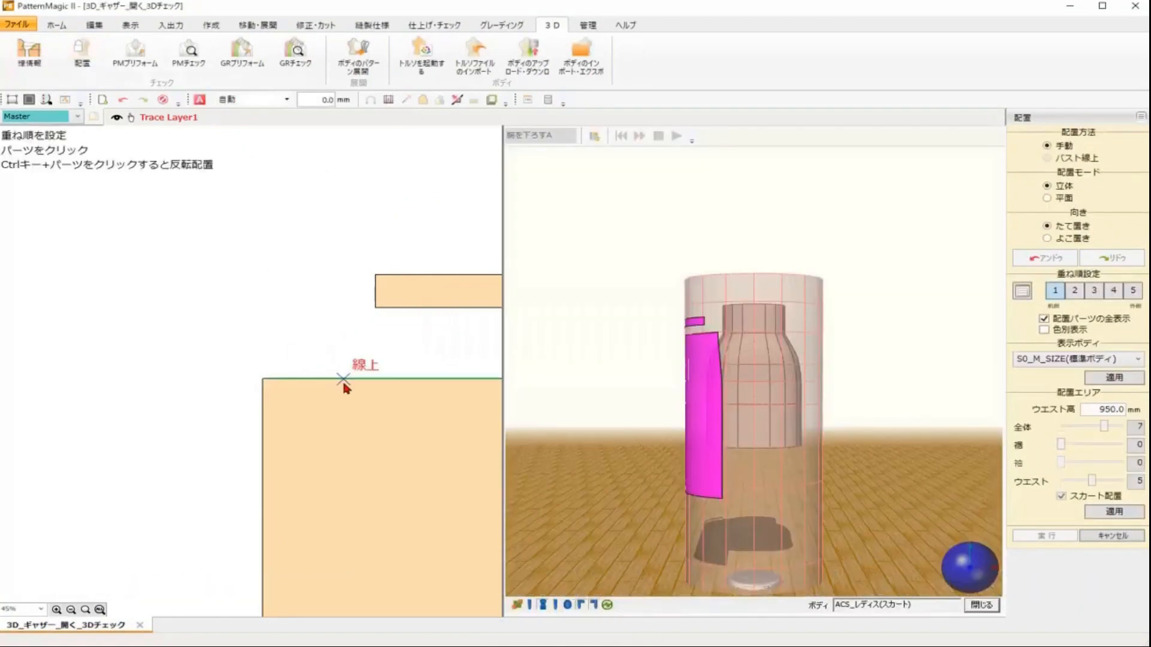
scroll(346, 389, "down", 3)
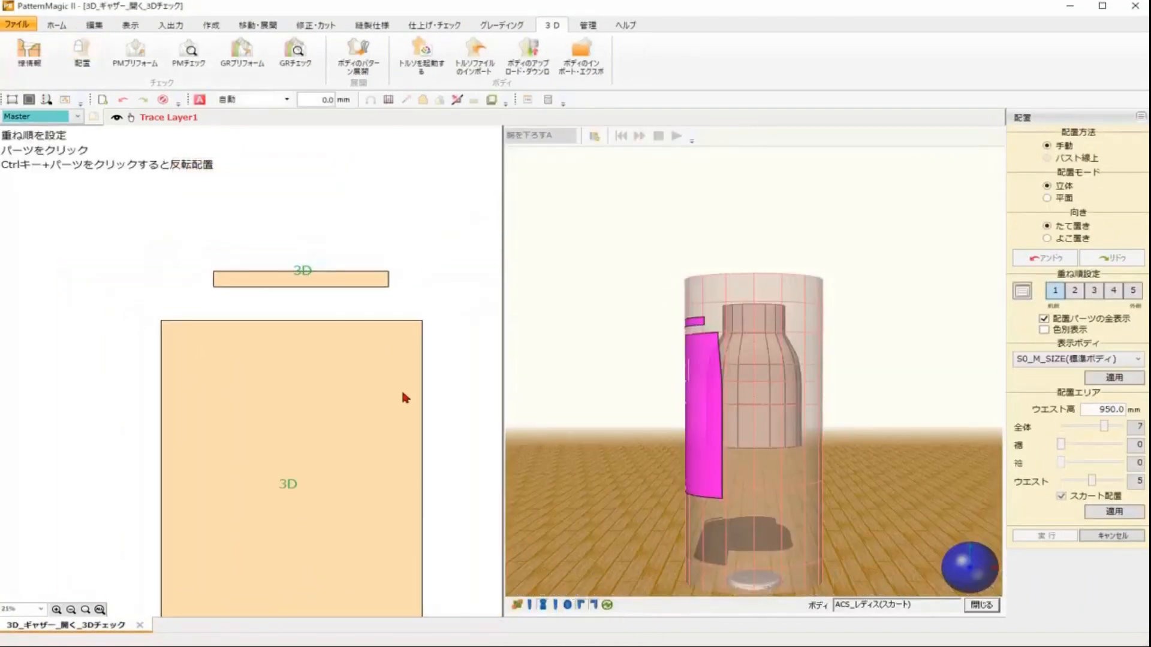
left_click_drag(400, 393, 386, 326)
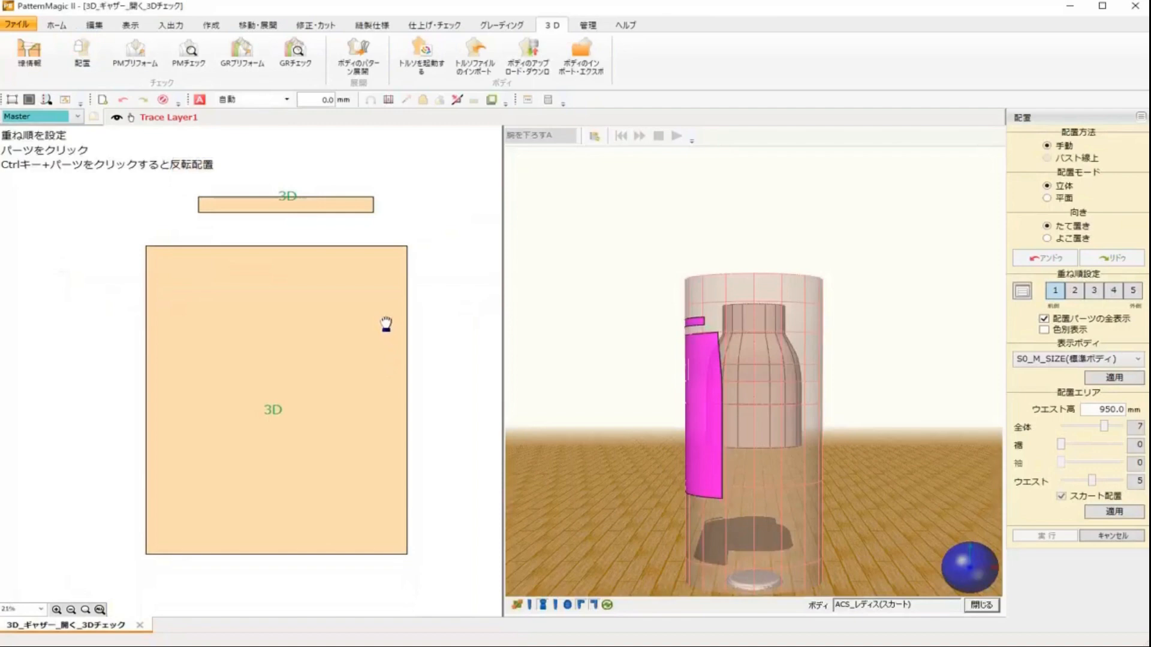
left_click(607, 606)
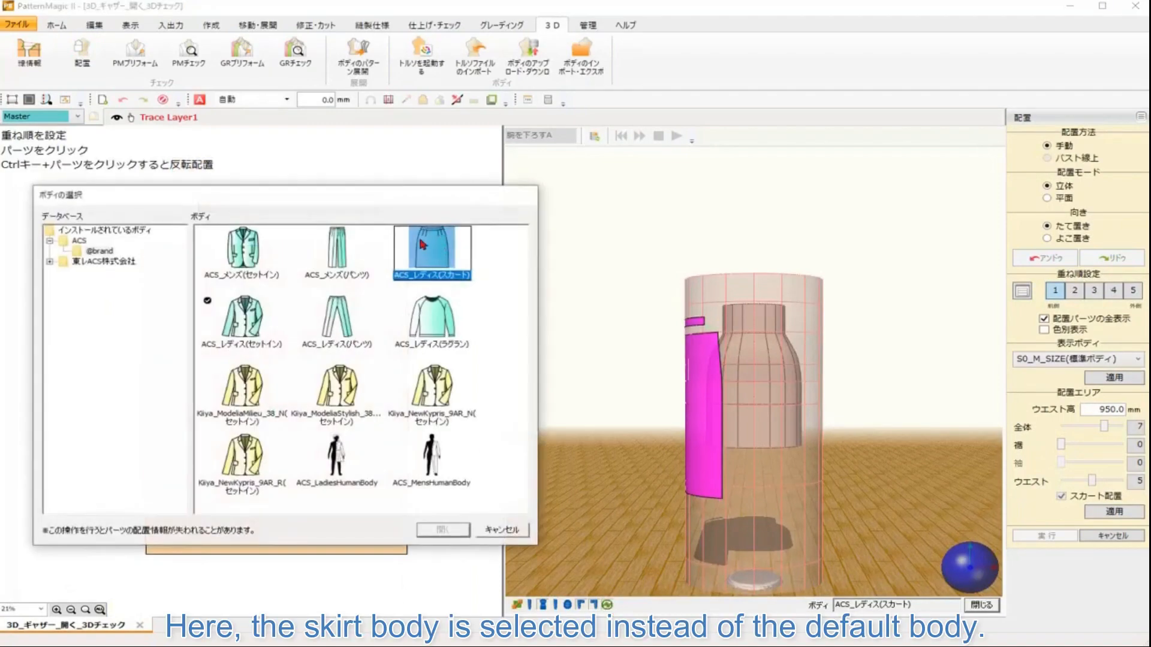
left_click(498, 531)
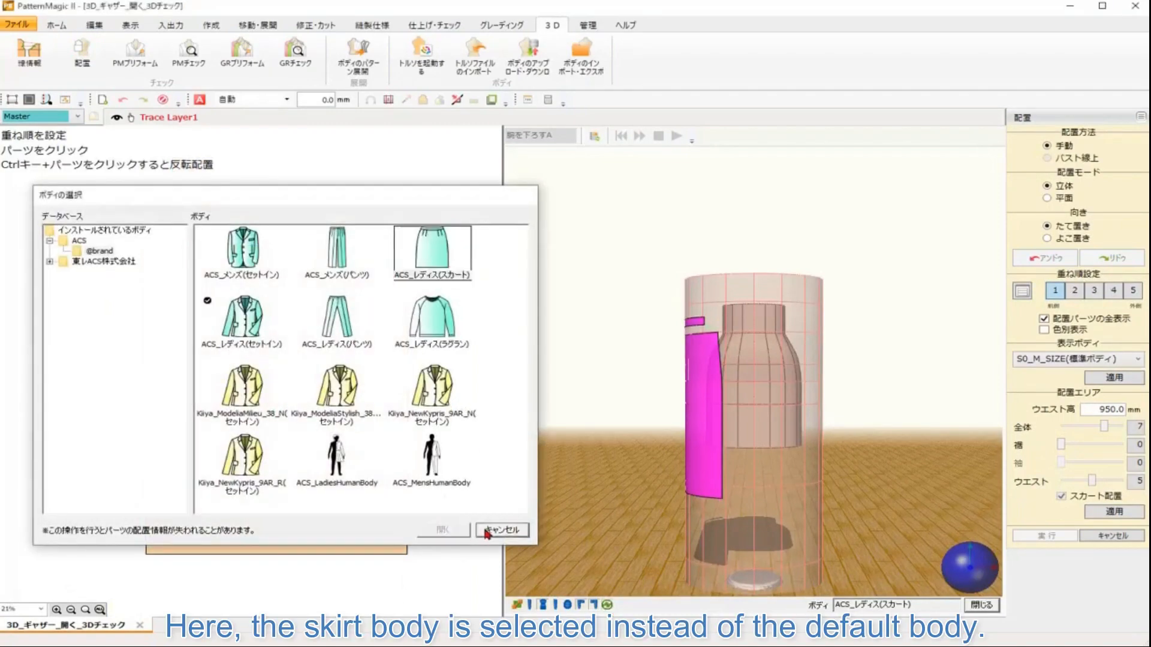
left_click_drag(320, 377, 296, 377)
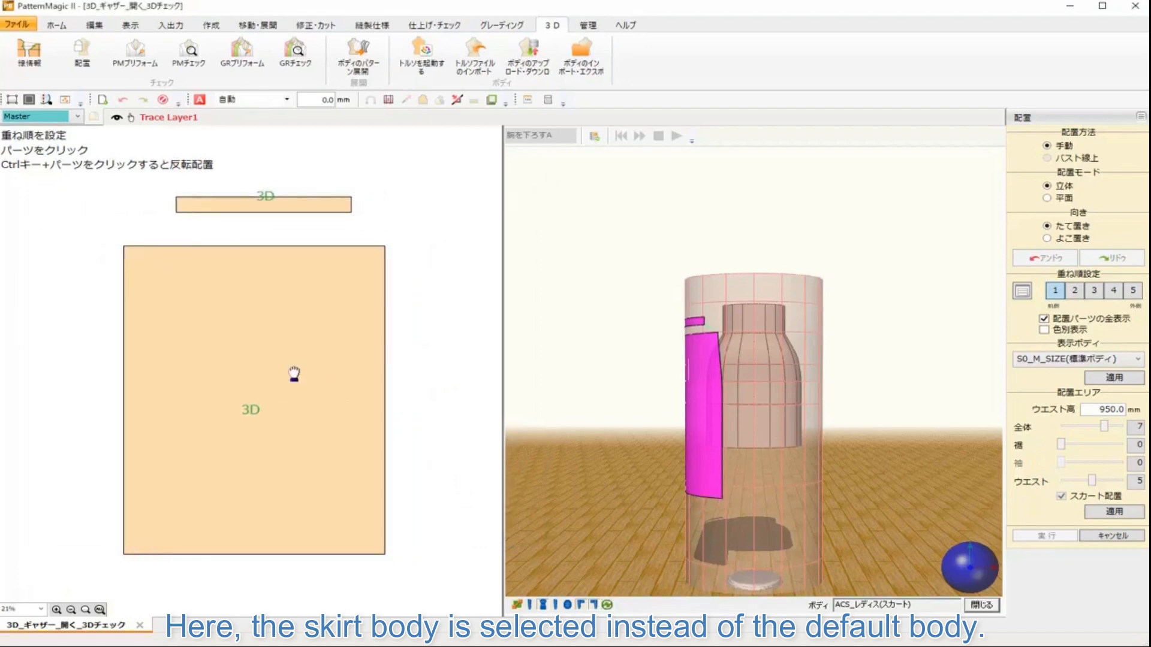
Step: Open PM Preform and briefly display the fixed reference lines around the skirt body
left_click(142, 65)
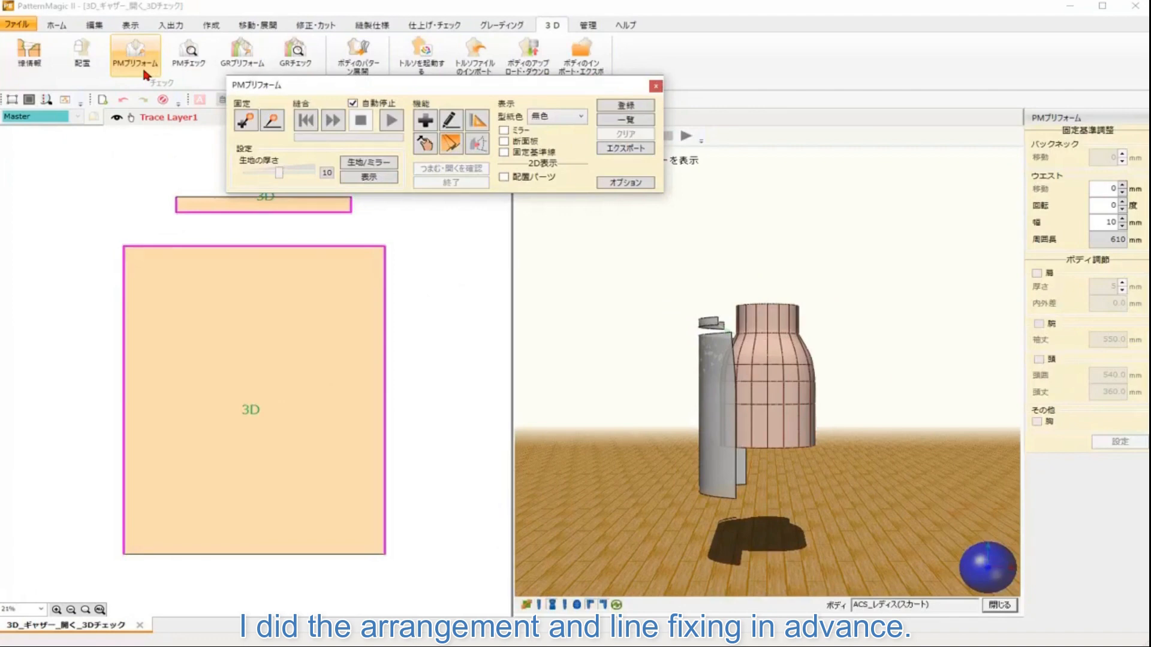
left_click(275, 126)
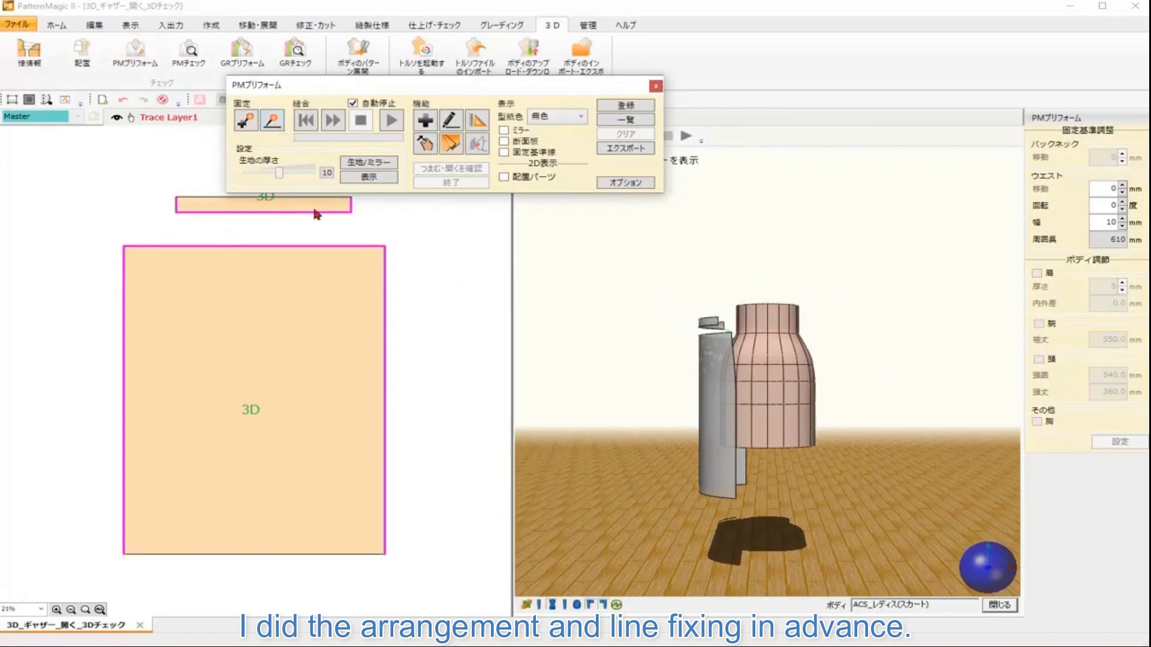
left_click(520, 157)
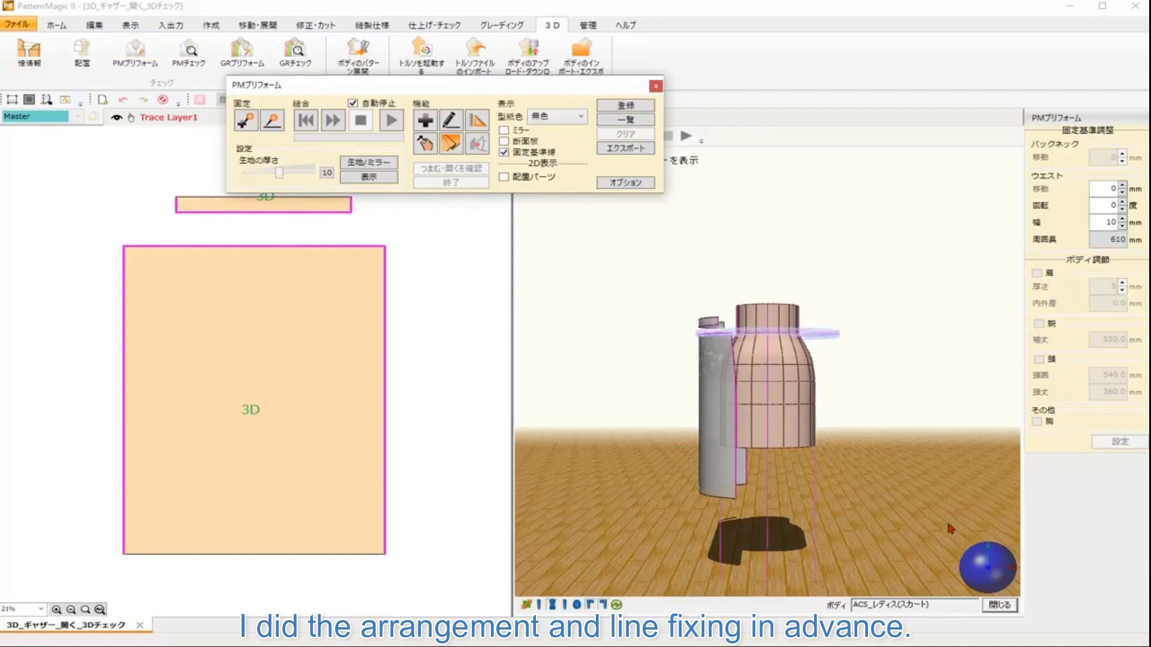
left_click(967, 580)
left_click_drag(986, 574, 899, 563)
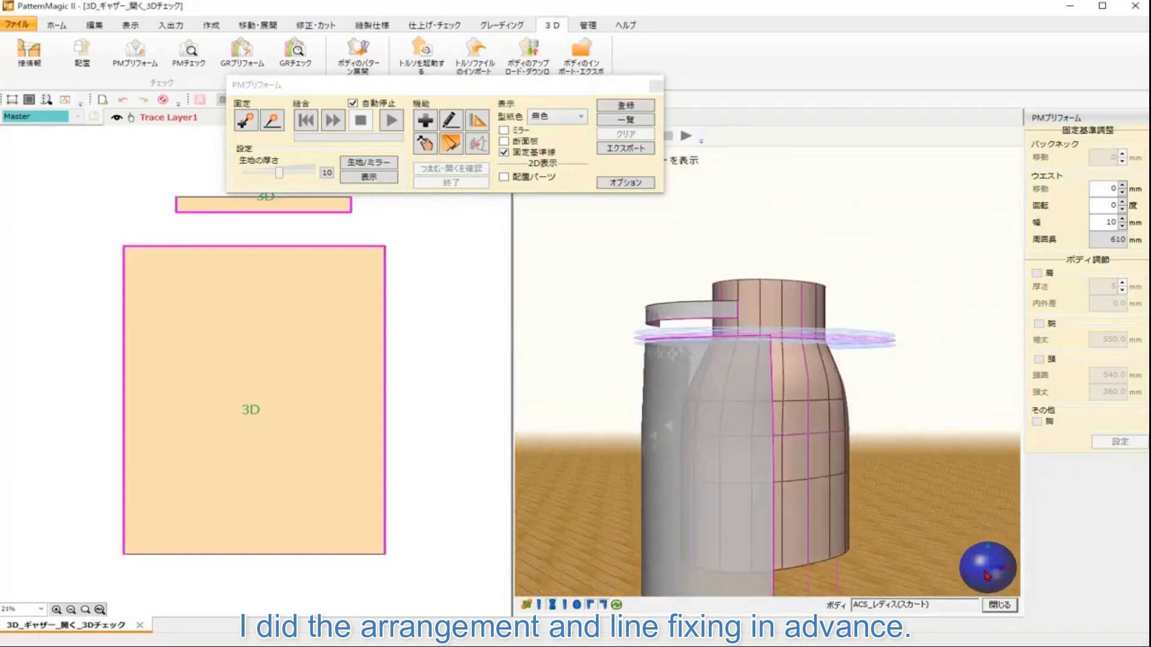
left_click(504, 152)
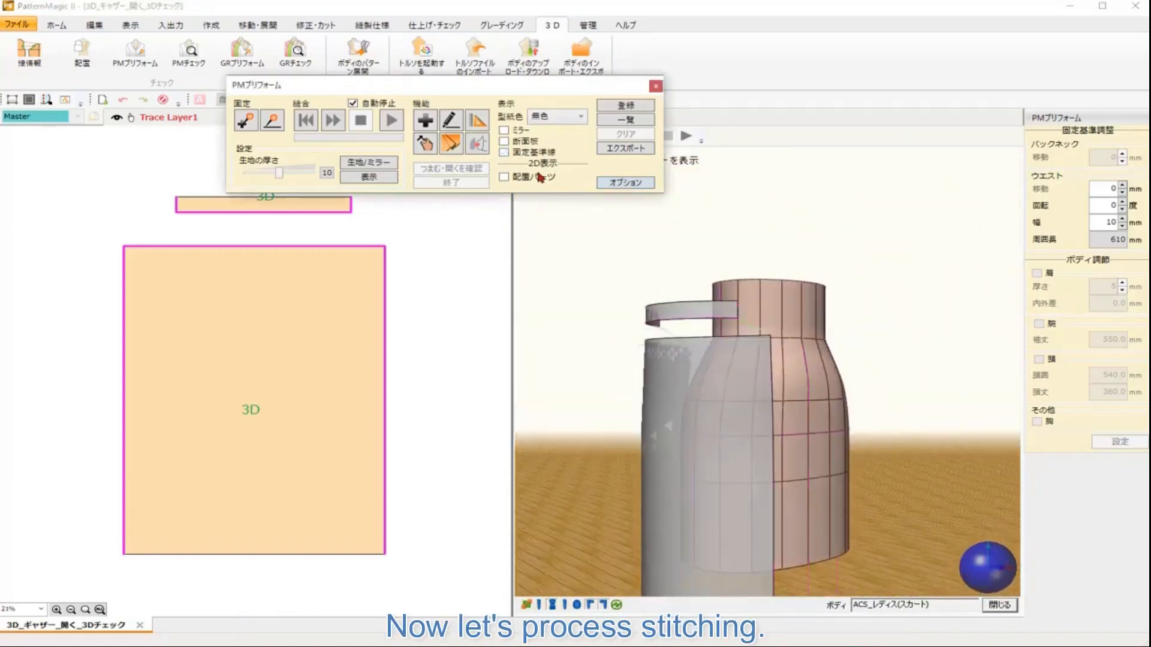
Step: Run the stitching simulation for the gathered skirt, toggling the mirror display to check the result
left_click(333, 121)
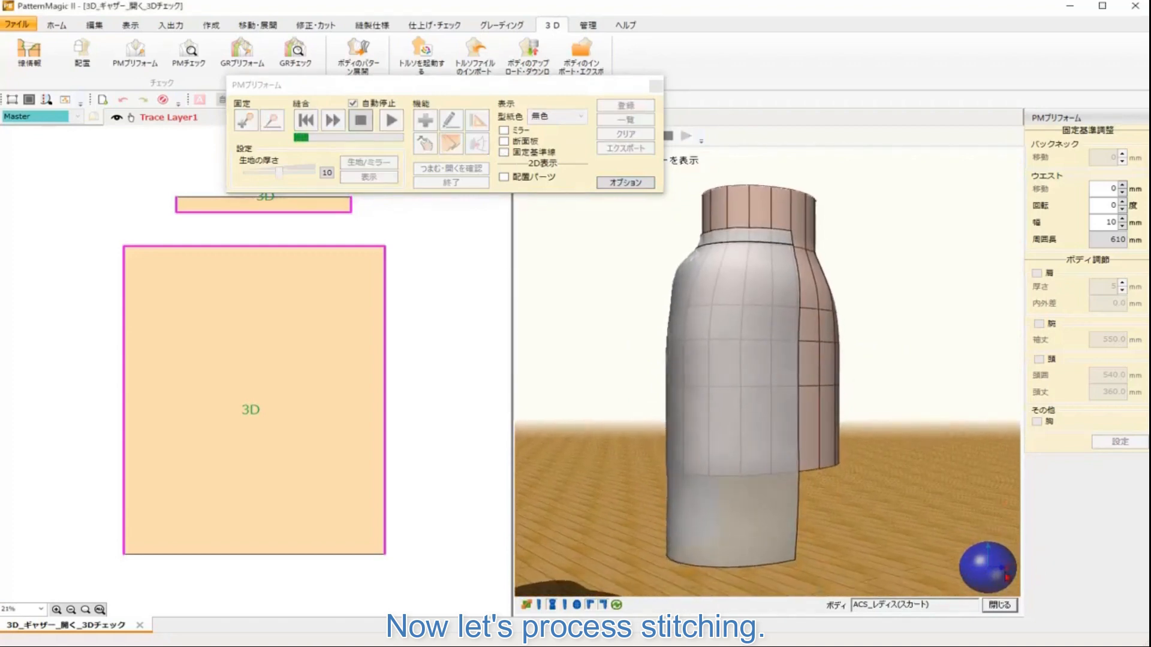
left_click(962, 572)
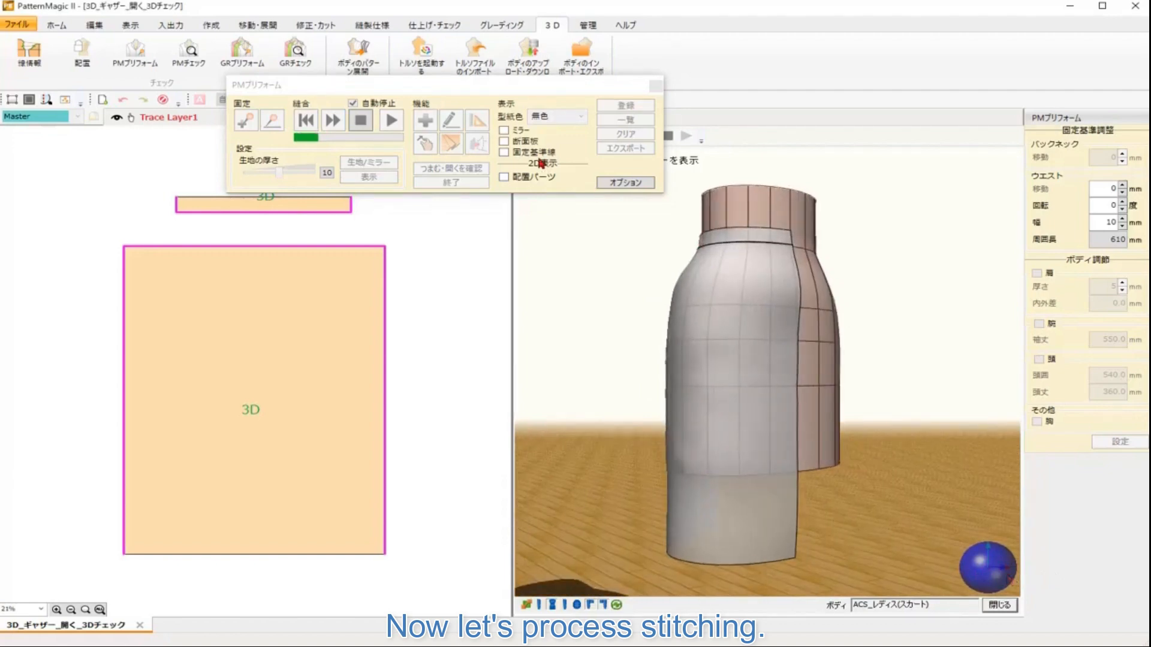
left_click(505, 131)
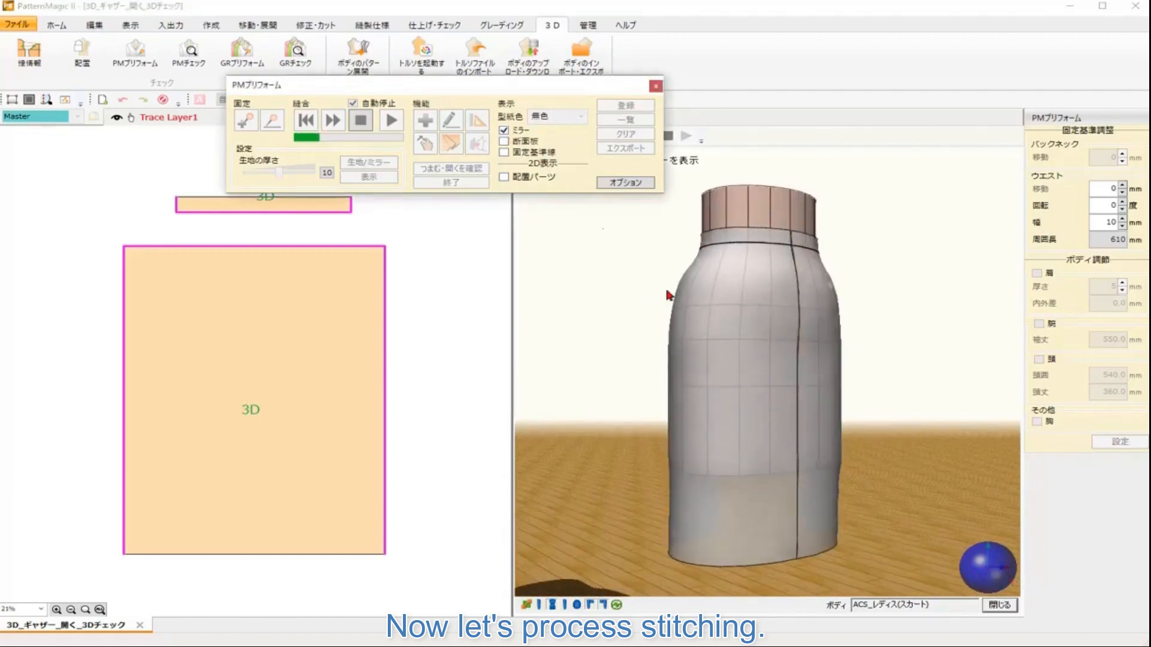
left_click(961, 574)
left_click_drag(960, 573, 1003, 568)
left_click(505, 132)
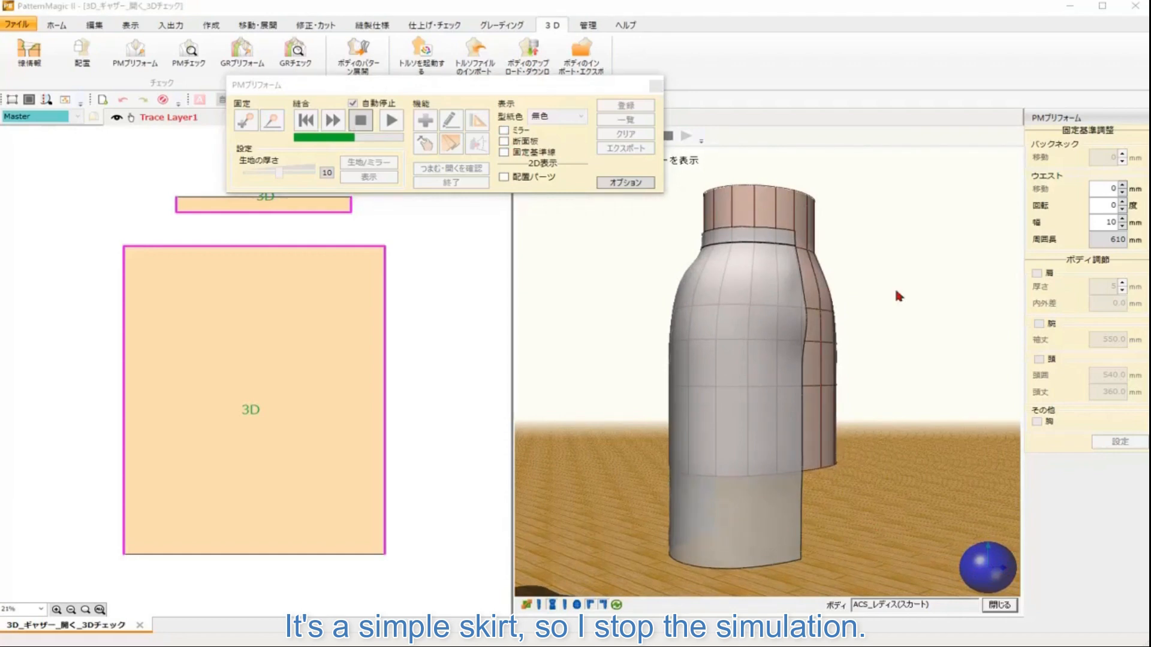
Step: Stop the simulation, turn on the mirror display, and register the tight skirt result as 3D_ギャザー_開く_3Dチェック
left_click(359, 122)
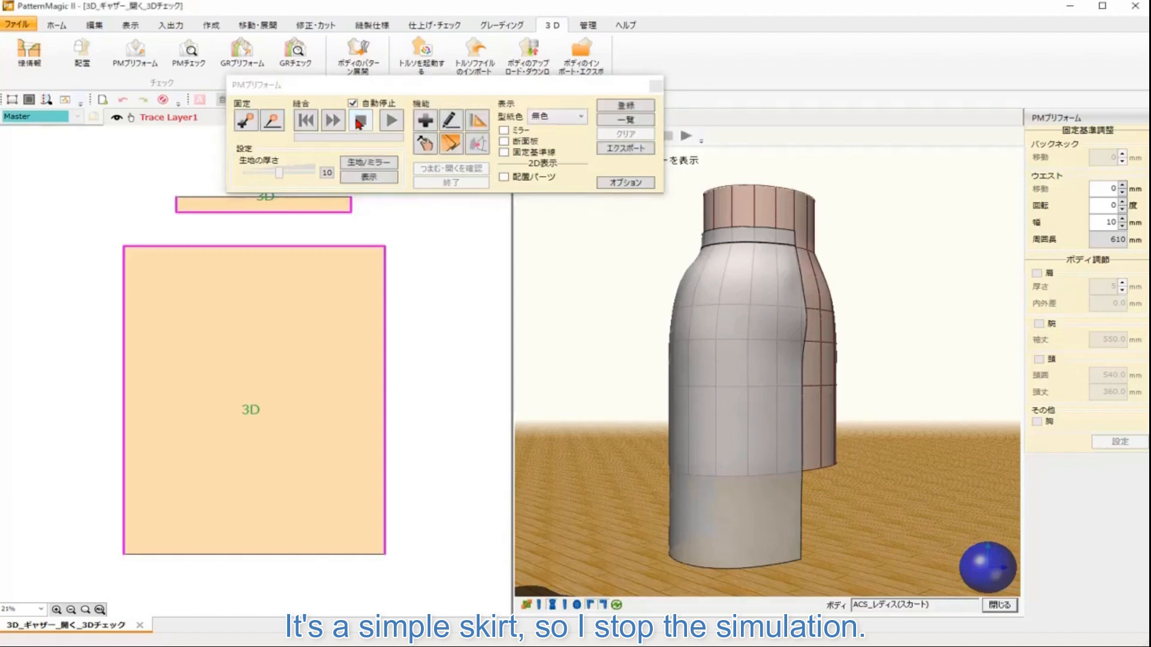
left_click(505, 131)
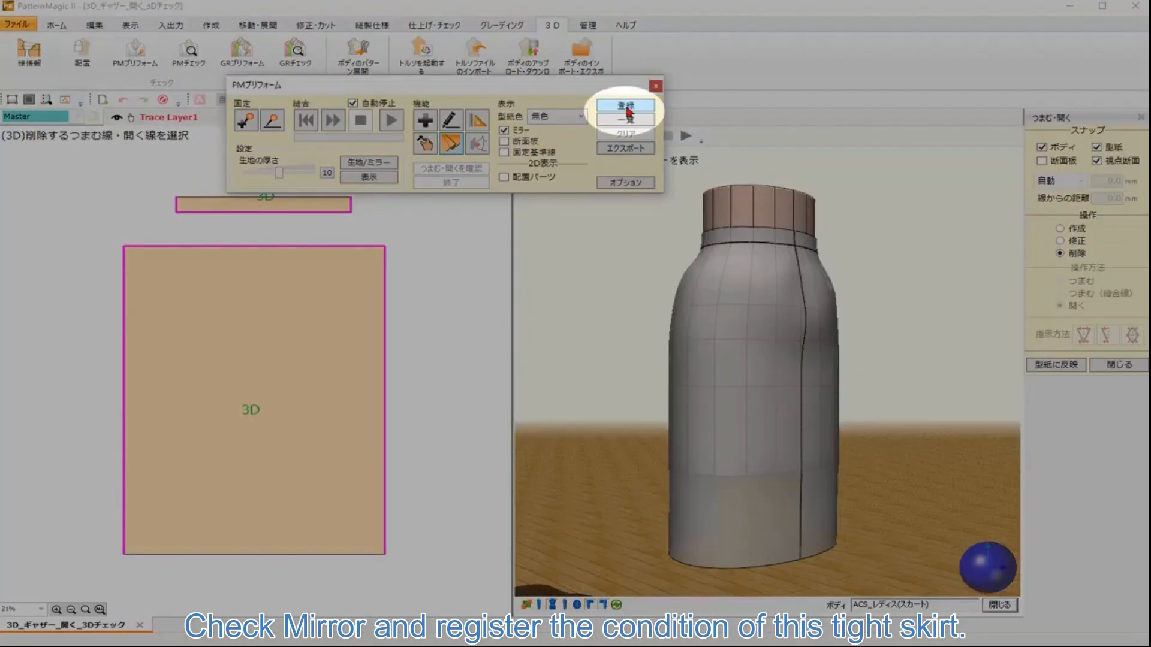
left_click(626, 107)
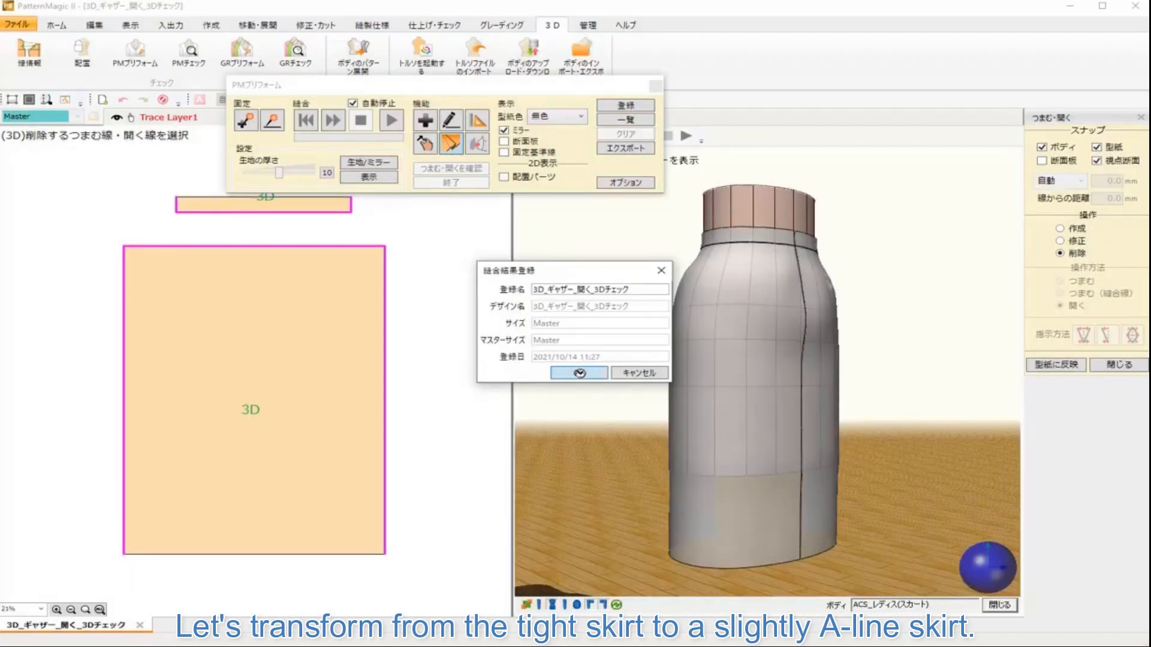
left_click(580, 374)
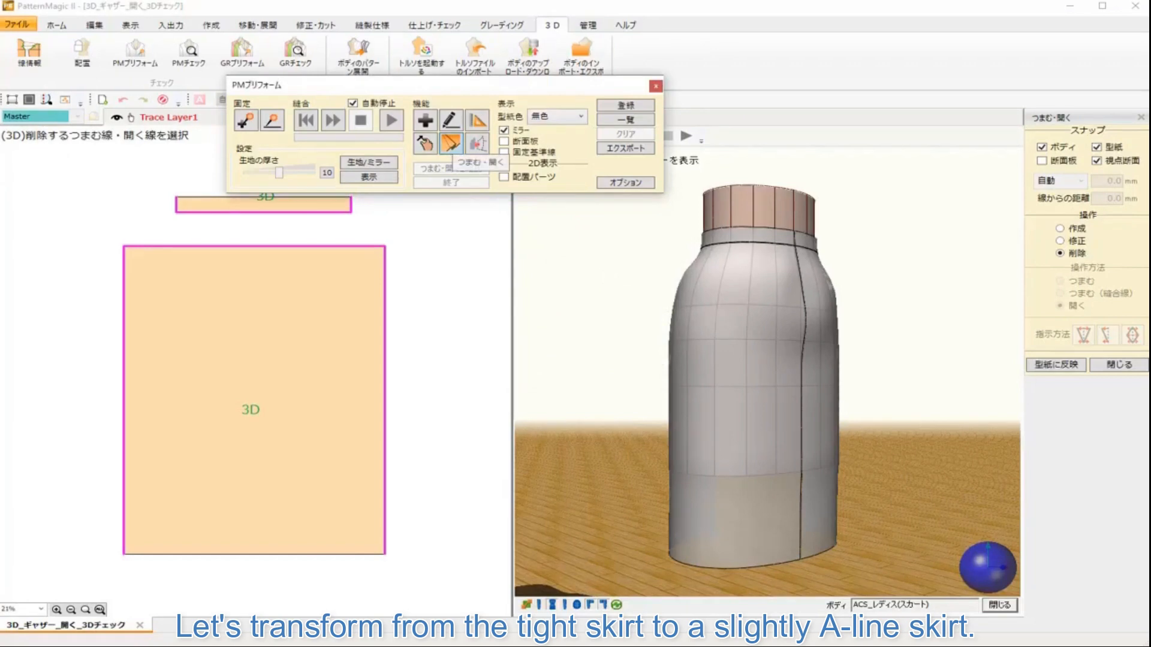
Step: With Pinch/Open set to Open, draw an opening line on the skirt front from the hem up to the waist
left_click(451, 144)
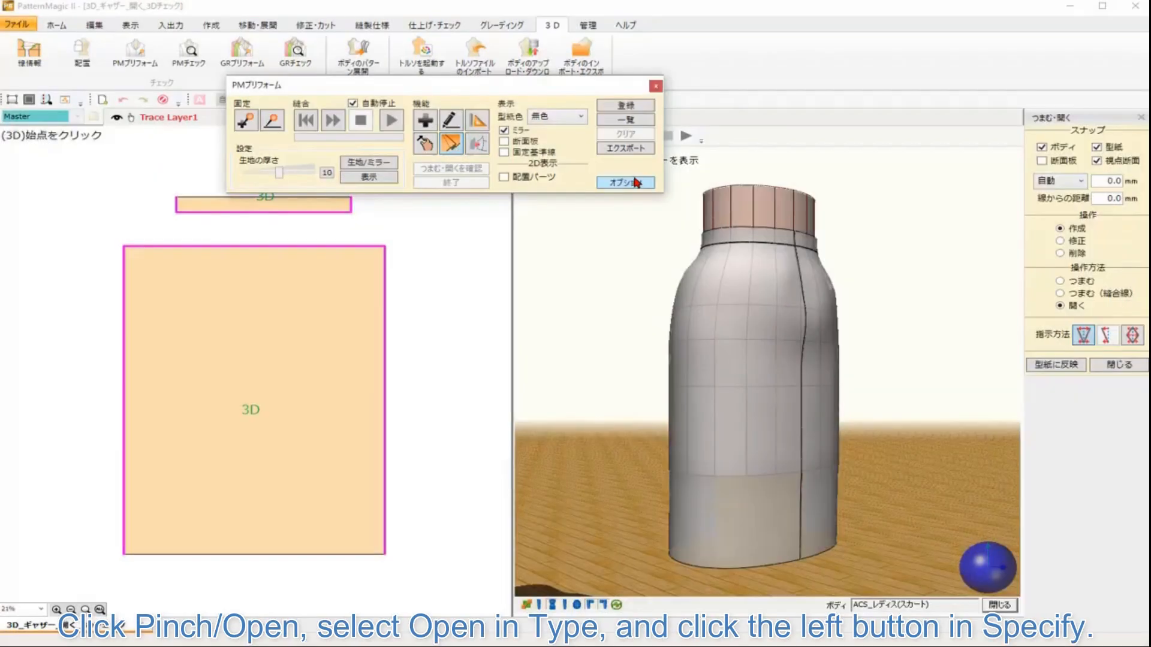
left_click(1060, 306)
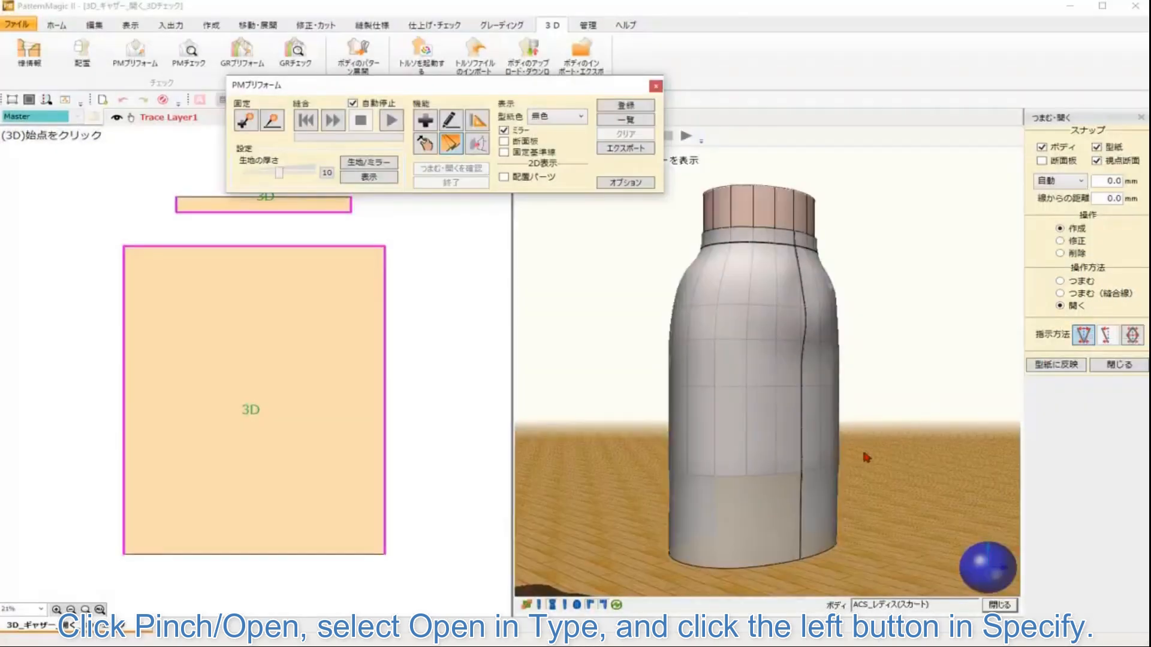
left_click(733, 566)
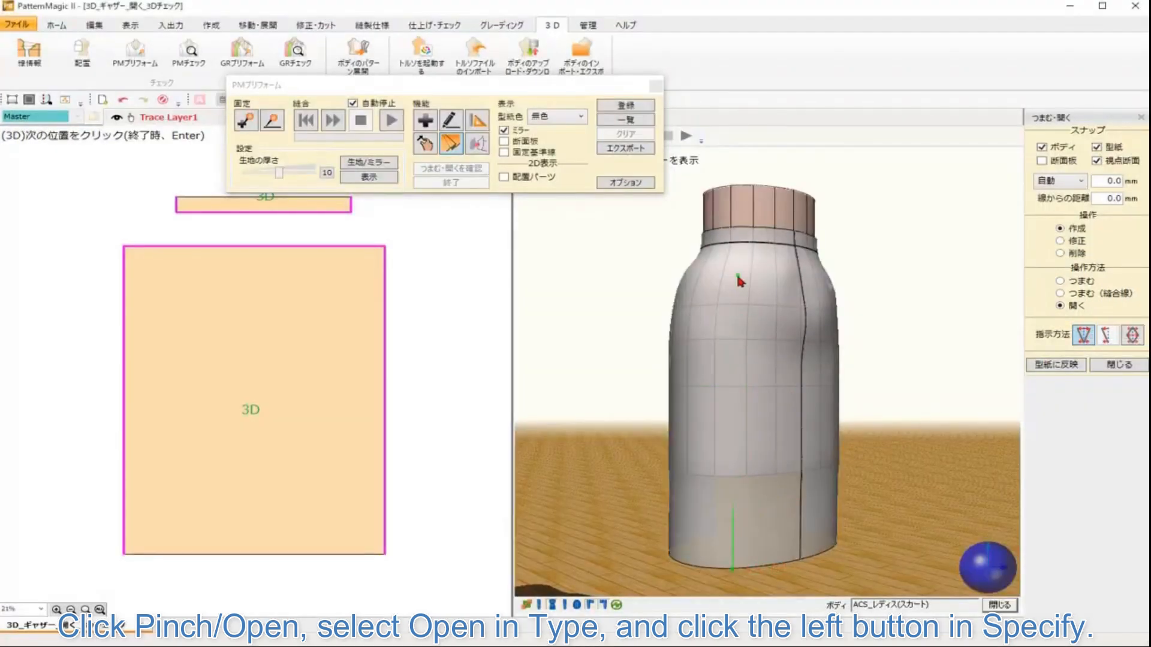
left_click(747, 248)
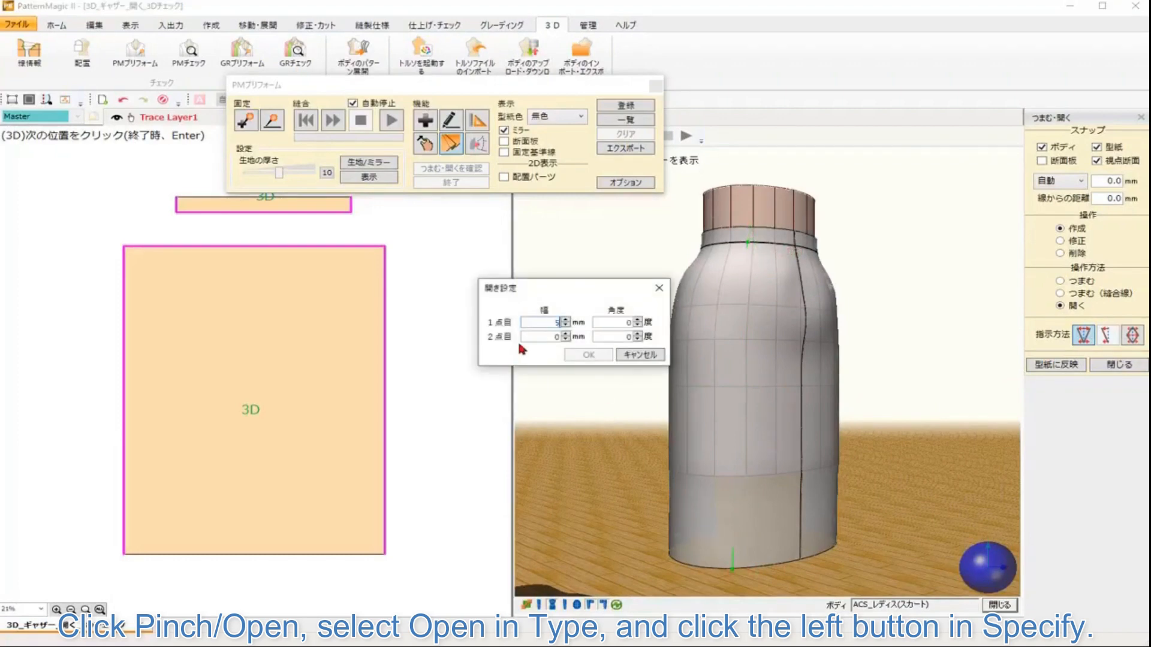
left_click(586, 356)
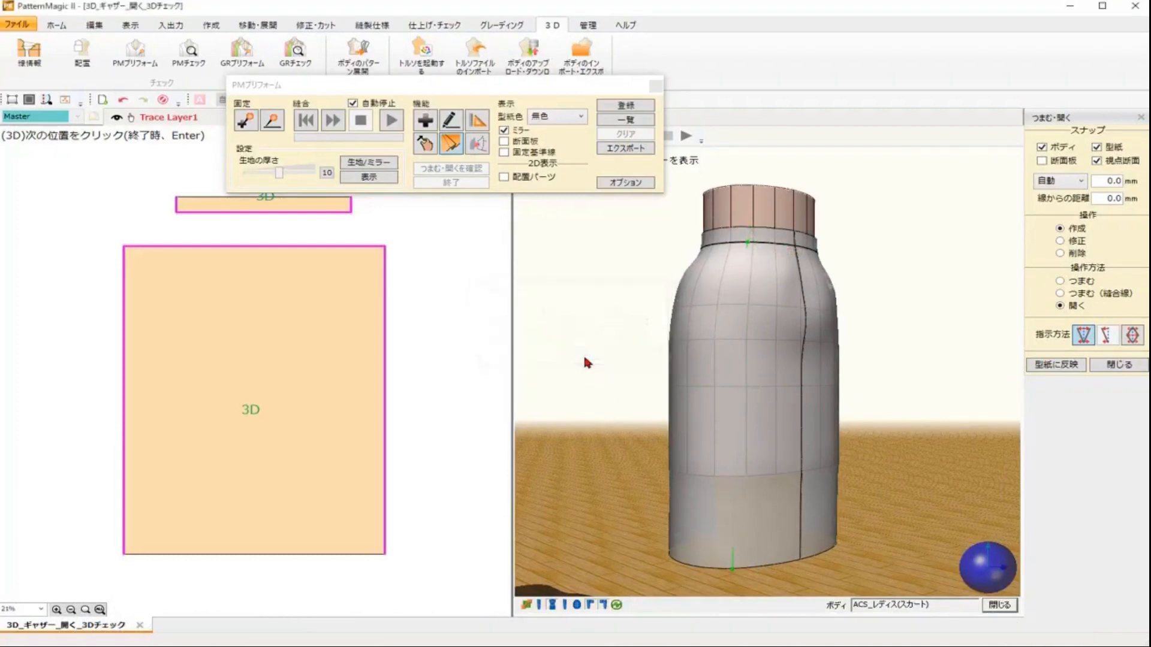
Step: Add a second opening line from hem to waist on the other side, opening 50 mm at the hem at 5°
left_click_drag(976, 581, 1014, 580)
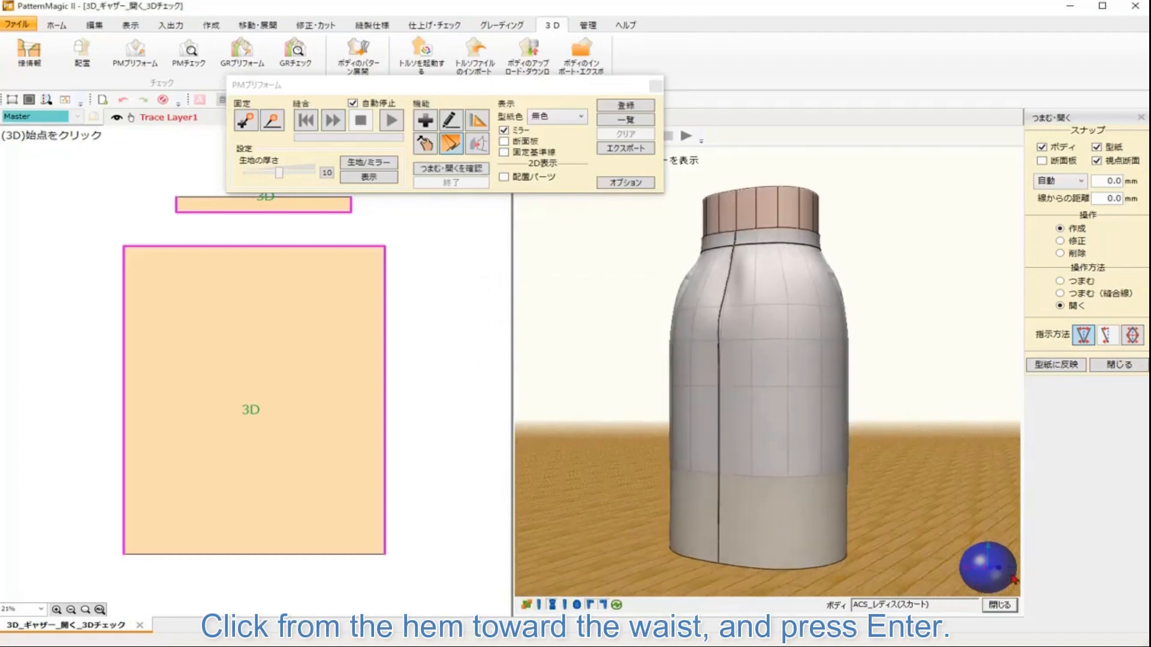
left_click(793, 563)
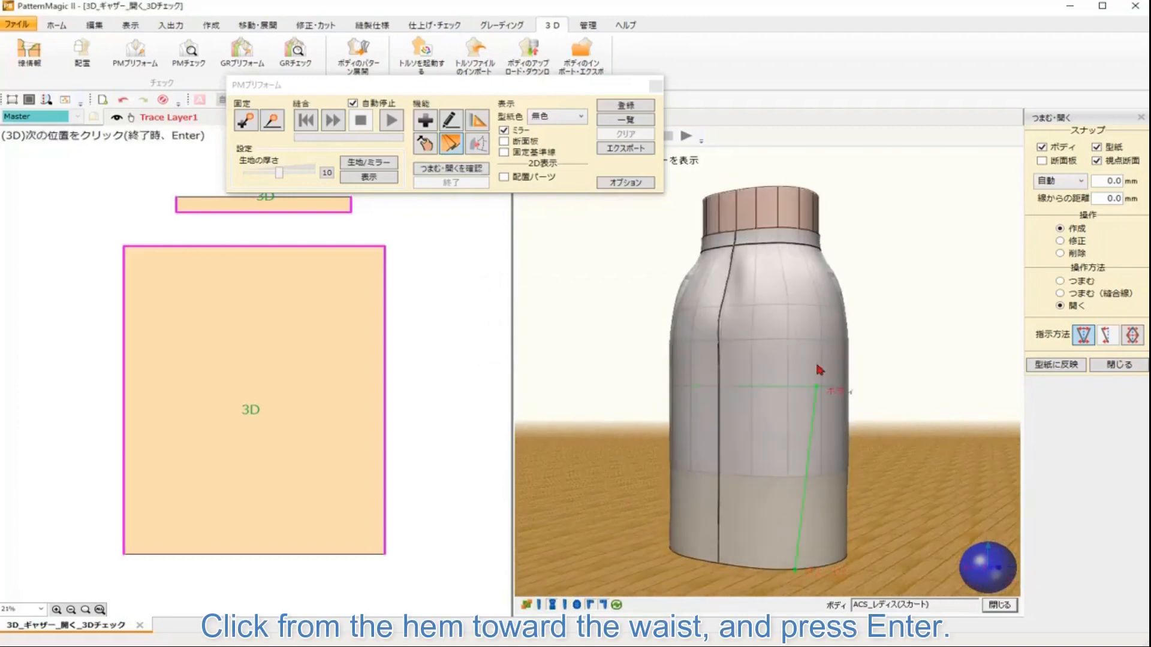
left_click(779, 243)
key("Return")
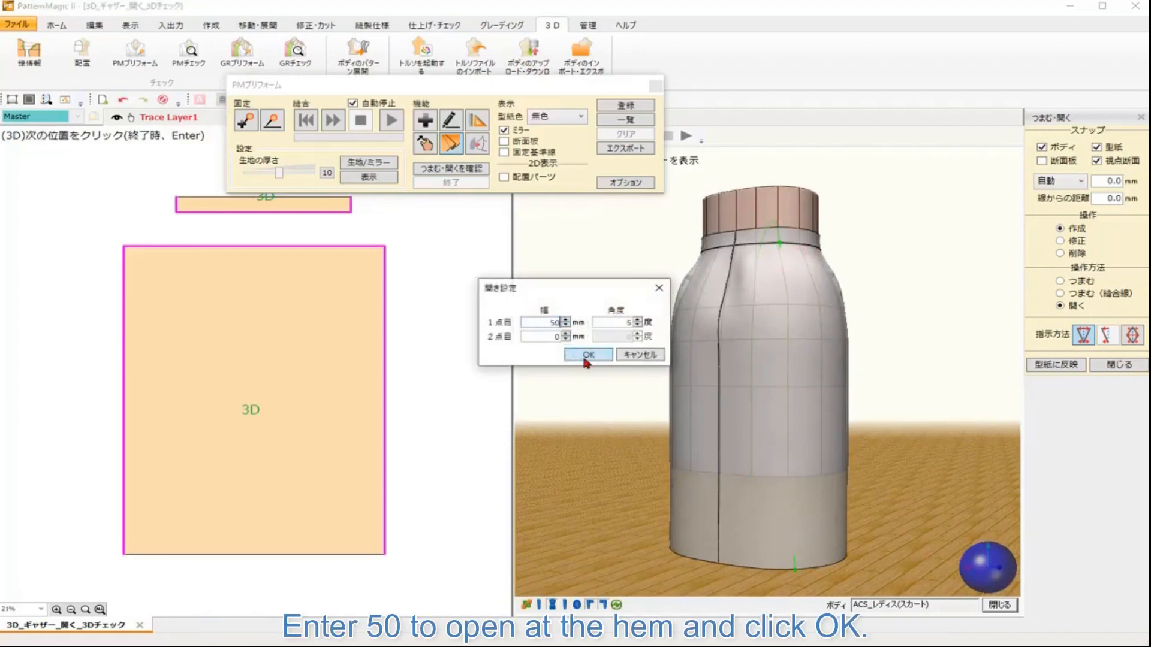
left_click(587, 356)
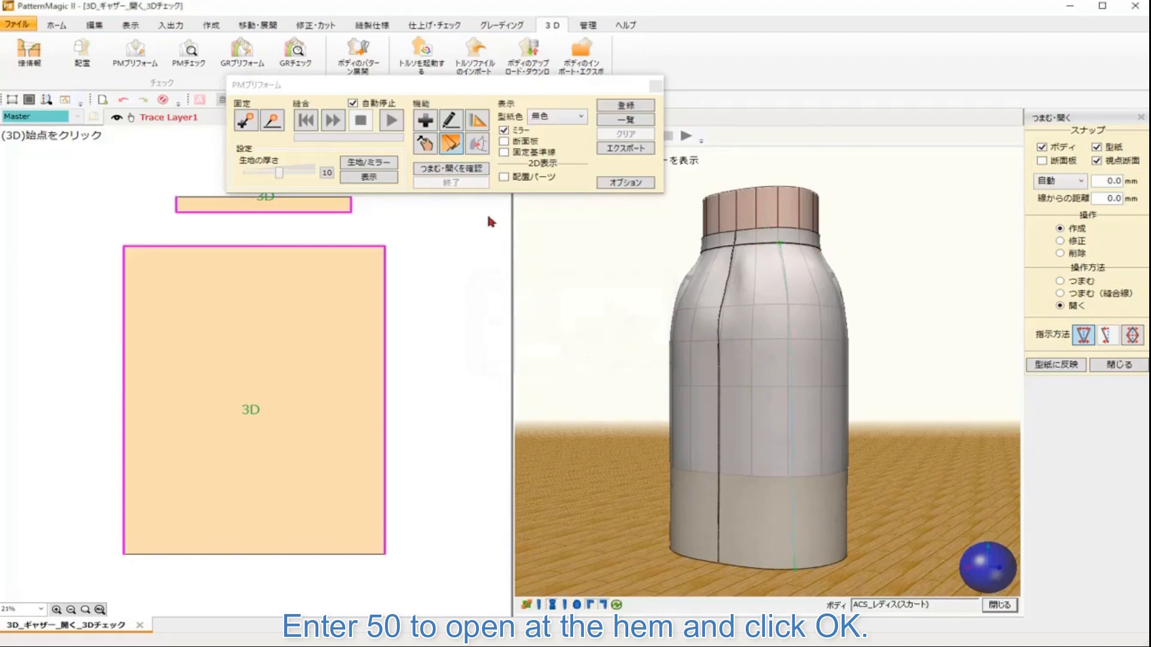
Step: Run the Pinch/Open check stitching simulation and dismiss the completion notice
left_click(464, 170)
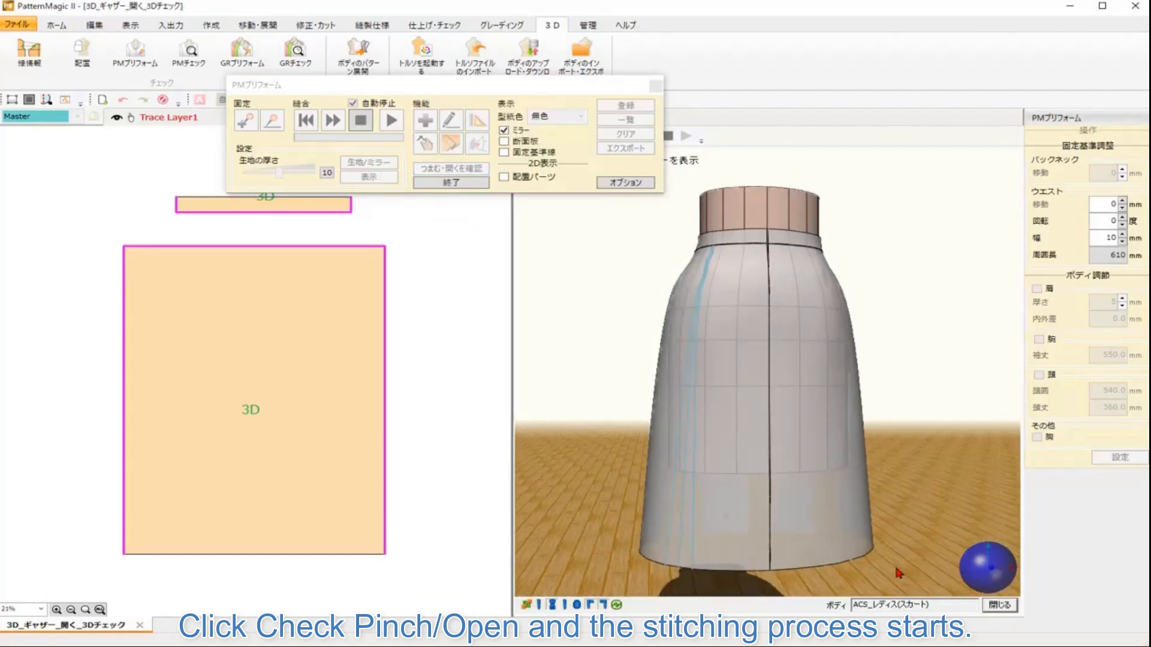
left_click_drag(898, 570, 949, 570)
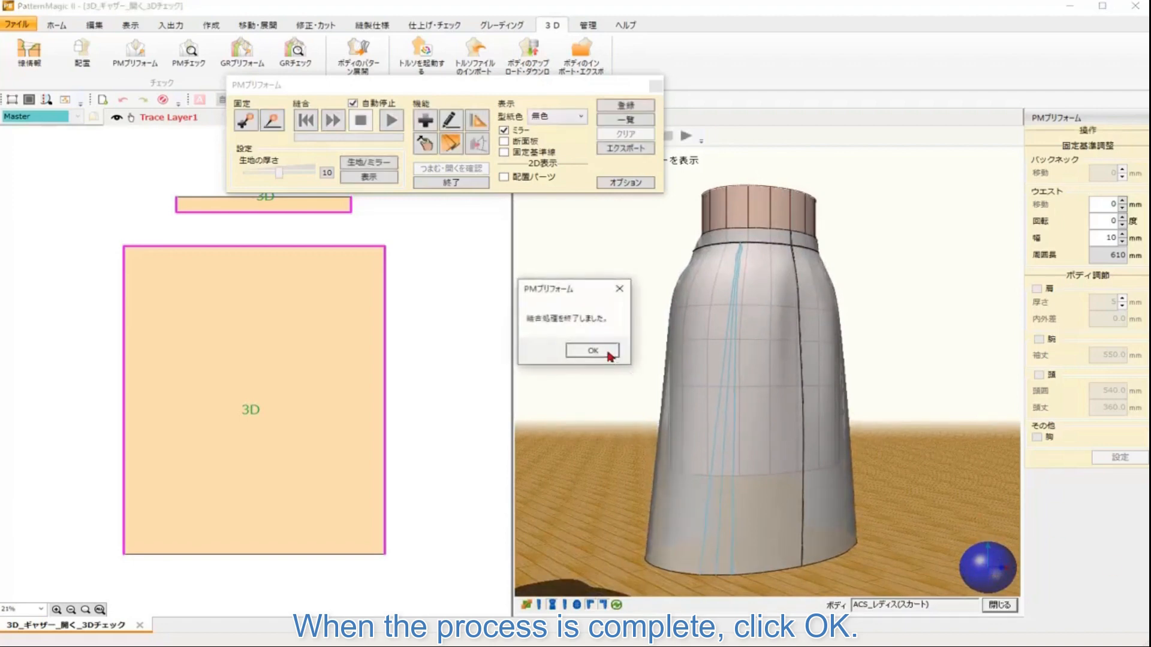
left_click(609, 355)
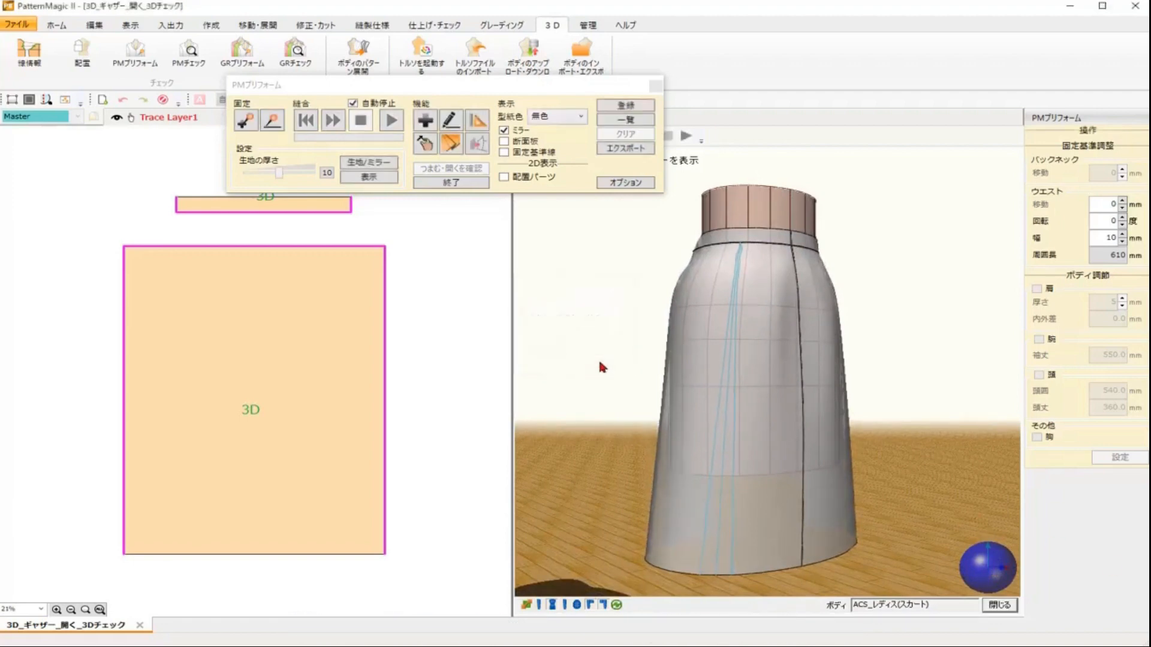
Step: Register the semi-flared result as 3D_ギャザー_開く_3Dチェック1 and end the pinch/open shape check
left_click(627, 108)
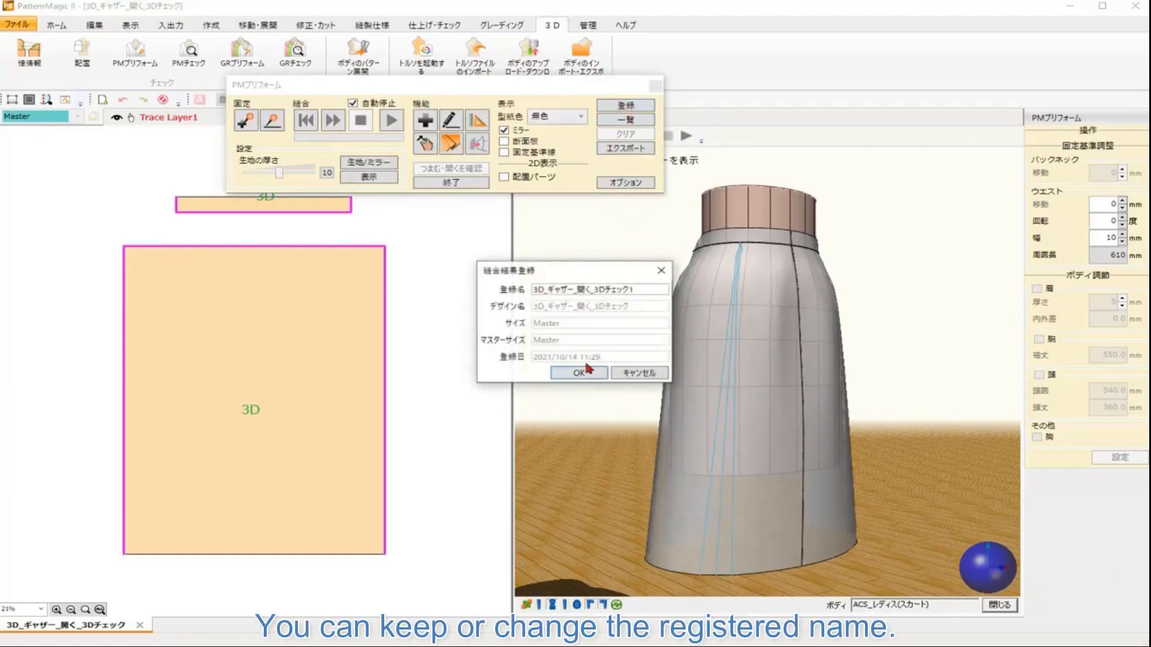
left_click(586, 370)
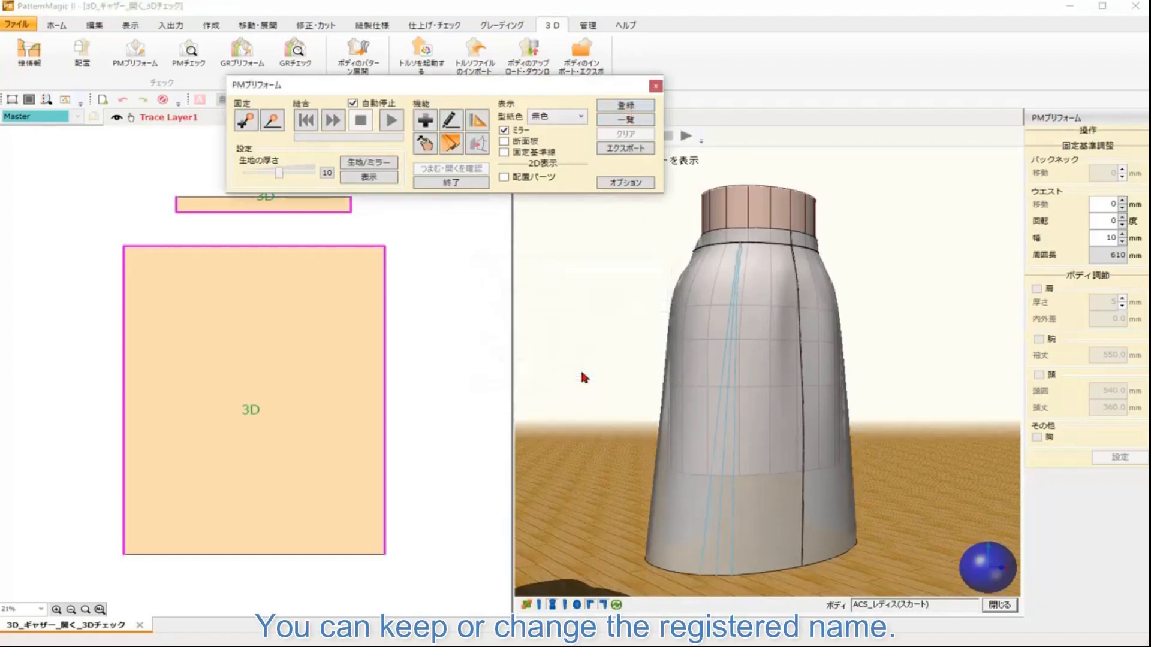
left_click(462, 182)
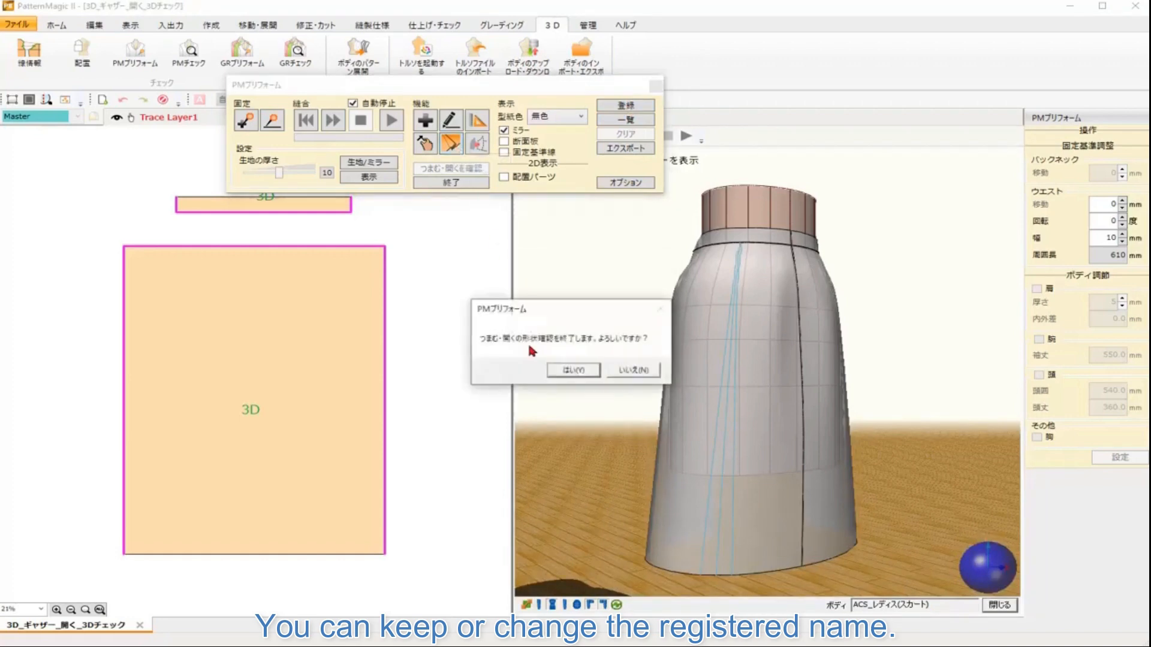
left_click(574, 371)
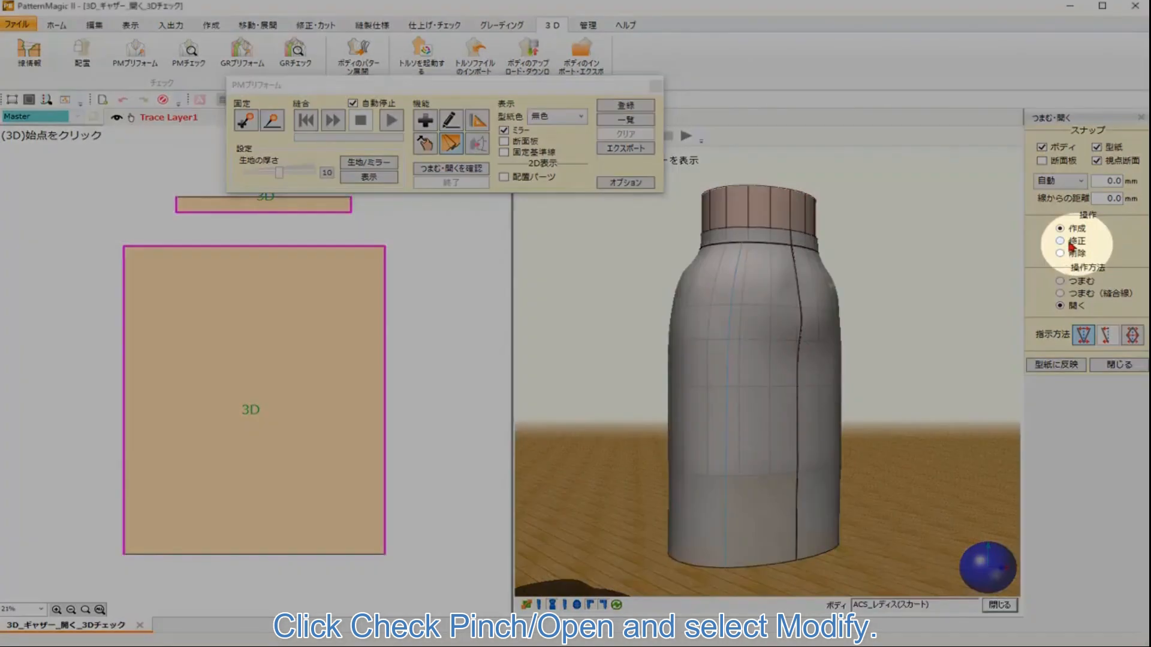
Step: Switch Pinch/Open to Modify and set the front opening line's hem width to 100 mm
left_click(1061, 241)
left_click(728, 477)
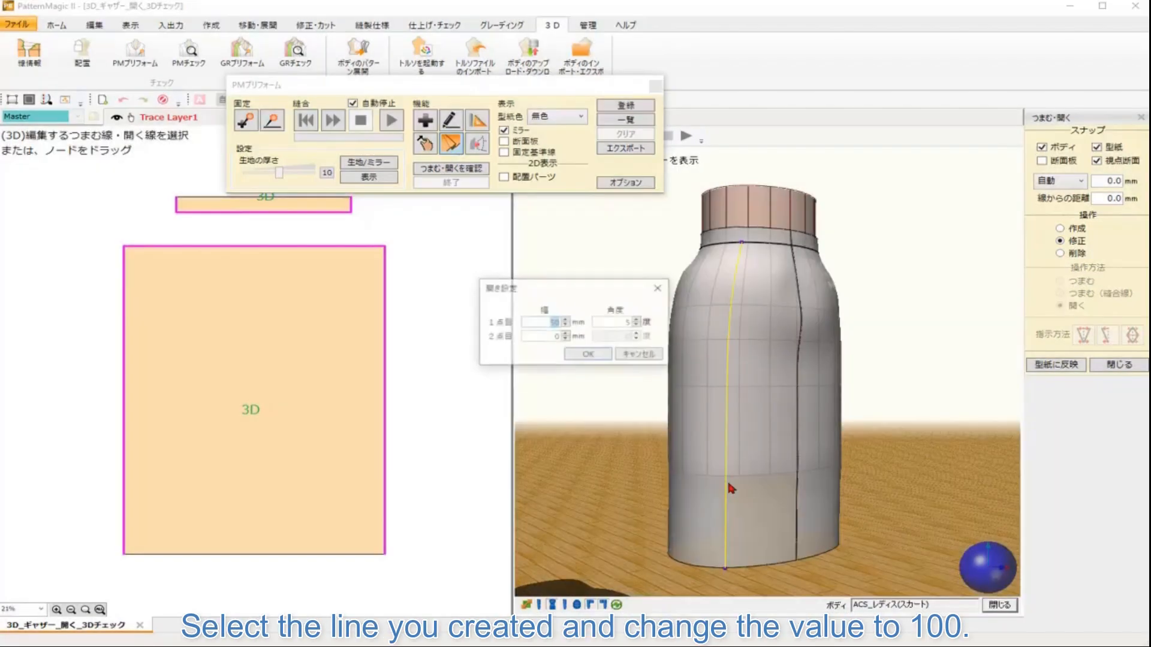
type("100")
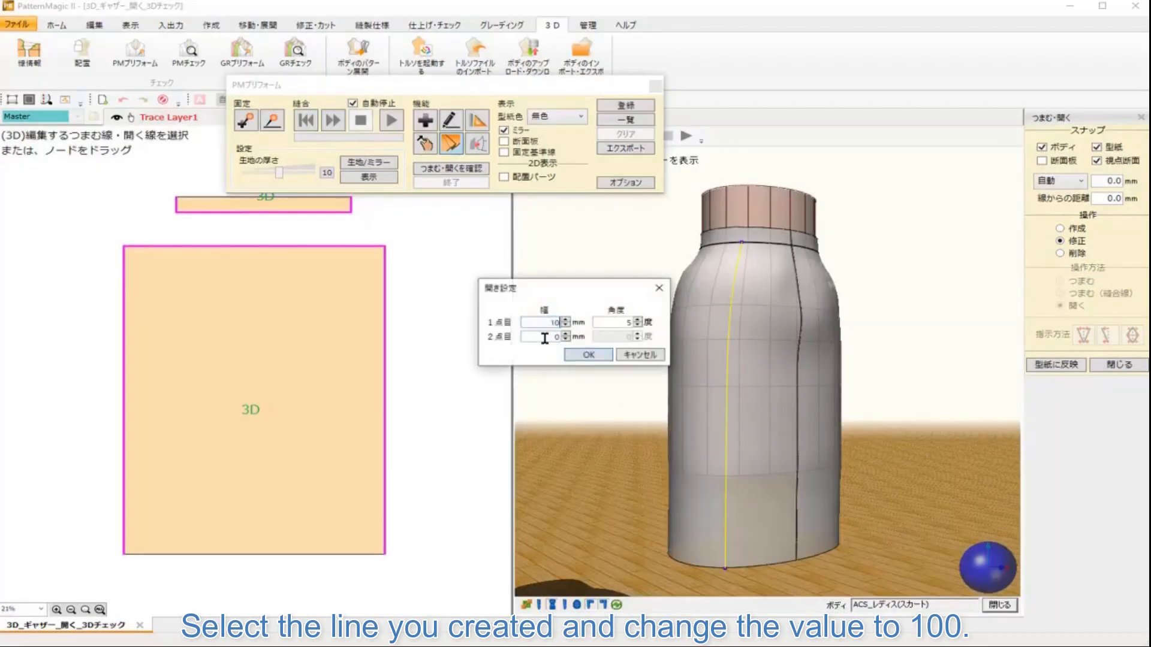
left_click(580, 356)
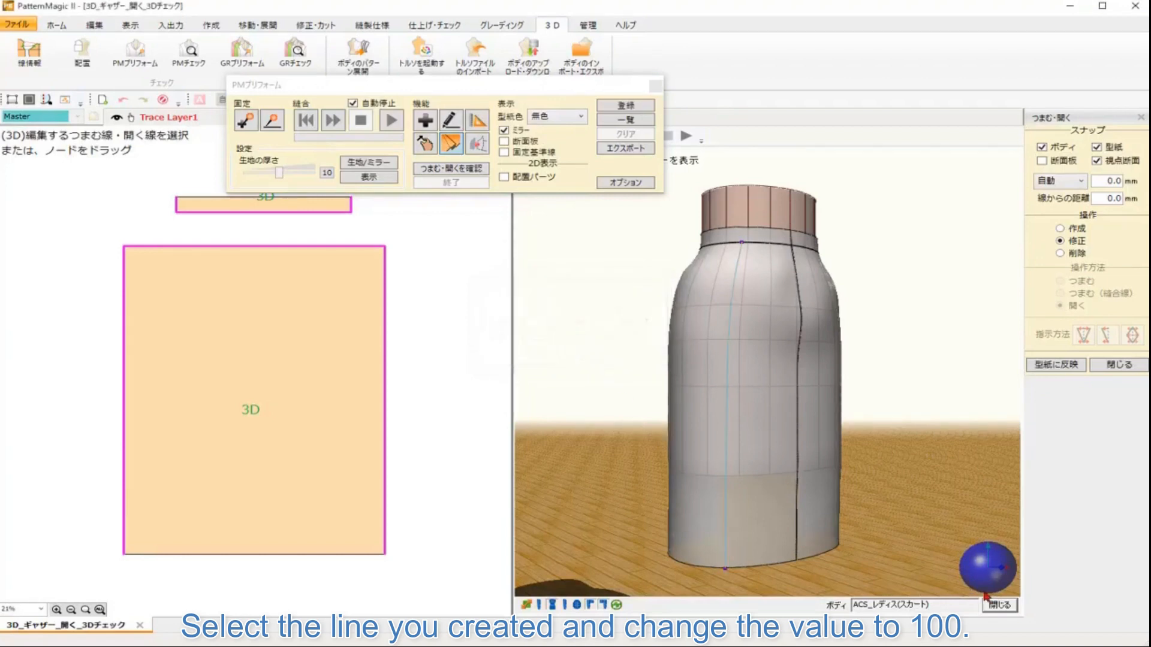
Step: Select the back opening line and apply its modified opening settings
mouse_move(995, 585)
left_mouse_down()
mouse_move(983, 585)
mouse_move(1010, 585)
mouse_move(995, 582)
left_mouse_up()
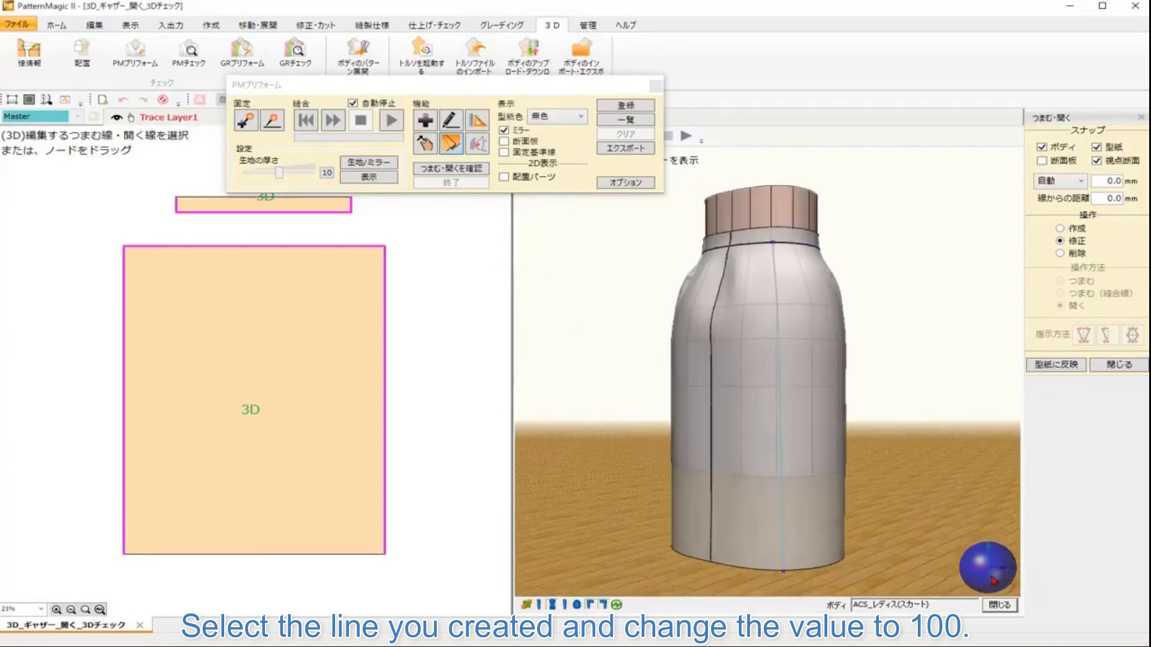
left_click(784, 525)
left_click(787, 520)
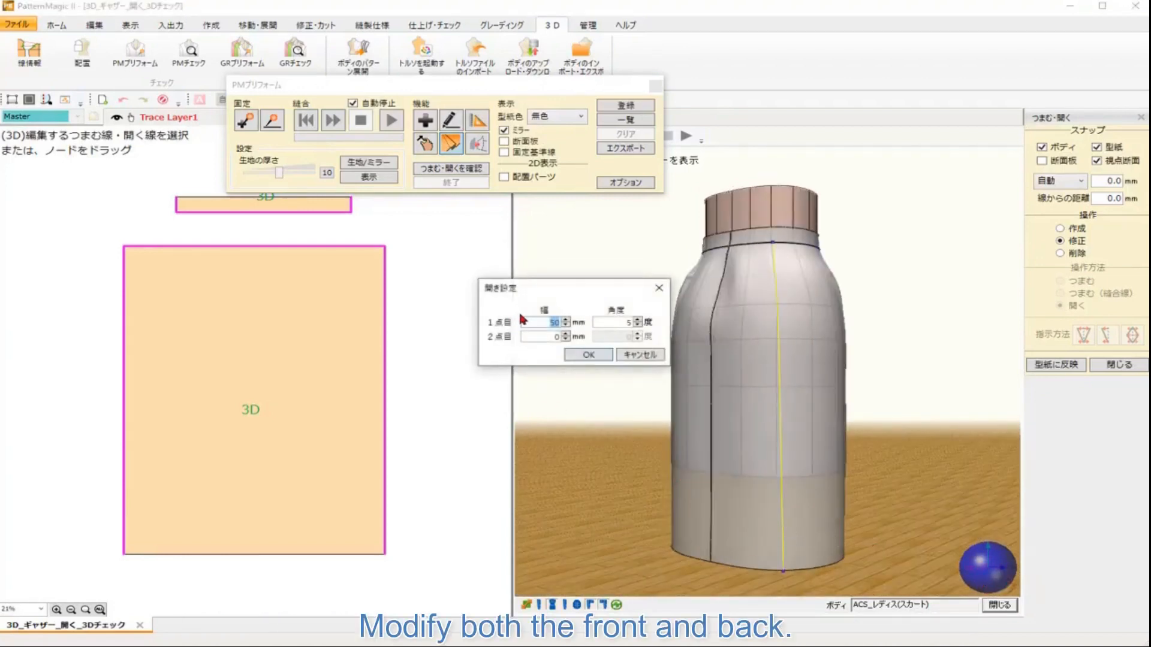
left_click(586, 357)
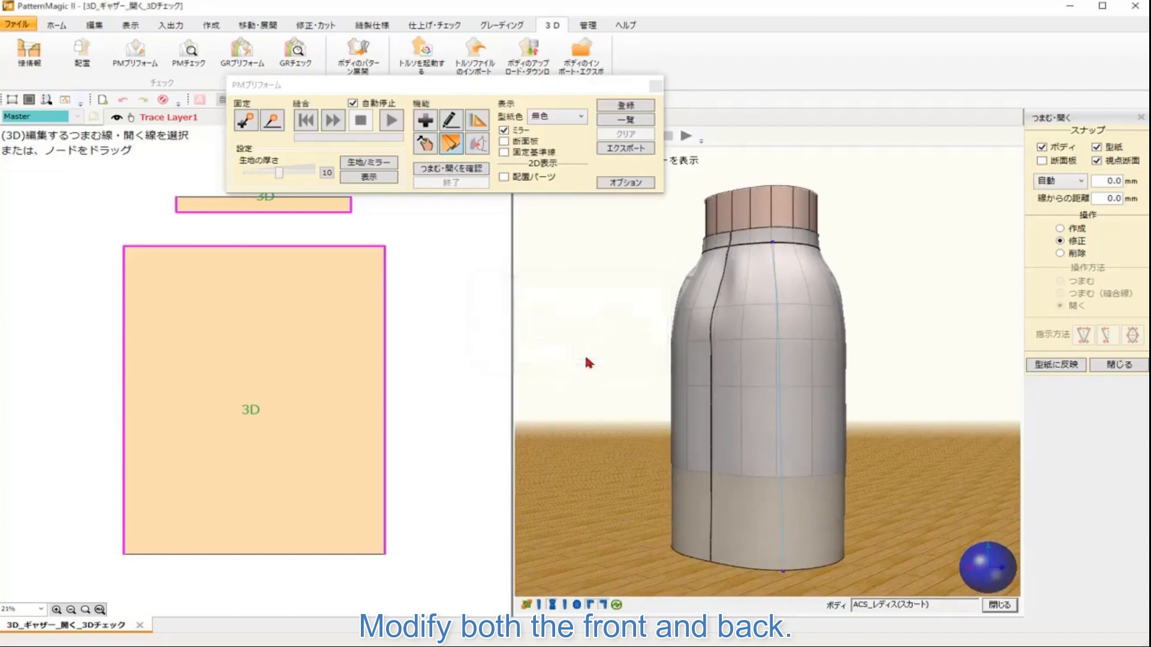
Step: Rerun the Pinch/Open check simulation and register the flared result as 3D_ギャザー_開く_3Dチェック2
left_click(476, 169)
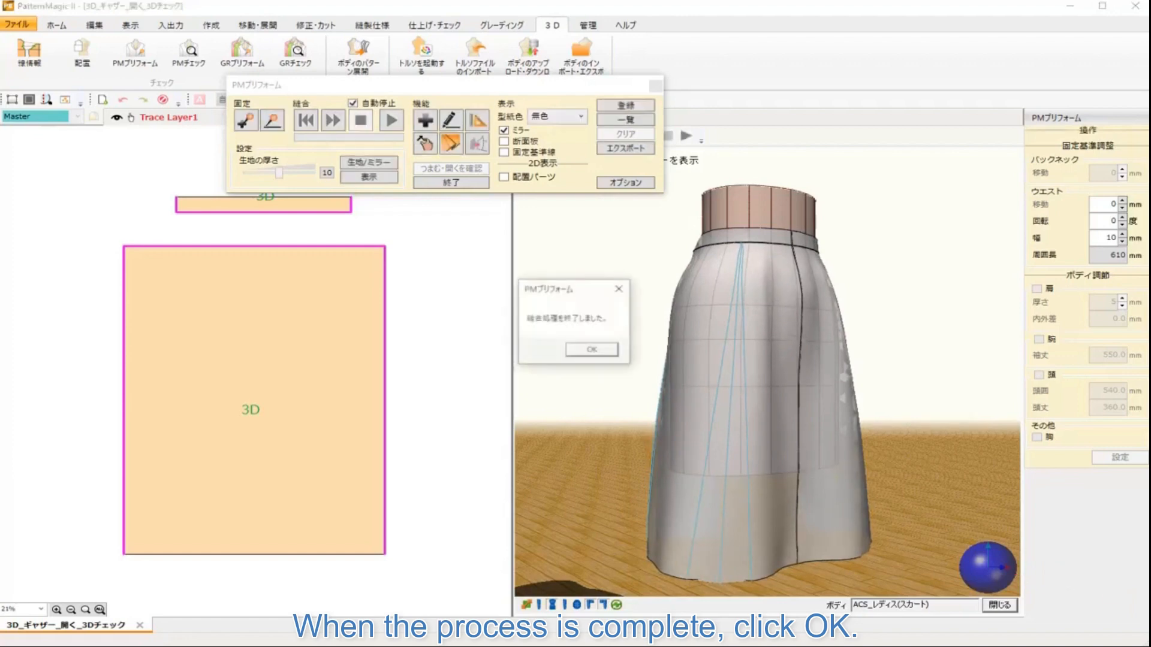
left_click(586, 350)
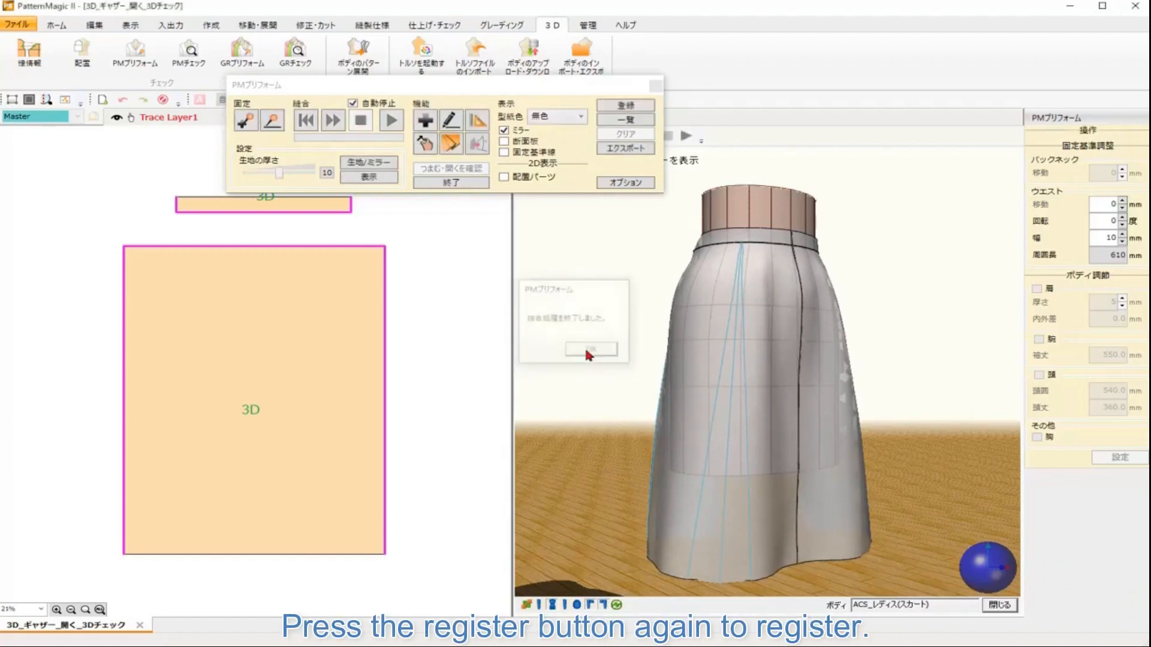
left_click(627, 107)
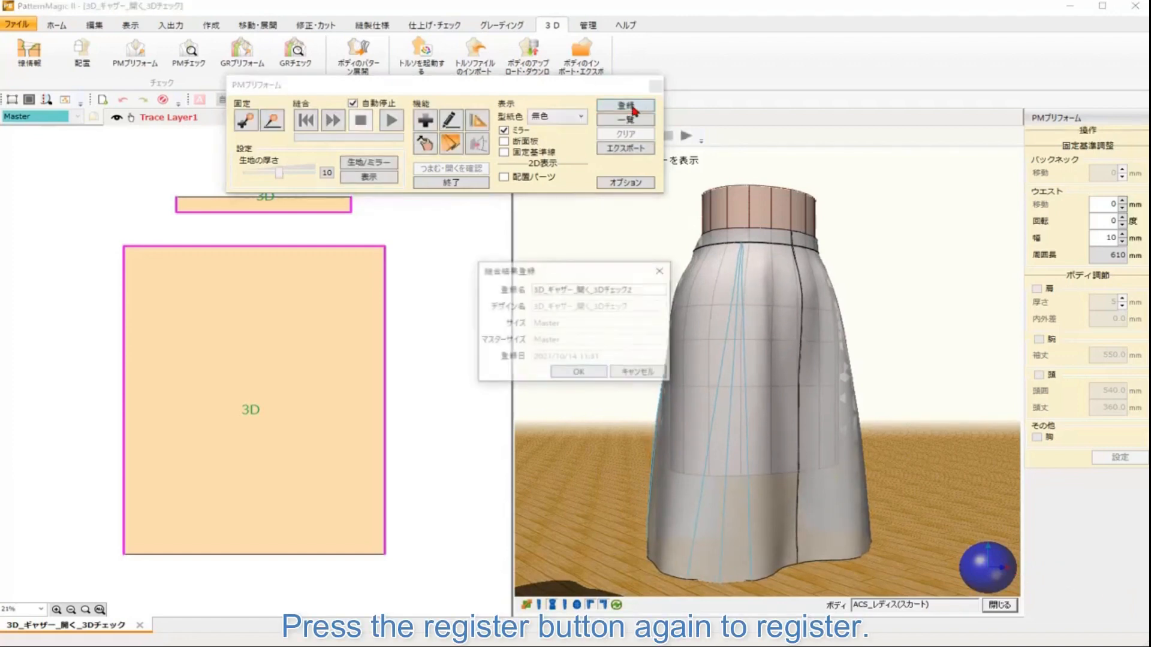
left_click(594, 371)
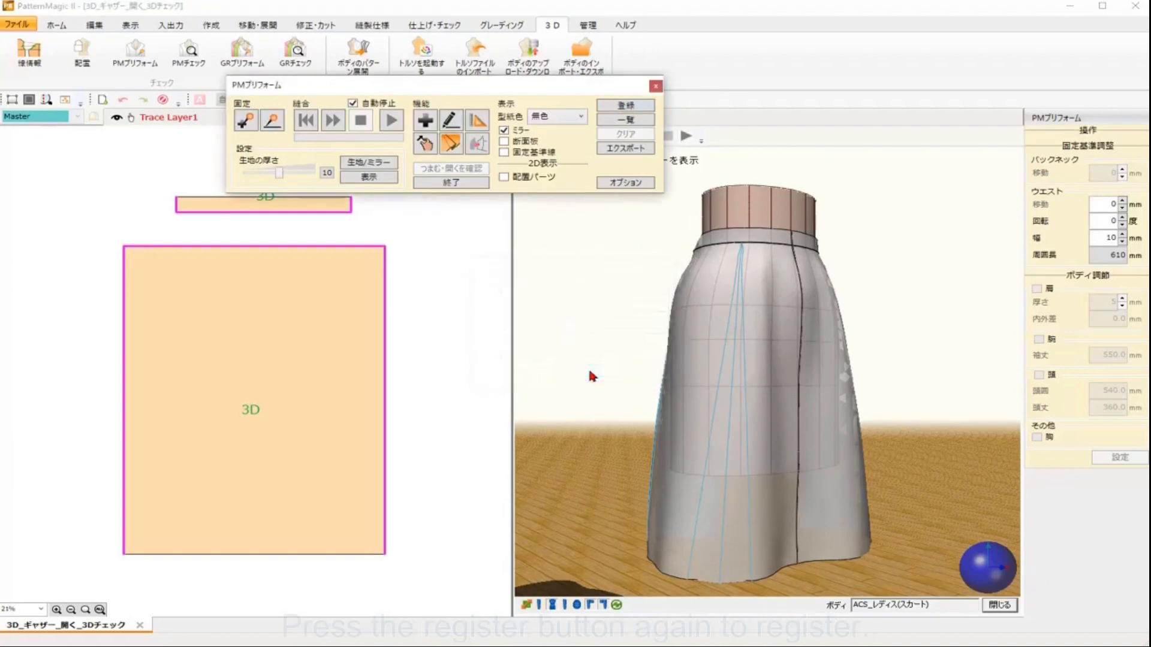
Step: Open the registered results list and preview each registered skirt variation before closing it
left_click(628, 120)
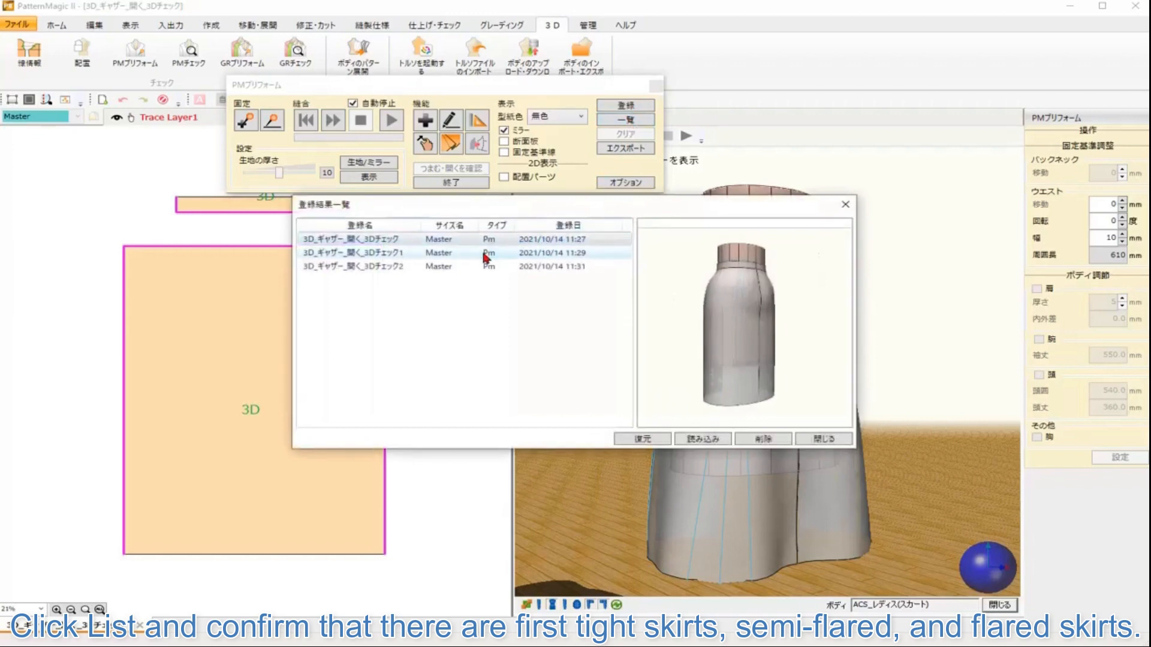
left_click(485, 255)
left_click(478, 266)
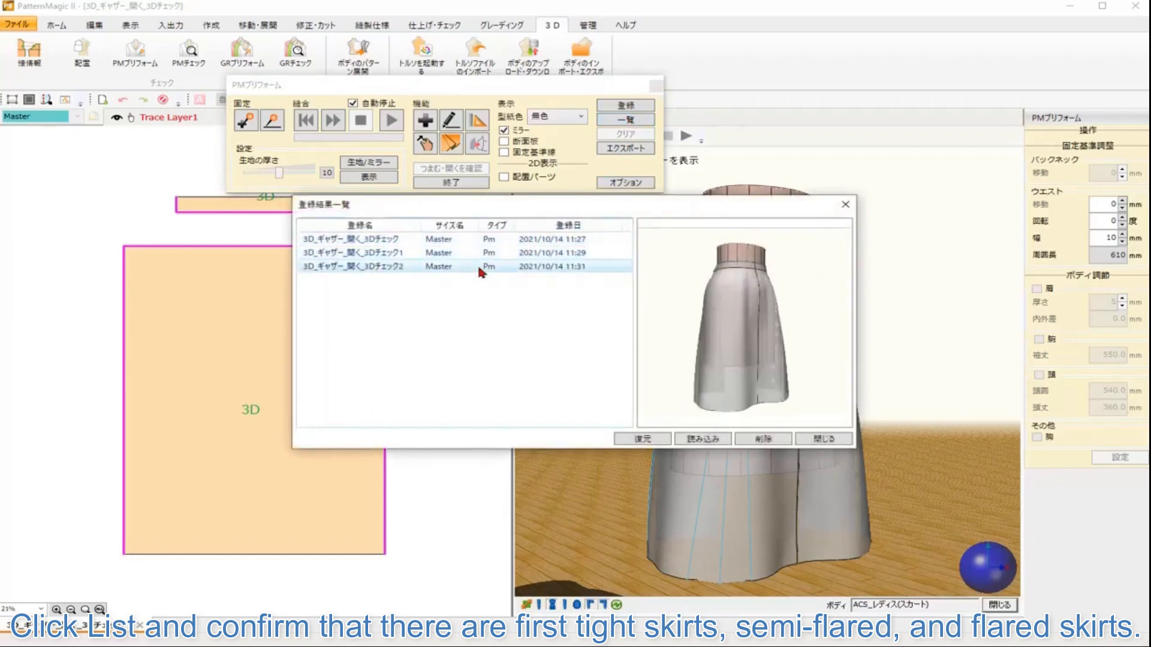
left_click(467, 238)
left_click(470, 253)
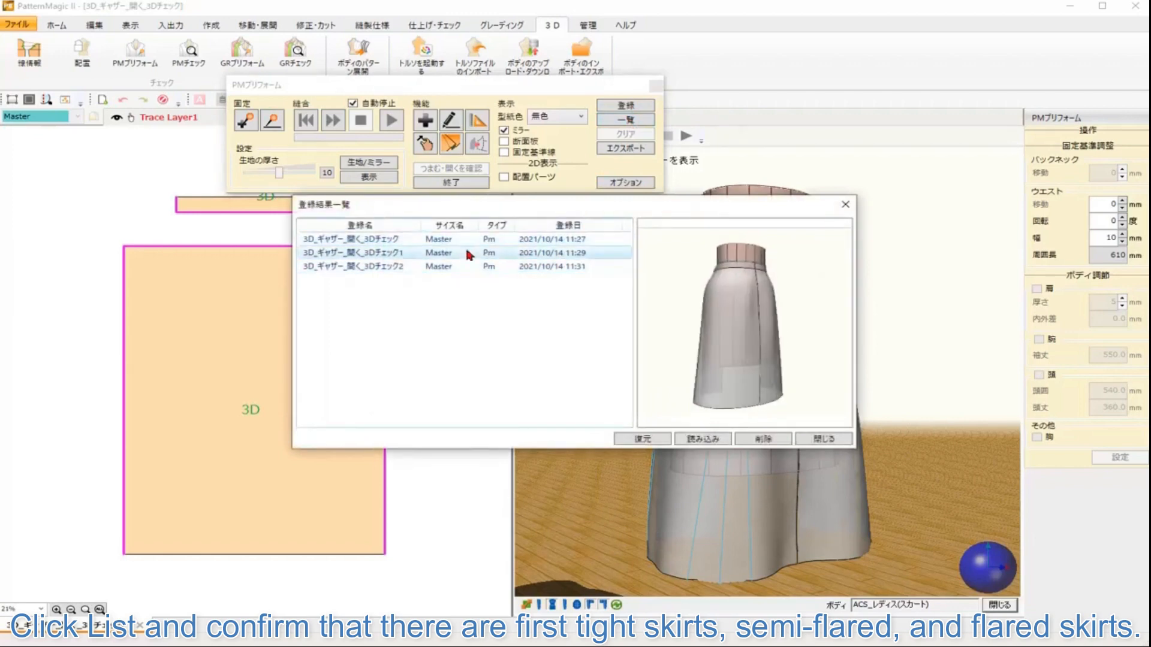
left_click(464, 262)
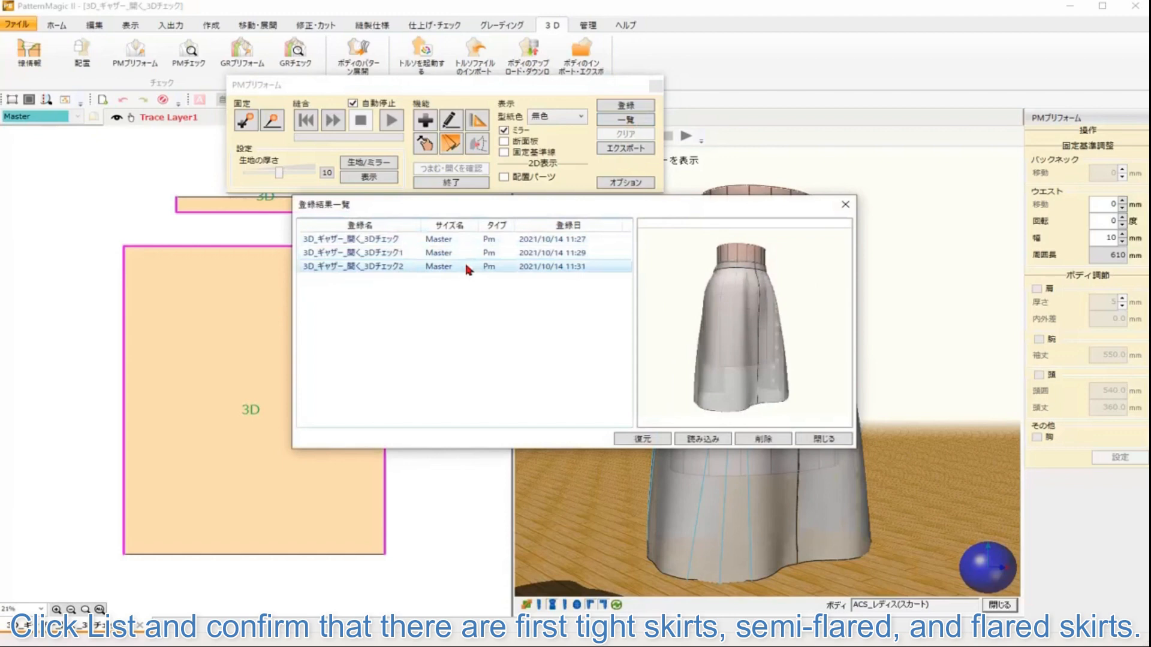
left_click(826, 441)
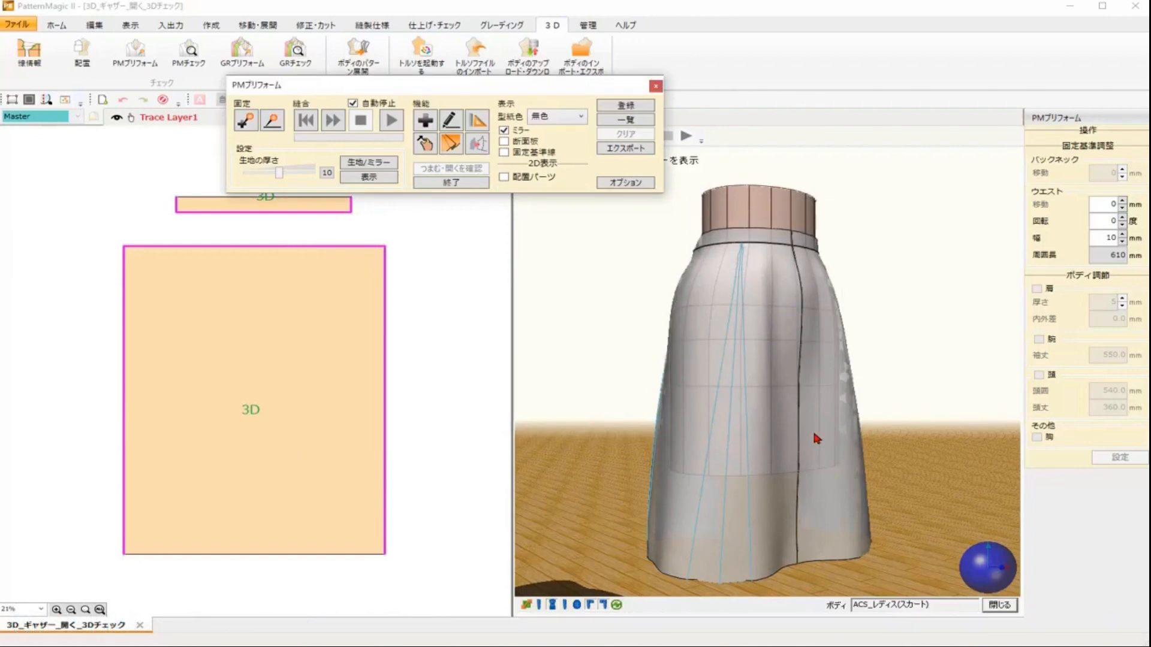
Step: Exit the simulation and apply the Pinch/Open settings to the pattern
left_click(465, 182)
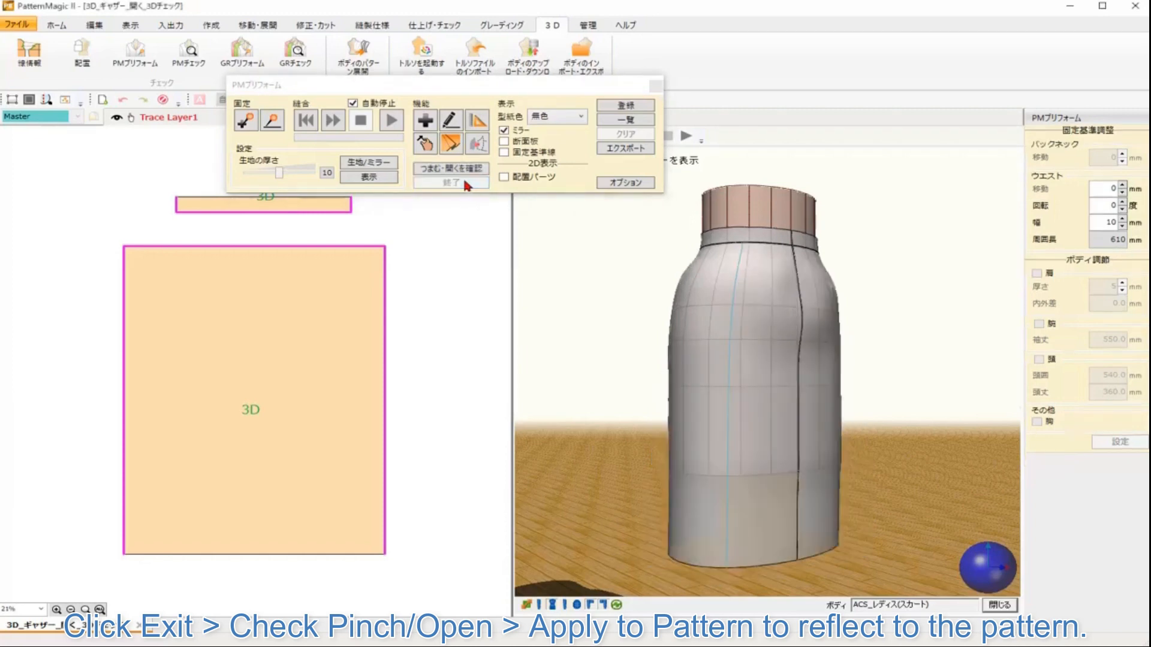
left_click(450, 144)
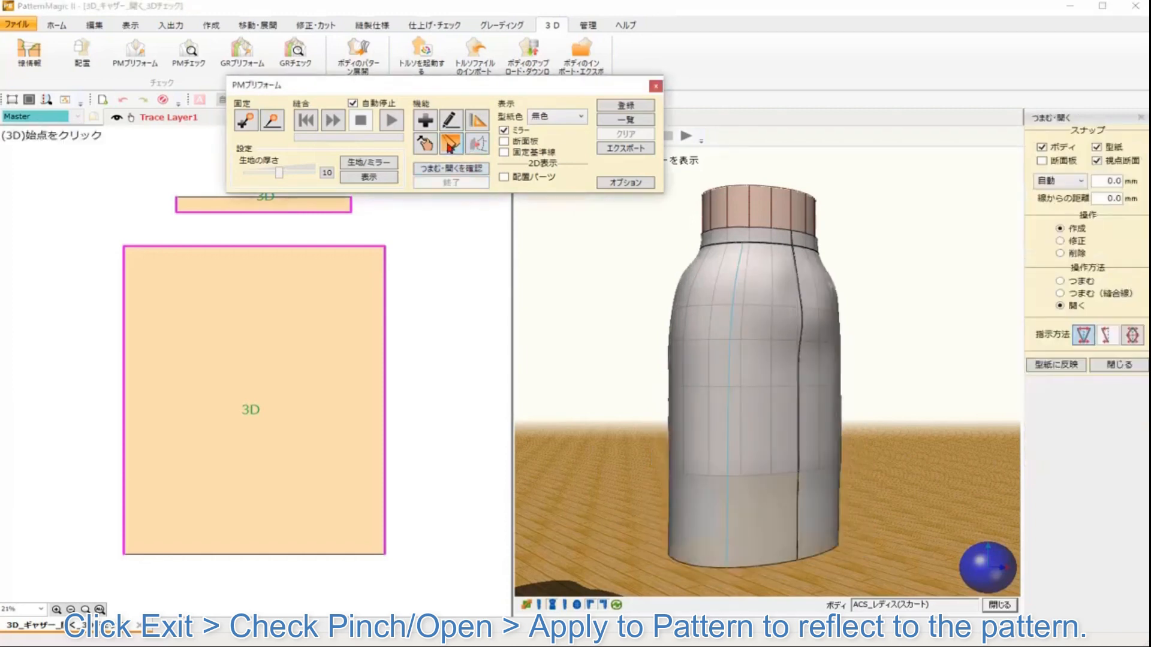
left_click(1050, 365)
Step: Zoom and pan around the skirt pattern's hem to examine the applied opening lines
scroll(355, 457, "up", 5)
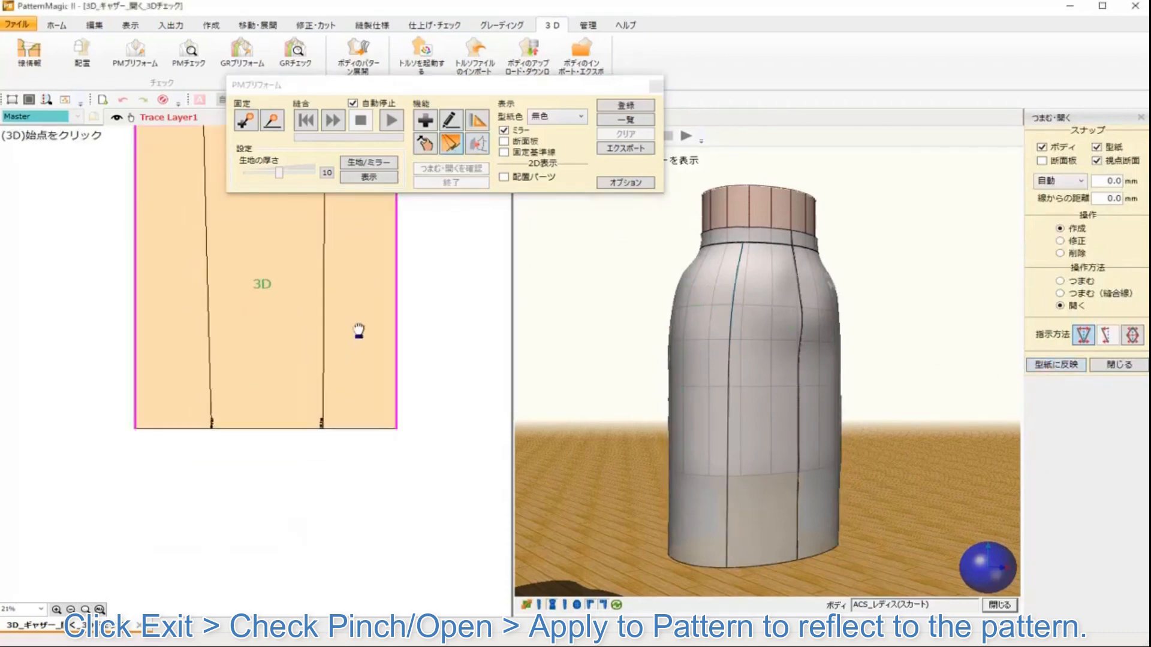
scroll(290, 299, "up", 5)
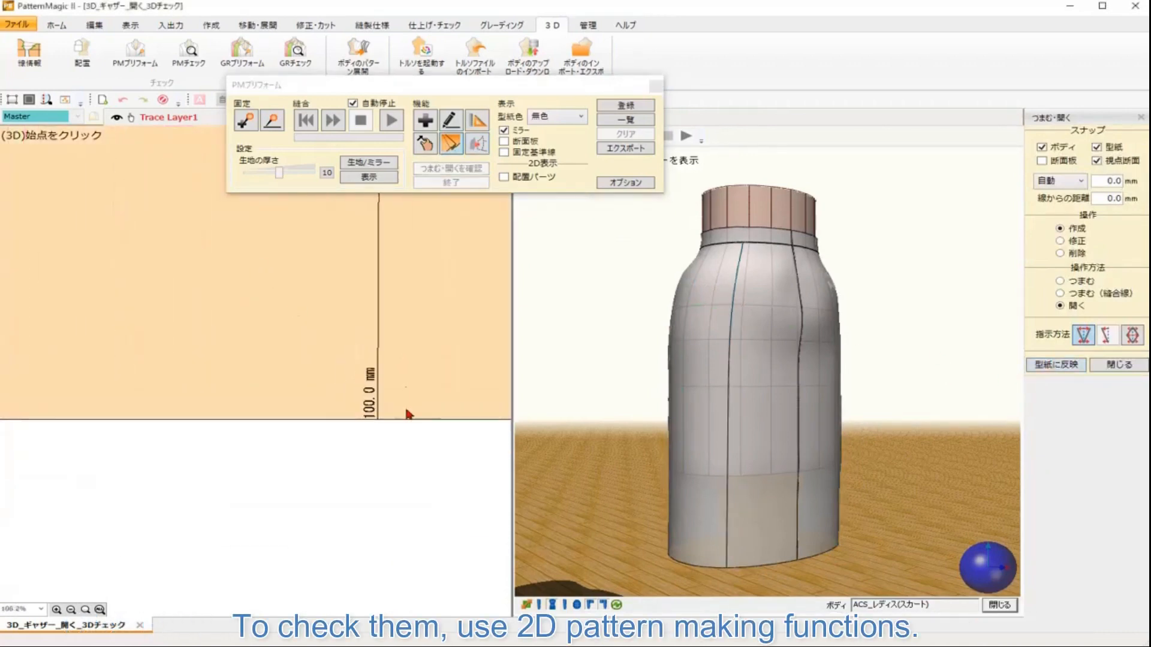
left_click_drag(394, 436, 437, 380)
left_click_drag(264, 448, 486, 478)
left_click_drag(175, 442, 268, 468)
scroll(315, 421, "down", 1)
scroll(324, 409, "down", 8)
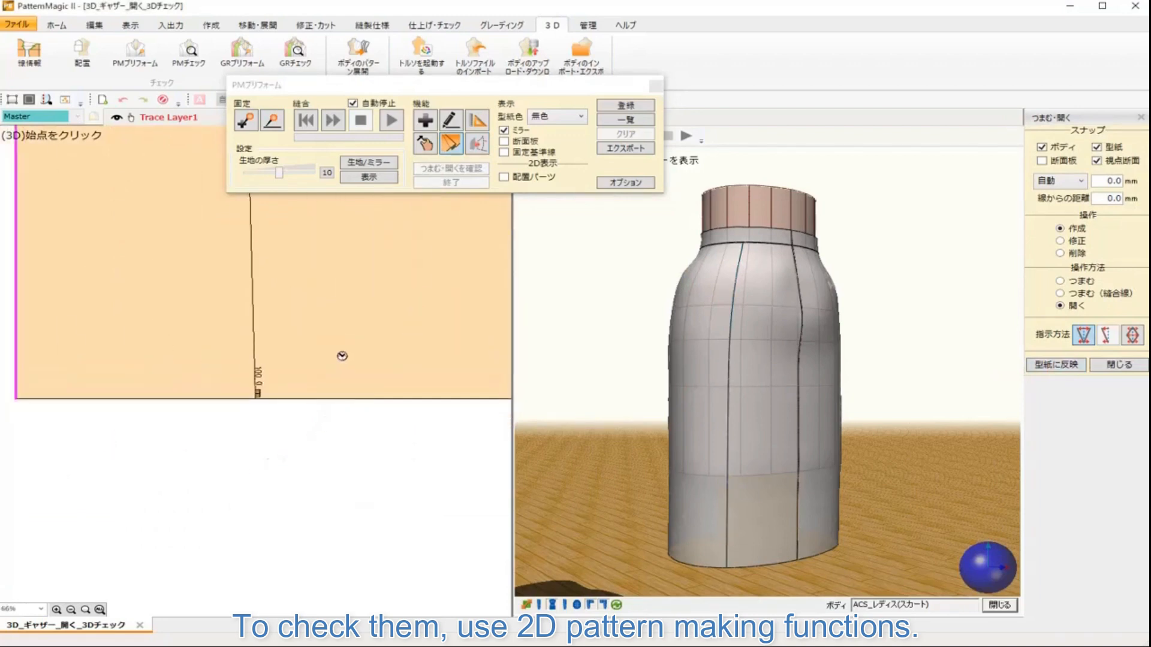
left_click_drag(354, 315, 322, 449)
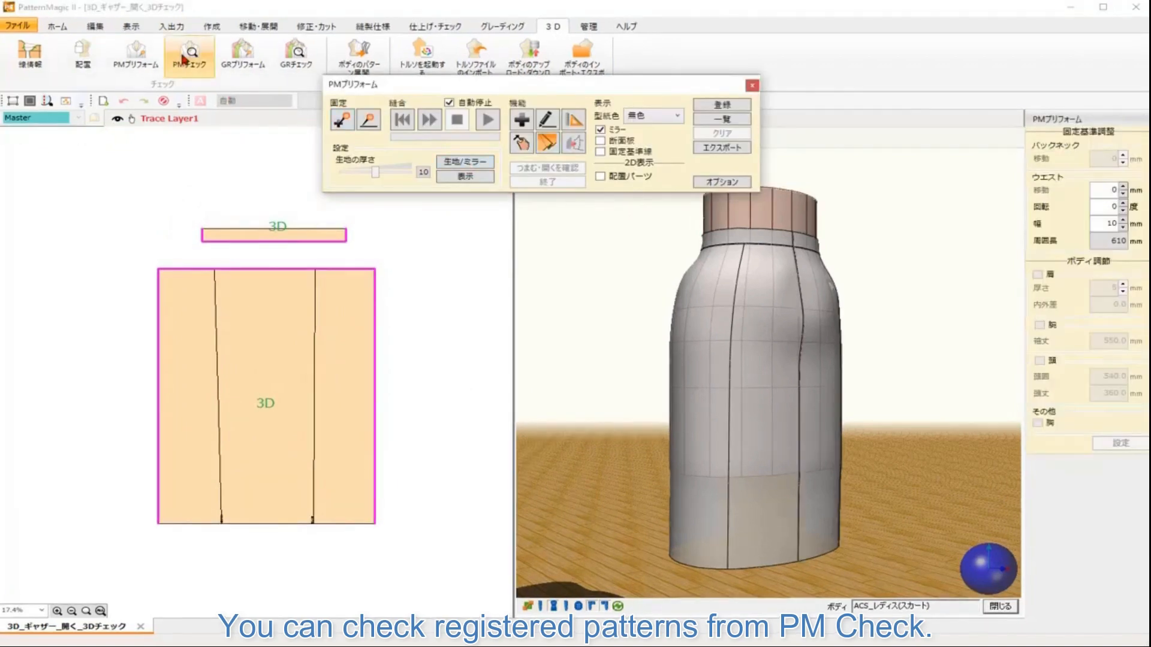
Step: Open PM Check and load all three registered skirt results
left_click(182, 60)
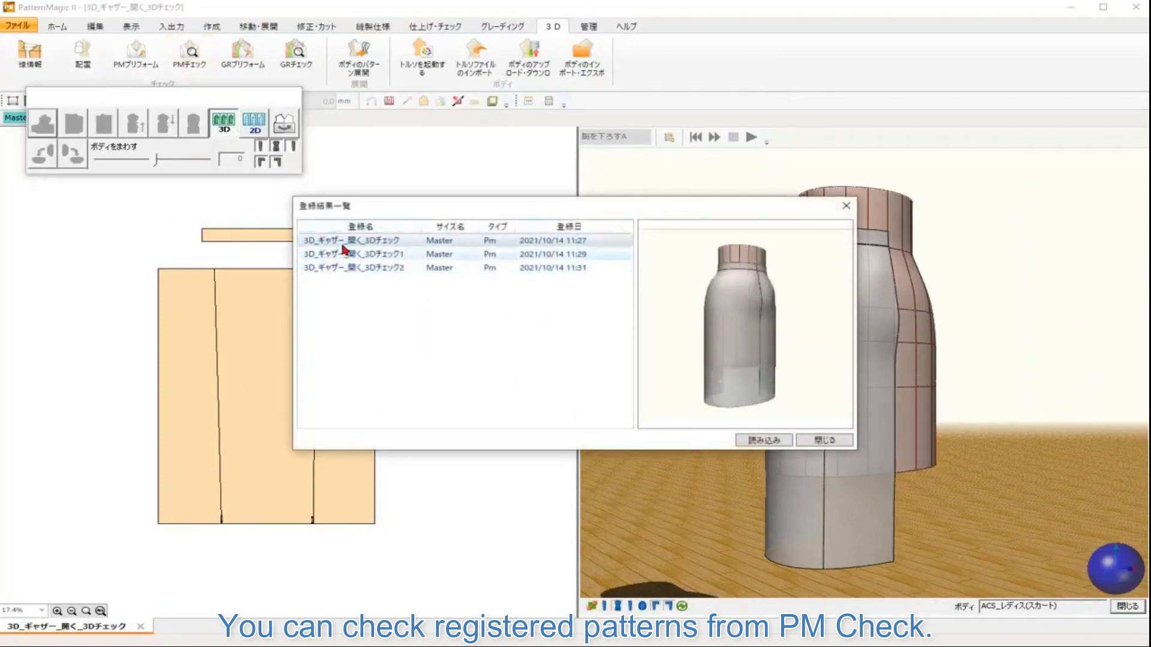
left_click(339, 267, "shift")
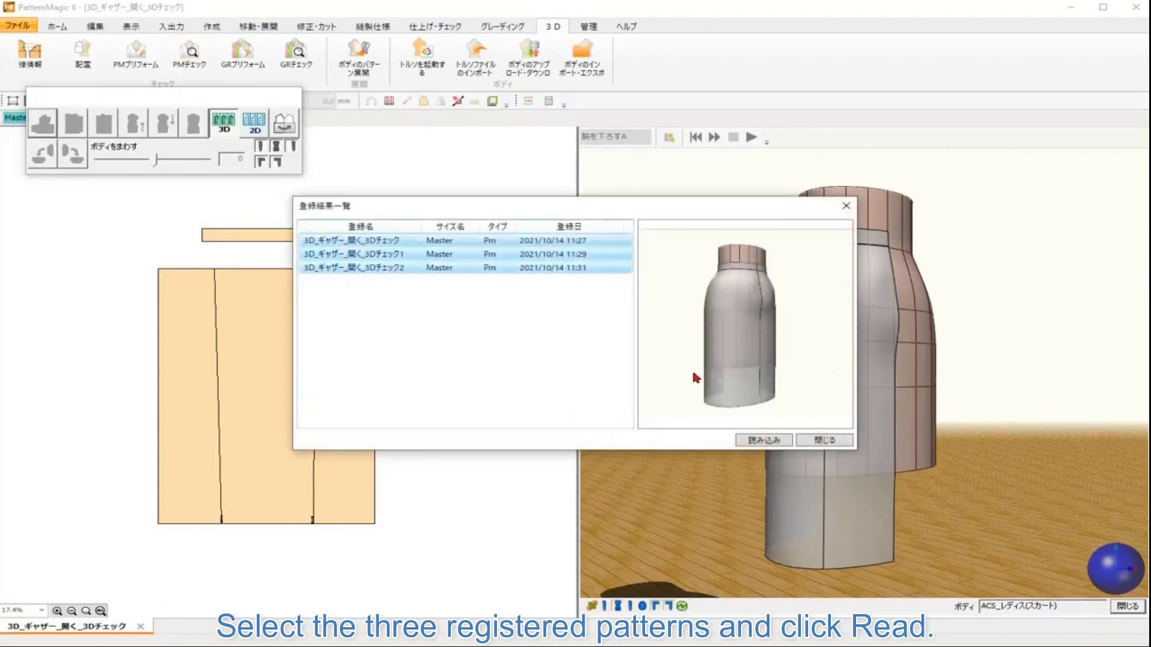
left_click(765, 442)
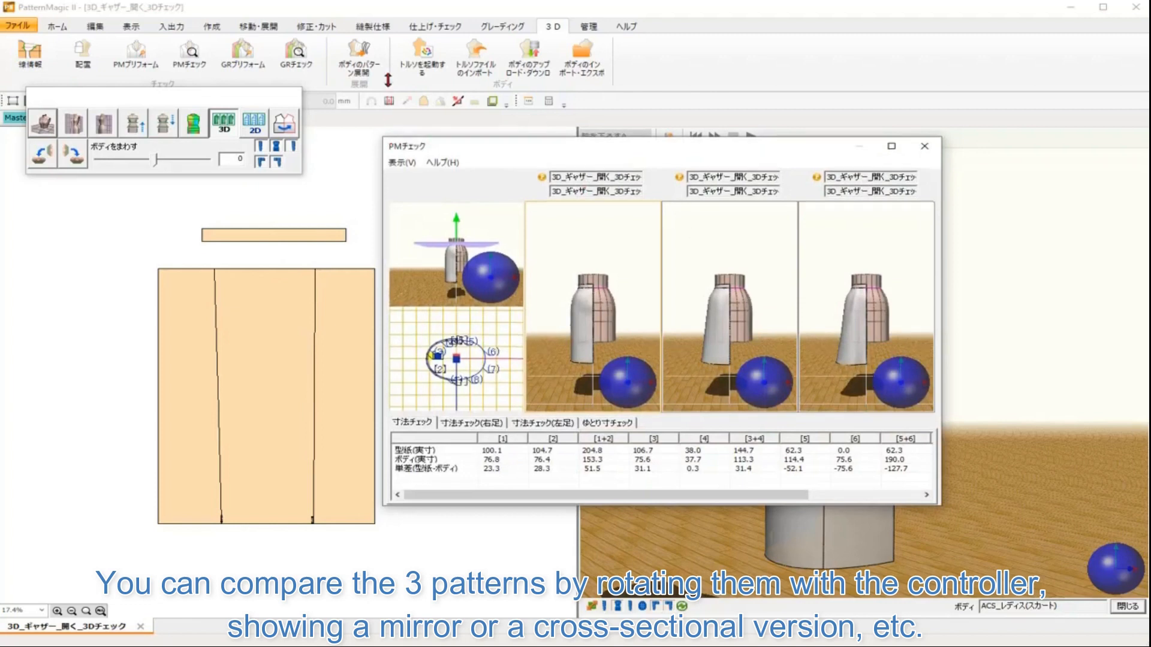
Step: Enlarge the PM Check window, then rotate the three skirts with mirror display to compare them
left_click_drag(403, 139, 402, 54)
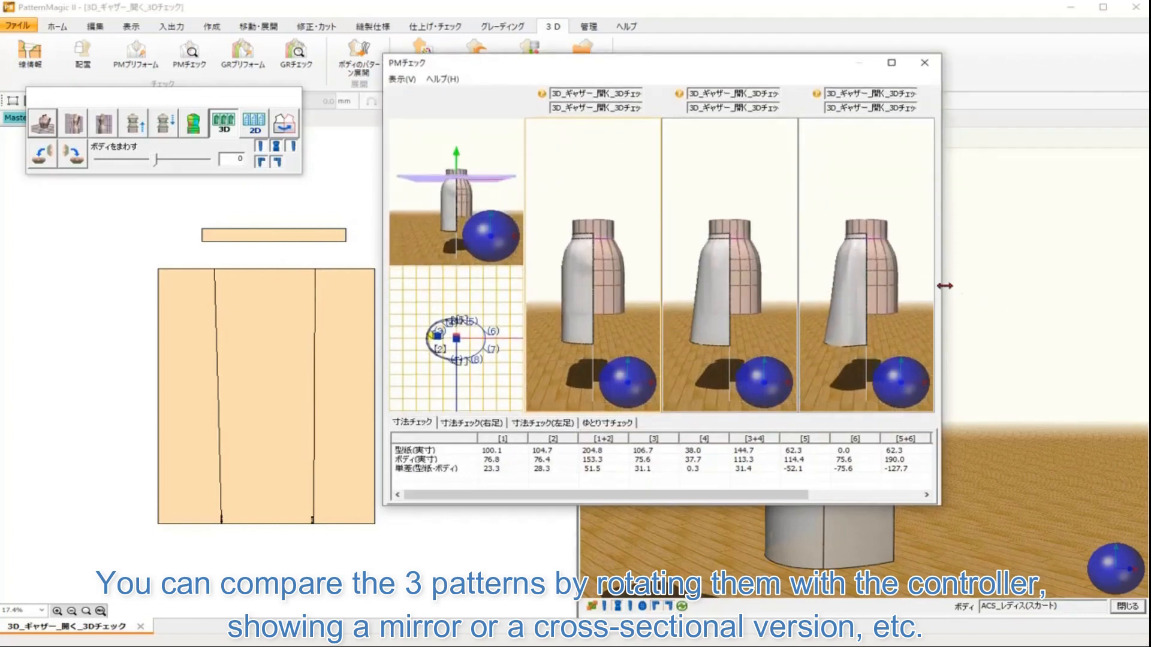
left_click_drag(944, 286, 1115, 286)
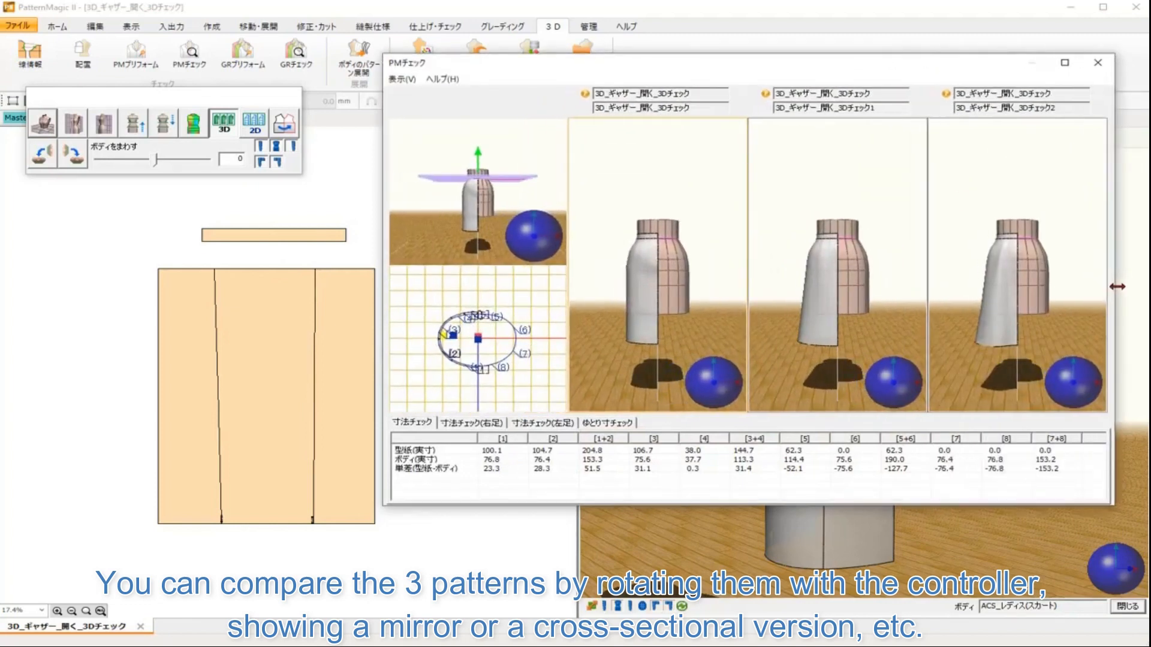
left_click_drag(838, 70, 766, 74)
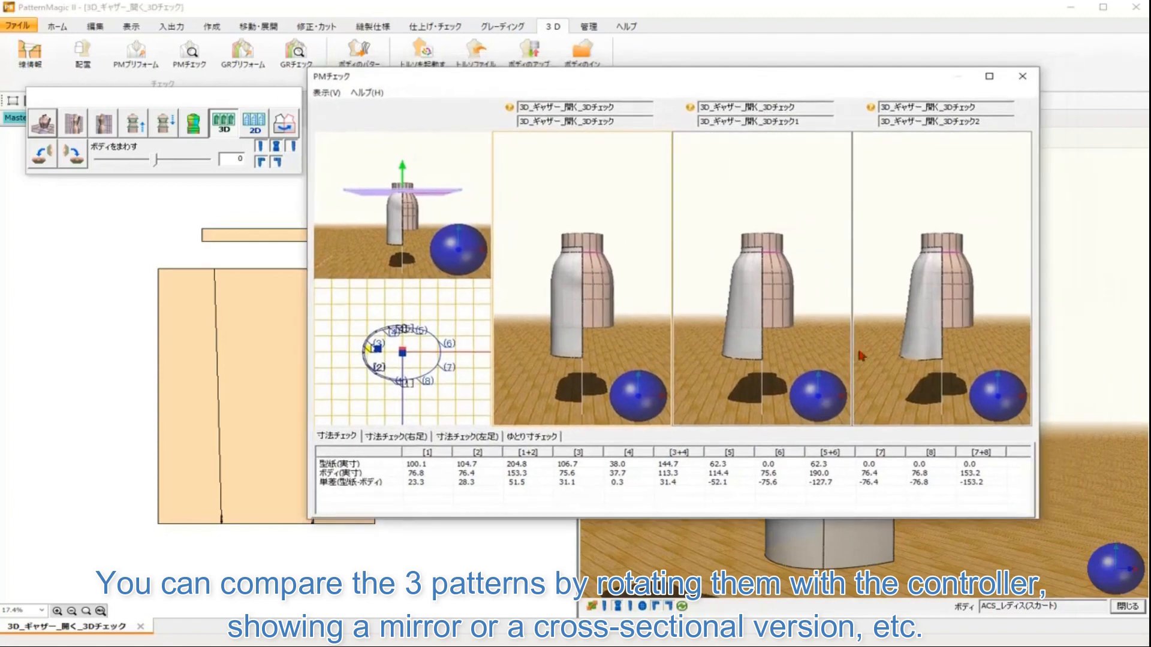
mouse_move(453, 258)
left_mouse_down()
mouse_move(462, 262)
mouse_move(441, 256)
left_mouse_up()
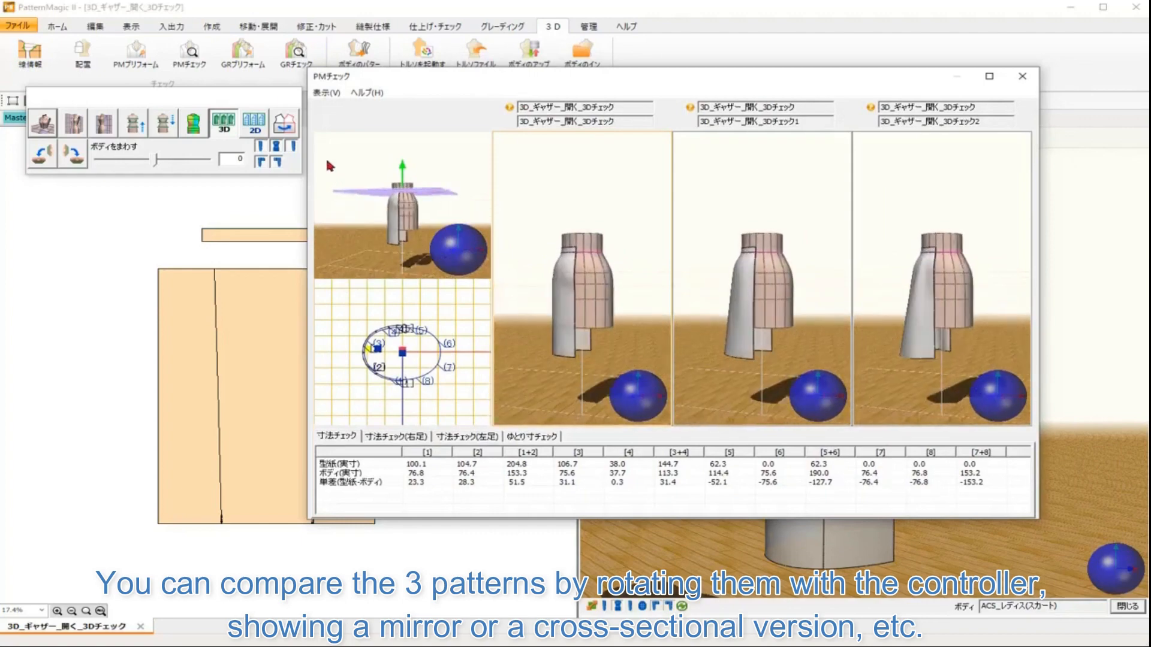
left_click(285, 123)
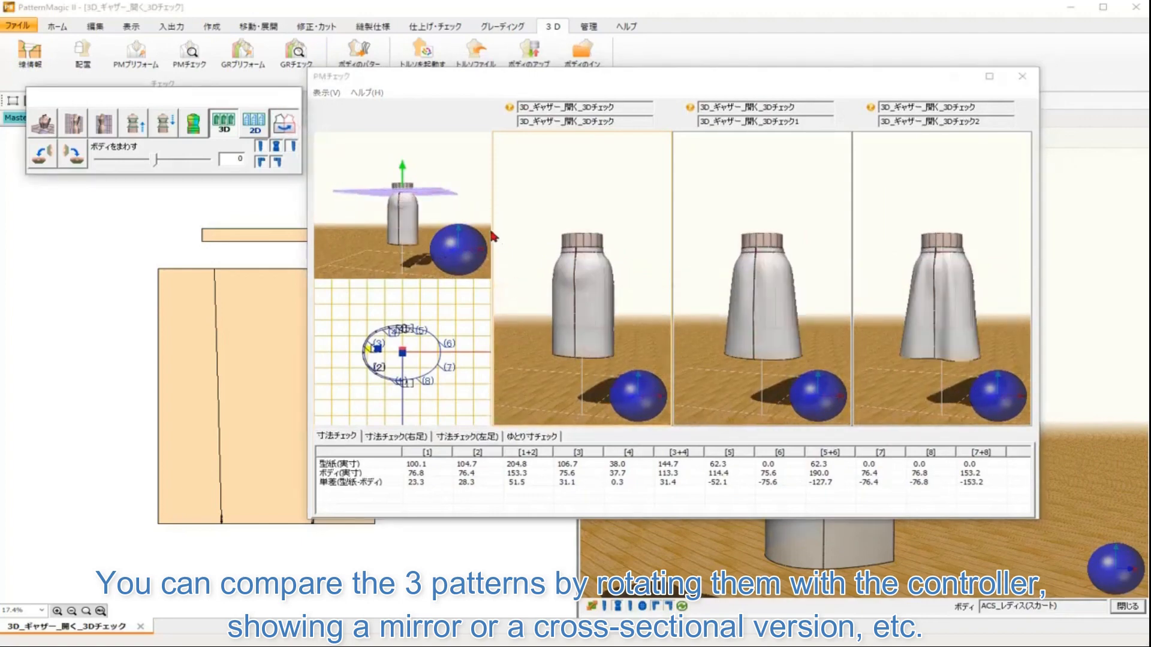
left_click_drag(474, 247, 532, 249)
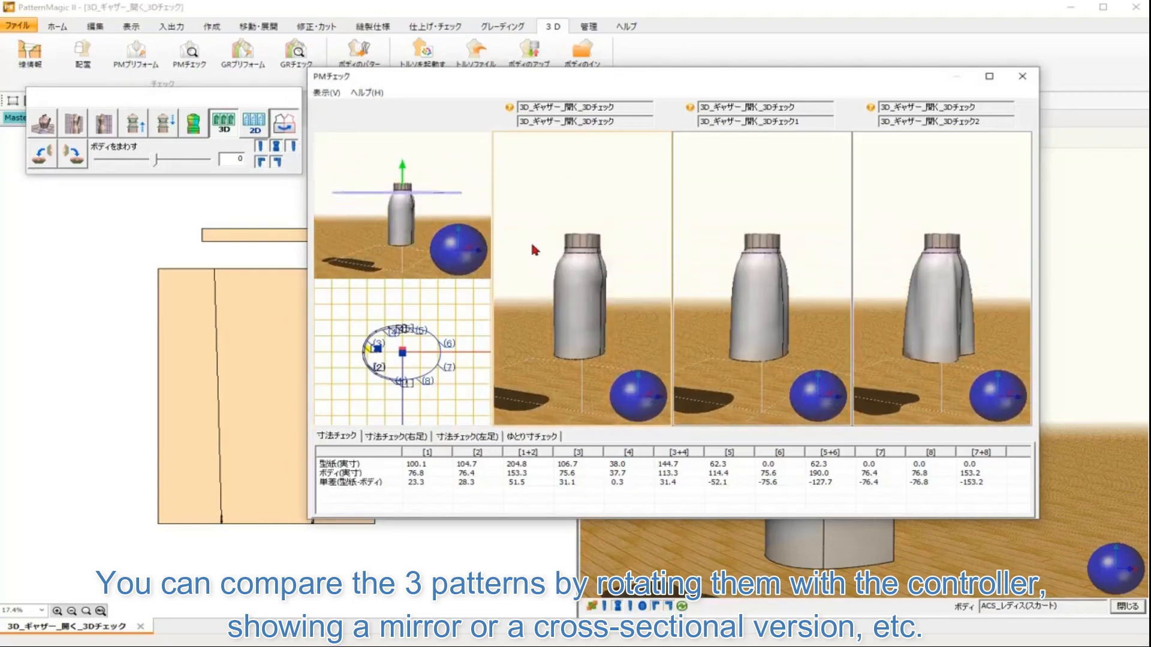
Step: Compare the three skirts in cross-sectional 2D view and combined 3D and 2D views, rotating the controller
left_click(253, 124)
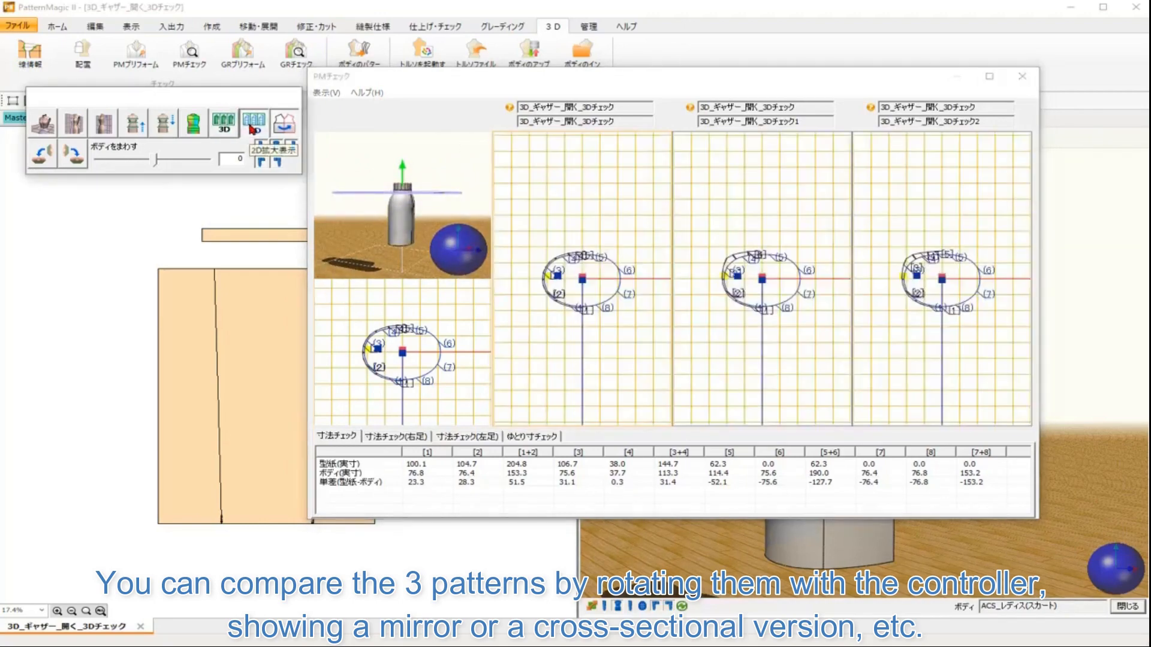
left_click_drag(400, 172, 404, 201)
left_click_drag(470, 256, 426, 254)
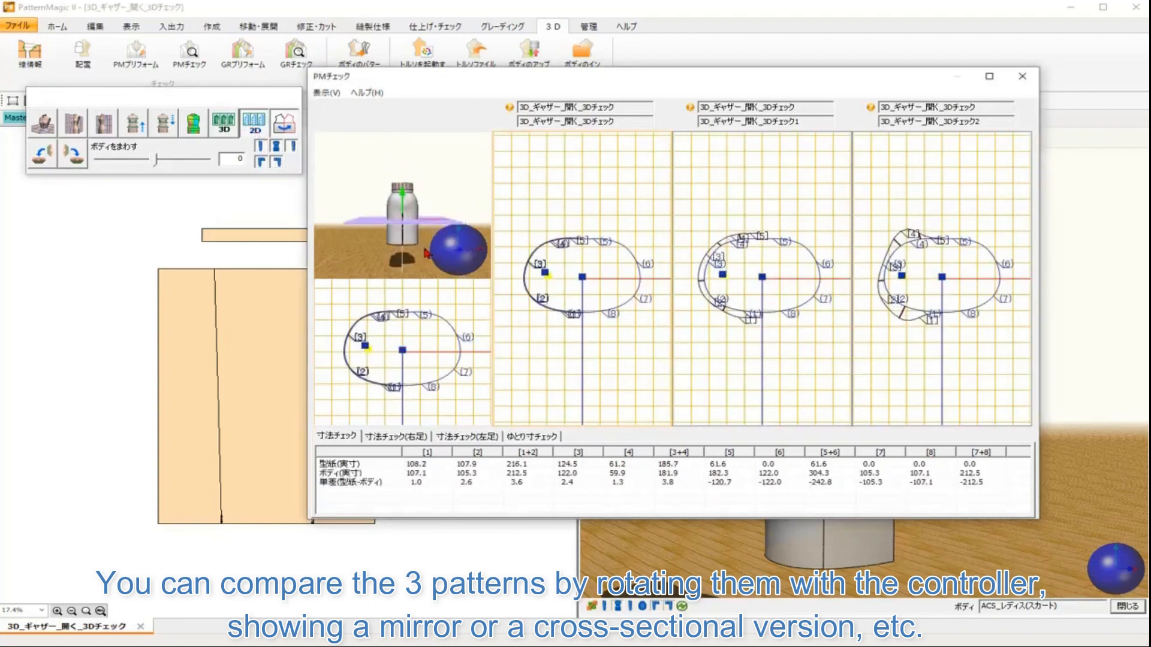
left_click(224, 121)
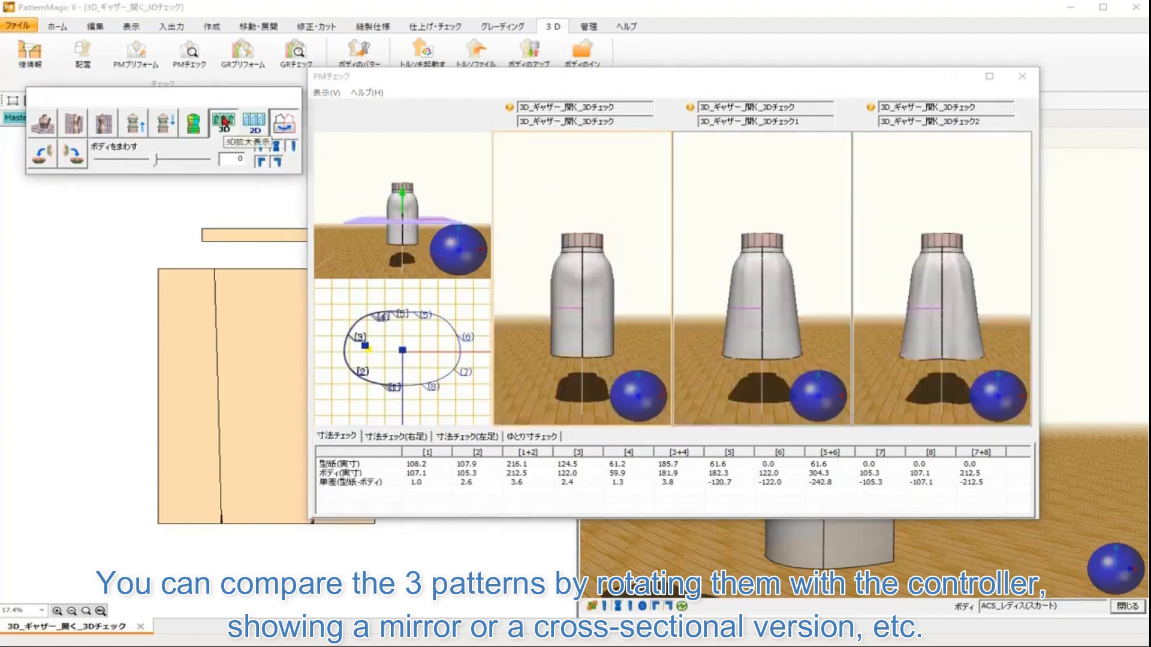
left_click(403, 203)
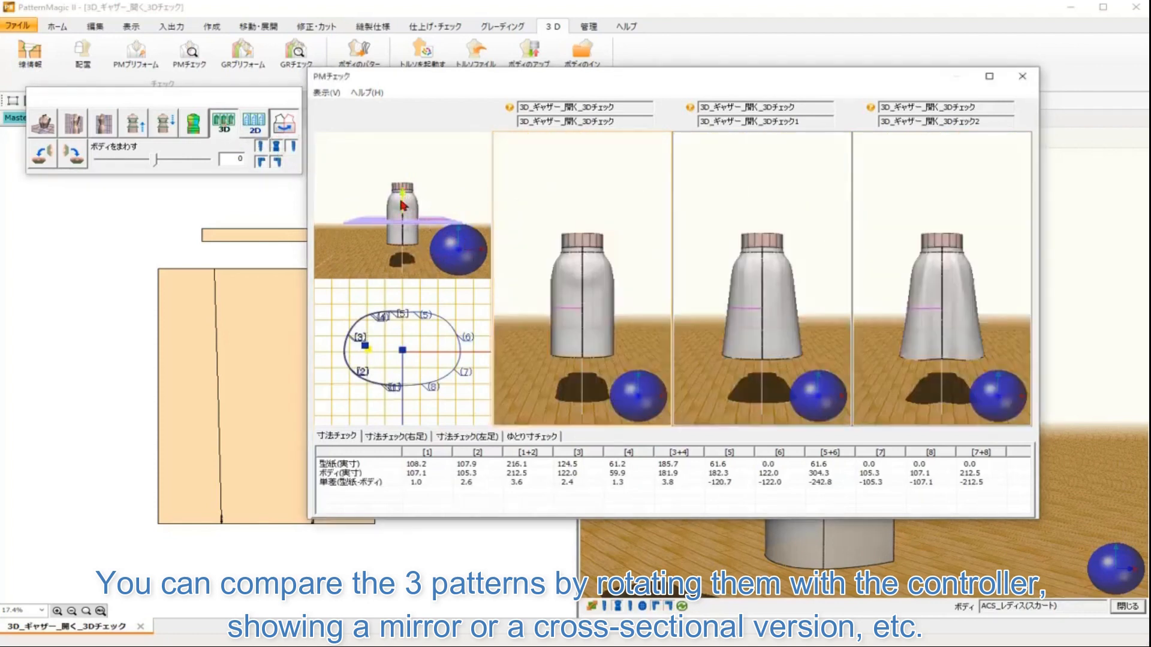
left_click(232, 129)
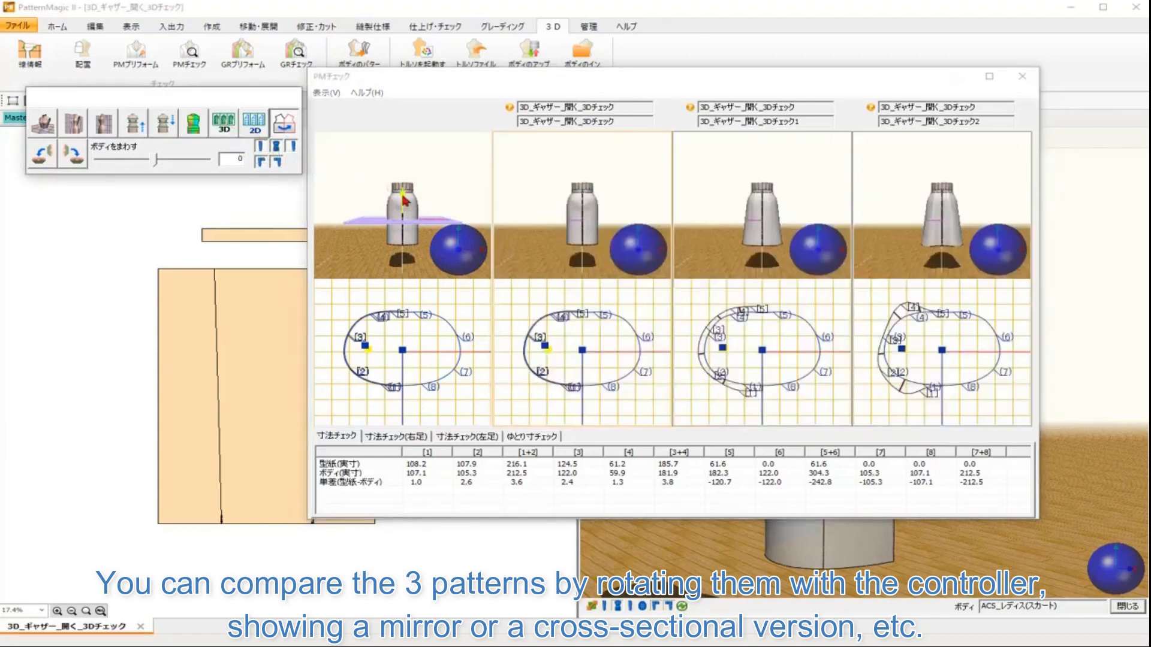
left_click_drag(403, 200, 403, 220)
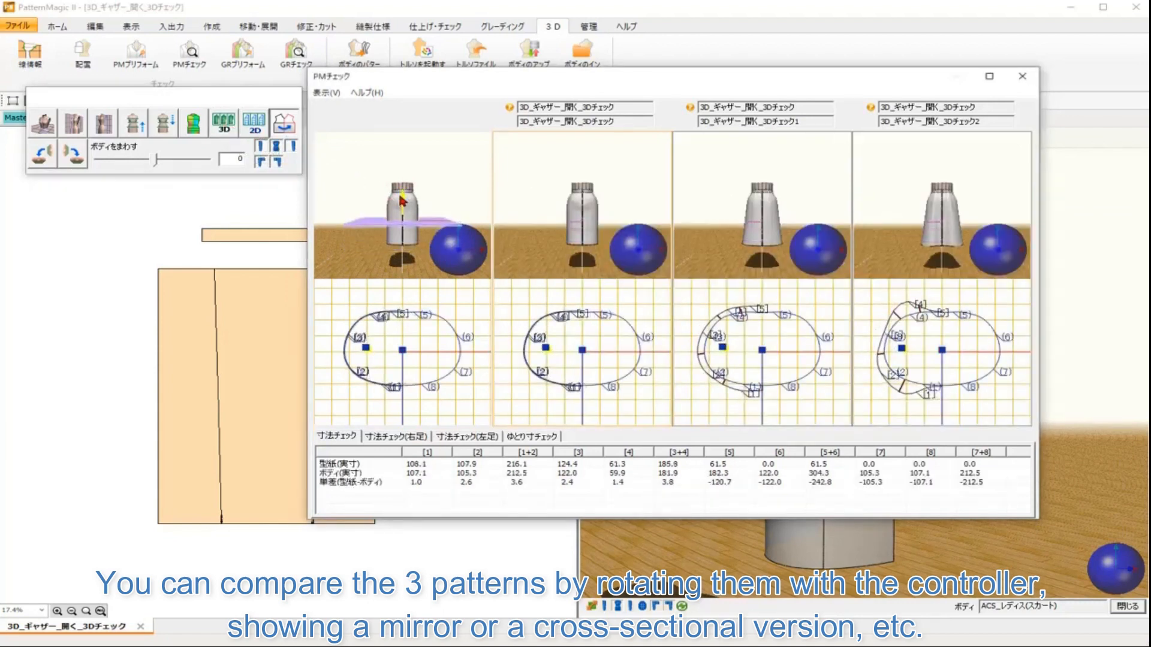
left_click_drag(485, 271, 461, 264)
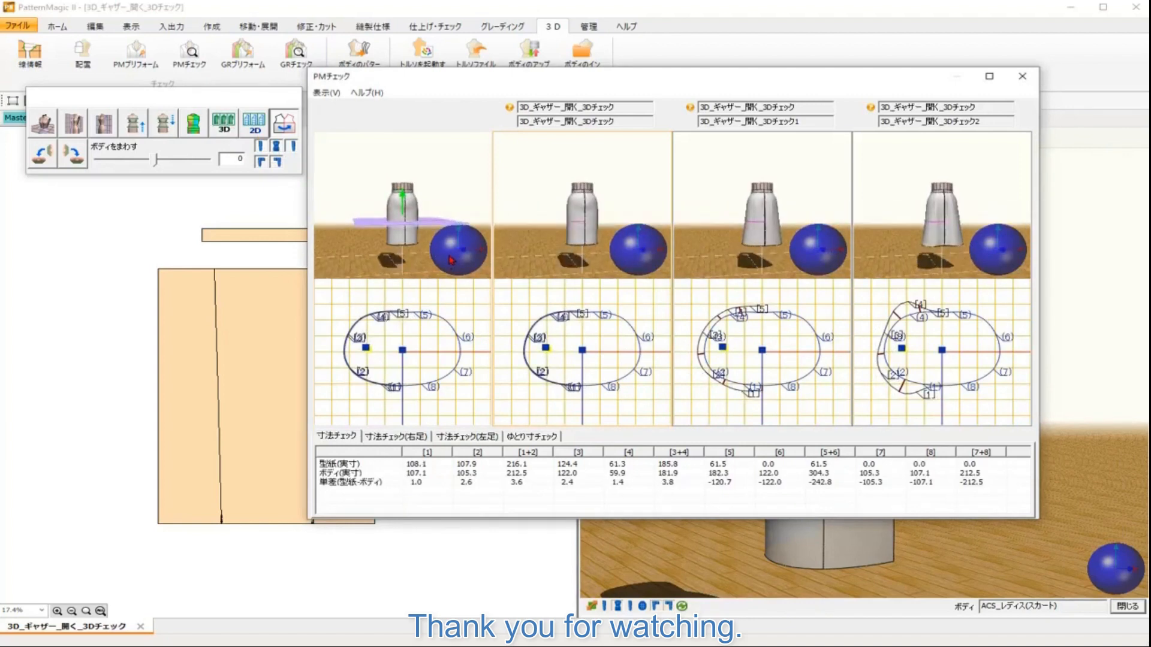